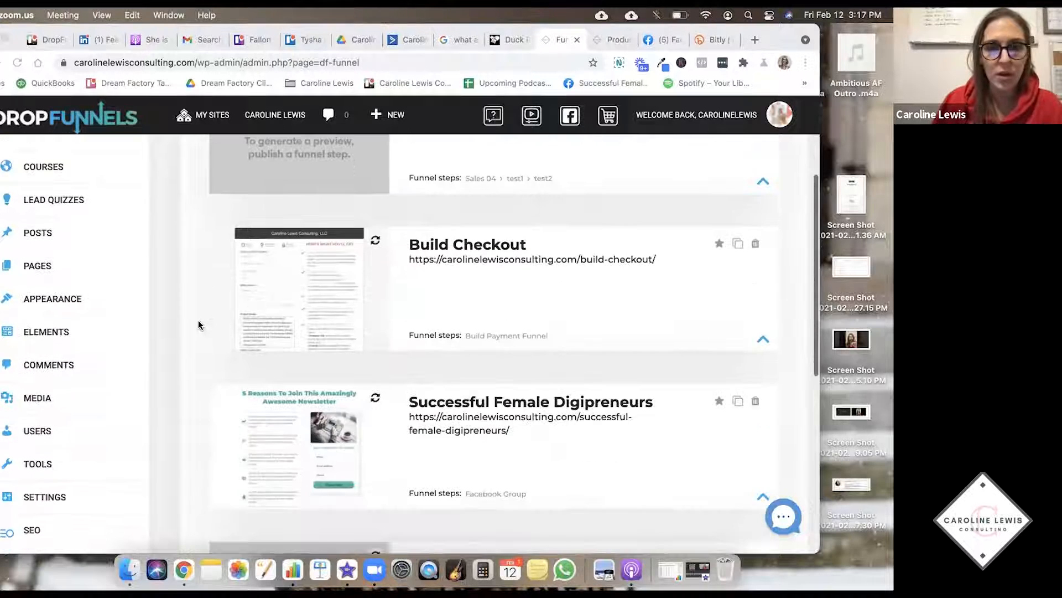
pyautogui.scroll(-4, 198, 320)
pyautogui.scroll(4, 198, 320)
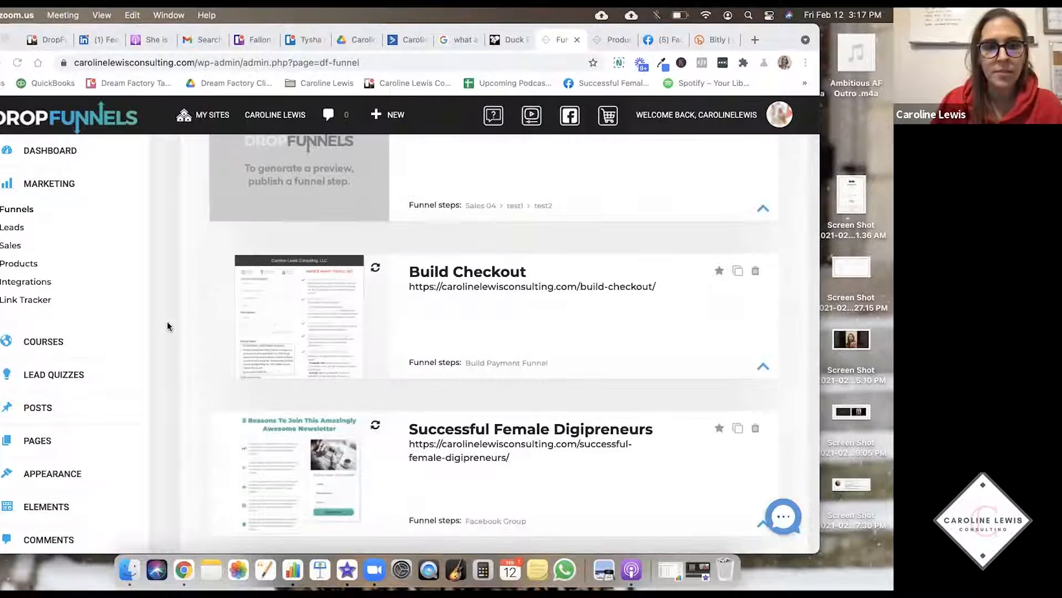
pyautogui.scroll(3, 167, 321)
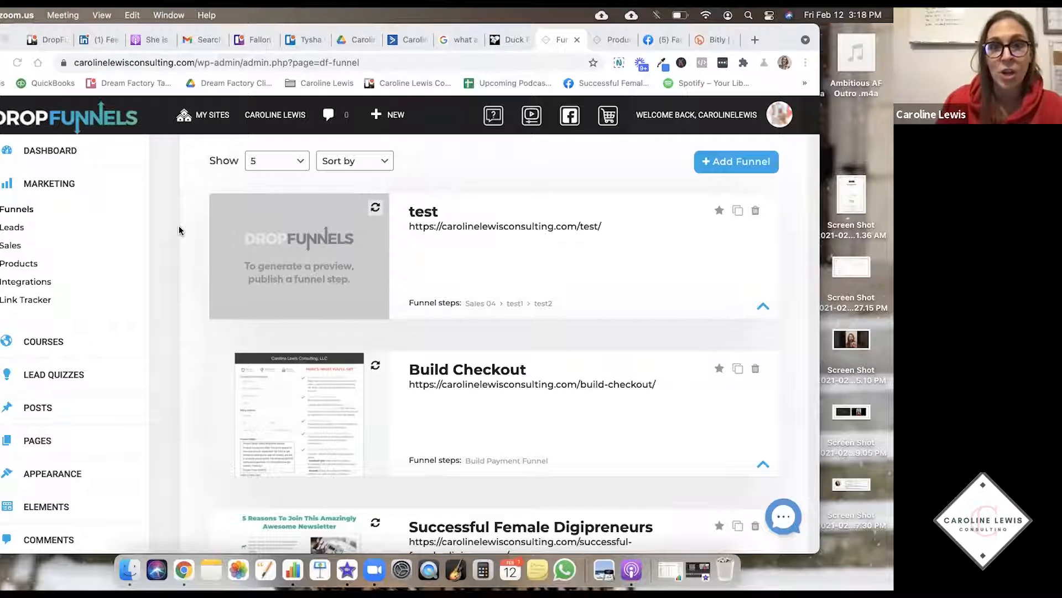
pyautogui.scroll(-10, 198, 207)
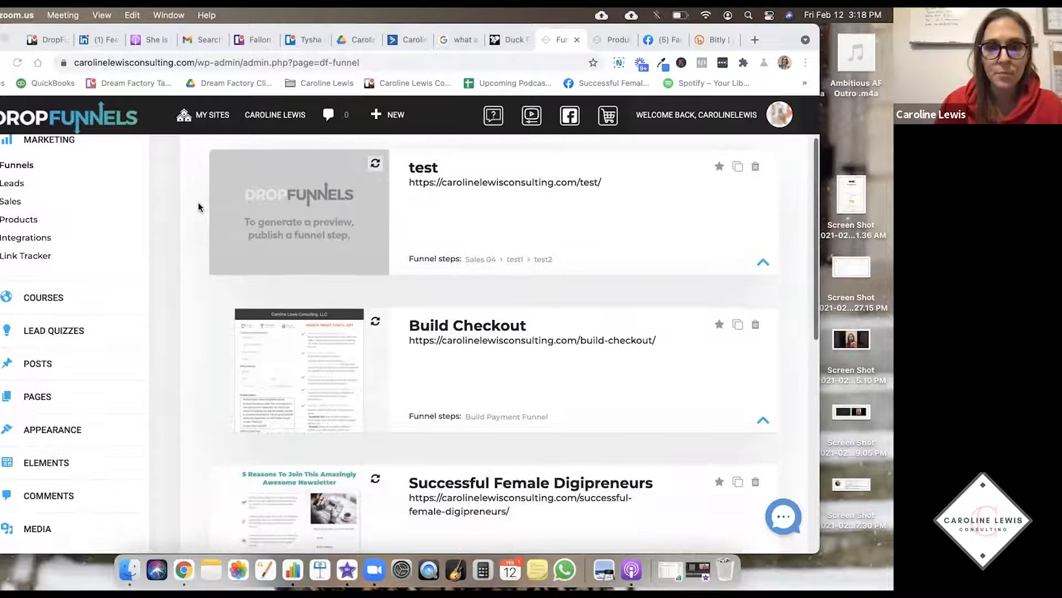
pyautogui.scroll(8, 198, 207)
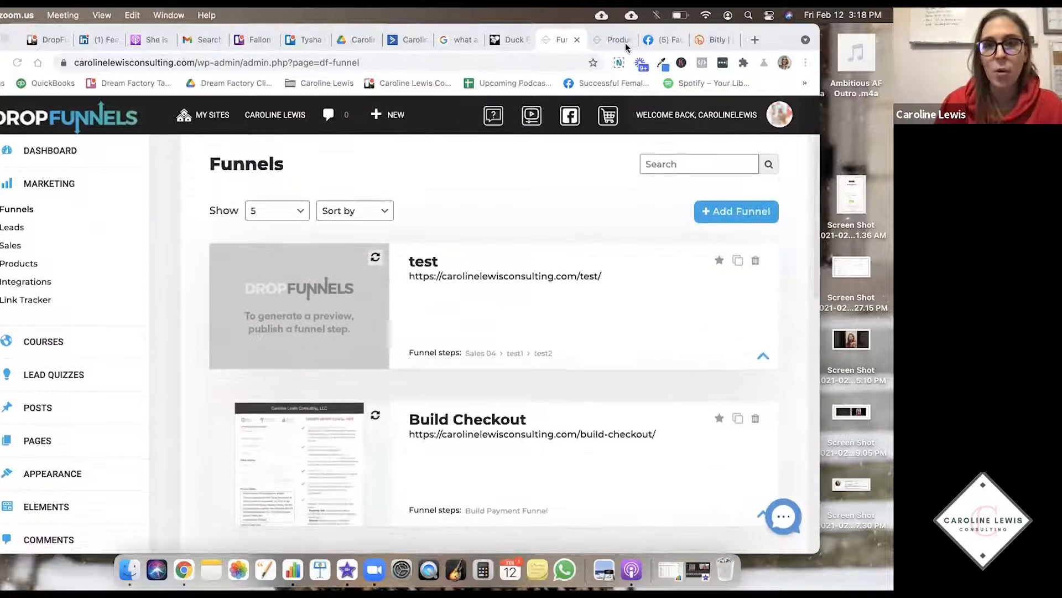
# - Start a new product from the Products page and name it Test Product
pyautogui.click(5, 266)
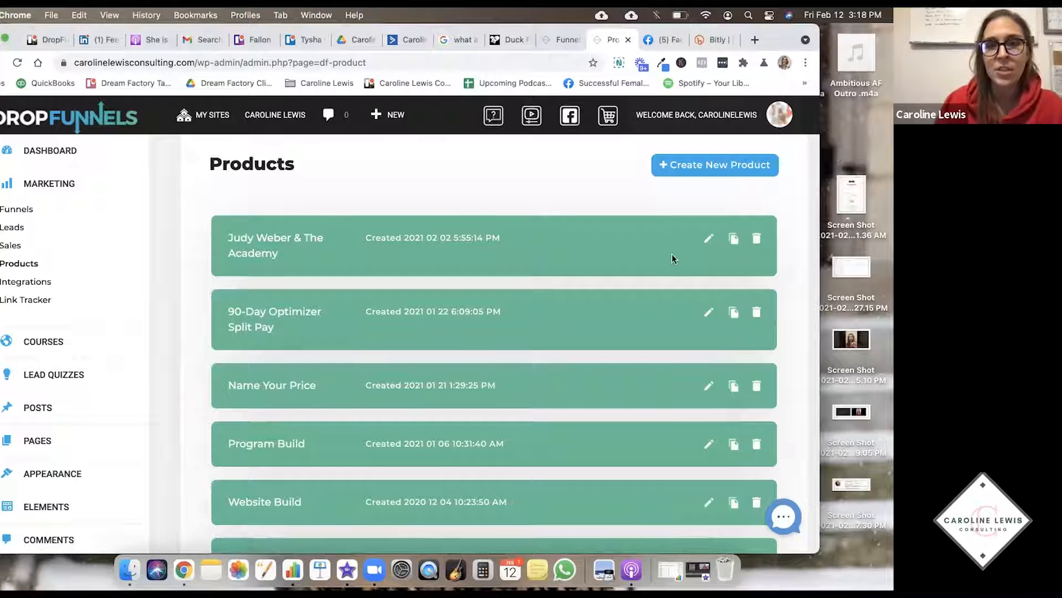
pyautogui.click(726, 168)
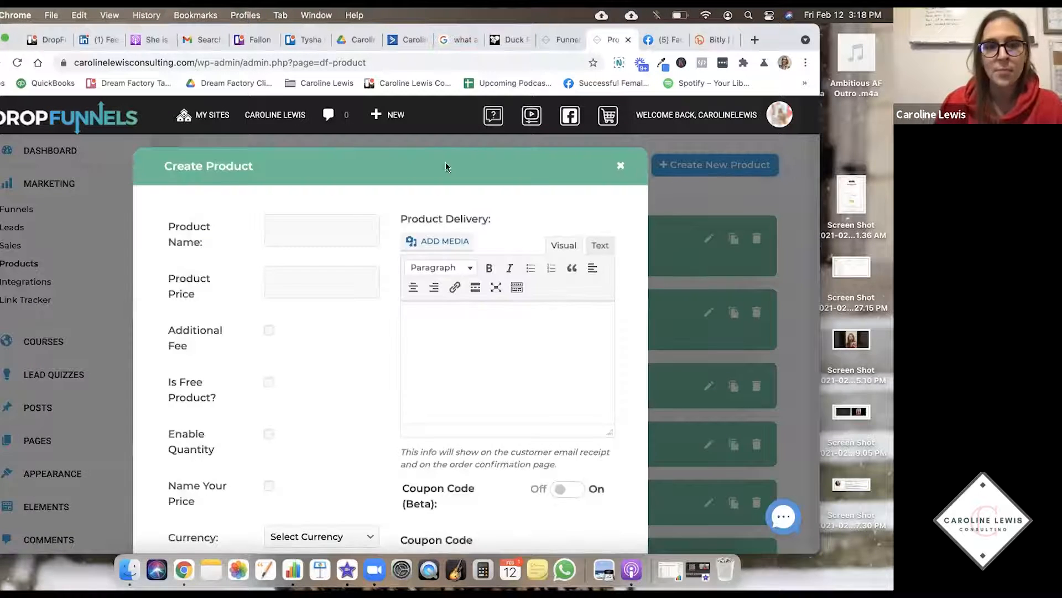
pyautogui.scroll(-2, 477, 196)
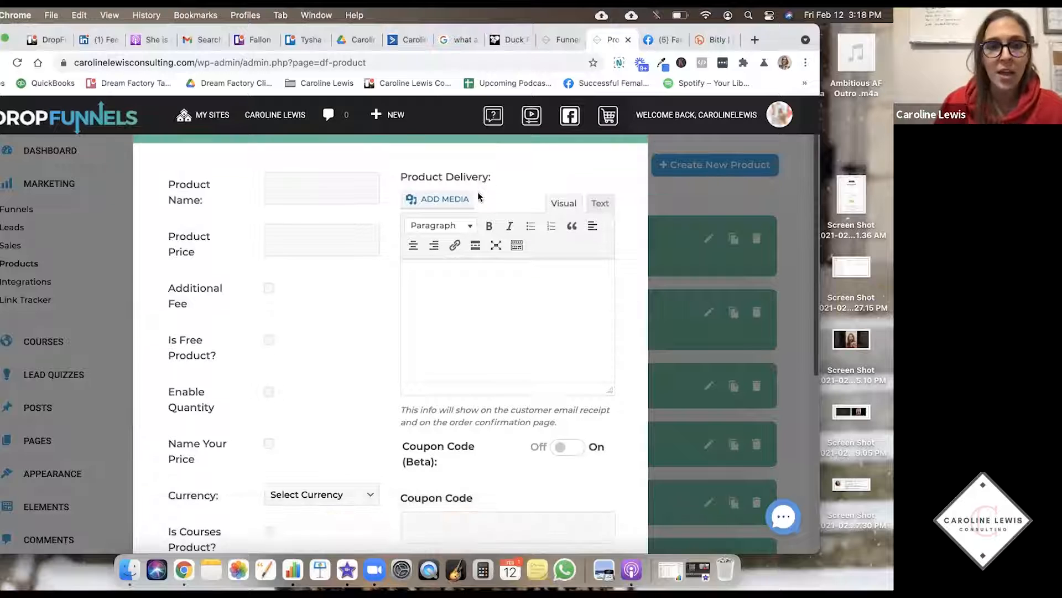
pyautogui.click(344, 192)
pyautogui.write('TEST')
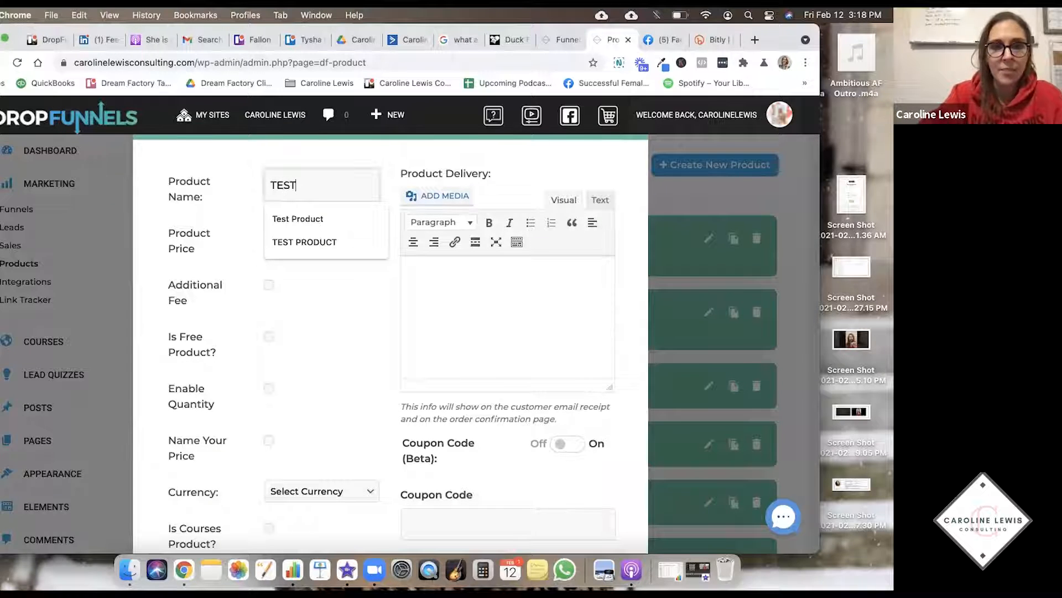
pyautogui.click(324, 218)
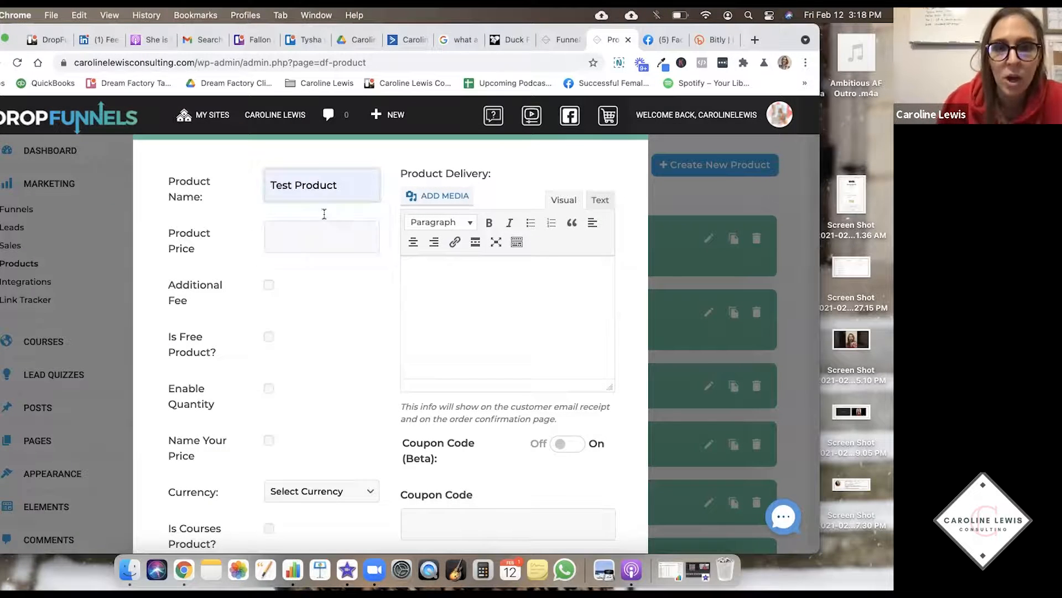
# - Set the product price to 0.00, and turn the Additional Fee option on and off again
pyautogui.click(292, 244)
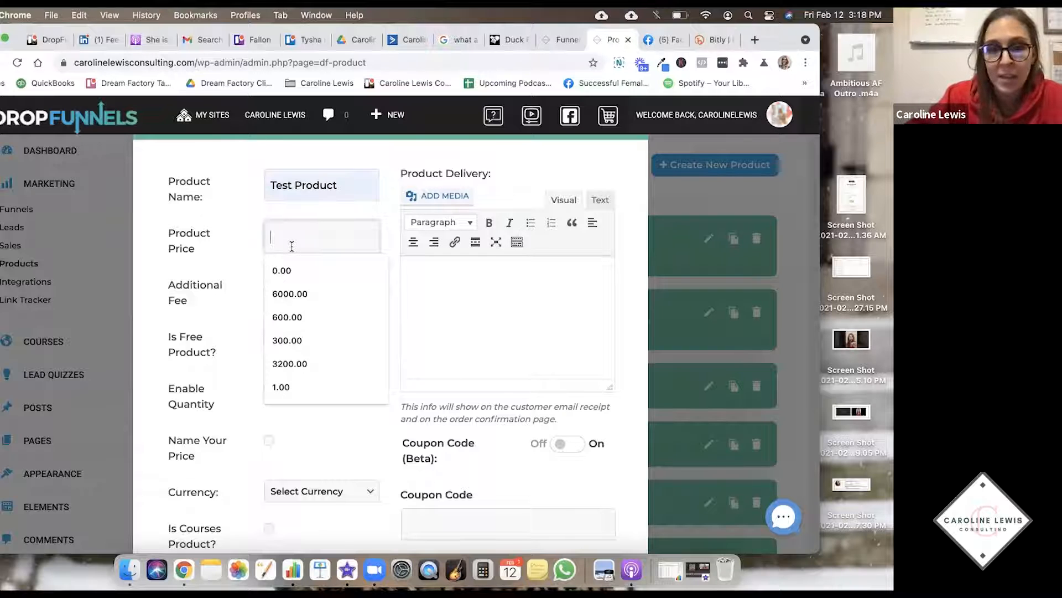
pyautogui.write('0.00')
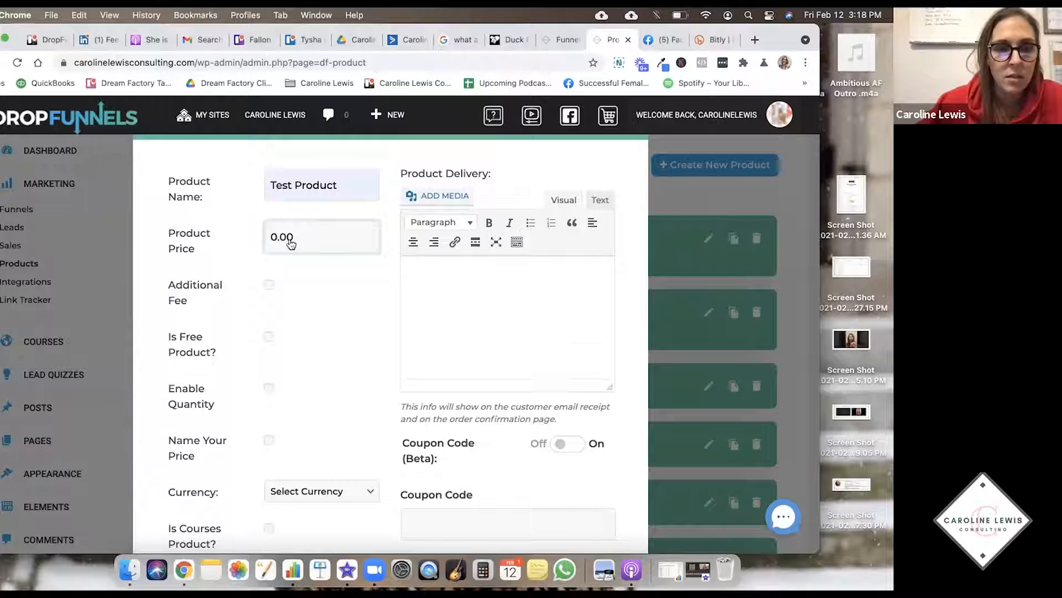
pyautogui.scroll(-1, 292, 244)
pyautogui.scroll(1, 219, 225)
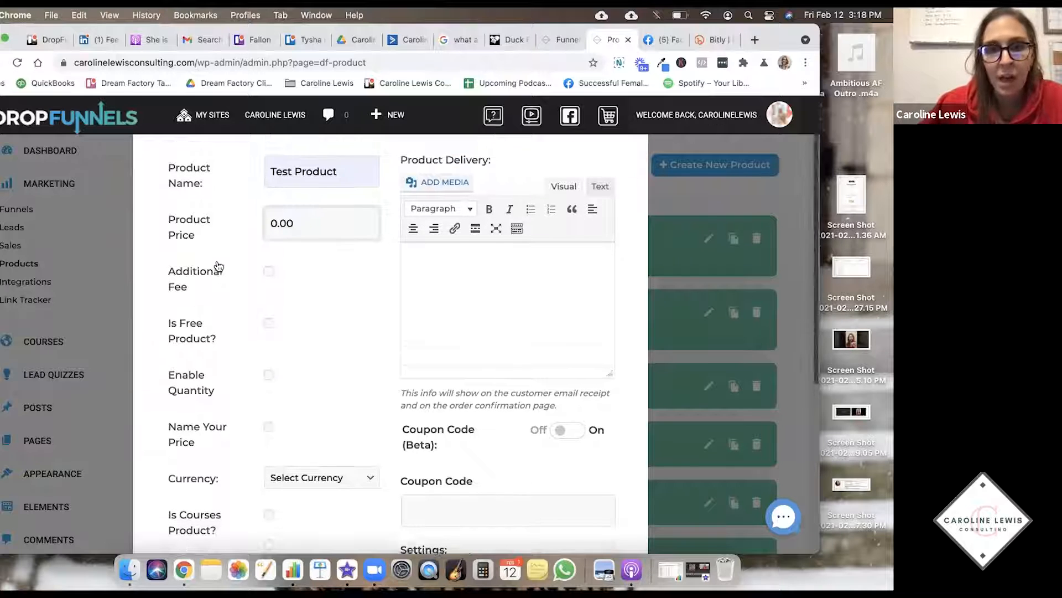
pyautogui.click(268, 274)
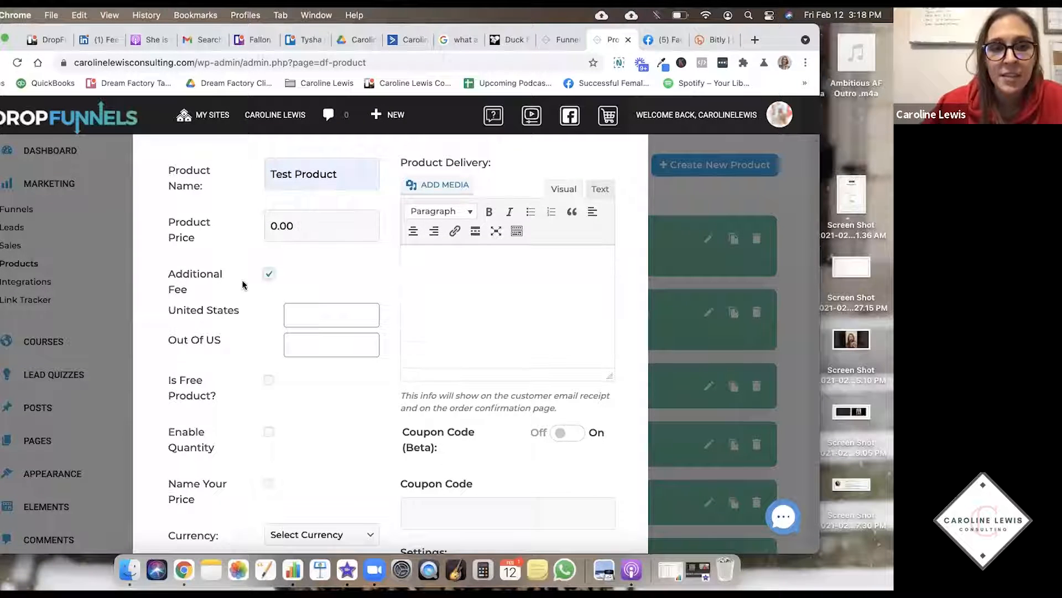
pyautogui.scroll(-1, 222, 280)
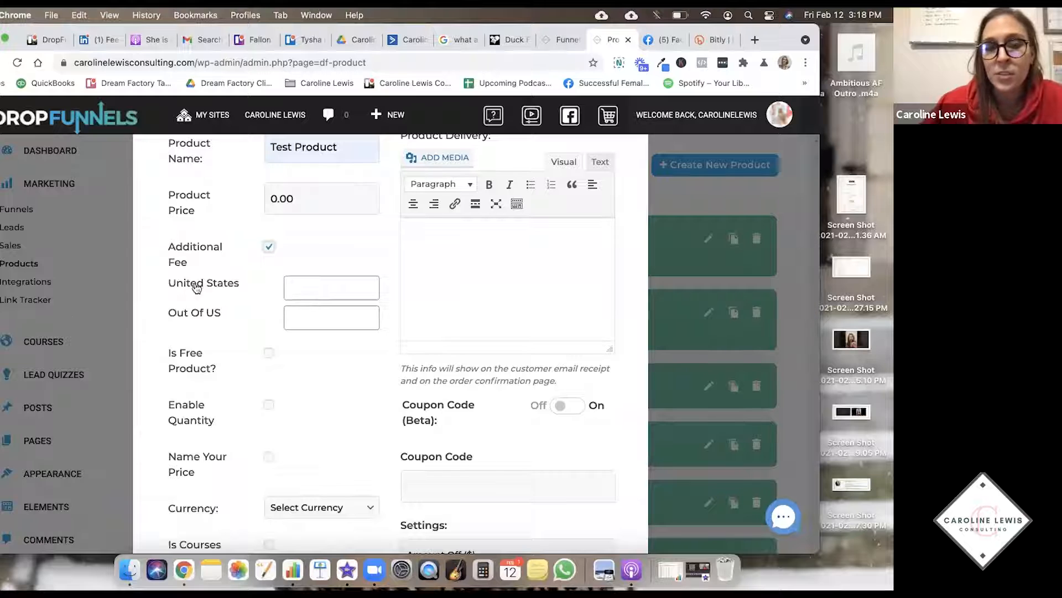
pyautogui.click(268, 247)
# - Mark the product as free, change its price to 1.00, and clear the free product option again
pyautogui.click(269, 298)
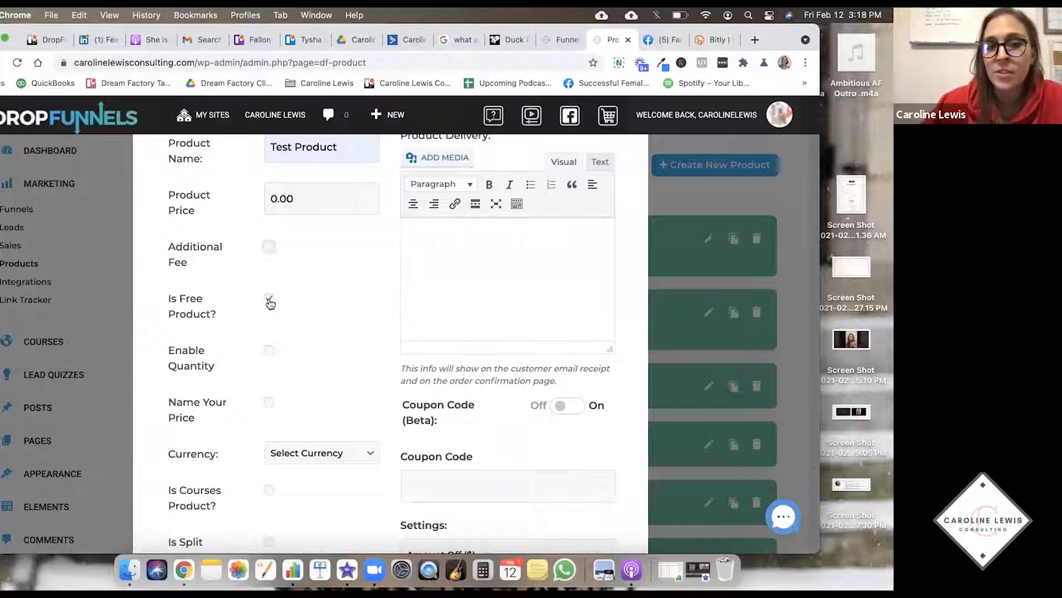
pyautogui.click(267, 199)
pyautogui.doubleClick(279, 199)
pyautogui.write('1')
pyautogui.click(280, 232)
pyautogui.click(269, 298)
# - Turn on Enable Quantity, check how it affects the other product options, and turn it off again
pyautogui.scroll(-1, 274, 300)
pyautogui.click(270, 328)
pyautogui.scroll(1, 334, 330)
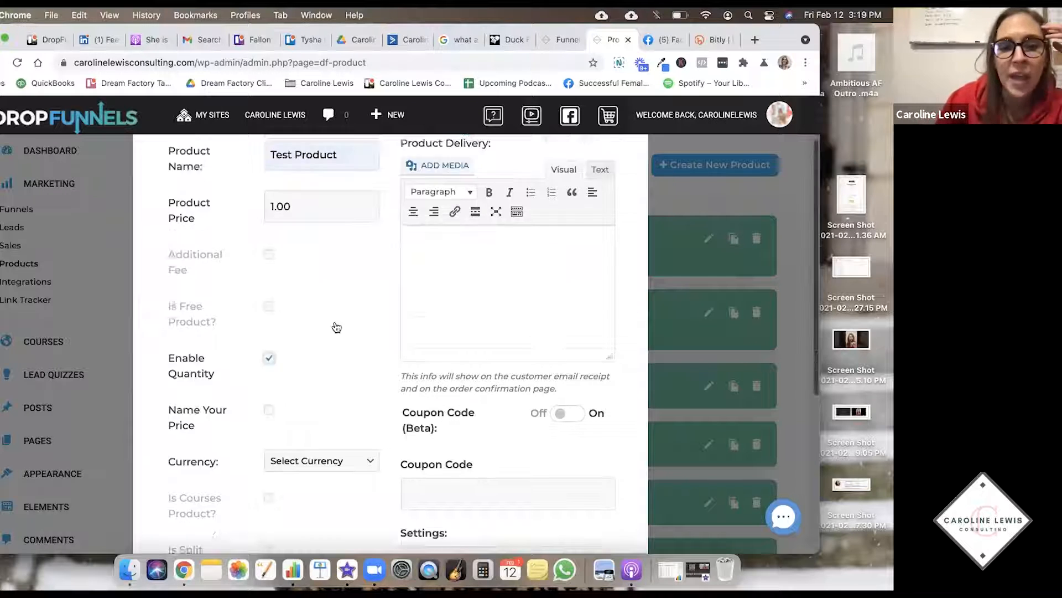
pyautogui.scroll(-3, 334, 330)
pyautogui.scroll(-4, 329, 306)
pyautogui.scroll(5, 329, 306)
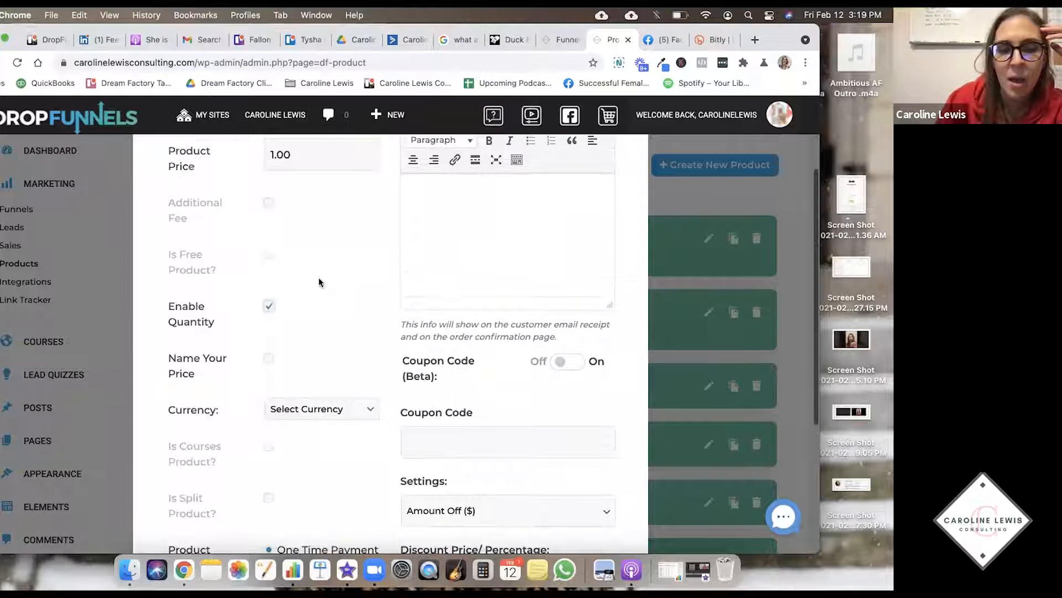
pyautogui.click(270, 309)
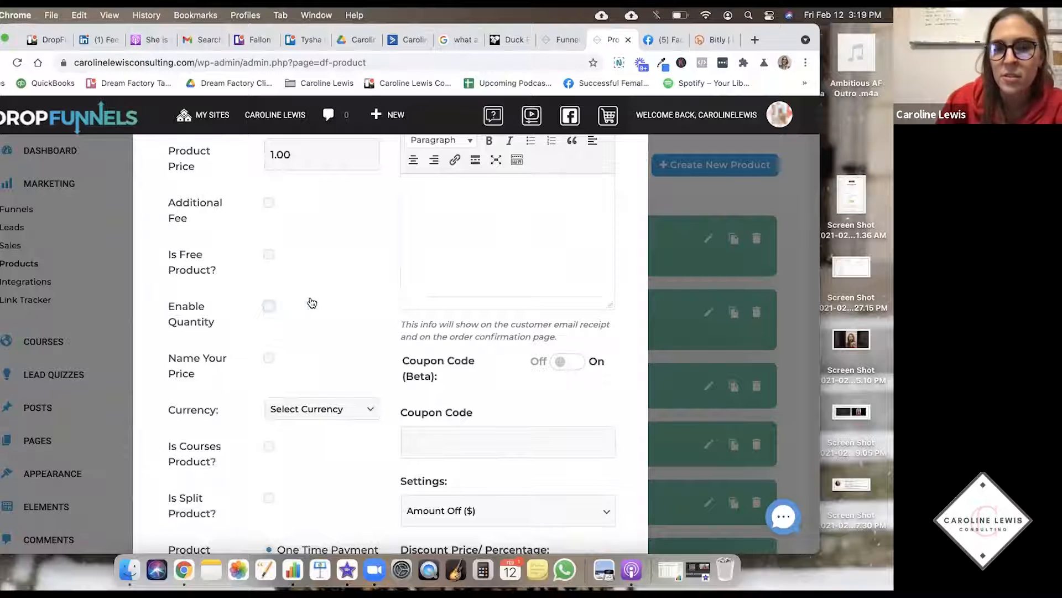
pyautogui.scroll(2, 308, 302)
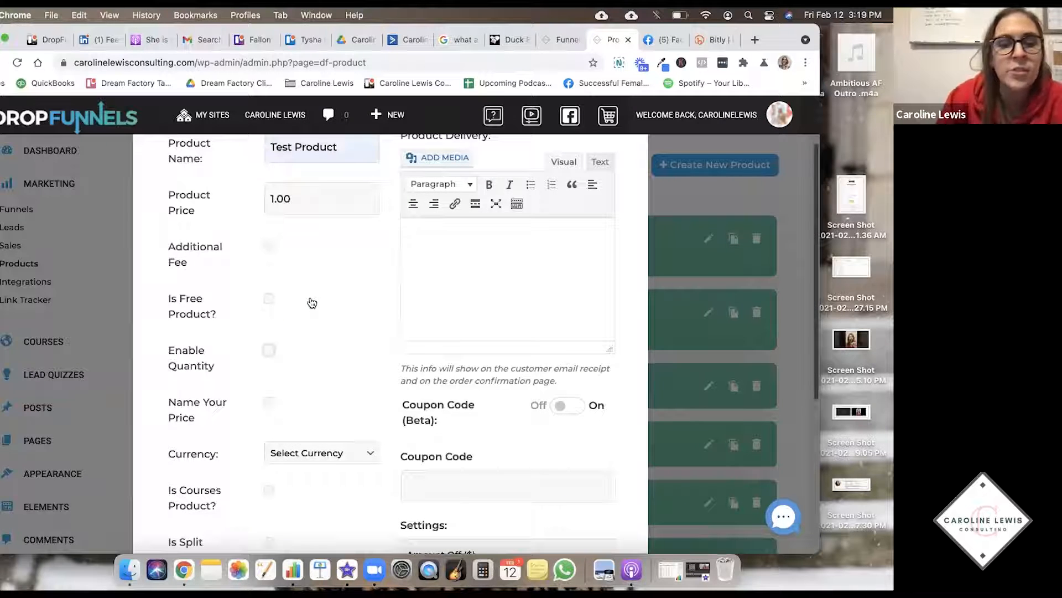
# - Turn on Name Your Price to show its minimum amount field, and turn it off again
pyautogui.scroll(-5, 307, 287)
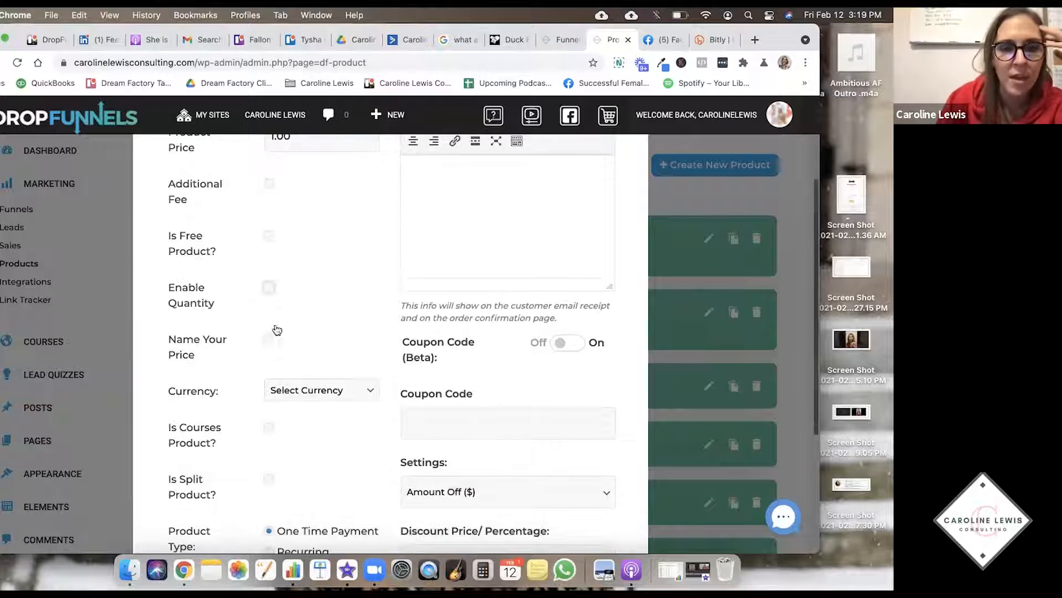
pyautogui.click(269, 283)
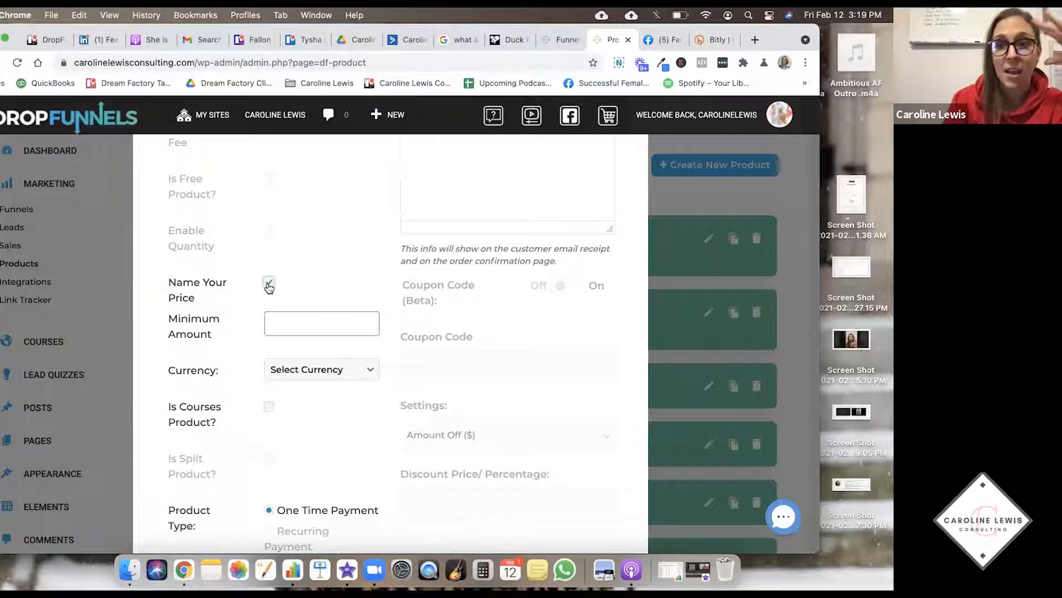
pyautogui.scroll(-2, 276, 277)
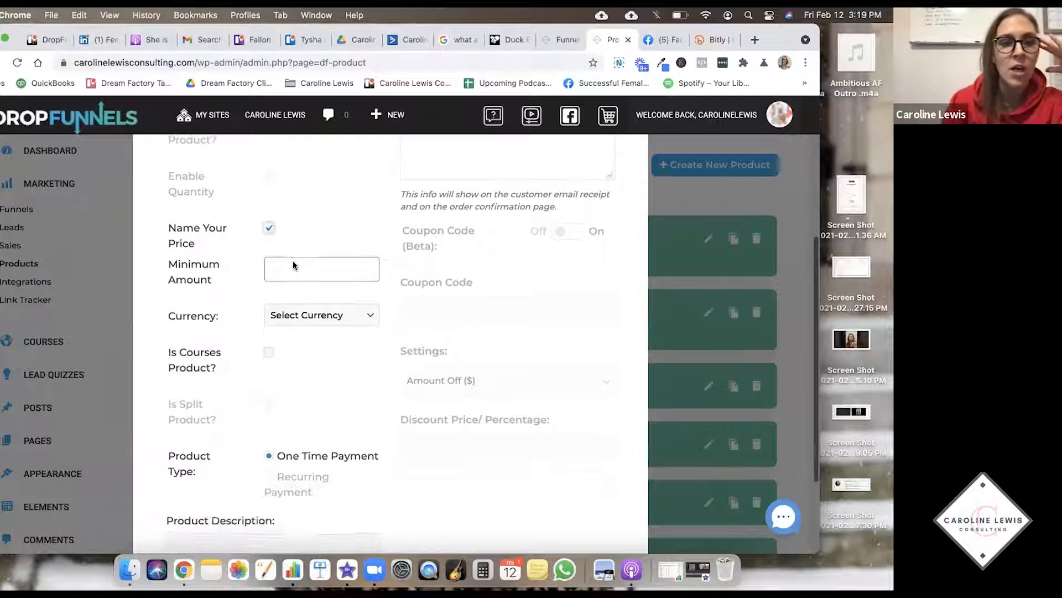
pyautogui.click(269, 228)
# - Set the product currency to USD - United States dollar
pyautogui.scroll(-2, 260, 249)
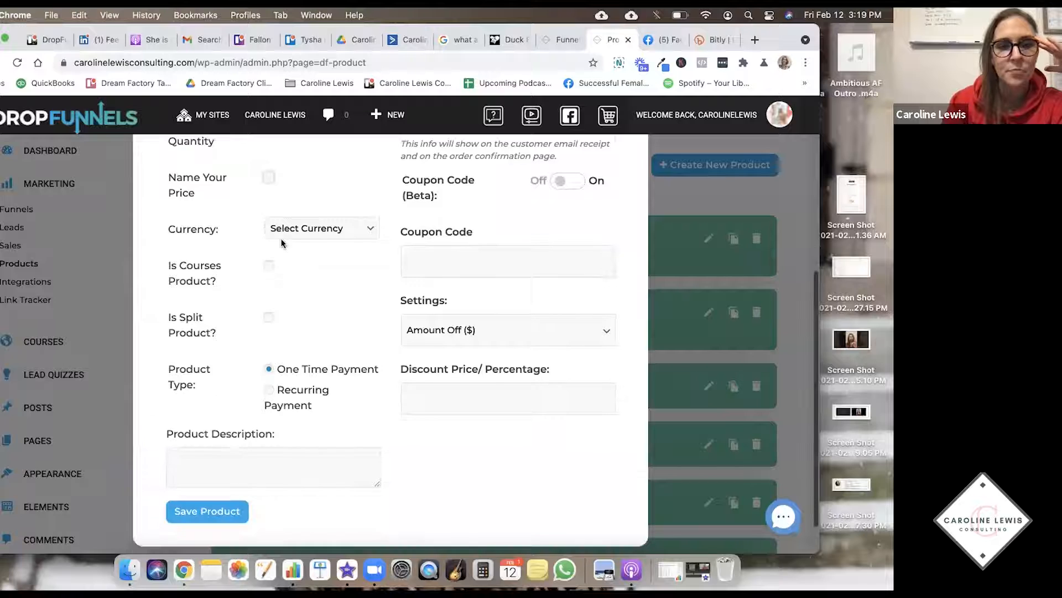
pyautogui.click(292, 239)
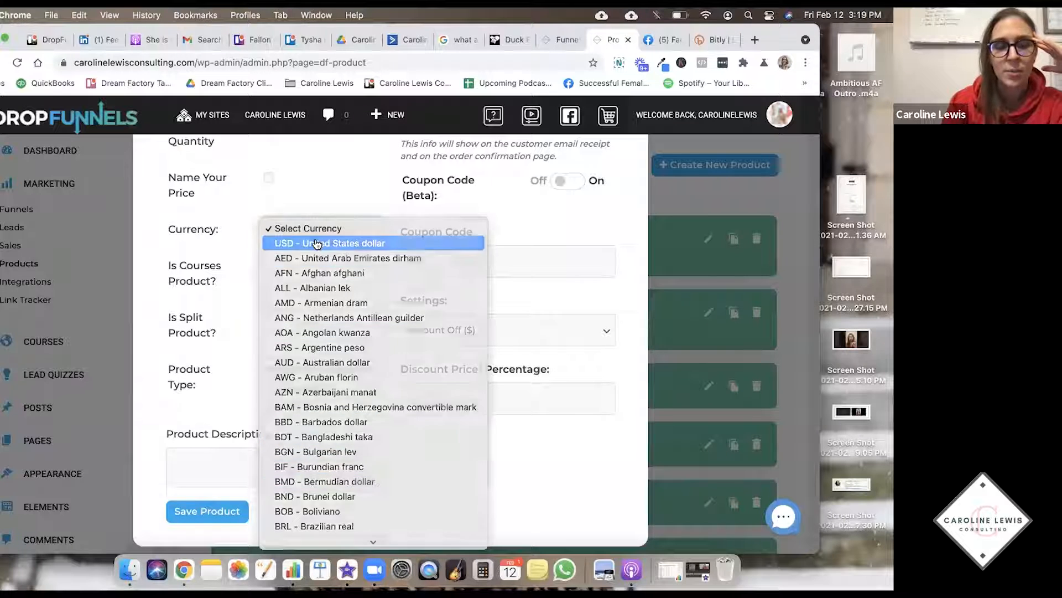
pyautogui.click(316, 243)
pyautogui.scroll(-1, 216, 241)
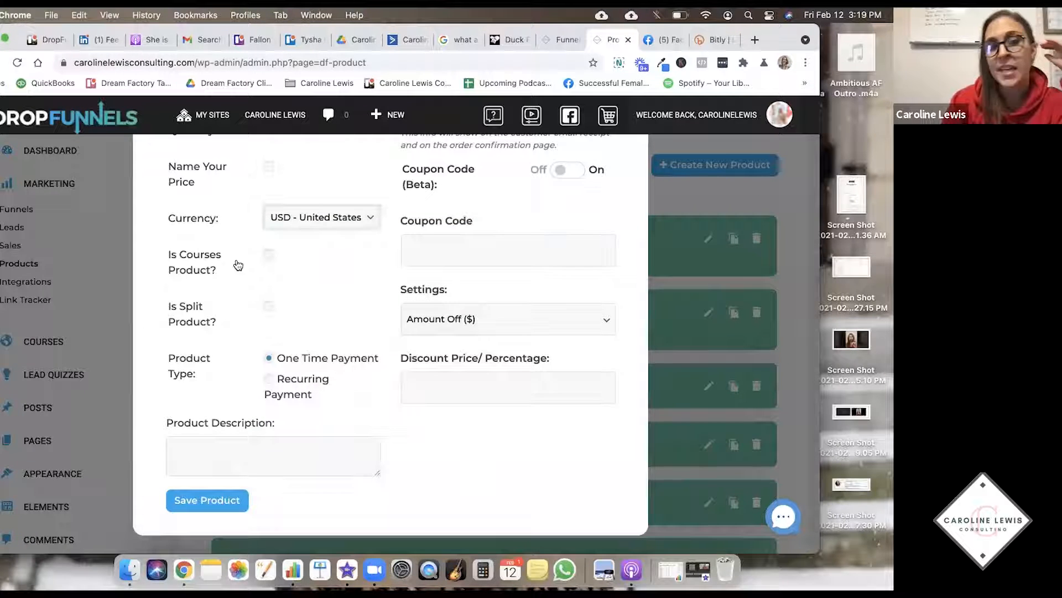
# - Mark the product as a courses product, review the rest of the form, and clear that option again
pyautogui.click(268, 258)
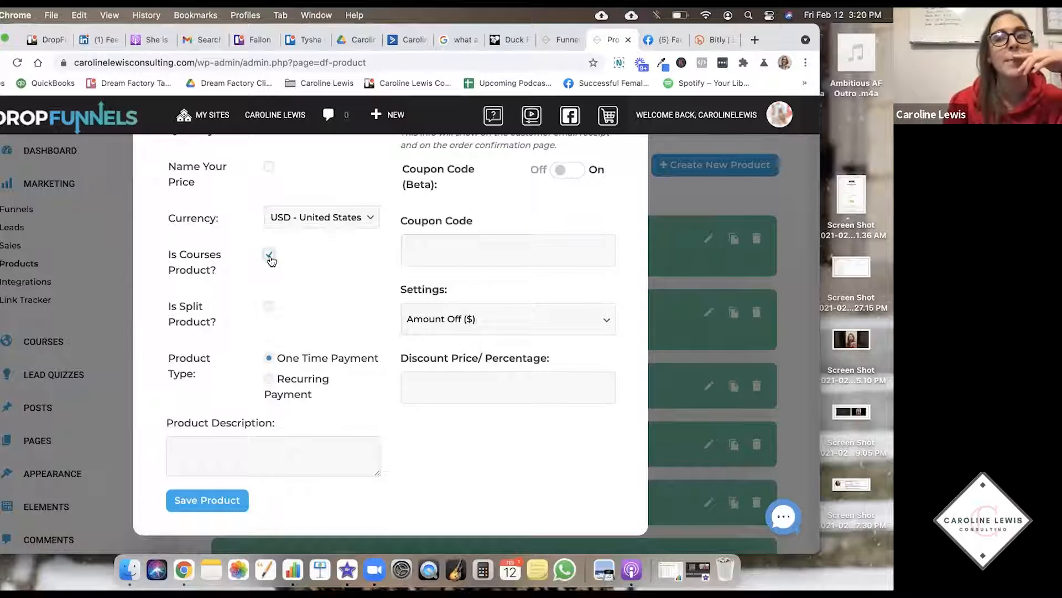
pyautogui.scroll(5, 270, 259)
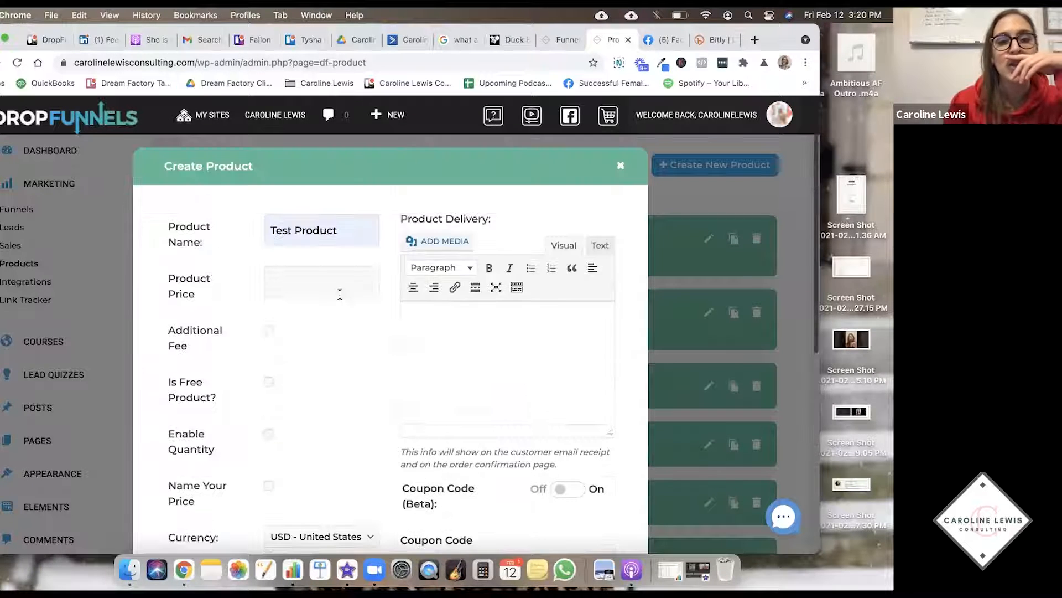
pyautogui.scroll(-5, 325, 218)
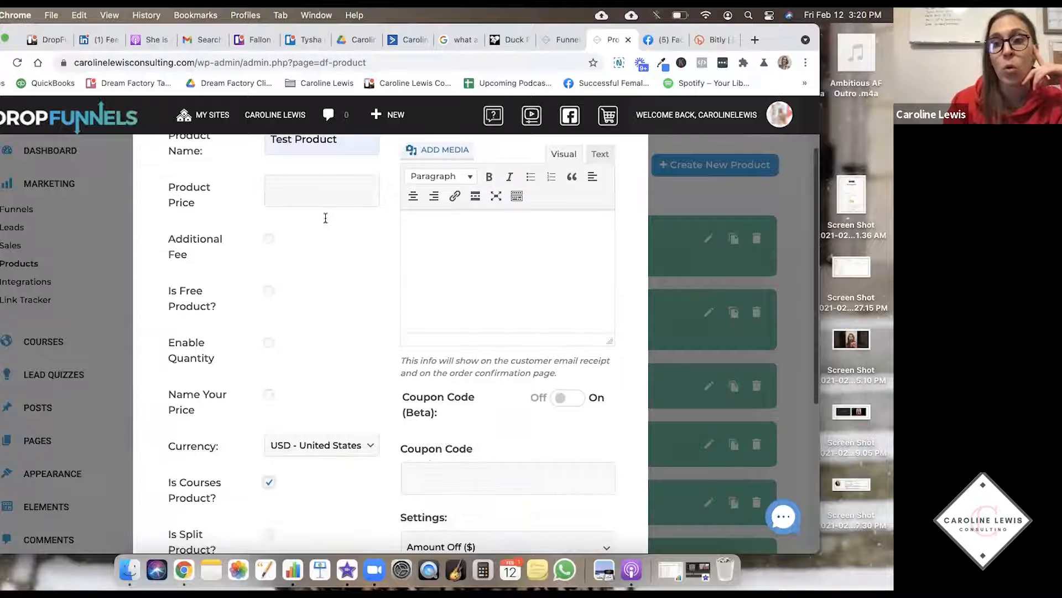
pyautogui.scroll(-1, 326, 222)
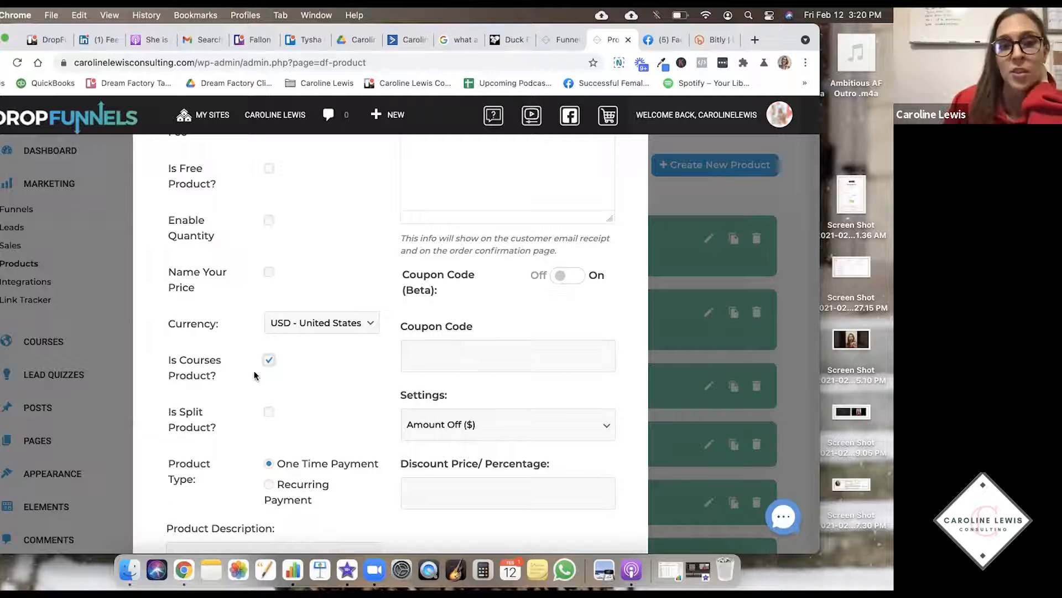
pyautogui.scroll(-3, 270, 357)
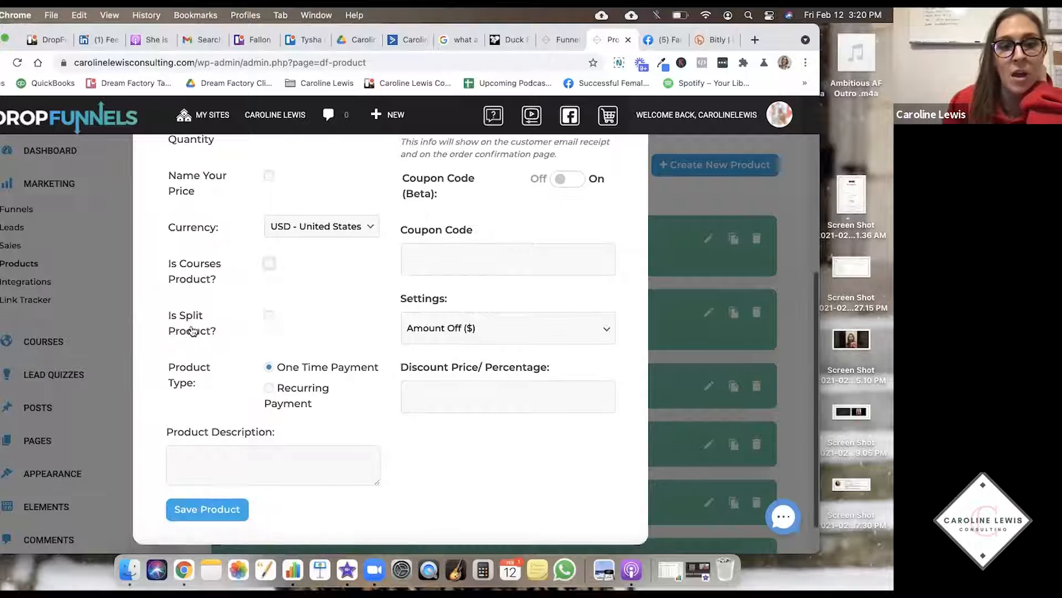
# - Mark the product as a split product and set its price to 30
pyautogui.click(269, 316)
pyautogui.scroll(-2, 184, 312)
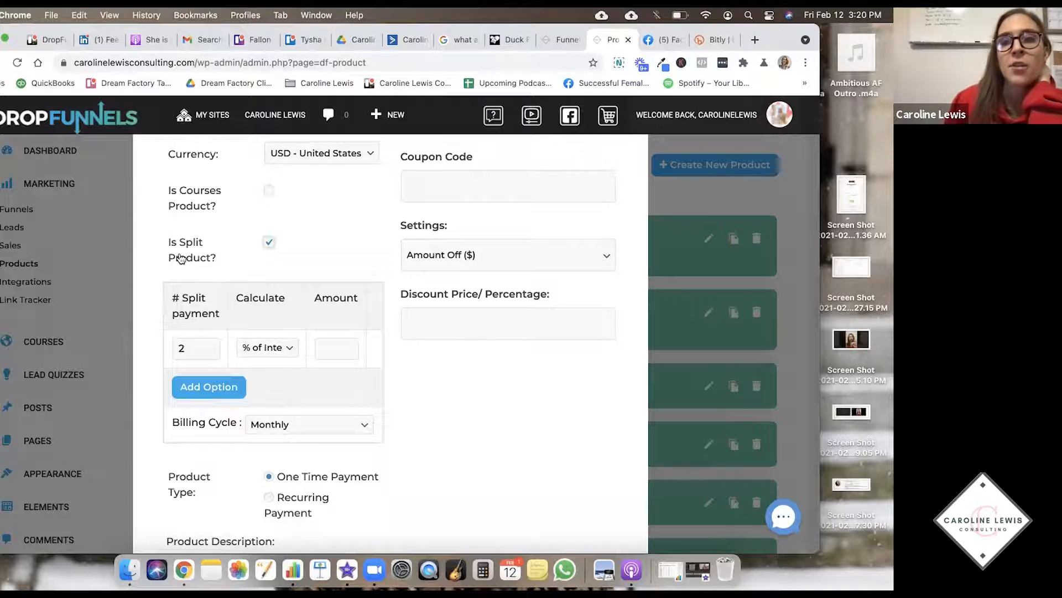
pyautogui.scroll(10, 344, 279)
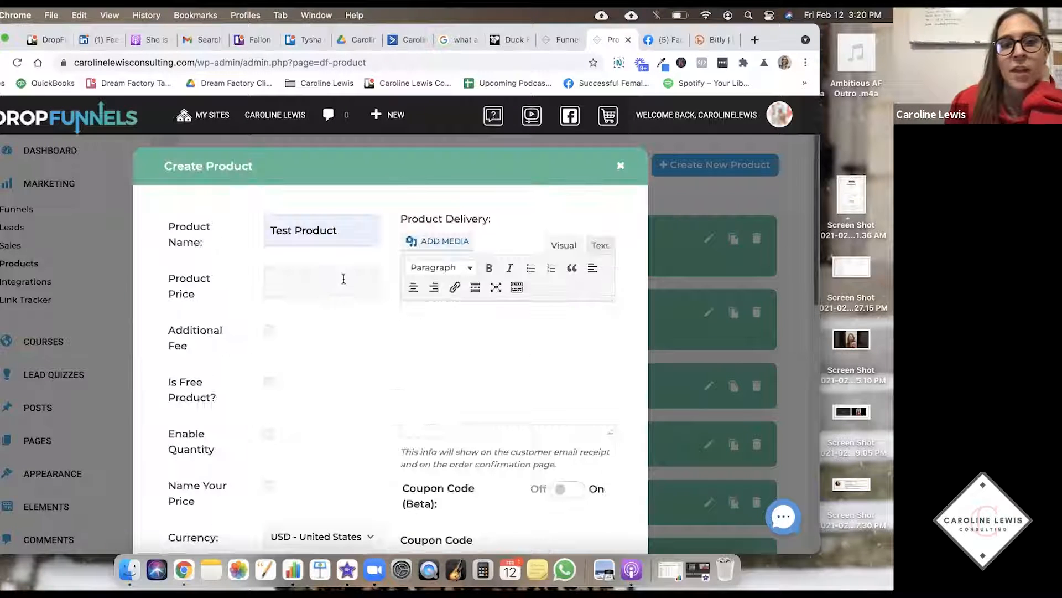
pyautogui.click(298, 282)
pyautogui.write('30')
# - Set the calculation of the 2-payment split option to Price for each payment
pyautogui.scroll(-10, 390, 274)
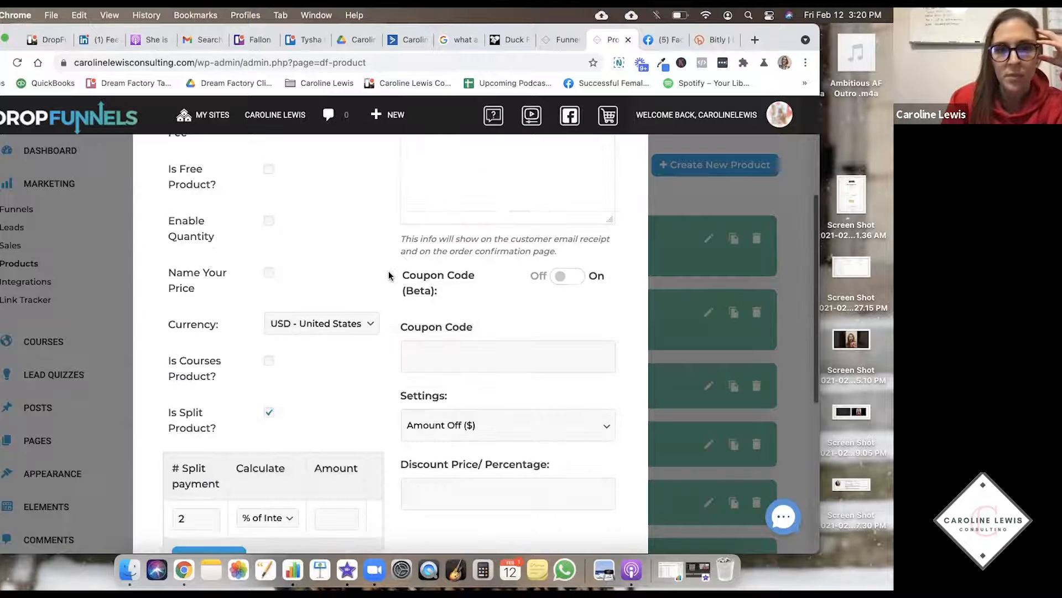
pyautogui.scroll(3, 348, 273)
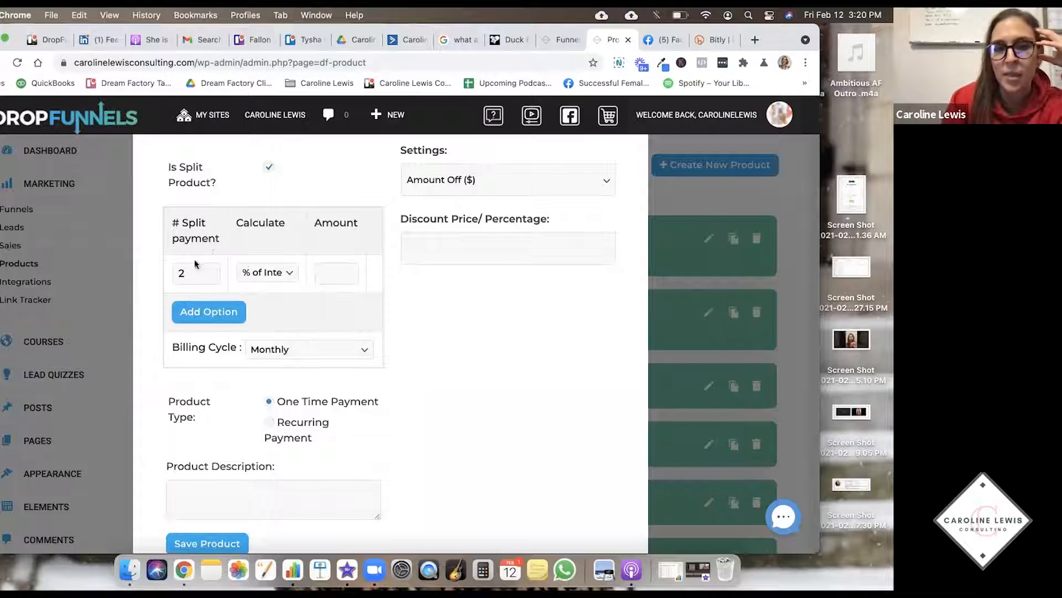
pyautogui.click(275, 276)
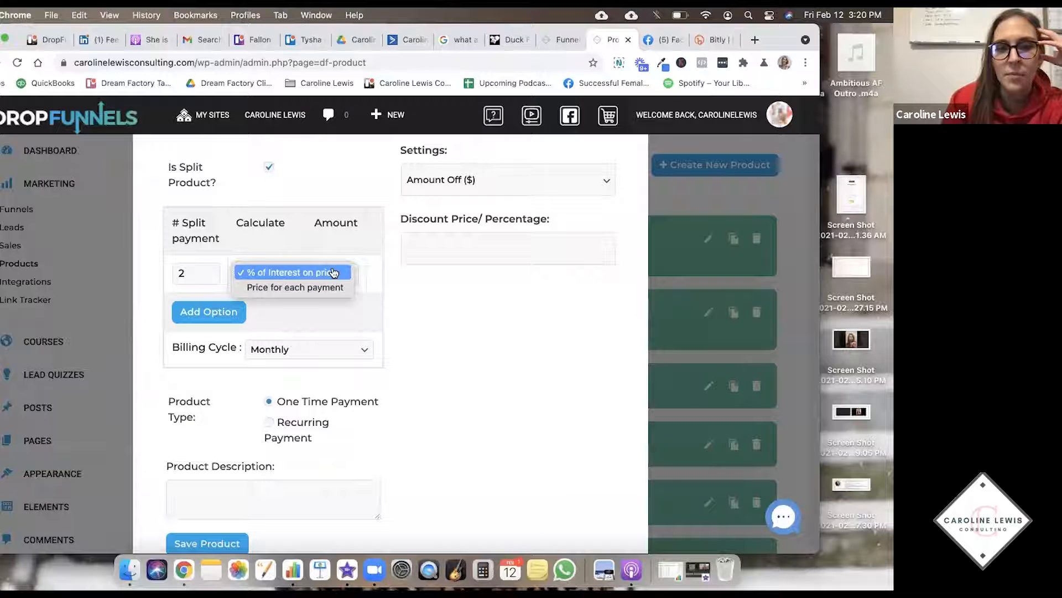
pyautogui.click(276, 289)
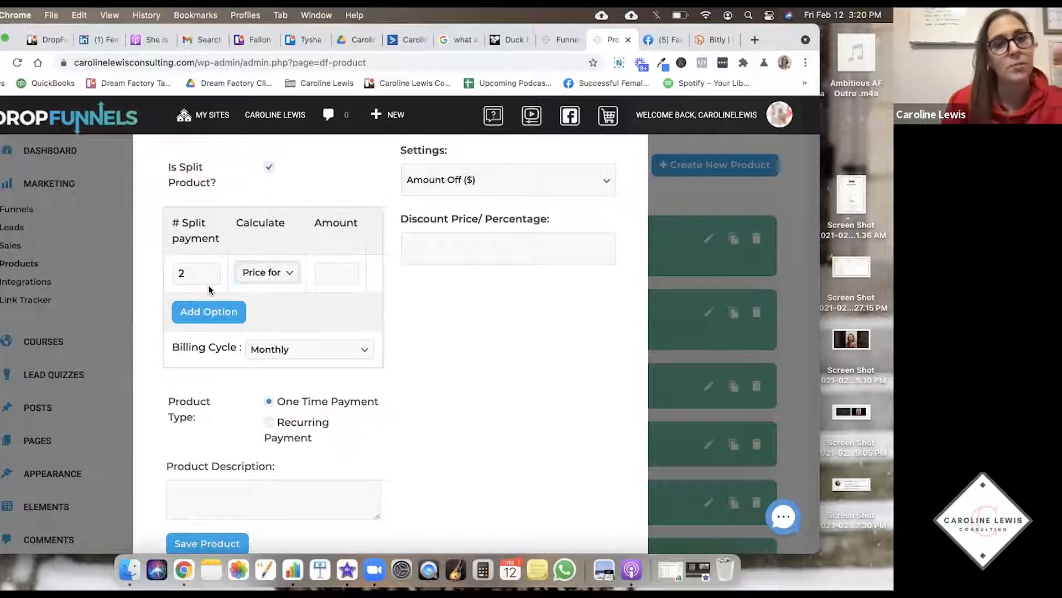
pyautogui.click(190, 268)
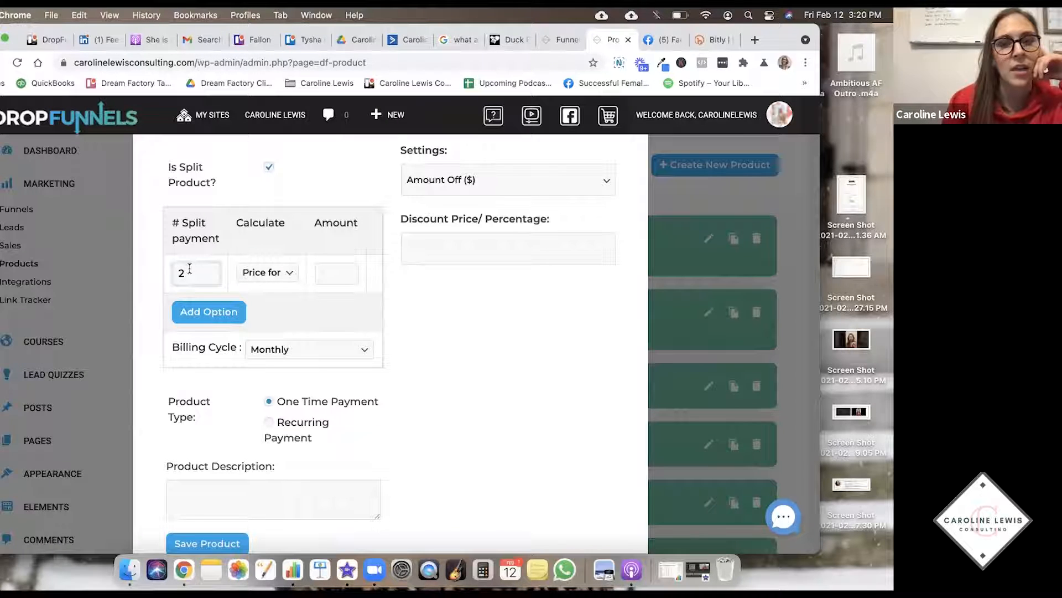
pyautogui.scroll(2, 190, 273)
pyautogui.scroll(-2, 190, 273)
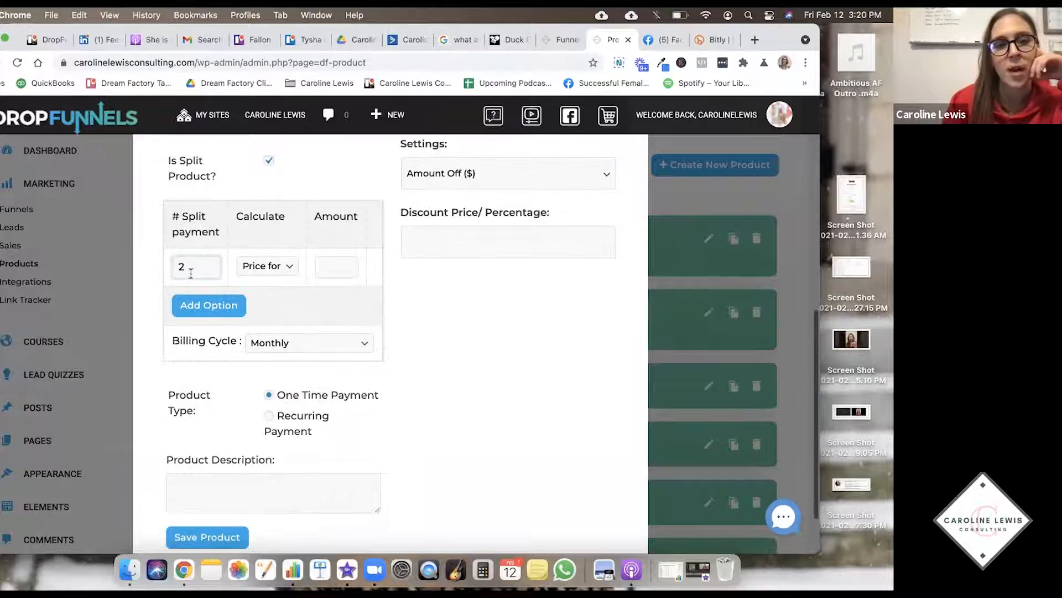
pyautogui.press('BackSpace')
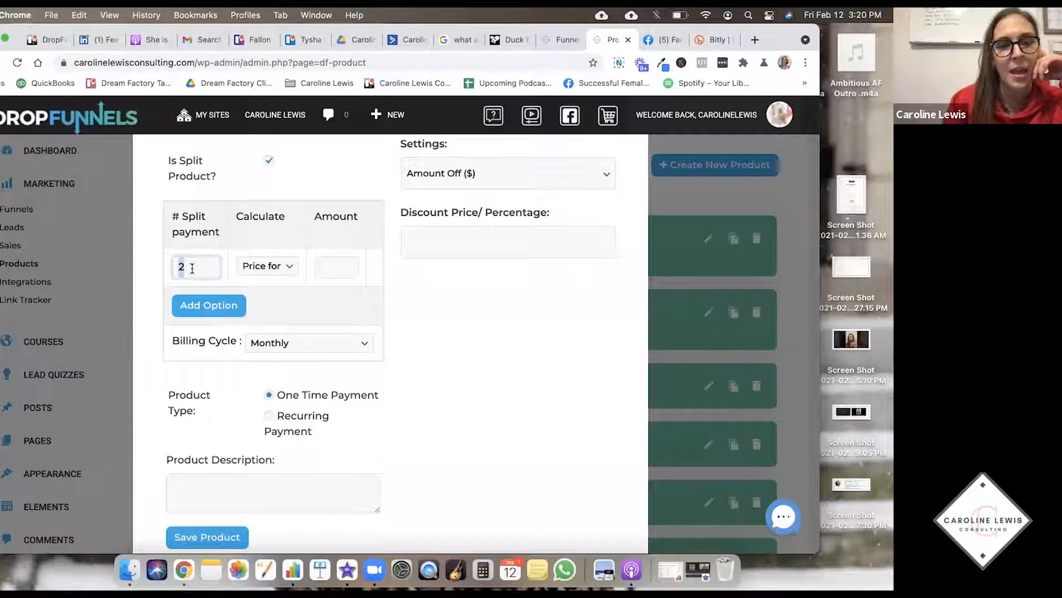
pyautogui.moveTo(192, 268); pyautogui.dragTo(167, 264)
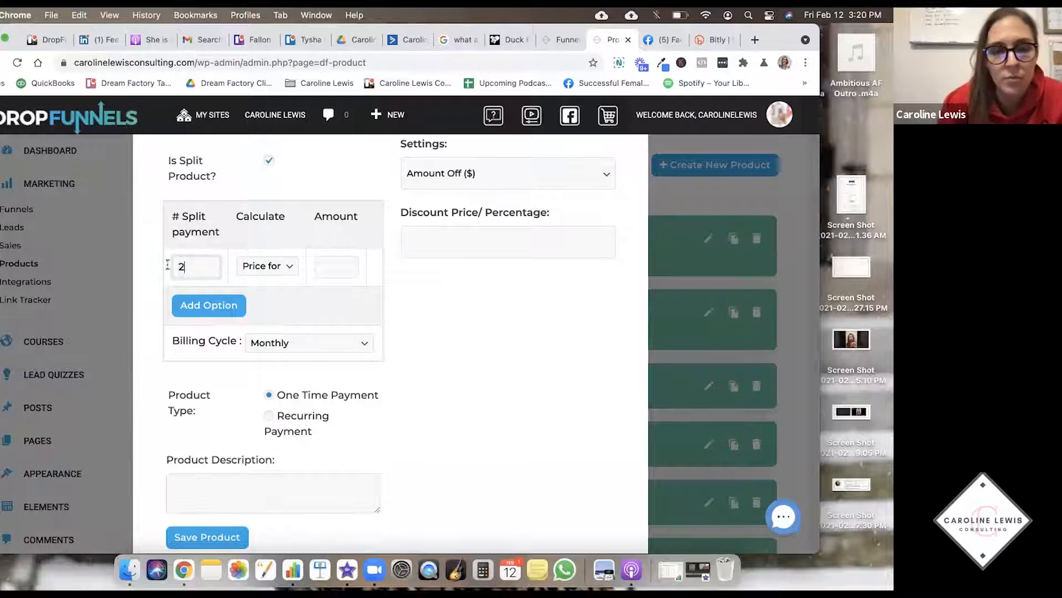
# - Set the amount of the 2-payment split option to 30
pyautogui.click(333, 263)
pyautogui.click(285, 267)
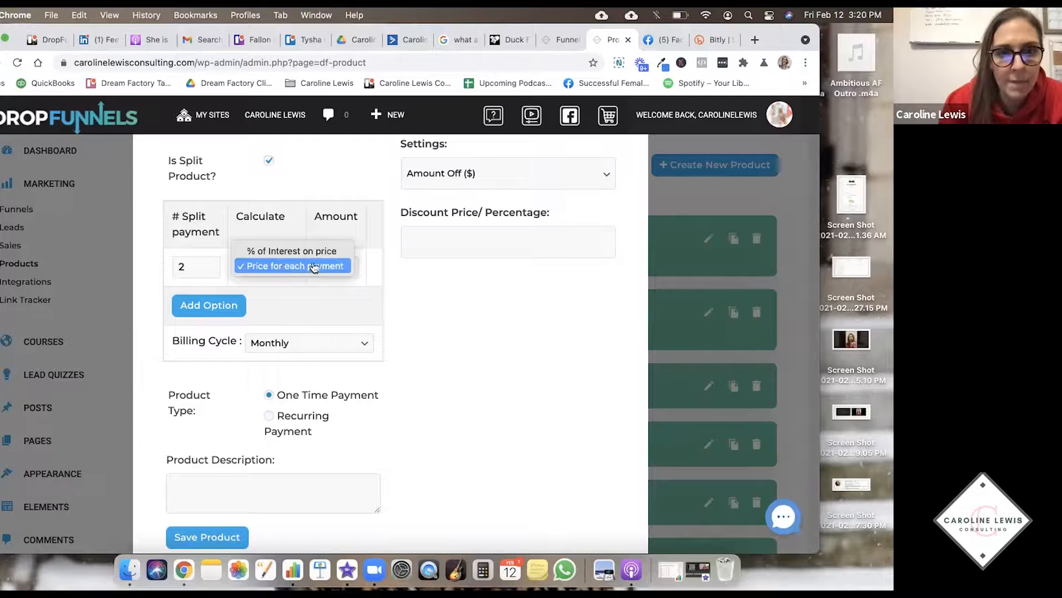
pyautogui.click(324, 267)
pyautogui.click(333, 267)
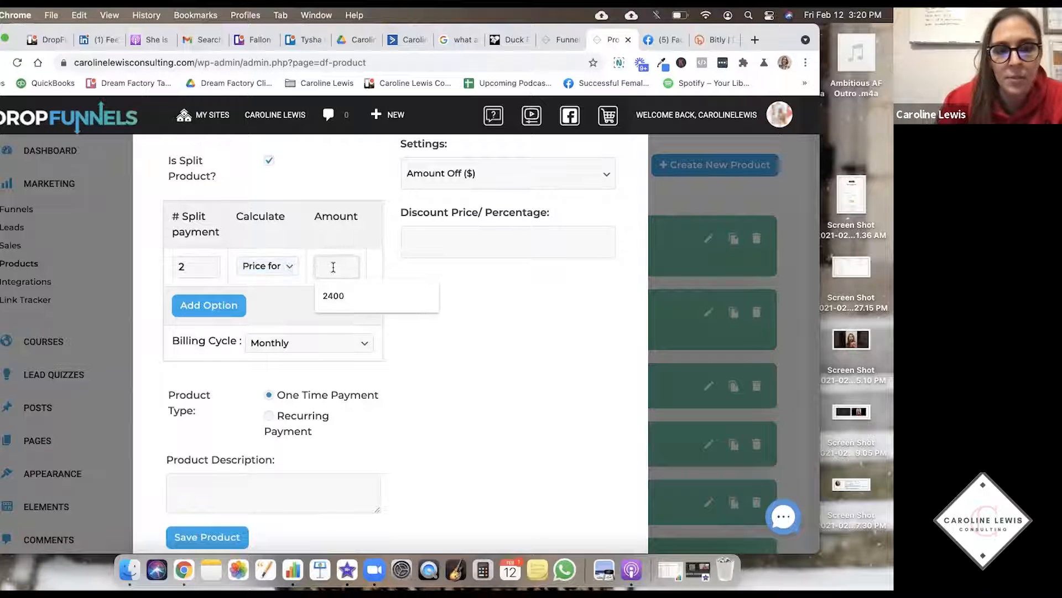
pyautogui.write('15')
pyautogui.moveTo(334, 266); pyautogui.dragTo(320, 267)
pyautogui.write('30')
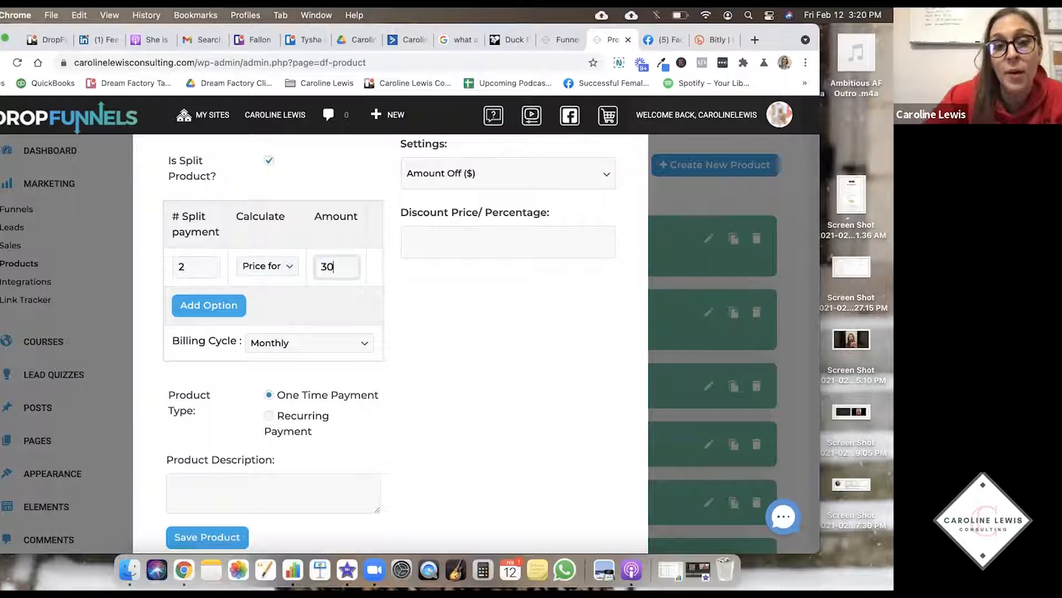
# - Add a second split payment option and remove it again, and set the split billing cycle to Weekly
pyautogui.click(238, 304)
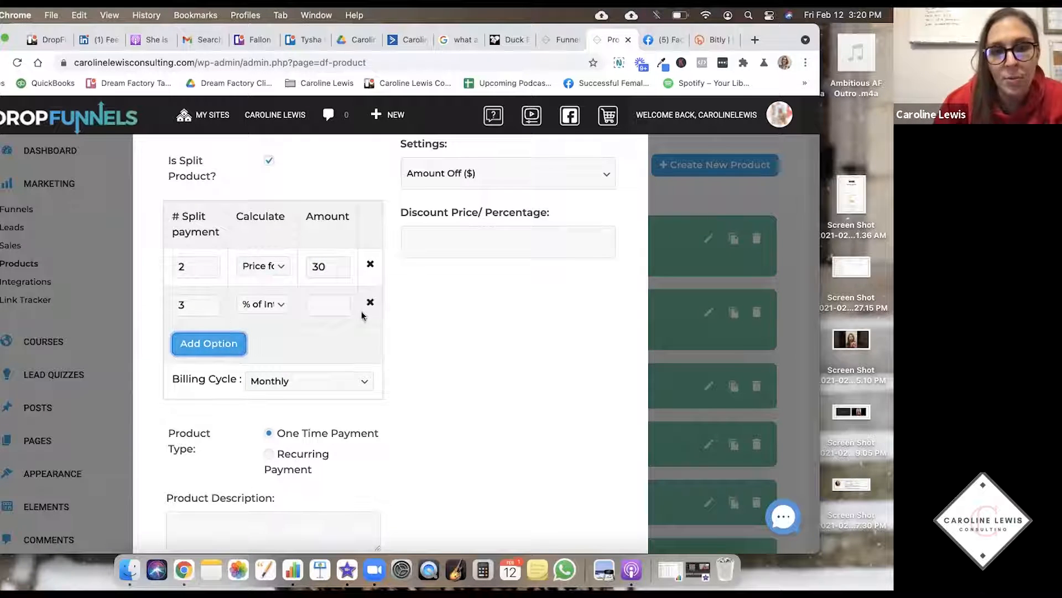
pyautogui.click(370, 302)
pyautogui.click(274, 342)
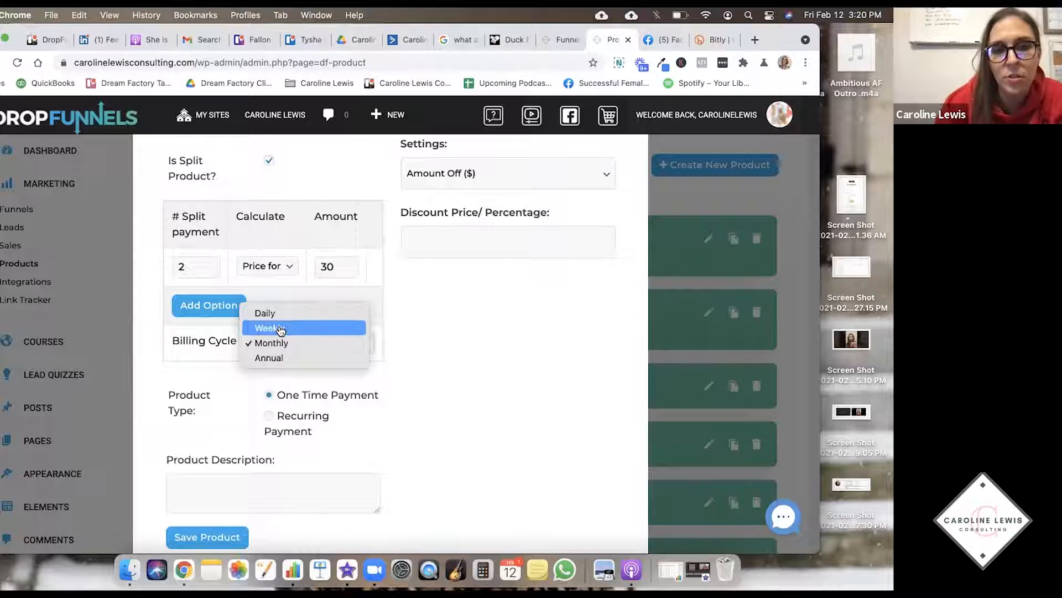
pyautogui.click(281, 329)
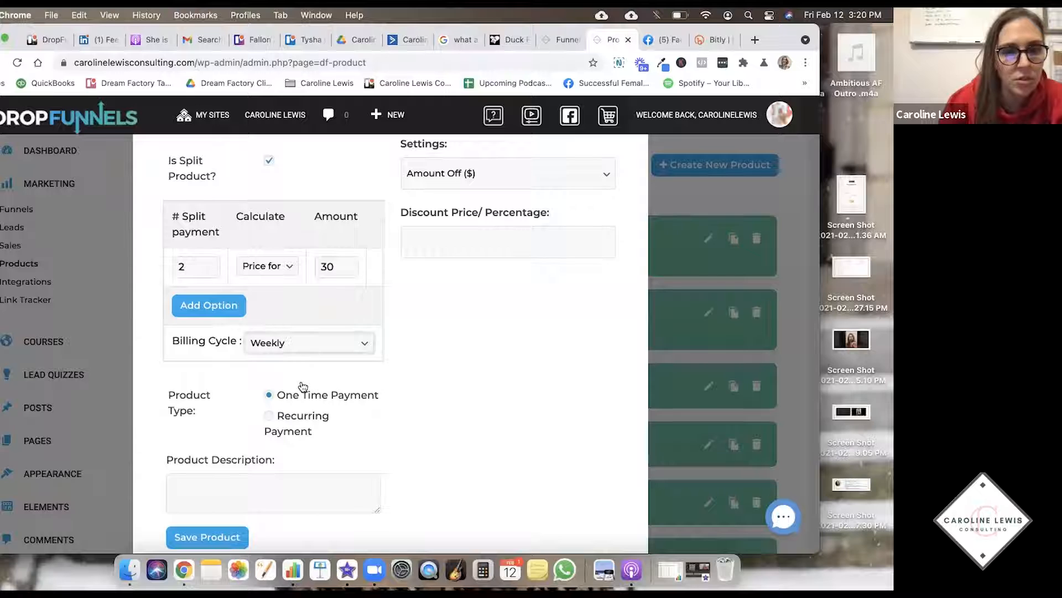
# - Clear the split product option and set the product type to Recurring Payment
pyautogui.scroll(2, 297, 424)
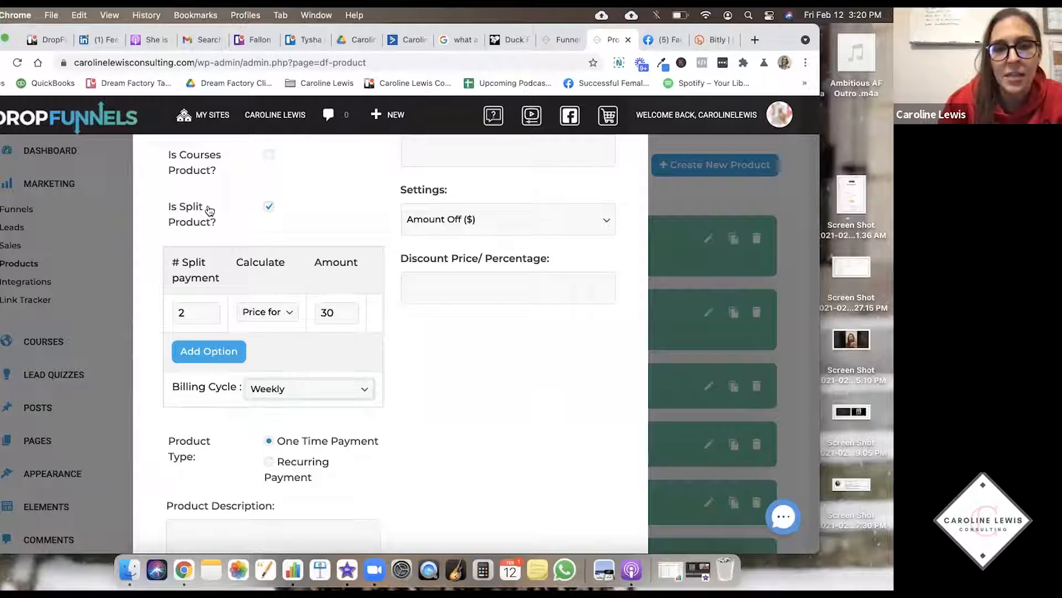
pyautogui.scroll(-1, 209, 213)
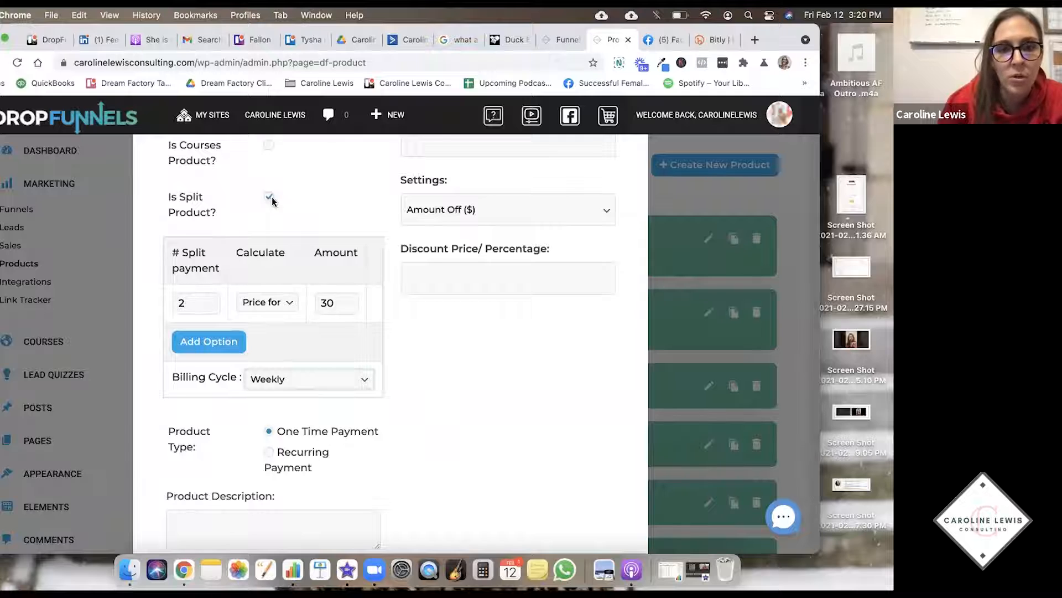
pyautogui.click(269, 196)
pyautogui.click(269, 346)
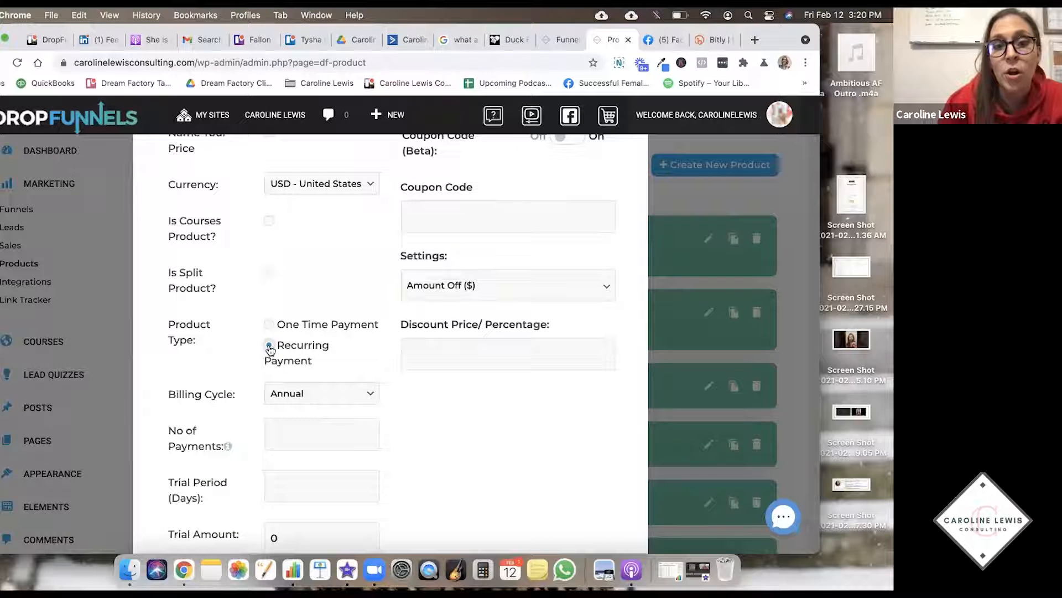
# - Set the recurring payment's billing cycle to Daily, and change it to Weekly
pyautogui.scroll(-5, 249, 298)
pyautogui.click(290, 254)
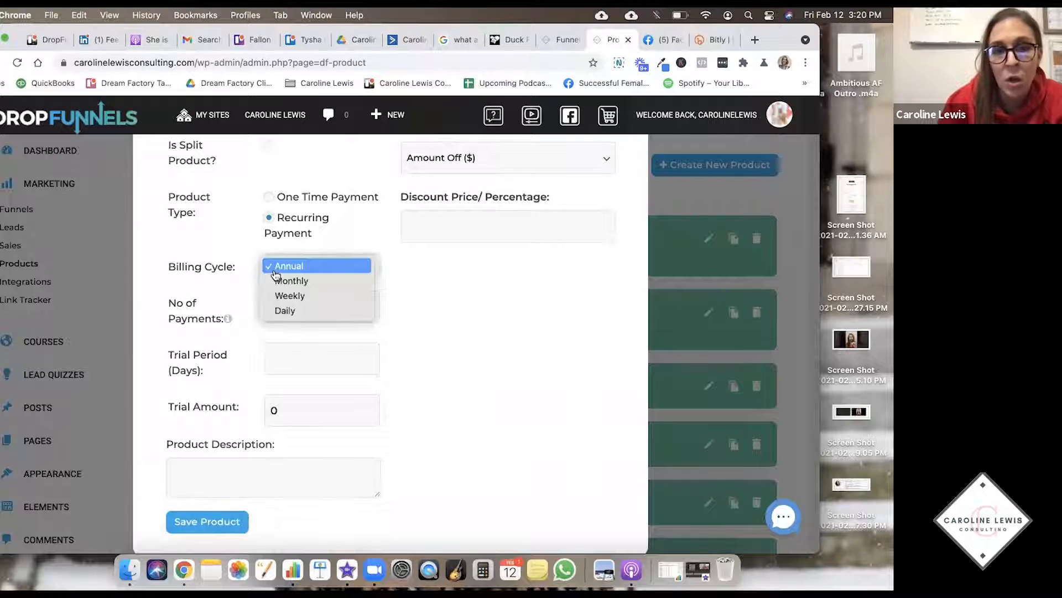
pyautogui.click(328, 310)
pyautogui.click(310, 267)
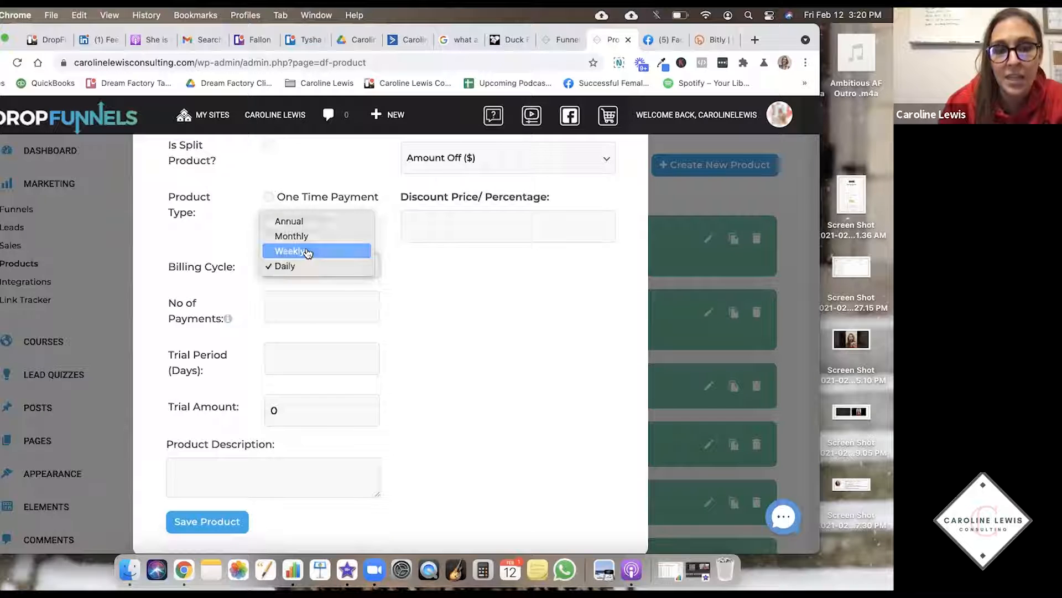
pyautogui.click(308, 253)
# - Leave the number of payments blank, and set the trial period to 30 days with a trial amount of 1.00
pyautogui.click(290, 310)
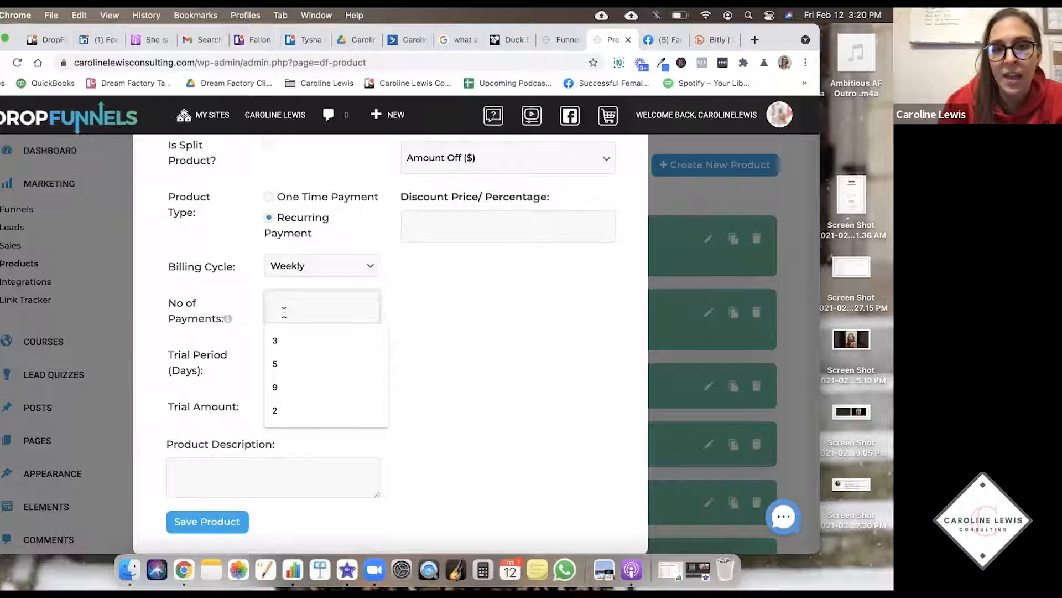
pyautogui.click(228, 319)
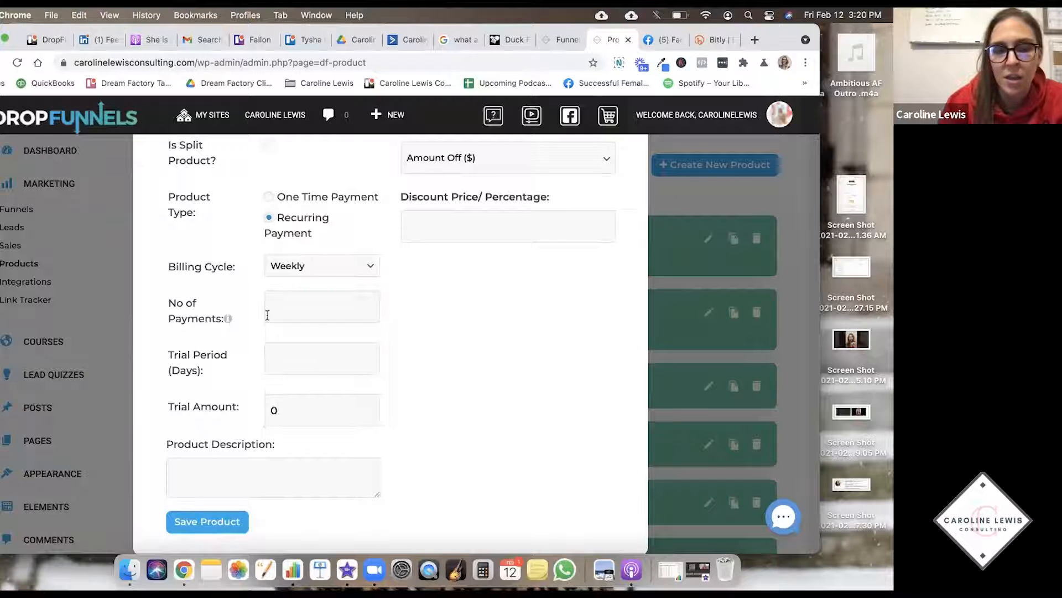
pyautogui.click(273, 357)
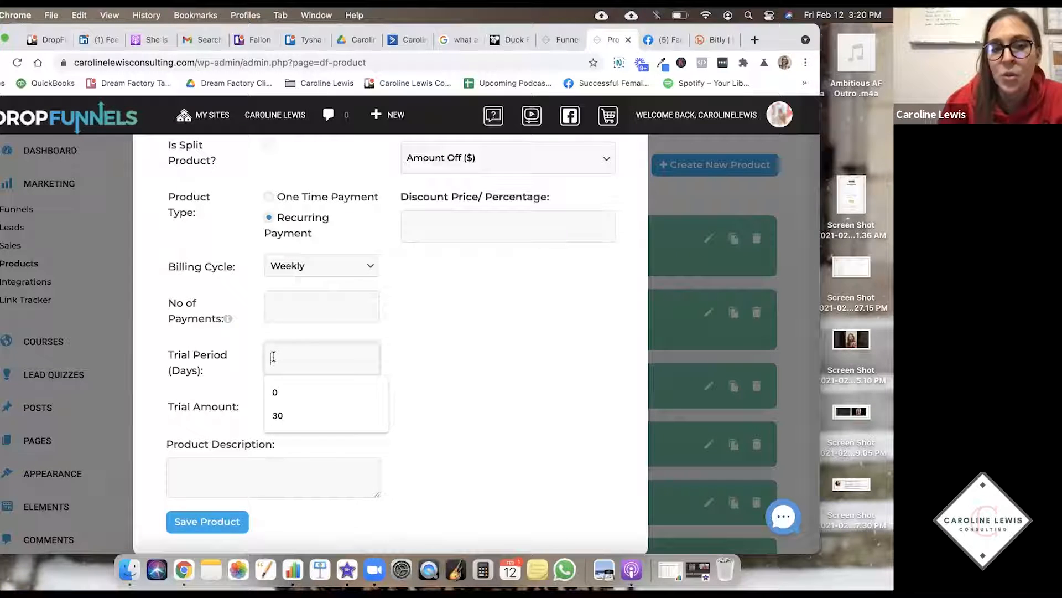
pyautogui.write('30')
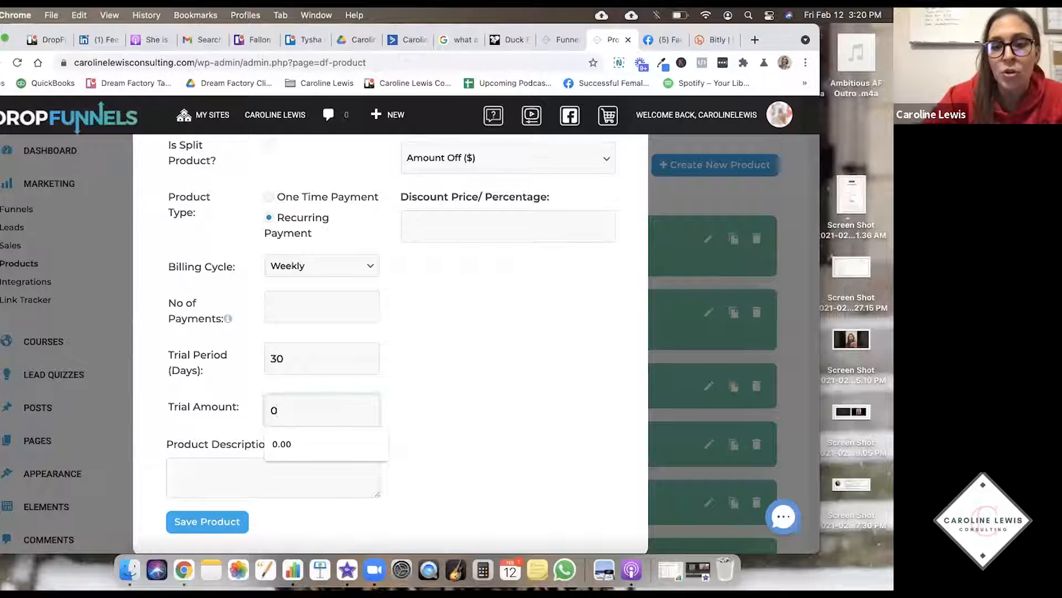
pyautogui.press('BackSpace')
pyautogui.write('1.00')
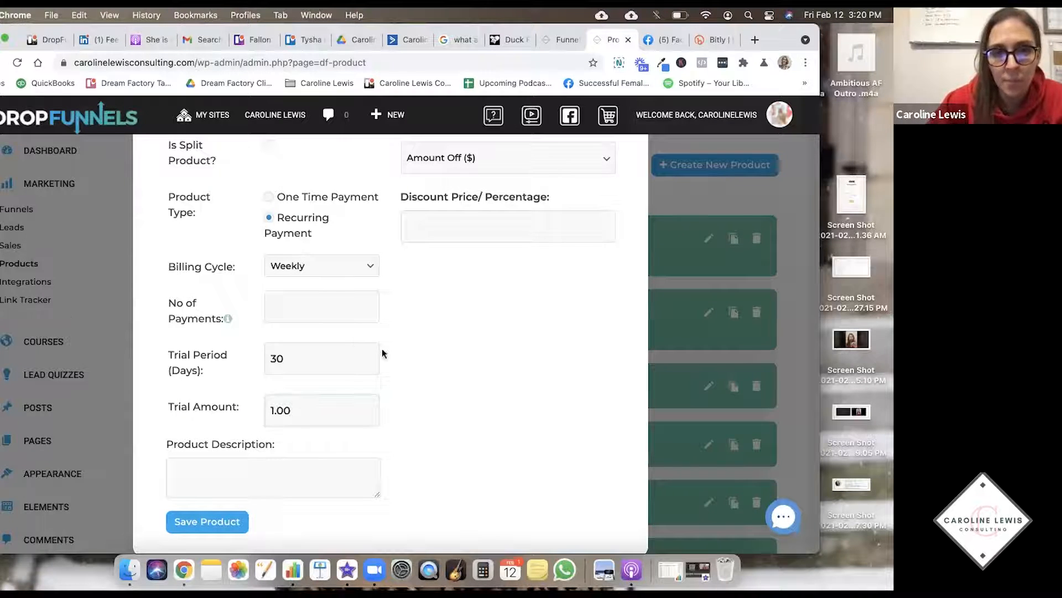
# - Set the recurring payment's billing cycle to Monthly
pyautogui.click(304, 306)
pyautogui.click(341, 269)
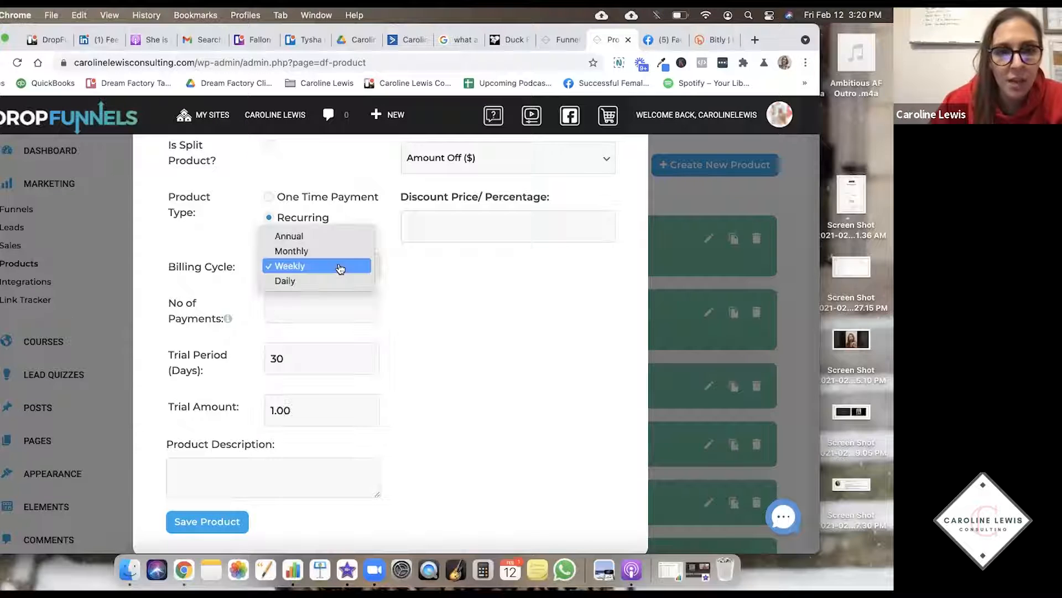
pyautogui.click(332, 251)
pyautogui.click(304, 307)
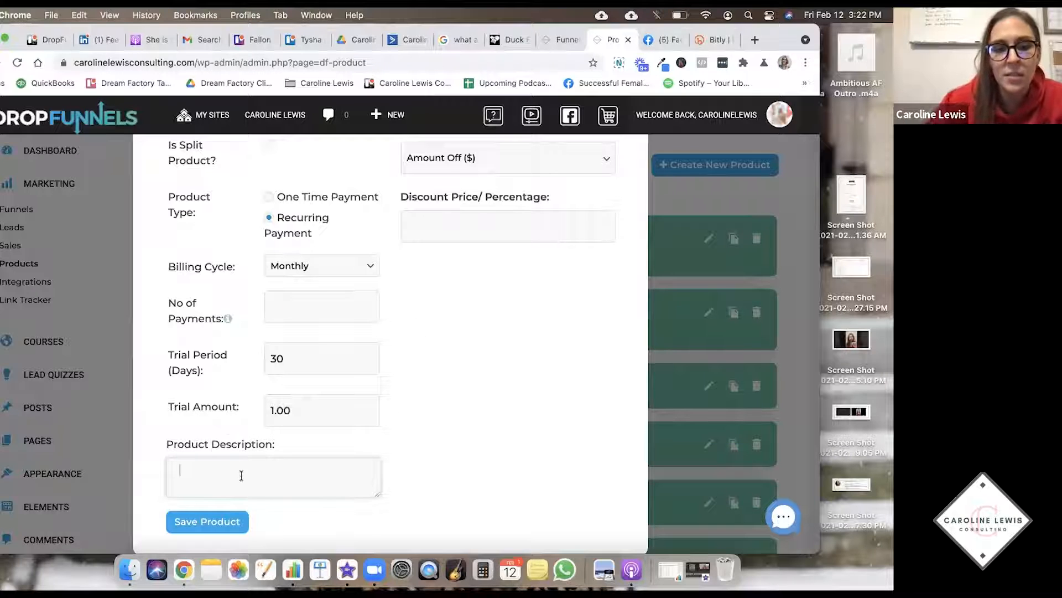
# - Enter "test" as the product description and set the product price to 30.00
pyautogui.write('est')
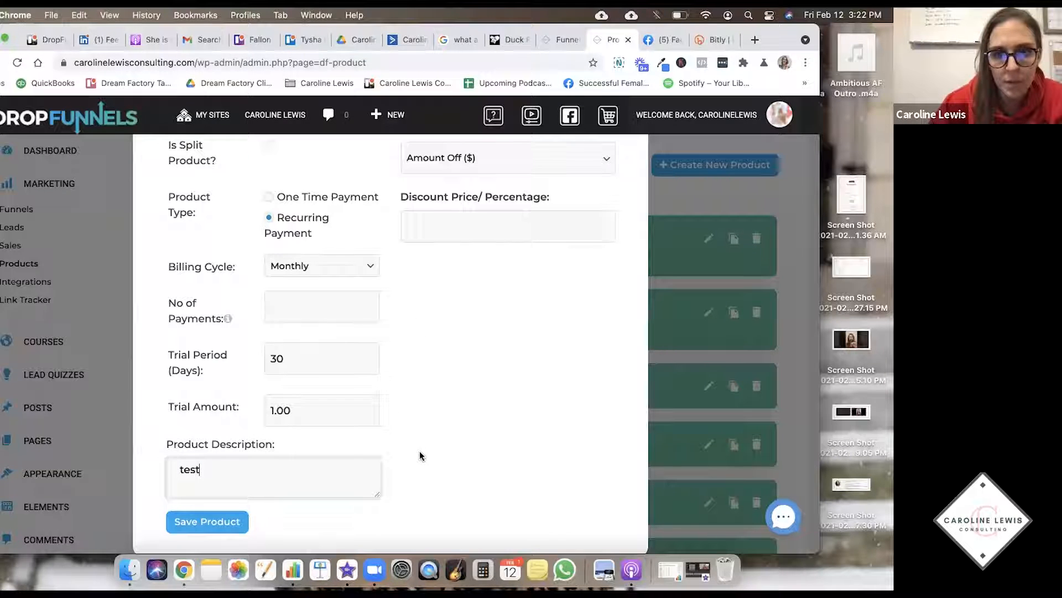
pyautogui.scroll(10, 424, 457)
pyautogui.click(281, 280)
pyautogui.scroll(-10, 325, 280)
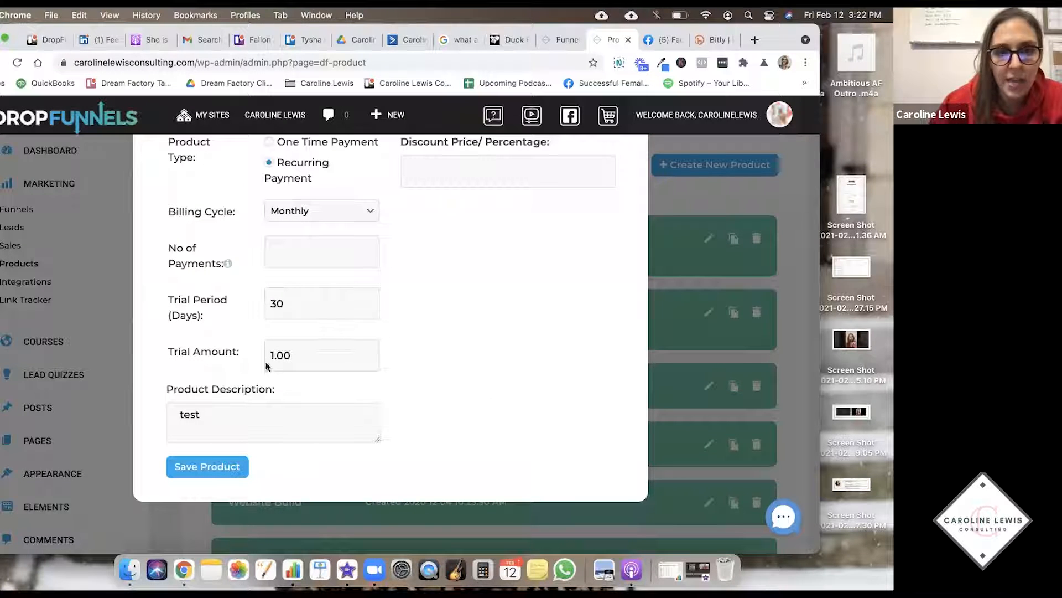
pyautogui.scroll(10, 382, 357)
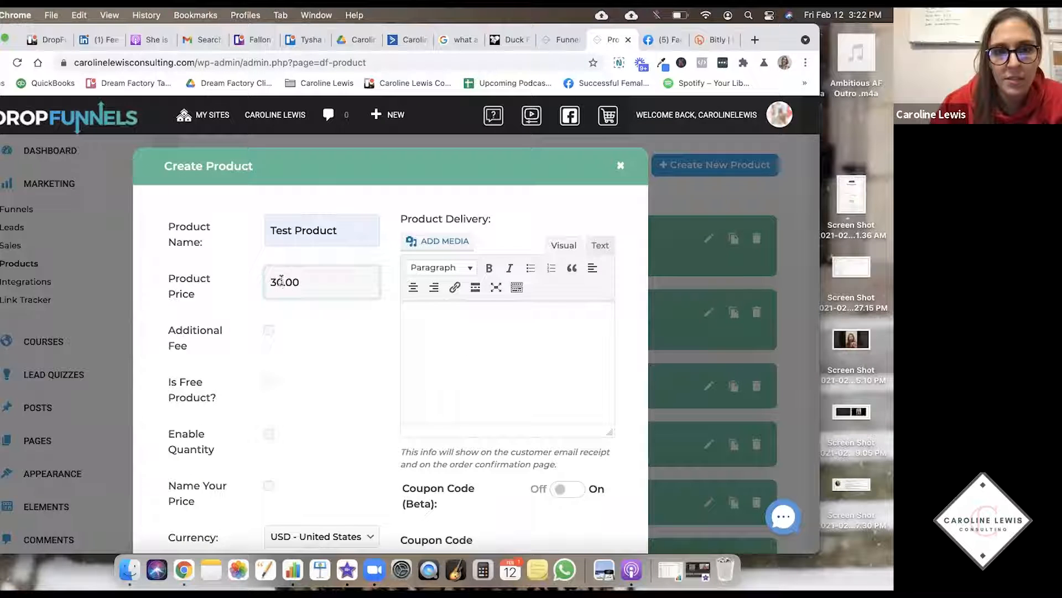
# - Enter 15off as a sample coupon code and clear the coupon code field again
pyautogui.scroll(-5, 365, 282)
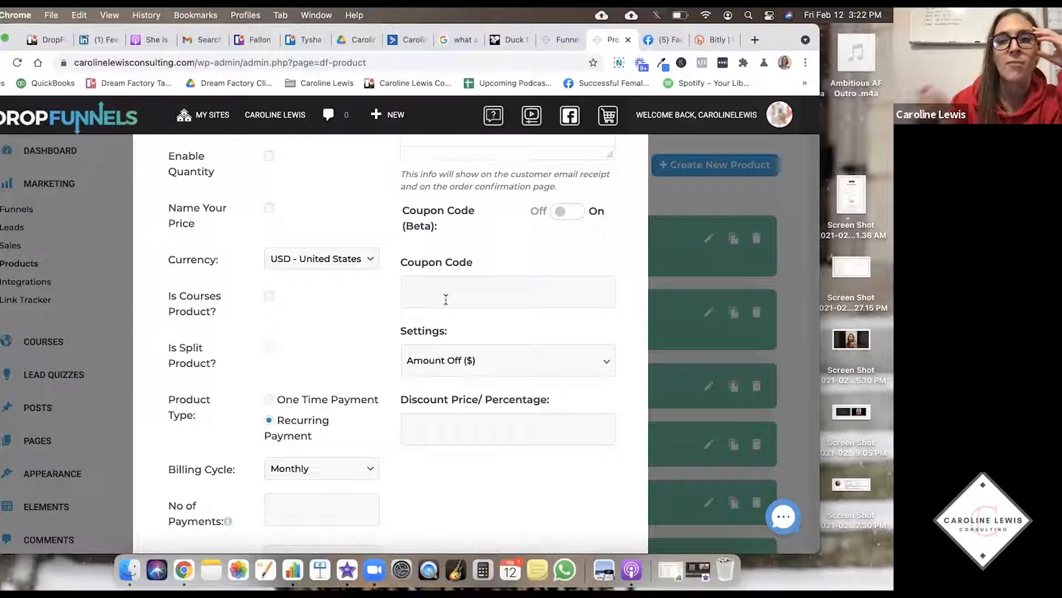
pyautogui.click(446, 300)
pyautogui.write('q5off')
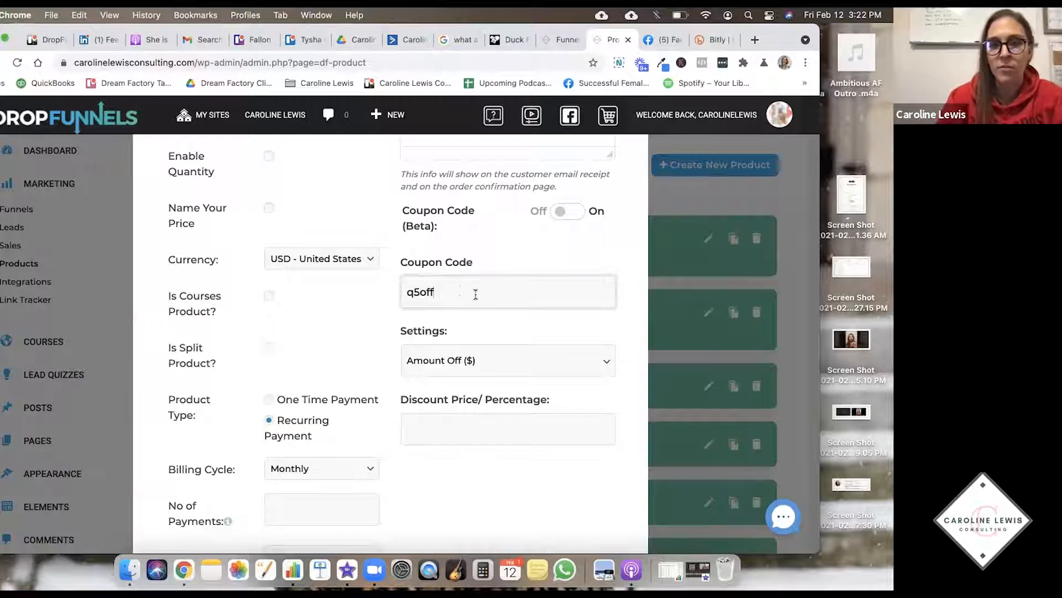
pyautogui.moveTo(475, 294); pyautogui.dragTo(394, 295)
pyautogui.write('15off')
pyautogui.doubleClick(435, 283)
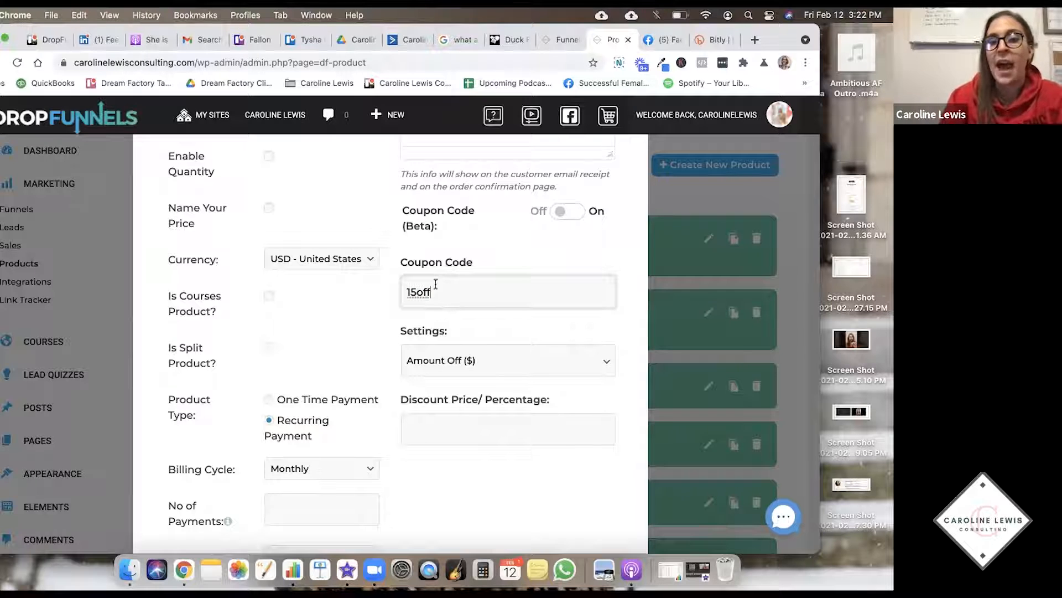
pyautogui.moveTo(437, 295); pyautogui.dragTo(400, 298)
pyautogui.press('BackSpace')
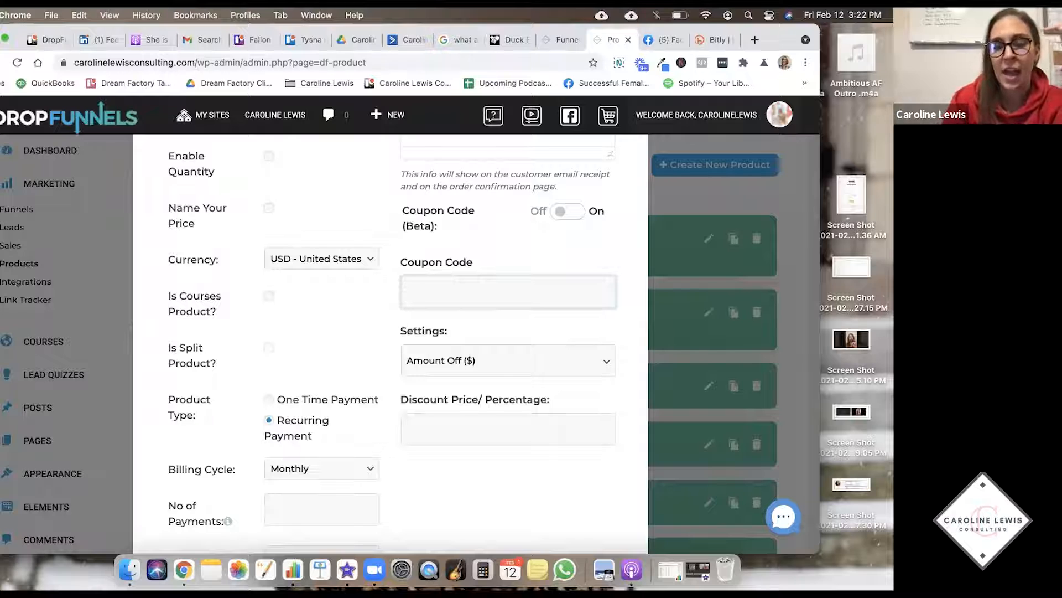
# - Set the coupon discount setting to Percentage Off (%) and save the recurring product
pyautogui.scroll(-3, 401, 313)
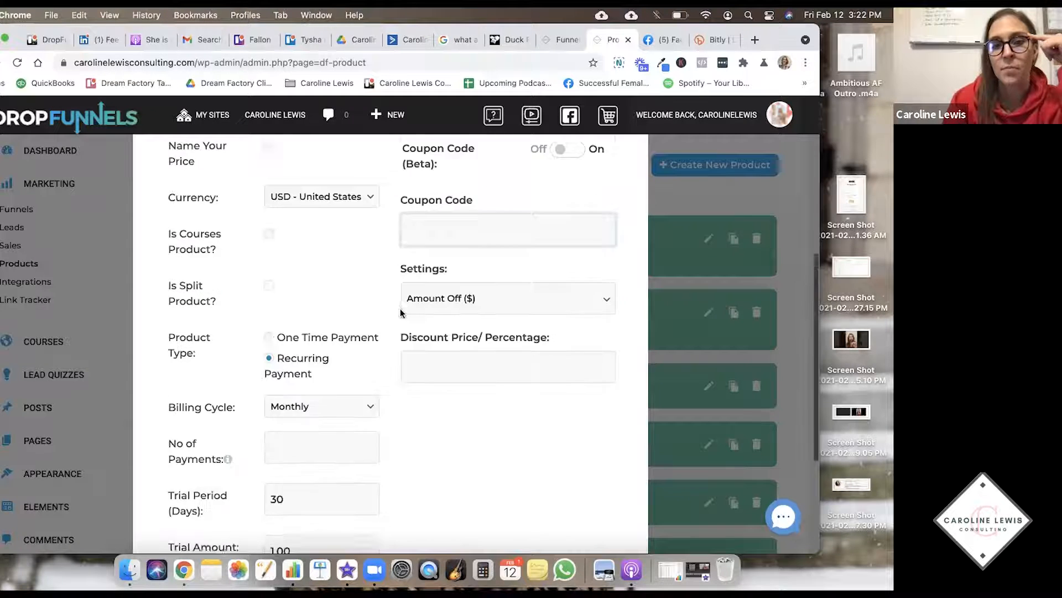
pyautogui.scroll(-2, 401, 313)
pyautogui.click(486, 265)
pyautogui.click(469, 215)
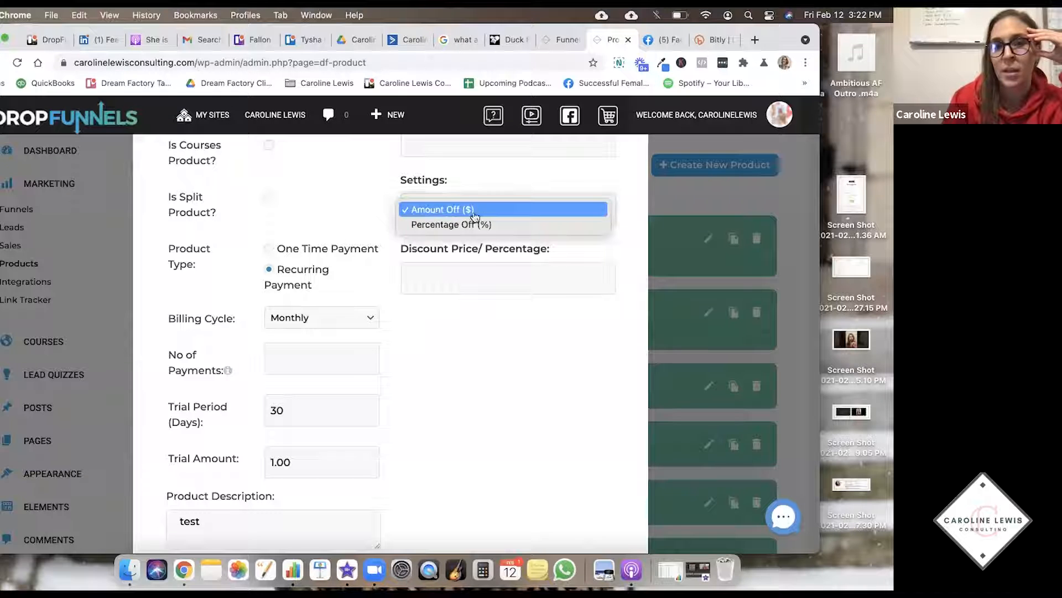
pyautogui.click(465, 226)
pyautogui.scroll(12, 460, 229)
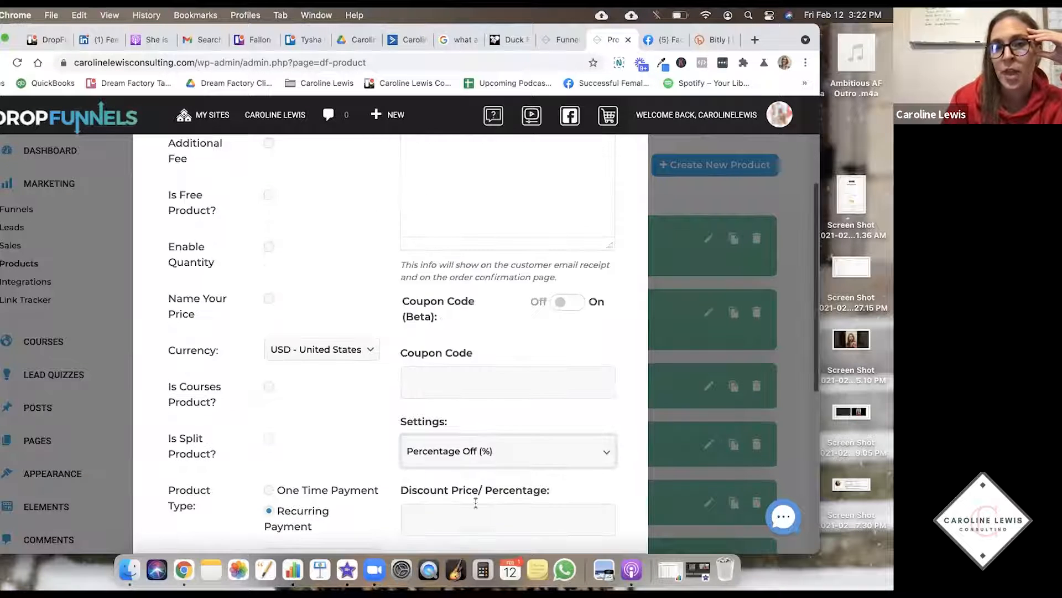
pyautogui.scroll(-12, 373, 242)
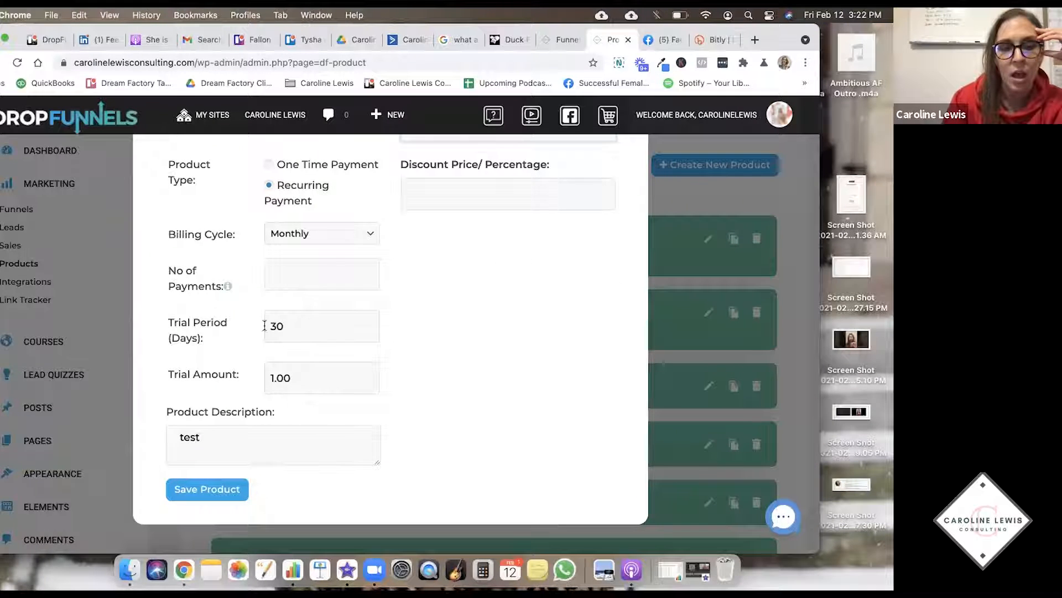
pyautogui.click(227, 490)
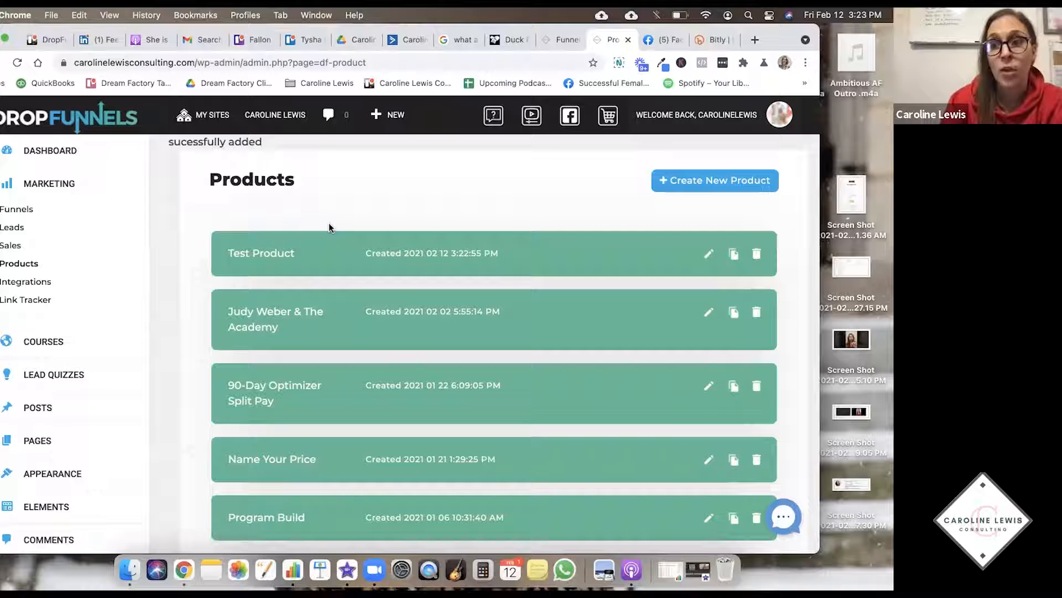
# - Start a new product named FREEBIE with a price of 0.00 and mark it as a free product
pyautogui.click(689, 183)
pyautogui.click(320, 229)
pyautogui.write('F')
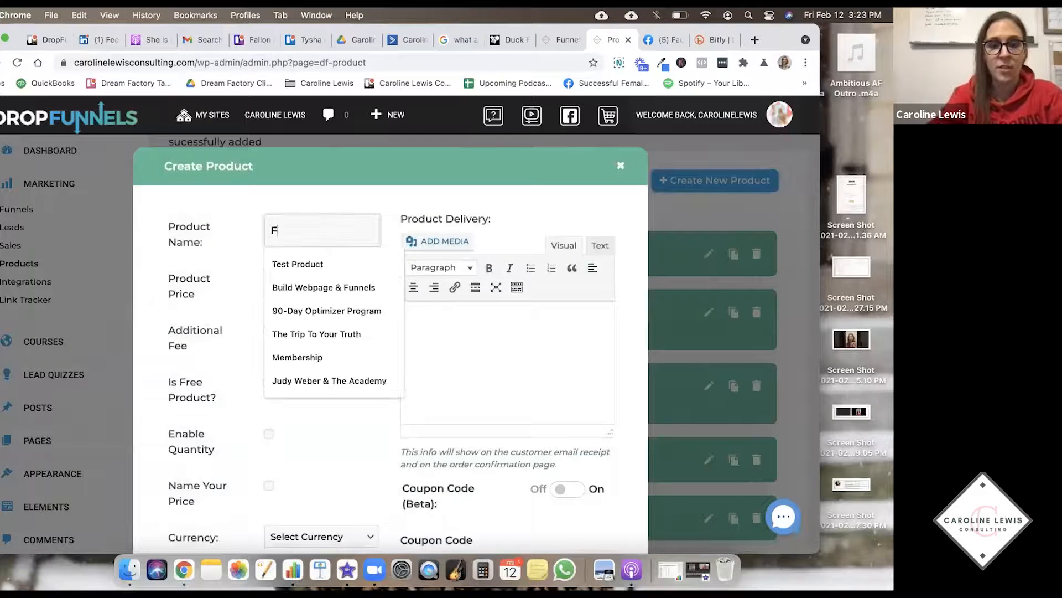
pyautogui.write('REEBIE')
pyautogui.click(295, 281)
pyautogui.write('0')
pyautogui.scroll(-2, 217, 297)
pyautogui.click(268, 325)
pyautogui.scroll(-1, 390, 336)
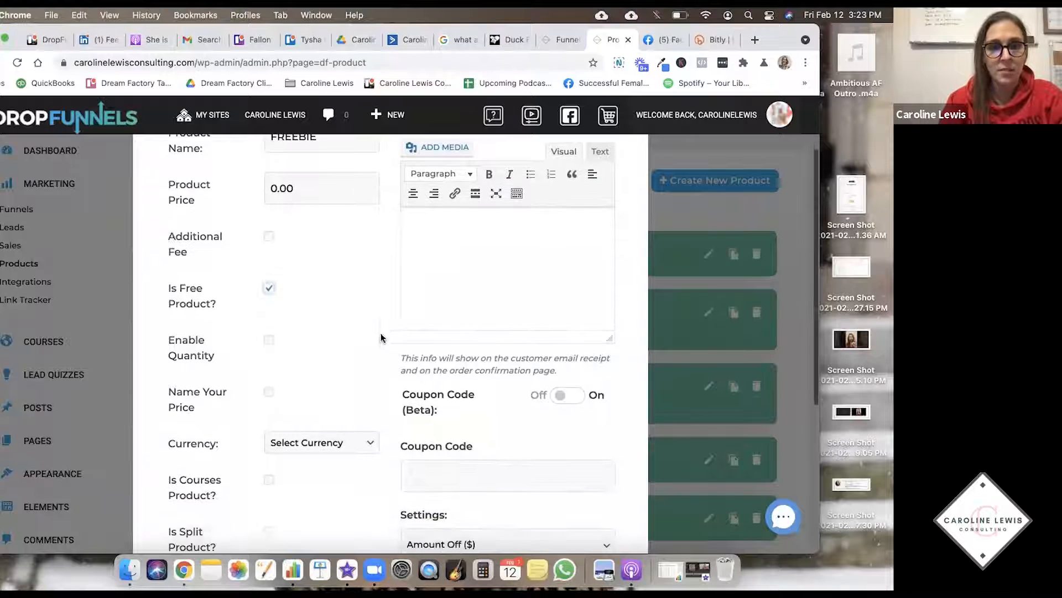
# - Set the FREEBIE product's currency to USD - United States and save the product
pyautogui.click(358, 448)
pyautogui.press('Return')
pyautogui.scroll(-7, 386, 364)
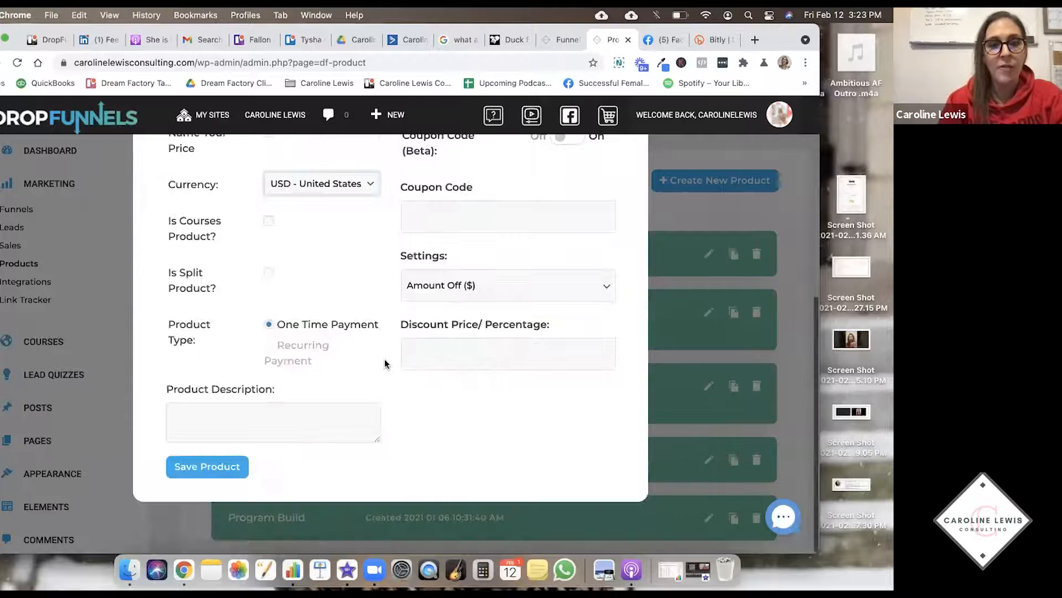
pyautogui.click(227, 464)
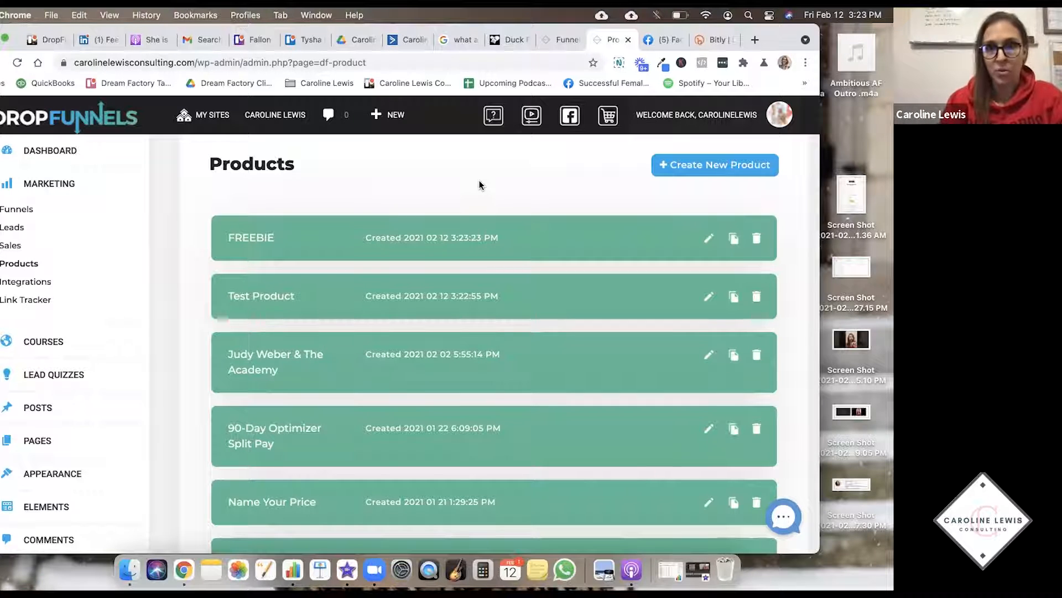
pyautogui.click(548, 44)
pyautogui.click(603, 41)
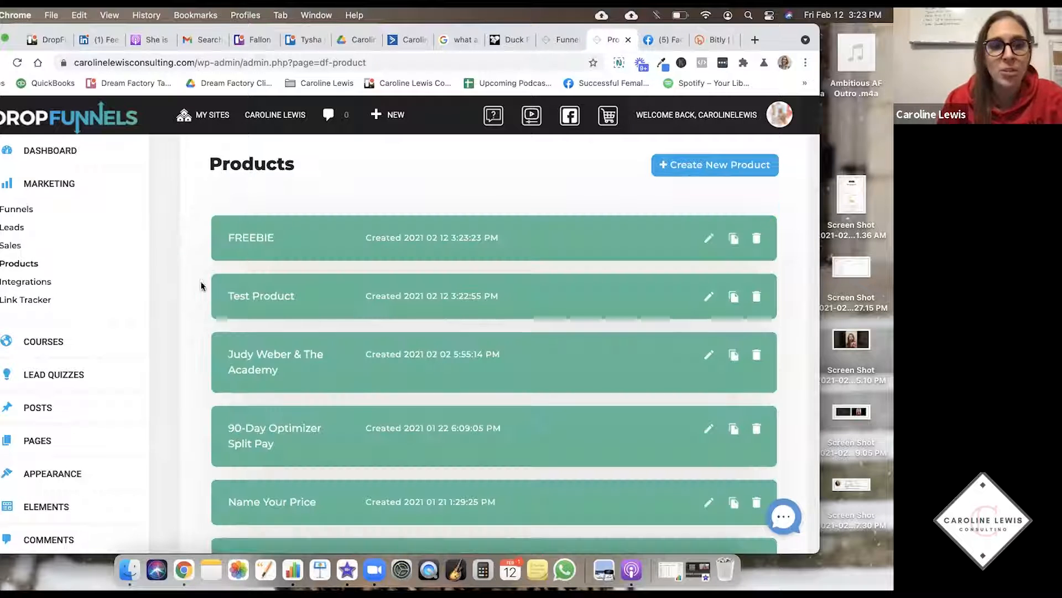
pyautogui.scroll(-4, 382, 255)
pyautogui.scroll(-3, 375, 250)
pyautogui.scroll(7, 326, 360)
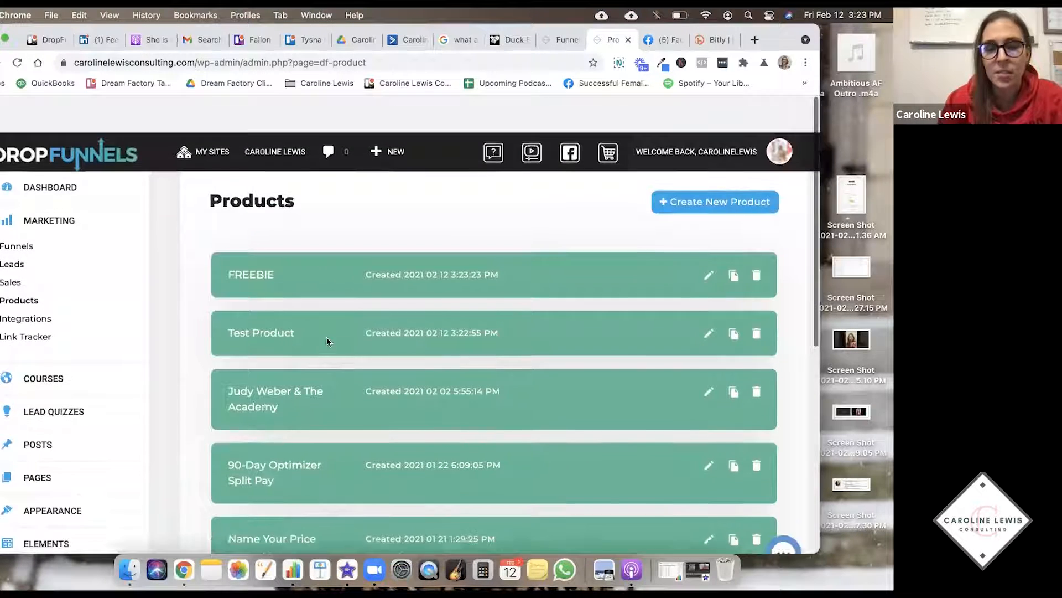
# - Create a new funnel named TESTTEST from the Checkout 8 template in the Checkout Pages category
pyautogui.click(568, 41)
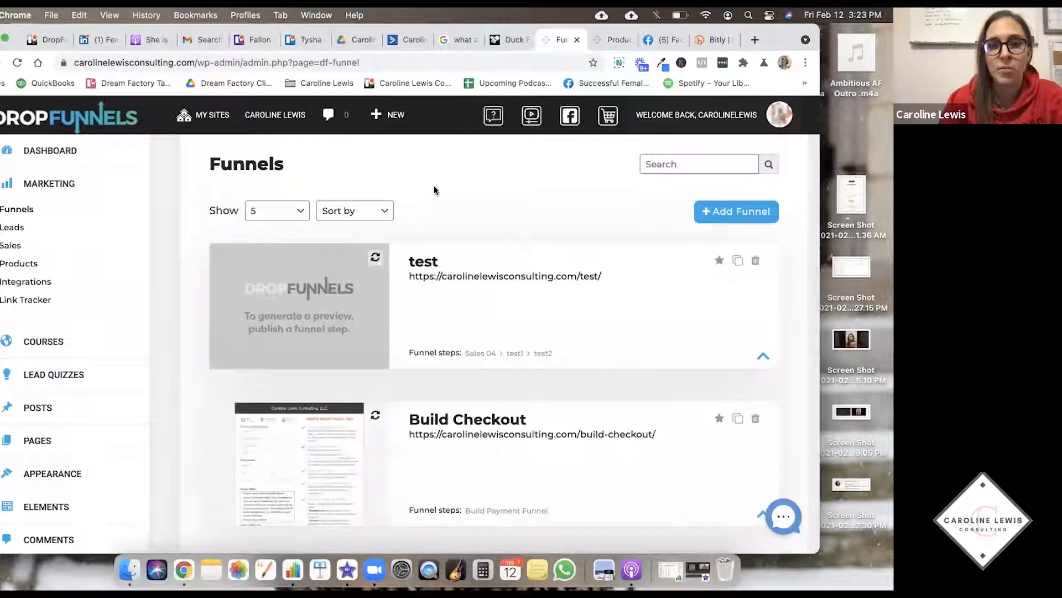
pyautogui.click(724, 221)
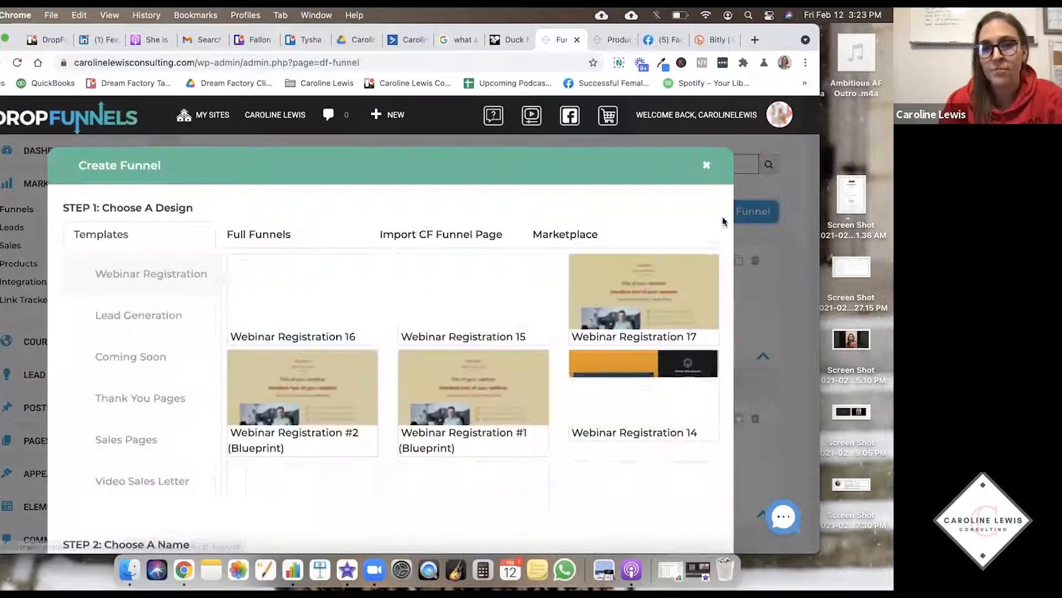
pyautogui.scroll(-3, 198, 246)
pyautogui.scroll(-5, 147, 363)
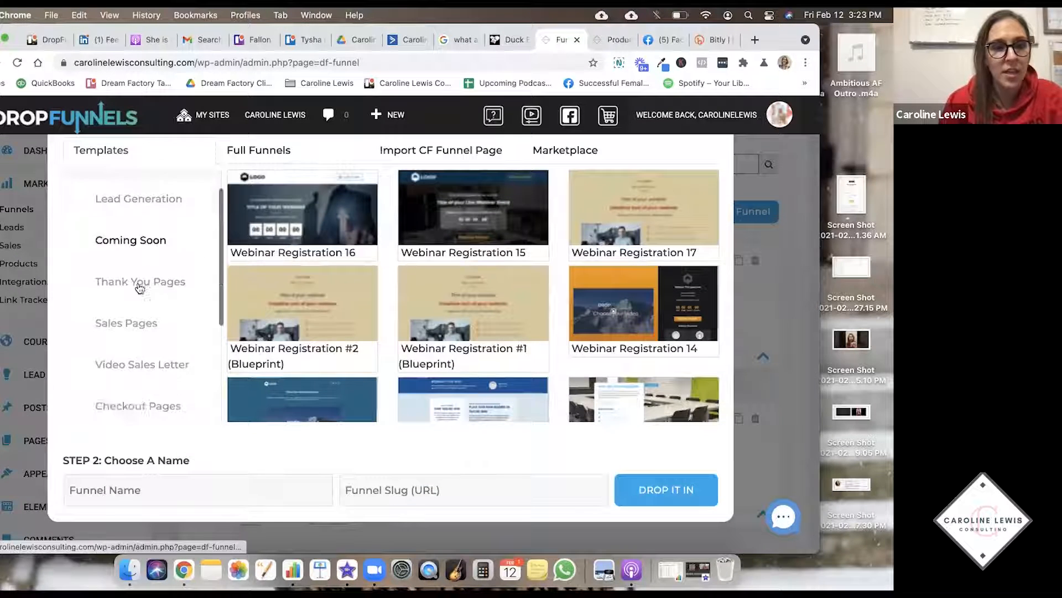
pyautogui.click(132, 239)
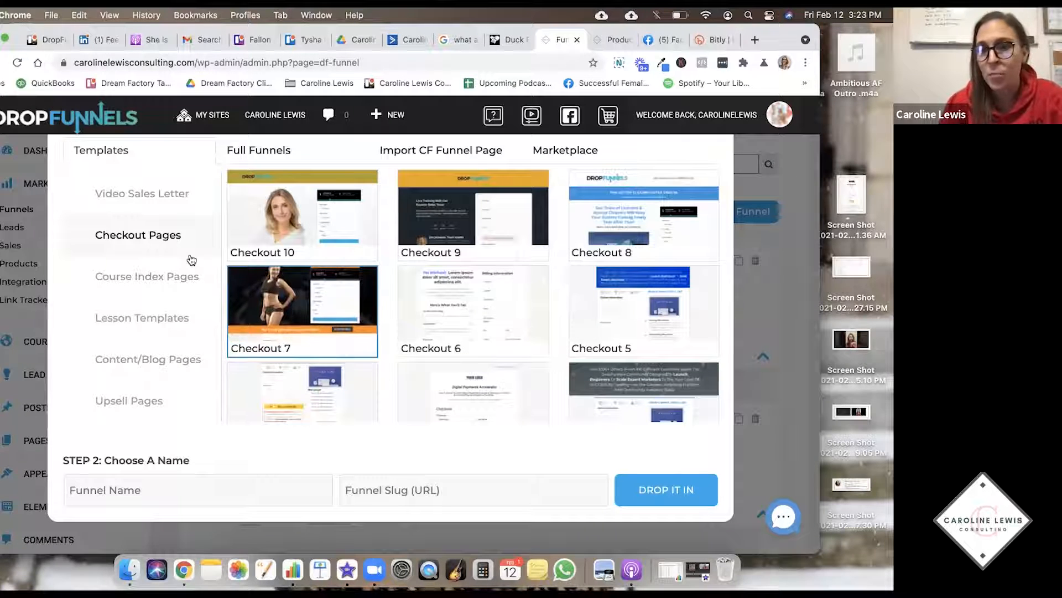
pyautogui.click(633, 208)
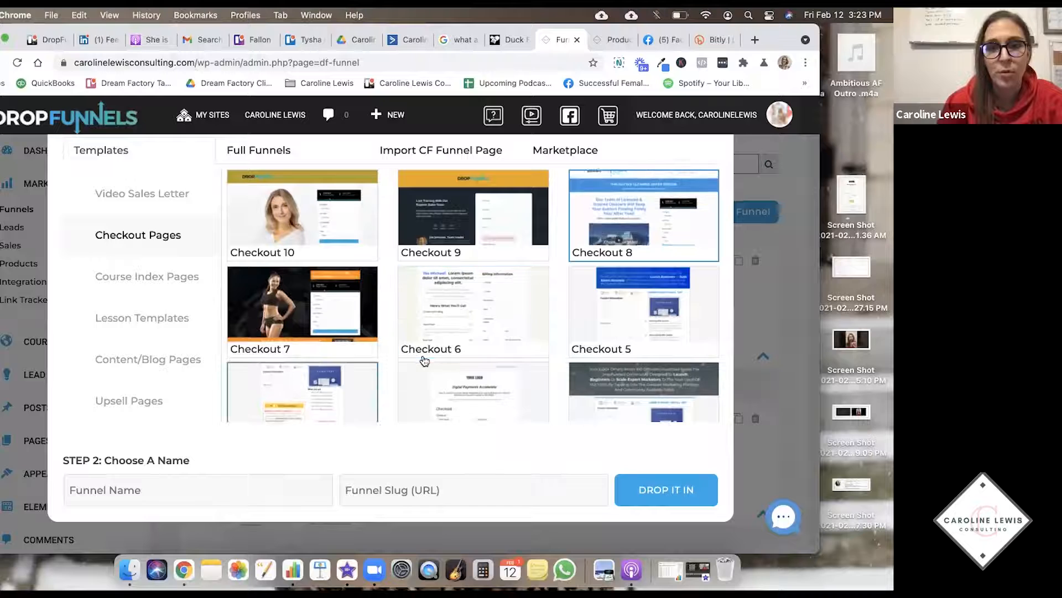
pyautogui.click(248, 496)
pyautogui.write('TESTTEST')
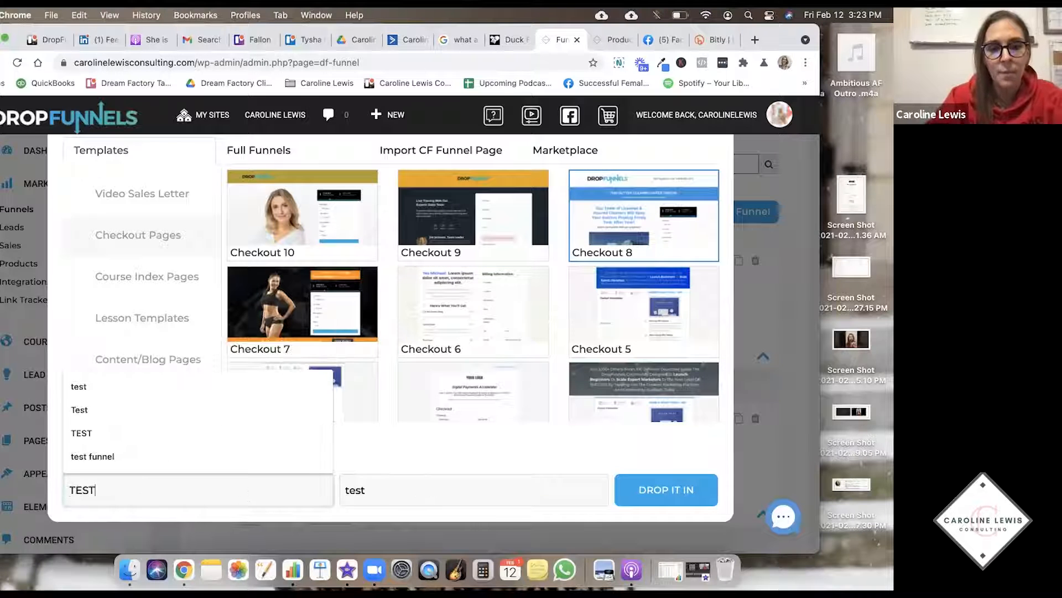
pyautogui.click(618, 484)
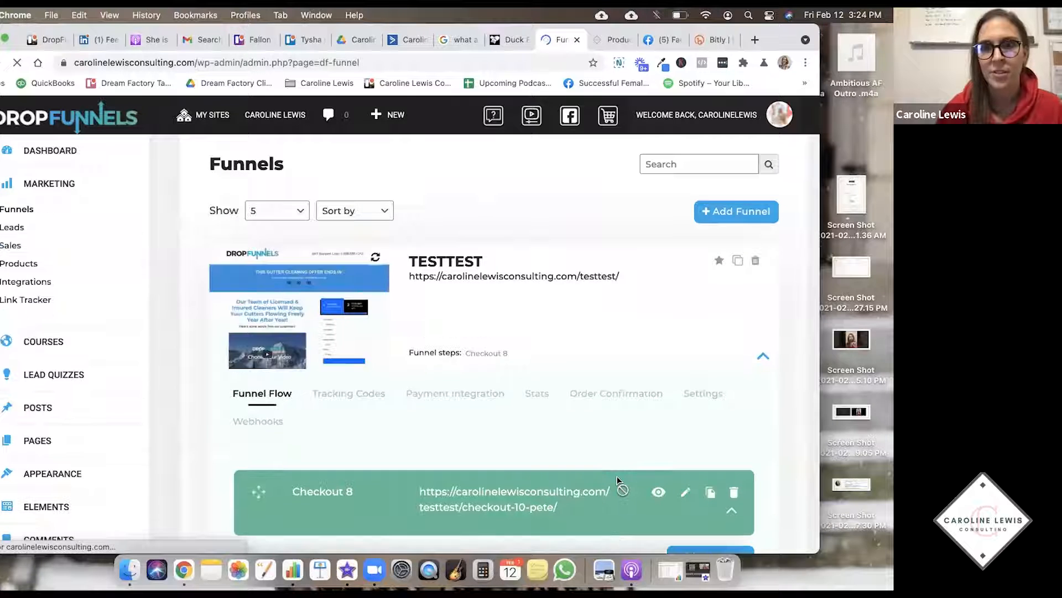
# - Add a step named testest2 to the TESTTEST funnel using the Thank You 05 template
pyautogui.scroll(-1, 577, 312)
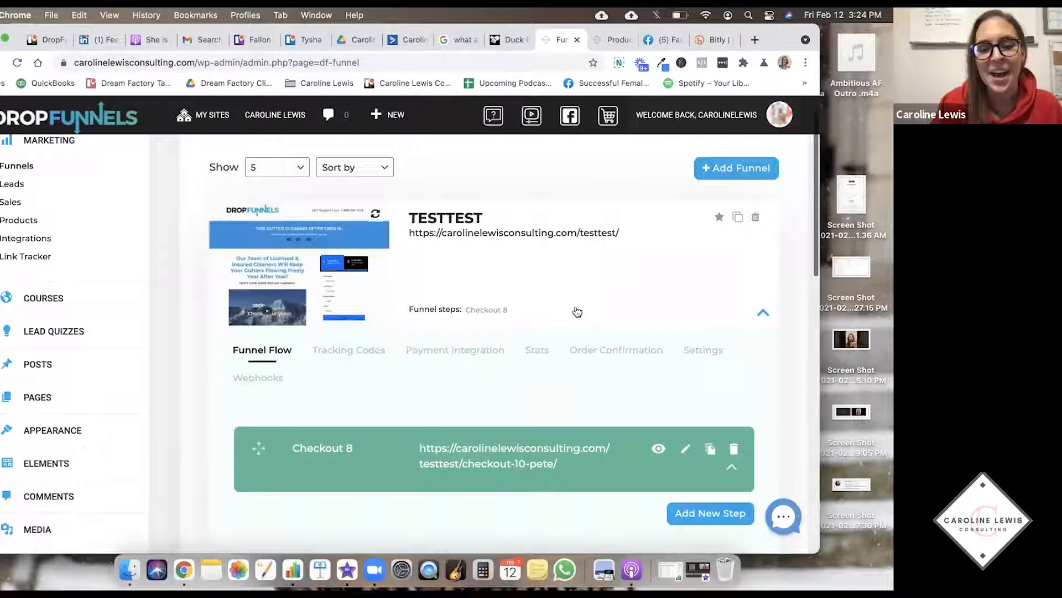
pyautogui.scroll(-1, 594, 338)
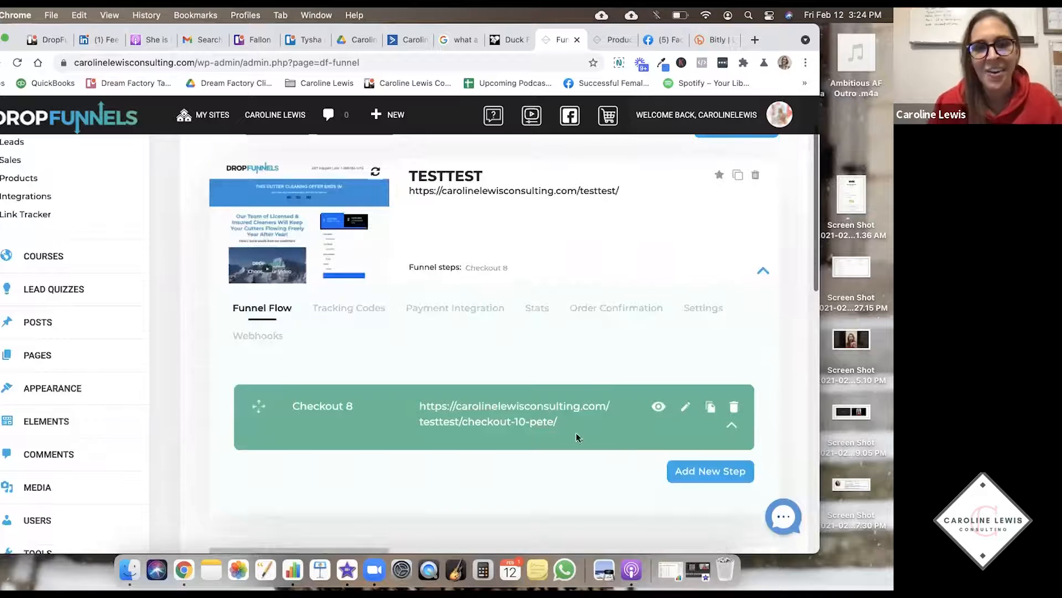
pyautogui.click(699, 474)
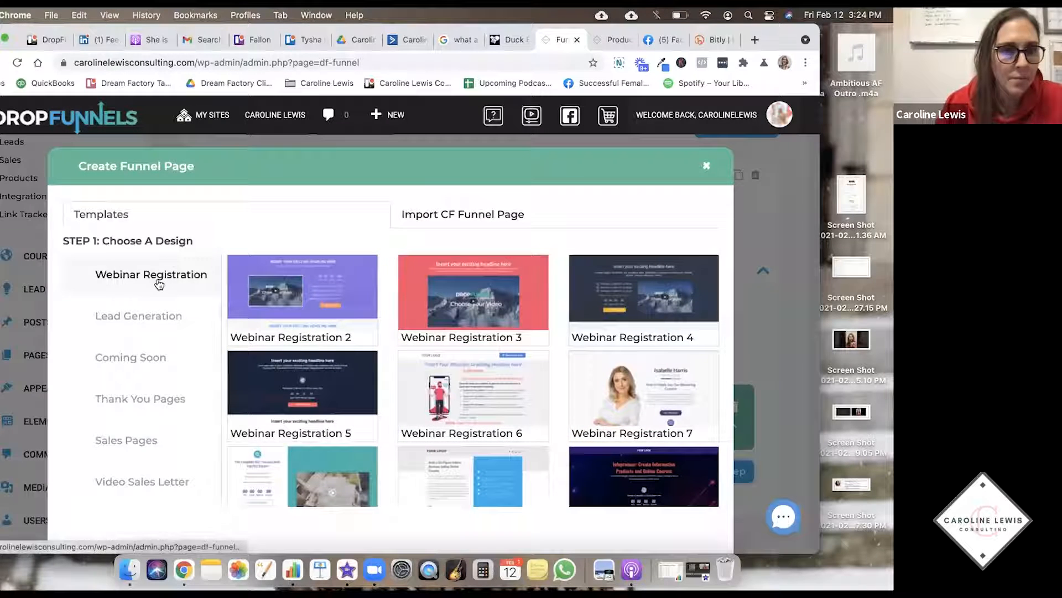
pyautogui.scroll(-3, 150, 287)
pyautogui.click(134, 325)
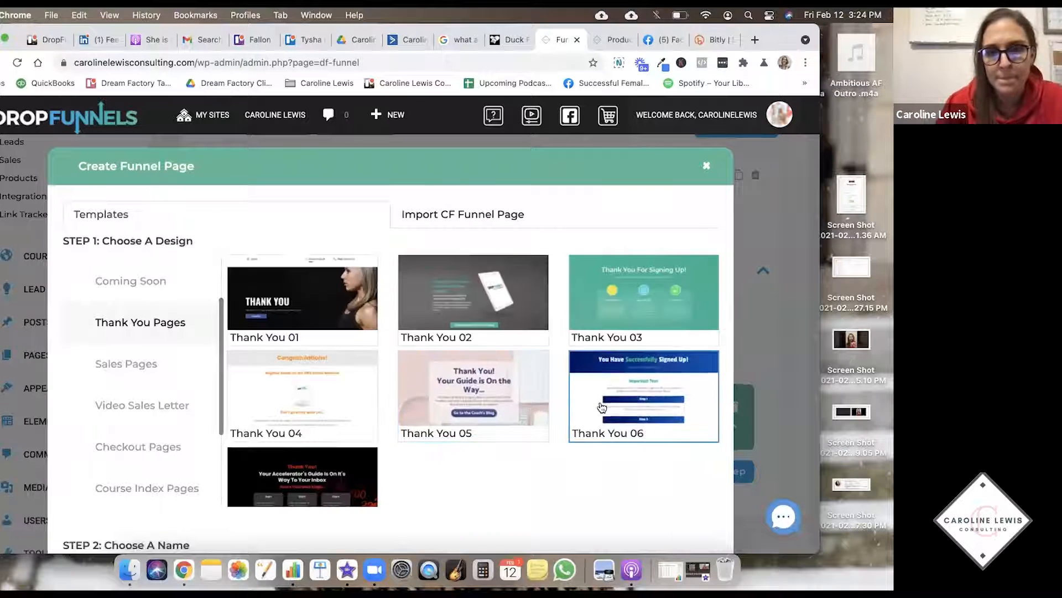
pyautogui.scroll(-1, 471, 376)
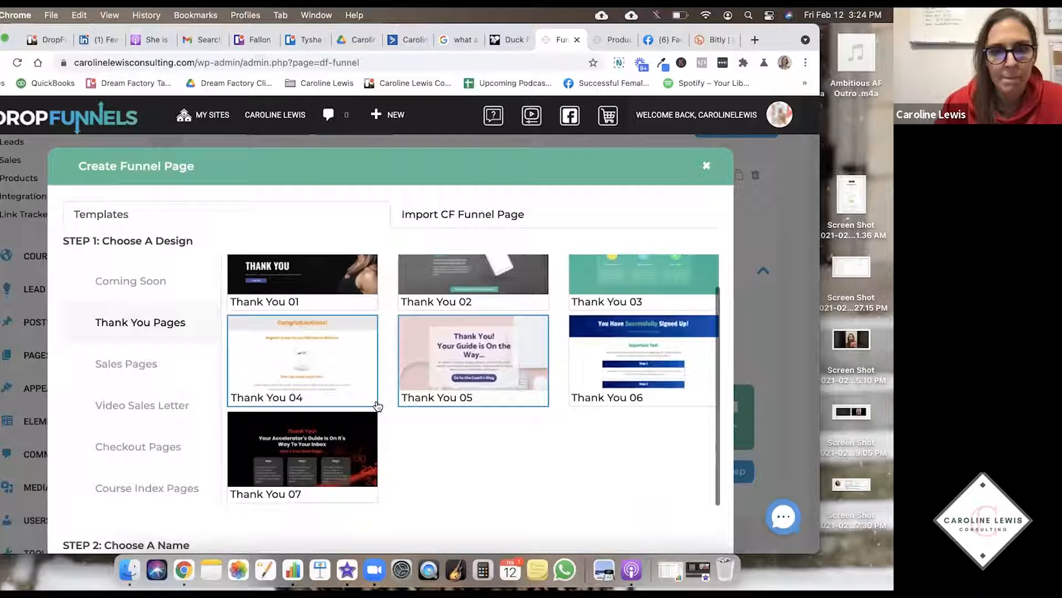
pyautogui.scroll(-3, 423, 423)
pyautogui.click(154, 471)
pyautogui.write('testest2')
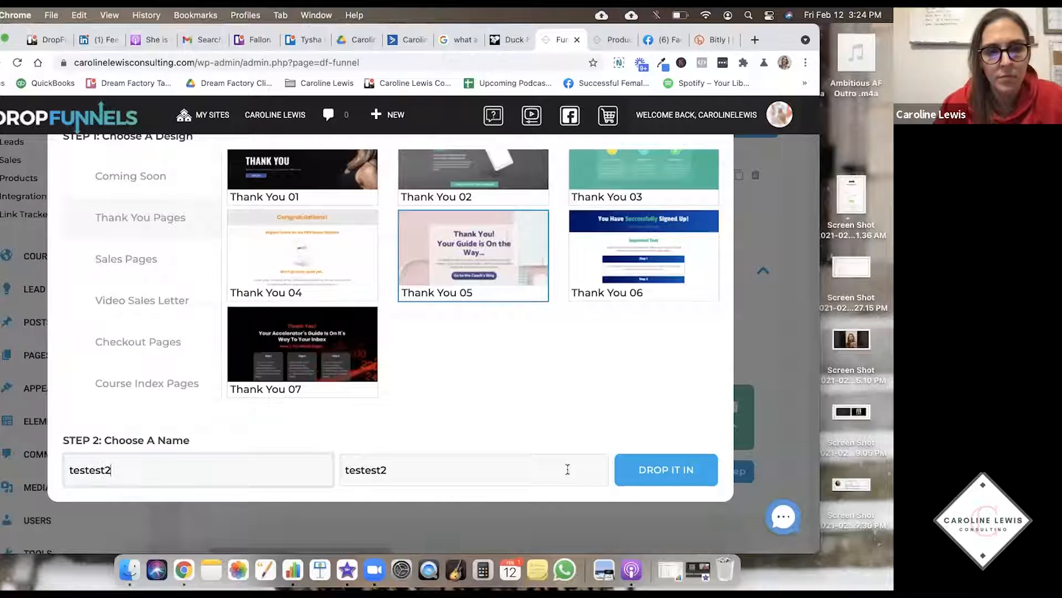
pyautogui.click(653, 473)
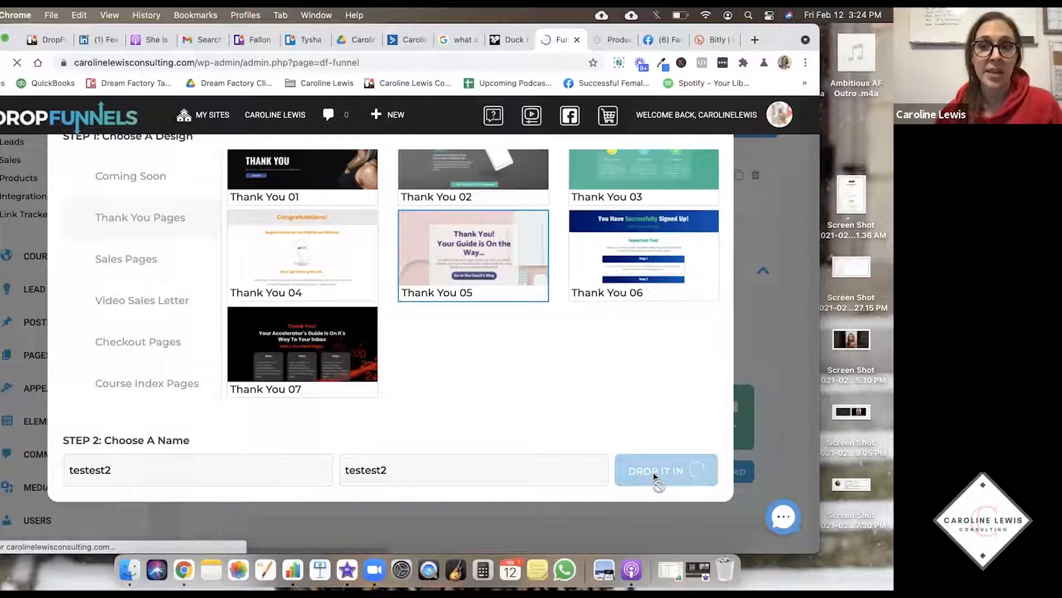
# - Add a third step named videotest to the TESTTEST funnel using a Video Sales Letter template
pyautogui.scroll(-3, 636, 365)
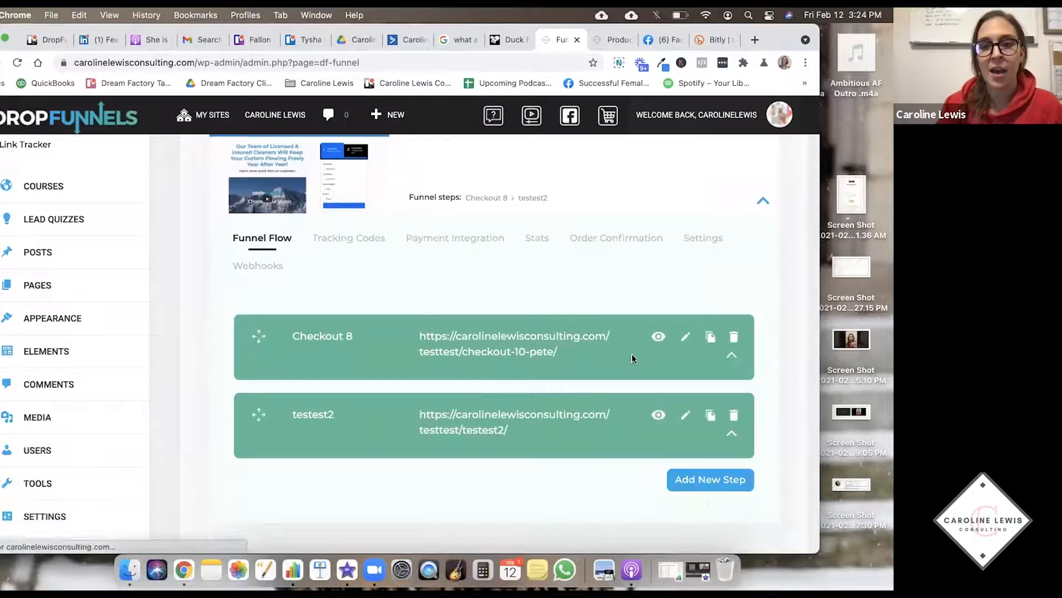
pyautogui.click(701, 481)
pyautogui.scroll(-2, 154, 310)
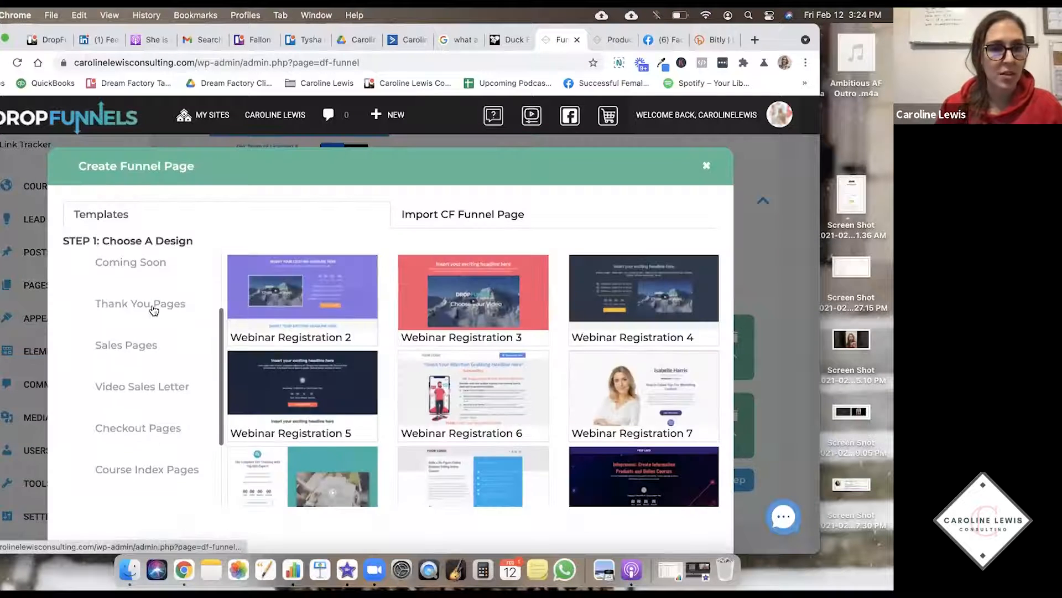
pyautogui.click(128, 385)
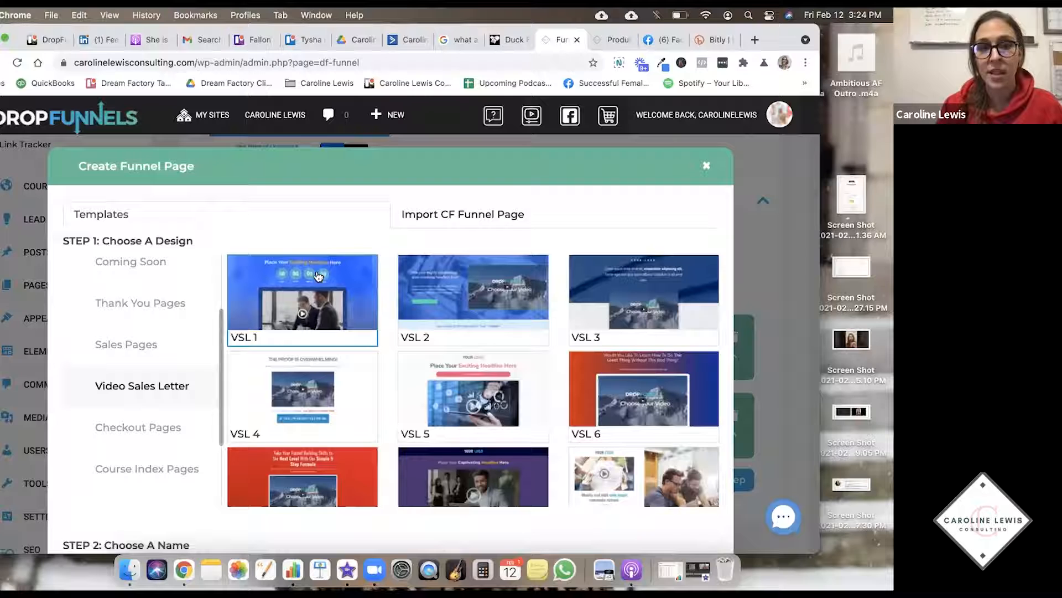
pyautogui.scroll(-5, 238, 354)
pyautogui.scroll(-2, 193, 452)
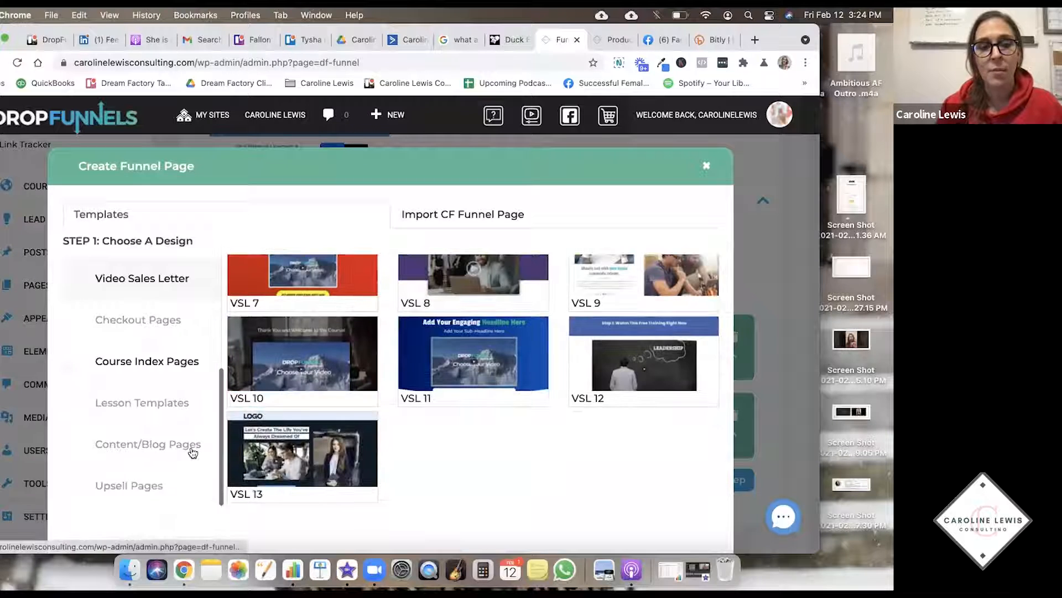
pyautogui.scroll(-4, 192, 452)
pyautogui.click(156, 470)
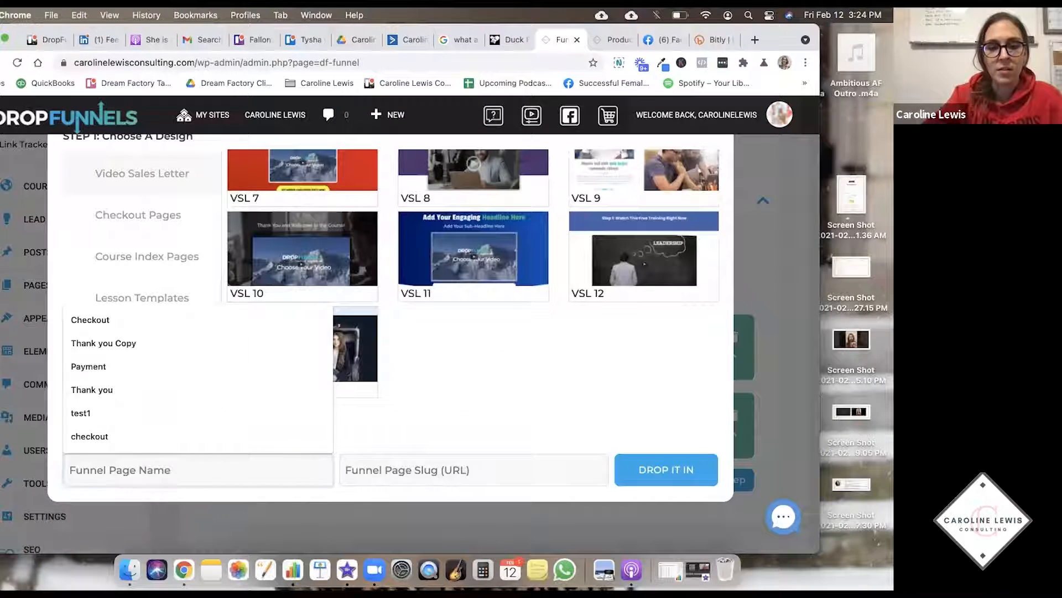
pyautogui.write('videotest')
pyautogui.click(663, 468)
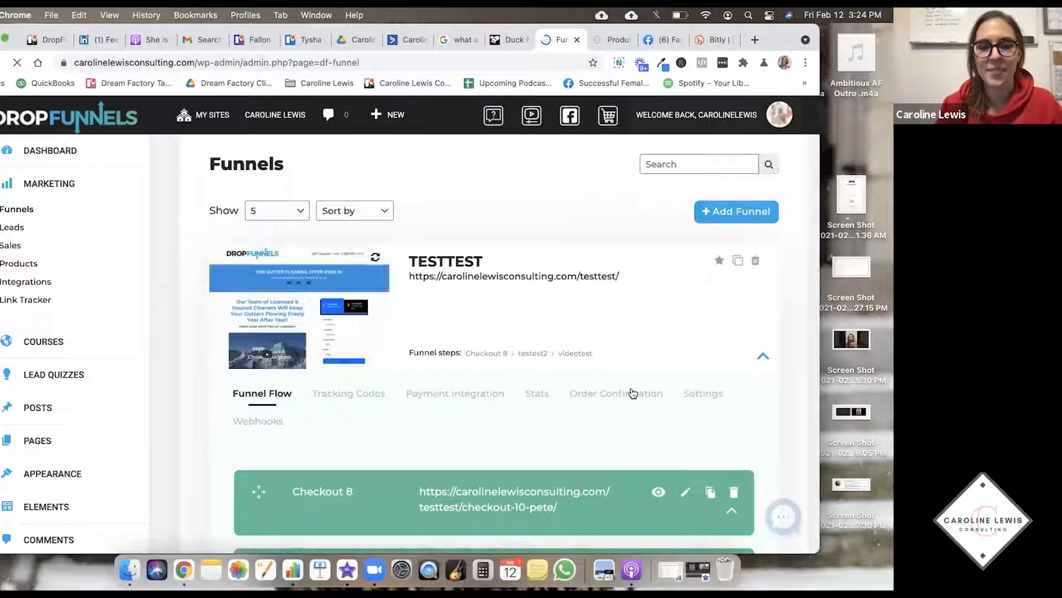
# - Open the Checkout 8 step of the TESTTEST funnel for editing in the page builder
pyautogui.scroll(-2, 354, 337)
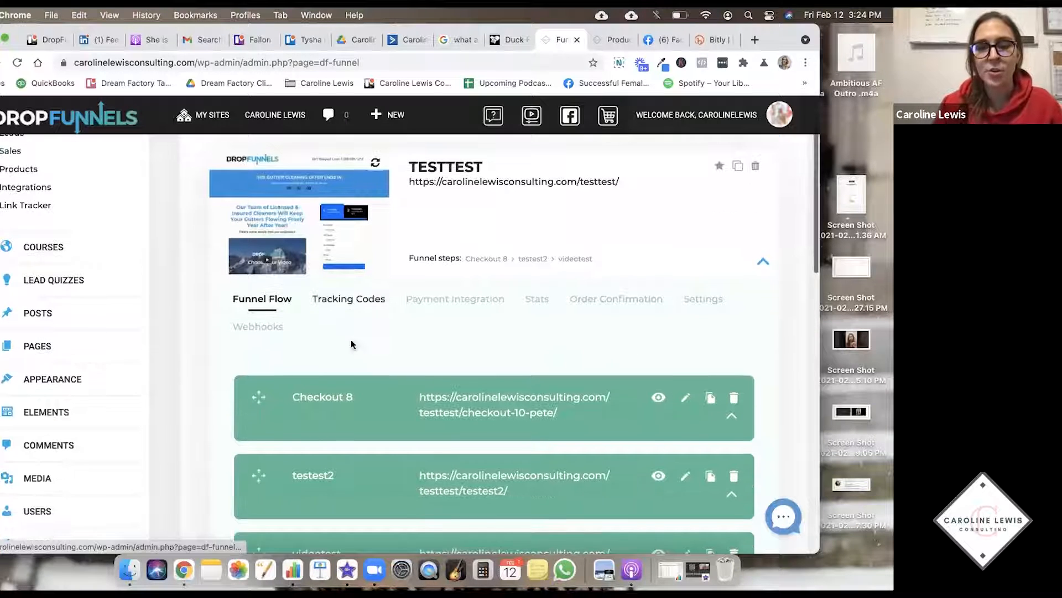
pyautogui.click(687, 398)
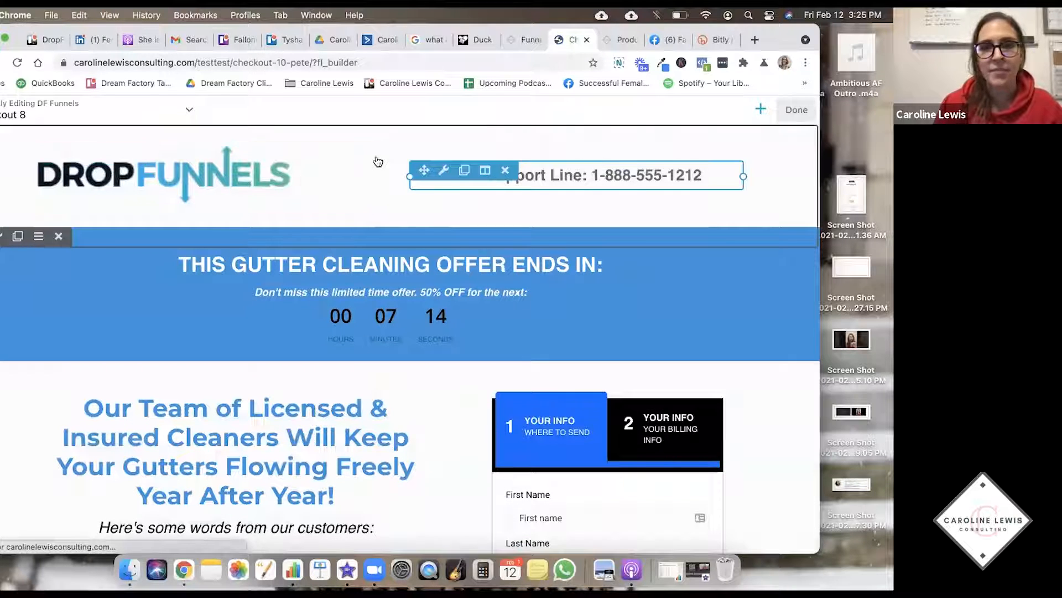
pyautogui.scroll(-2, 182, 214)
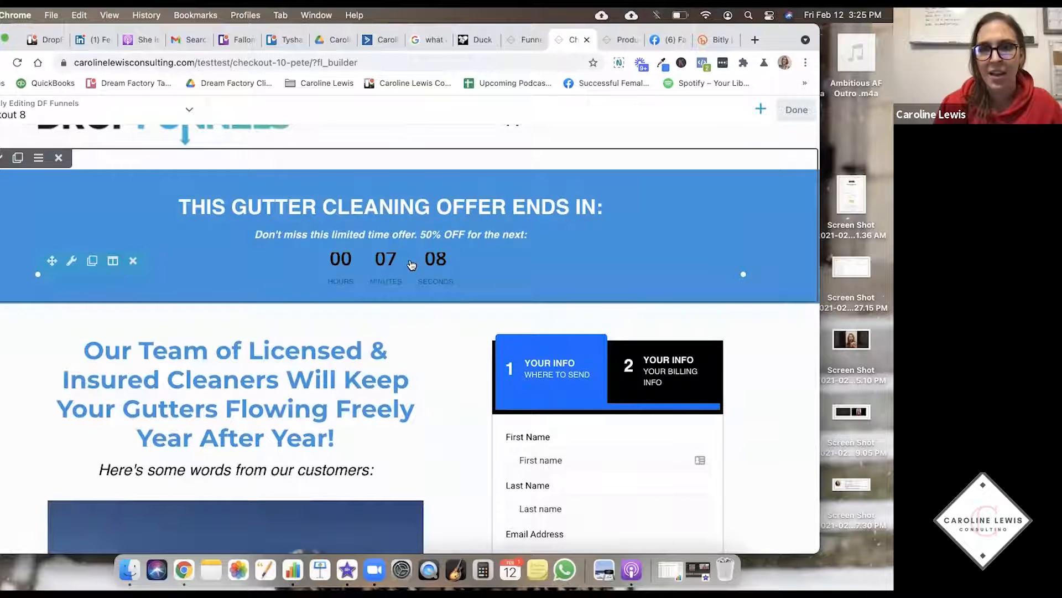
pyautogui.scroll(-2, 288, 229)
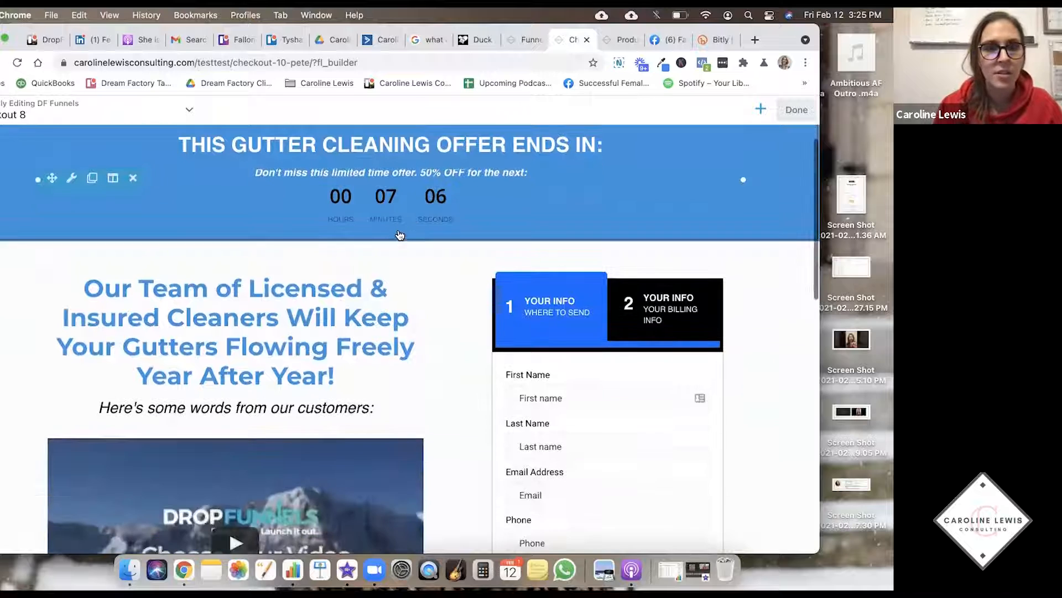
# - Look over the Checkout 8 page's countdown, headline, video, order form, guarantee and testimonial sections
pyautogui.scroll(-3, 281, 227)
pyautogui.scroll(-3, 235, 292)
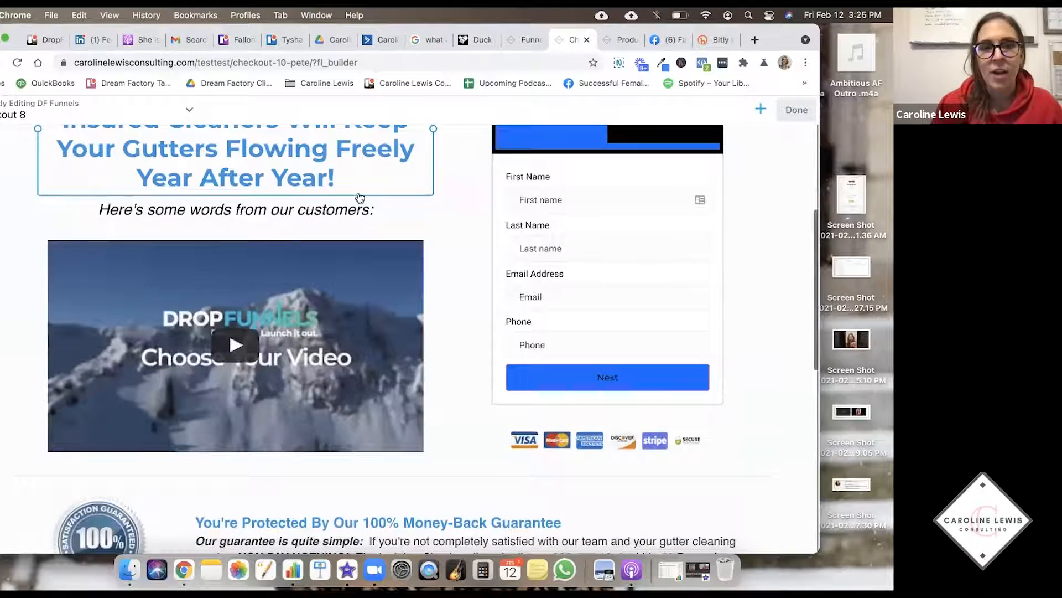
pyautogui.scroll(2, 235, 293)
pyautogui.scroll(-6, 272, 149)
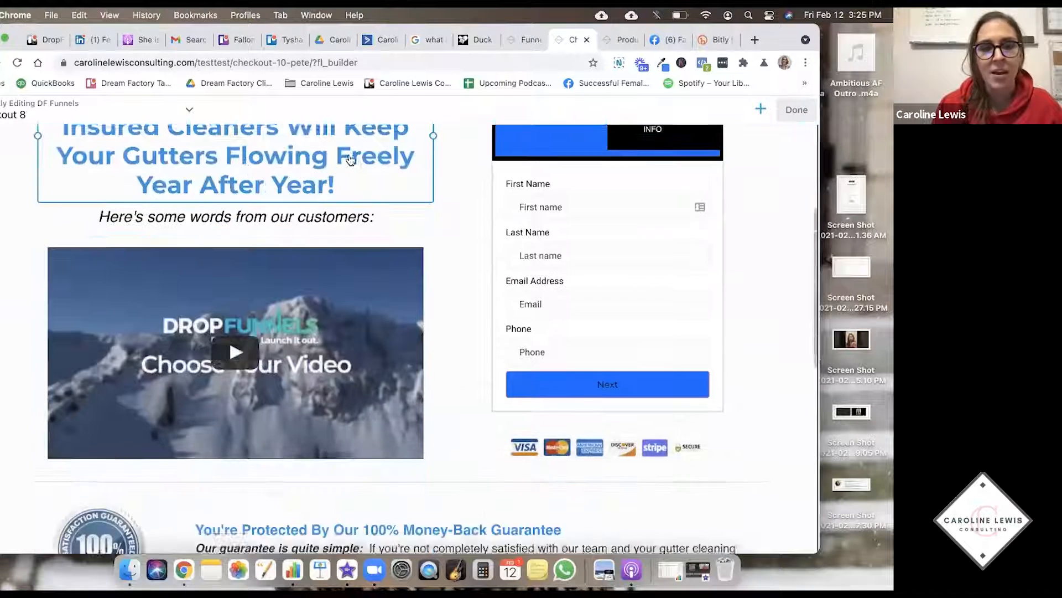
pyautogui.scroll(-4, 325, 187)
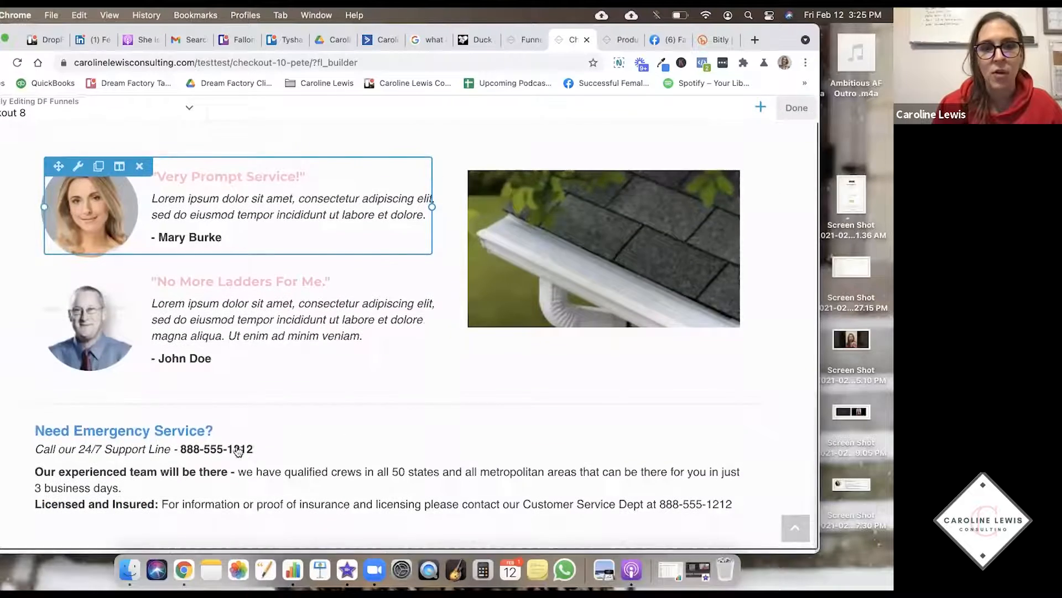
pyautogui.scroll(15, 259, 474)
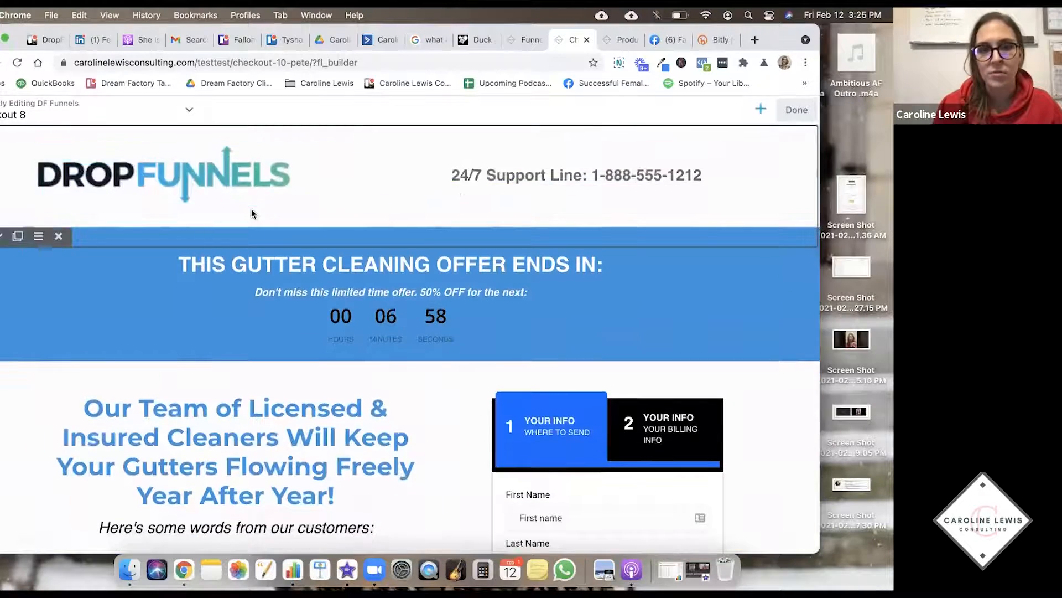
pyautogui.scroll(-15, 253, 214)
pyautogui.scroll(1, 252, 214)
pyautogui.scroll(8, 325, 423)
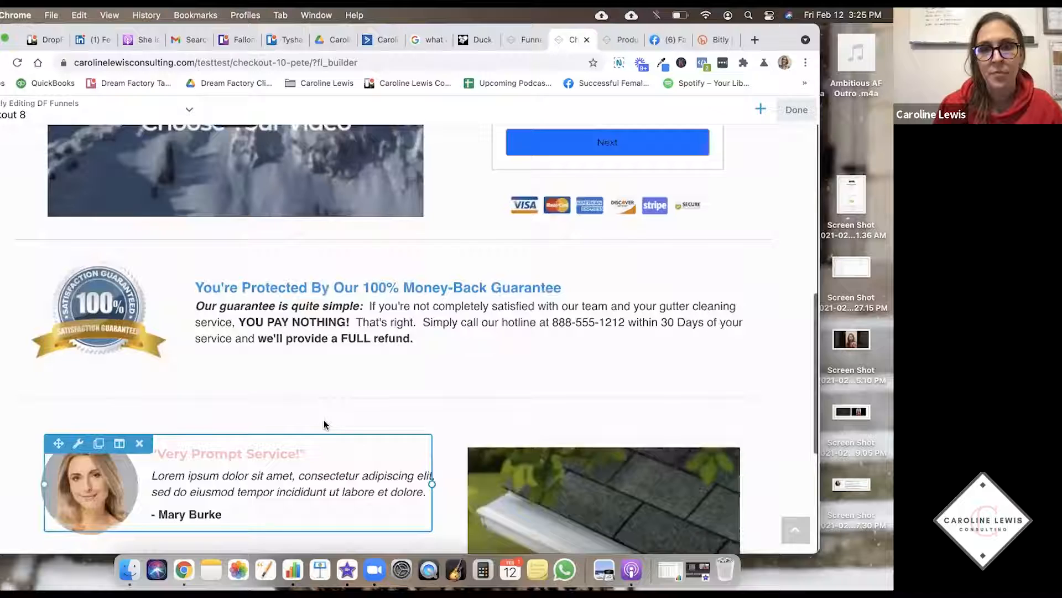
pyautogui.scroll(4, 325, 423)
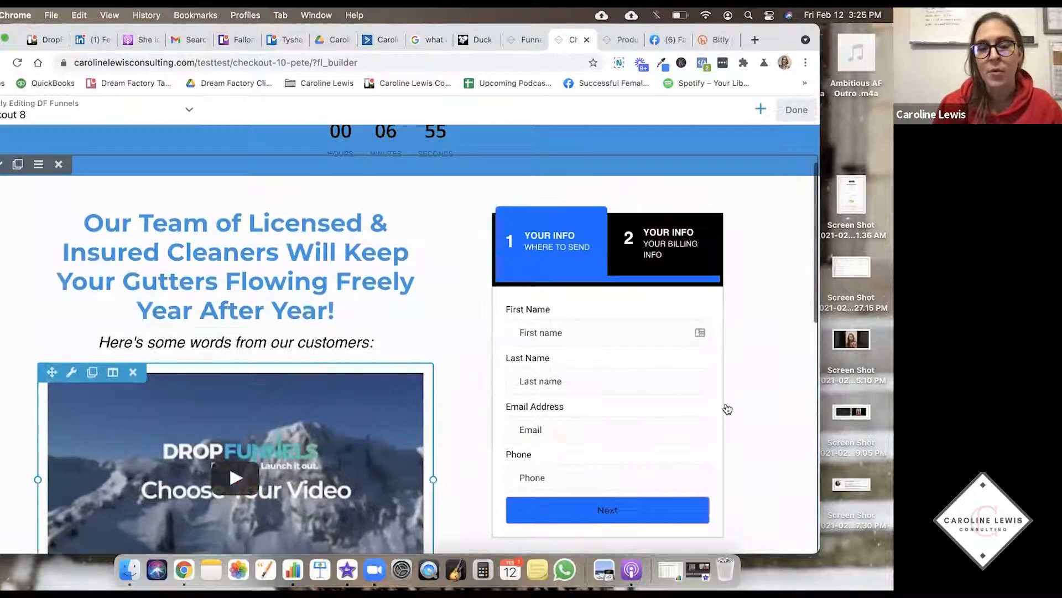
# - Open the Two Step Checkout form's settings and review its Step 1 and Step 2 form fields
pyautogui.click(718, 302)
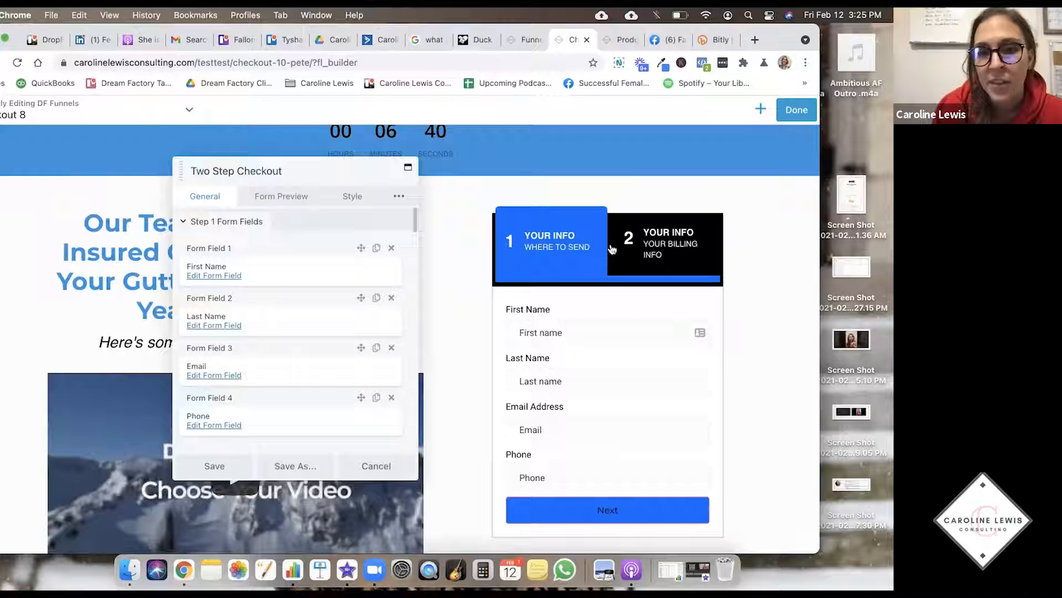
pyautogui.scroll(-1, 264, 265)
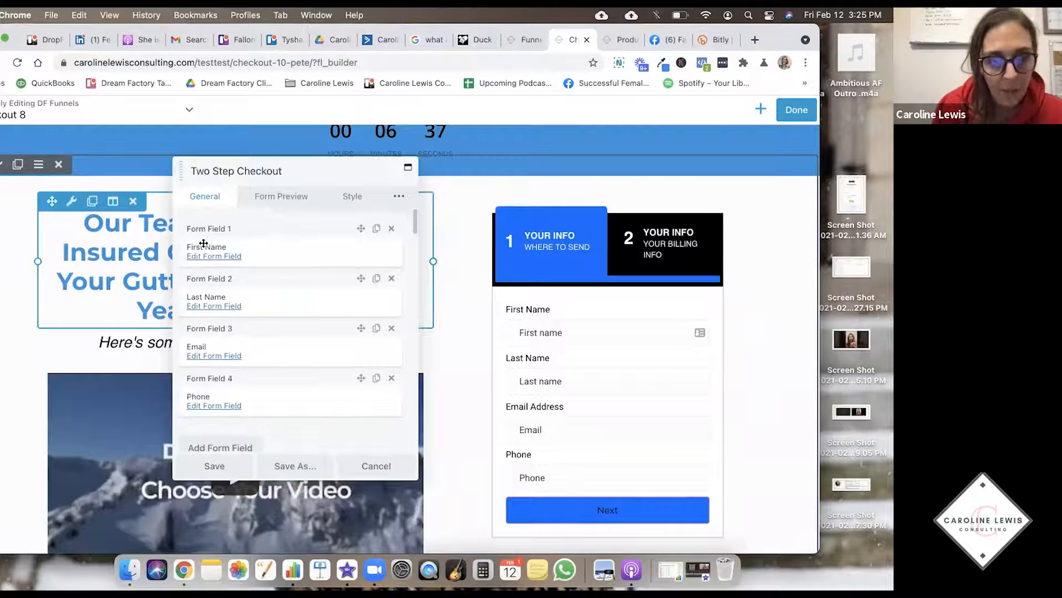
pyautogui.scroll(-4, 204, 244)
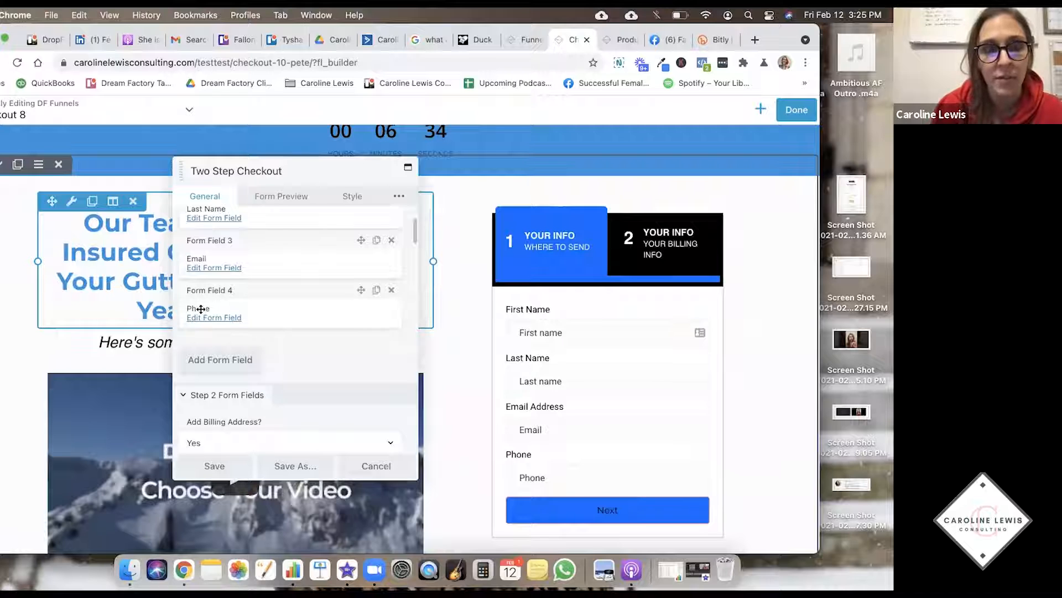
pyautogui.scroll(-5, 205, 309)
pyautogui.scroll(-3, 294, 301)
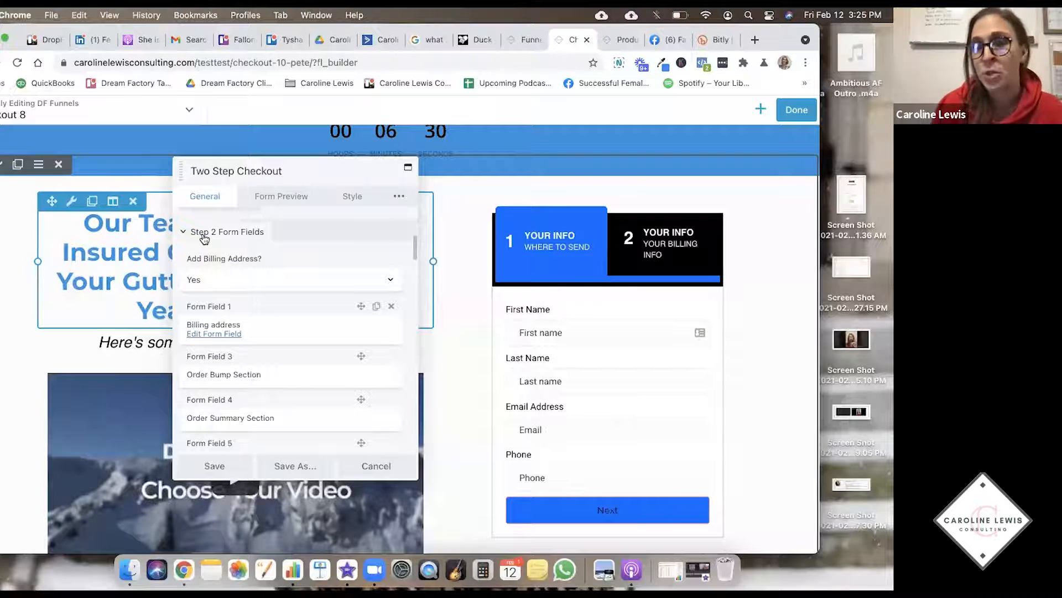
pyautogui.scroll(-2, 221, 236)
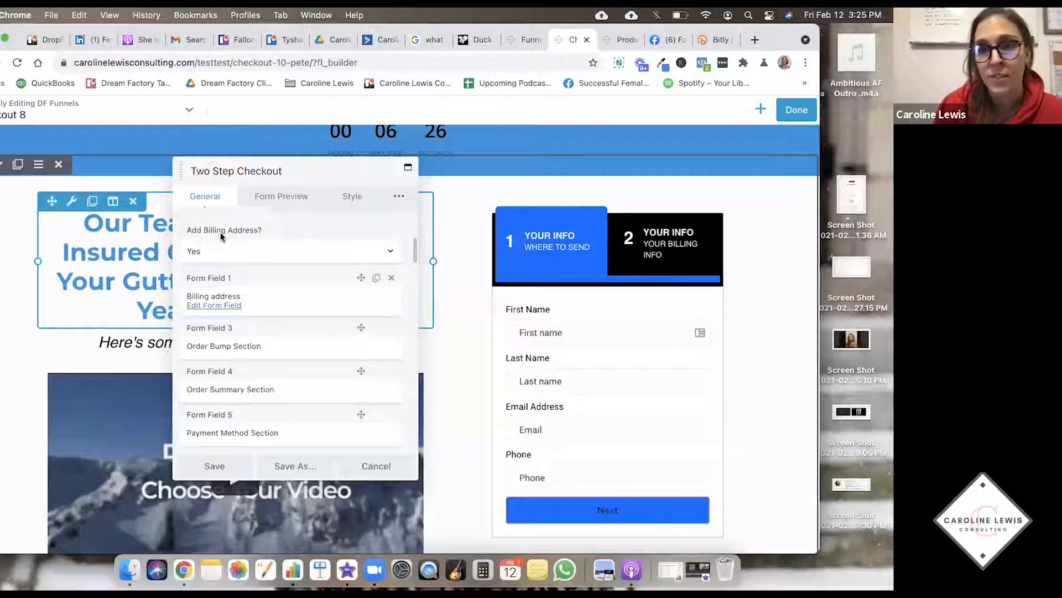
pyautogui.scroll(-4, 220, 236)
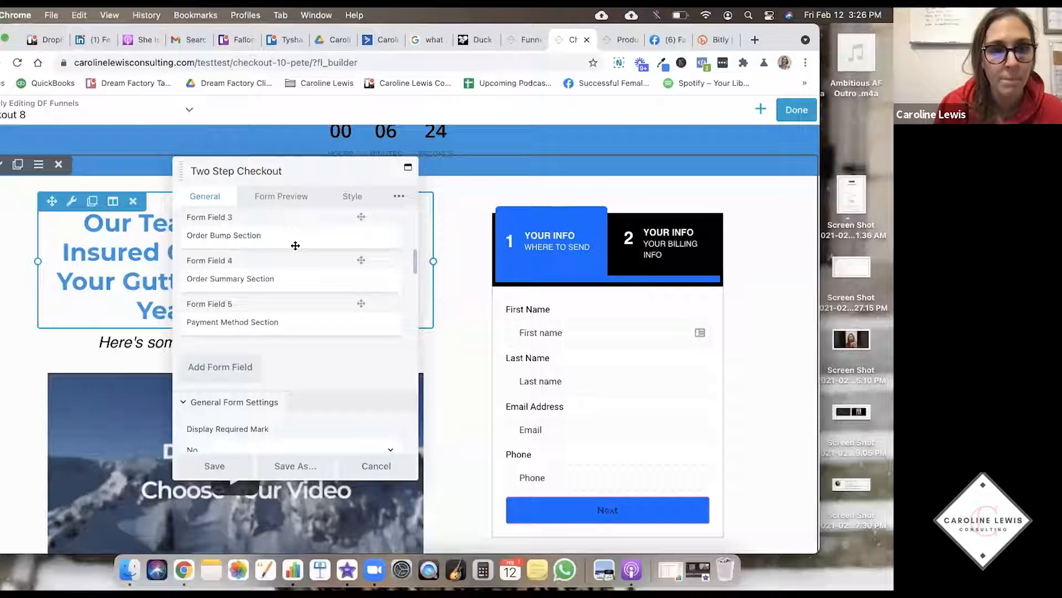
pyautogui.scroll(1, 296, 246)
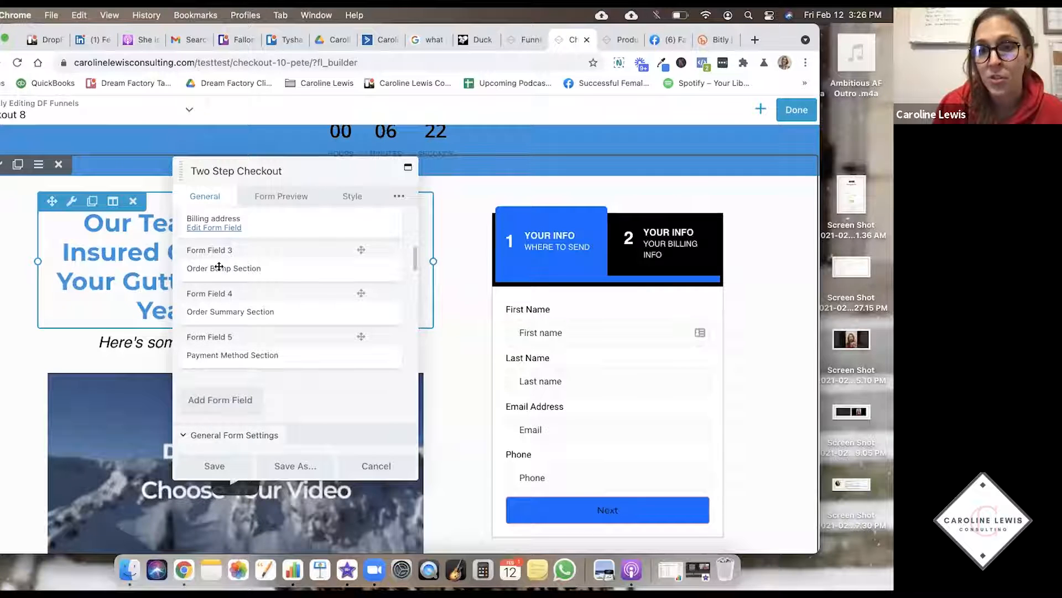
pyautogui.scroll(-2, 219, 266)
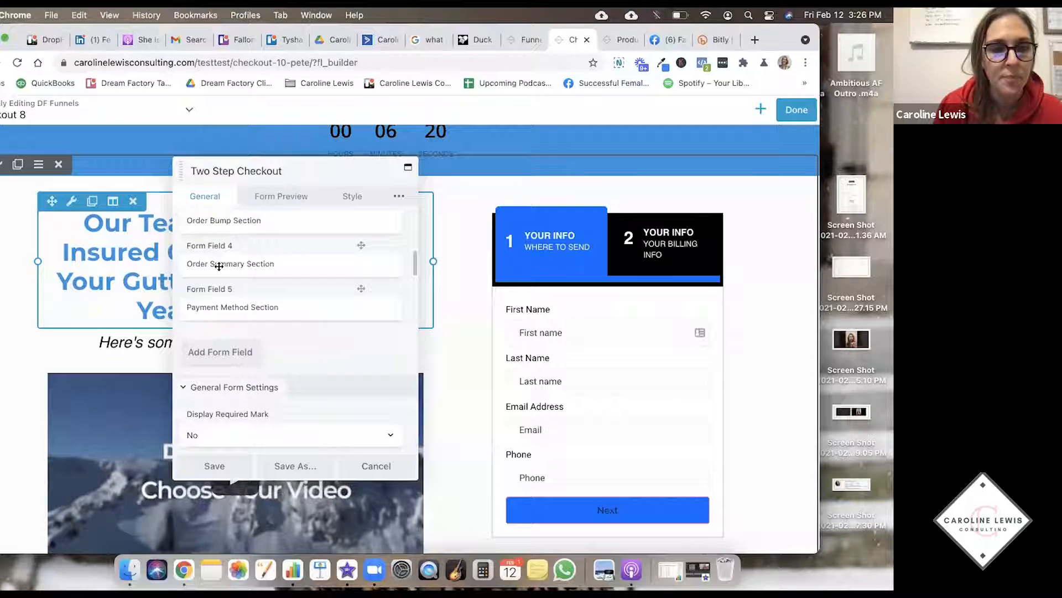
# - Set the Terms and Conditions Checkbox to Show in the checkout form's general settings
pyautogui.scroll(-3, 219, 267)
pyautogui.scroll(-3, 226, 271)
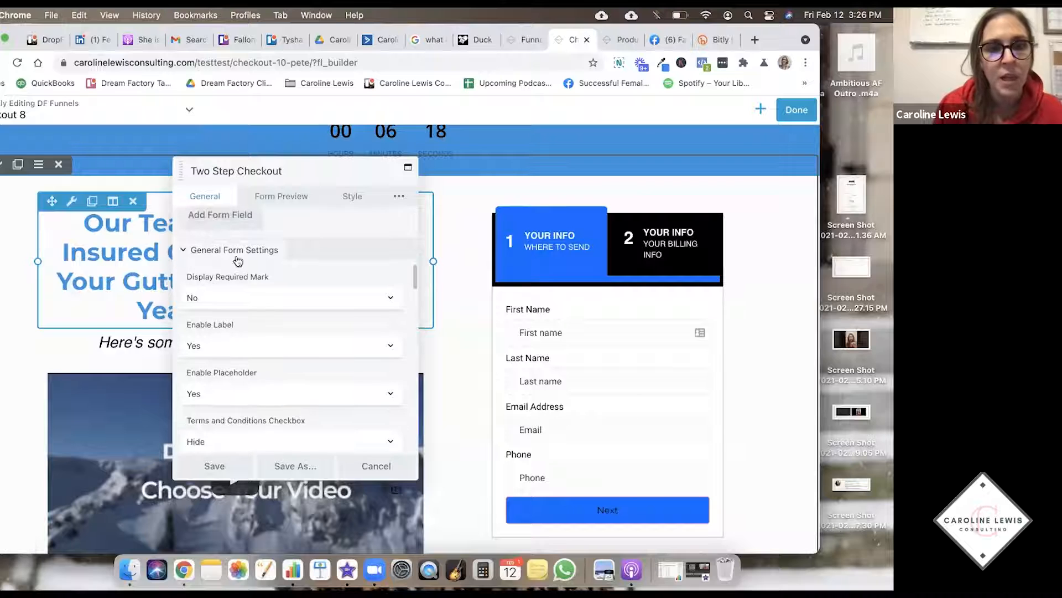
pyautogui.scroll(-2, 237, 260)
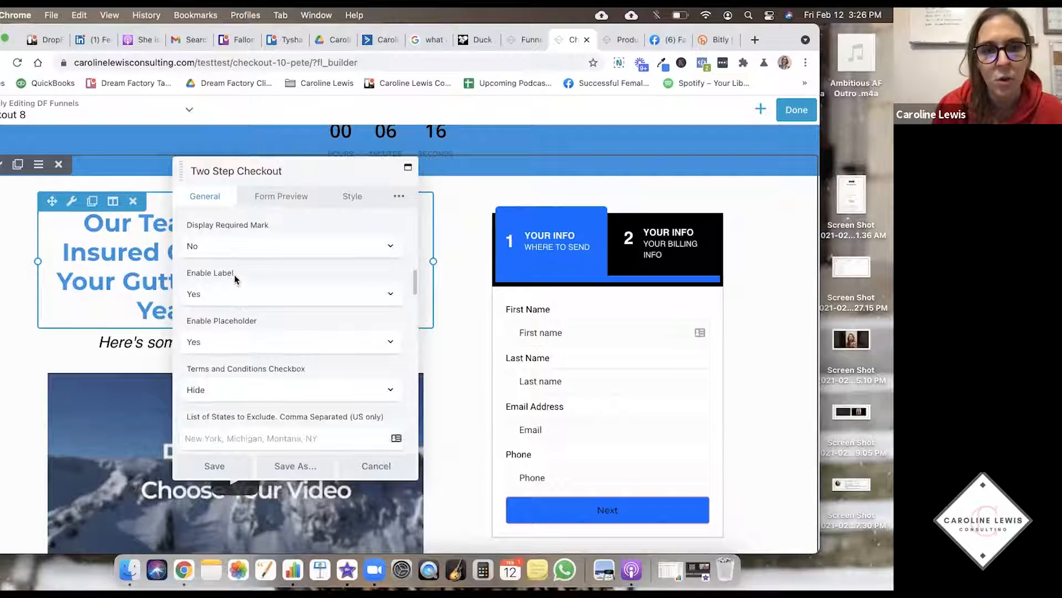
pyautogui.scroll(-3, 238, 280)
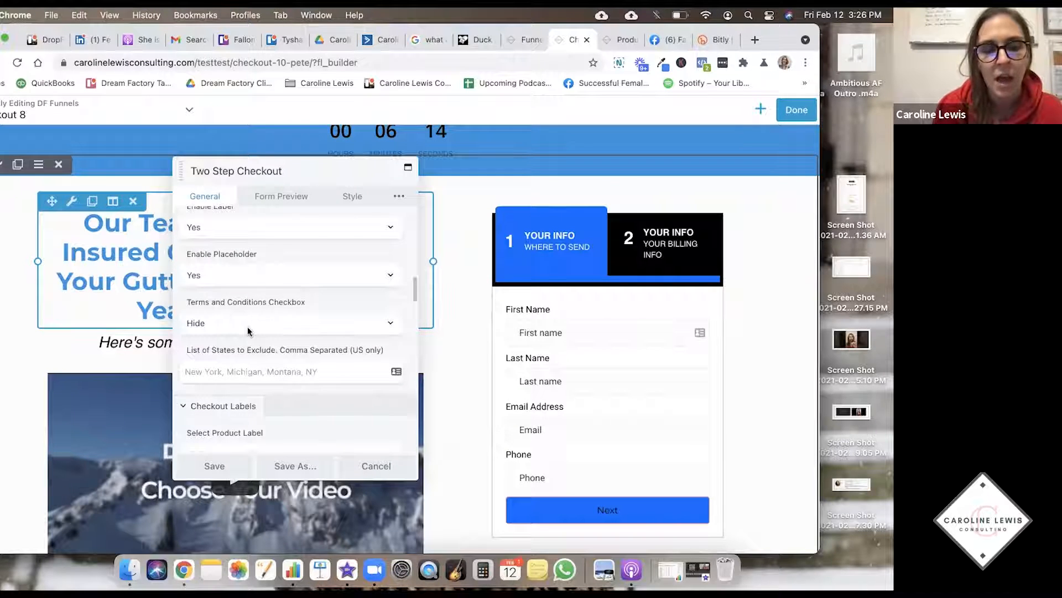
pyautogui.scroll(-1, 247, 330)
pyautogui.click(259, 303)
pyautogui.click(256, 303)
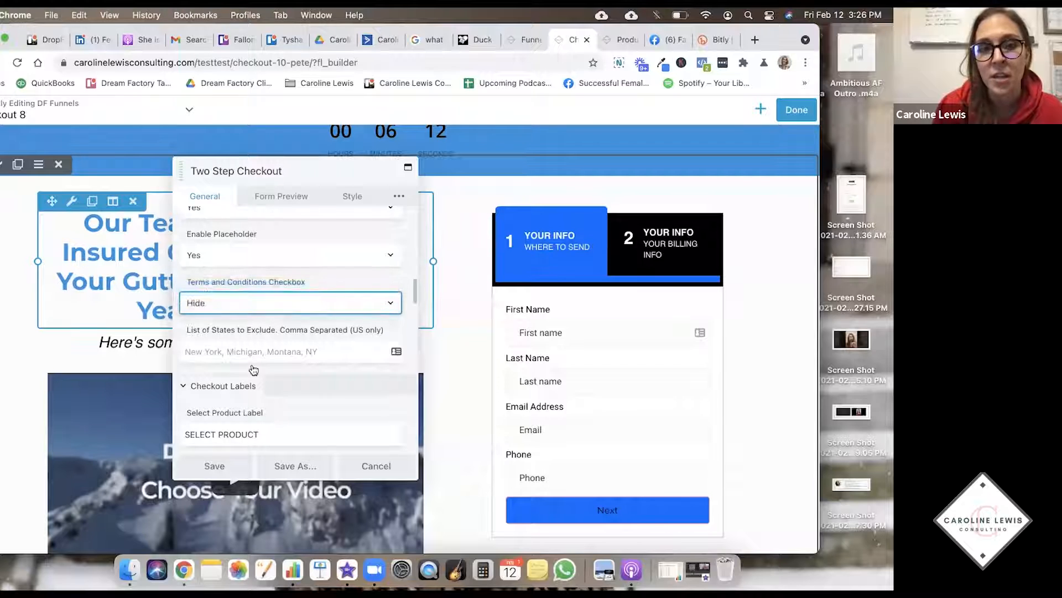
pyautogui.scroll(-2, 264, 340)
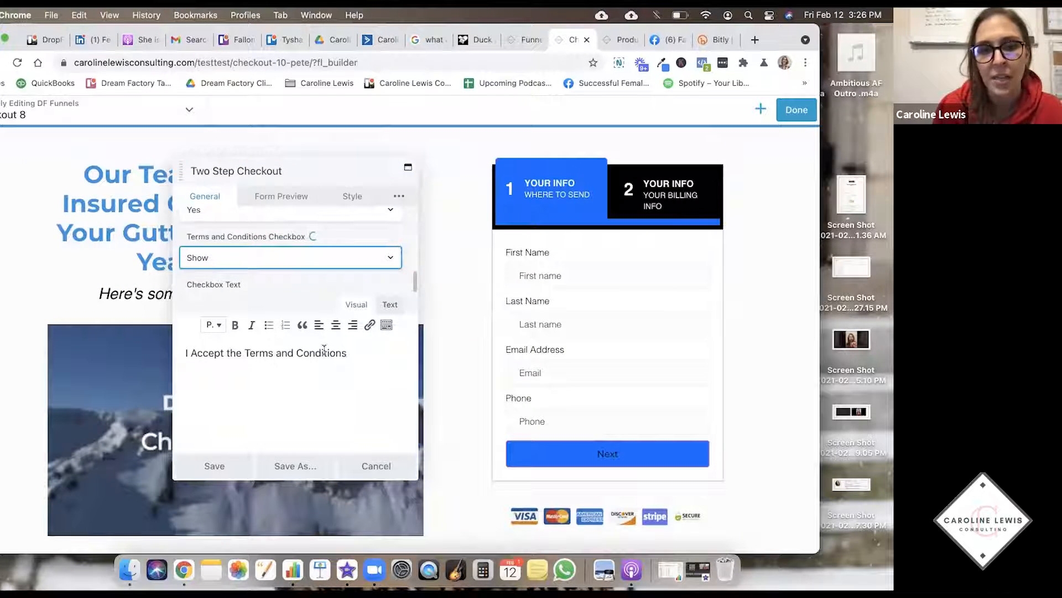
# - Try to add a link to the words "Terms and Conditions" in the checkbox text
pyautogui.moveTo(349, 352); pyautogui.dragTo(247, 334)
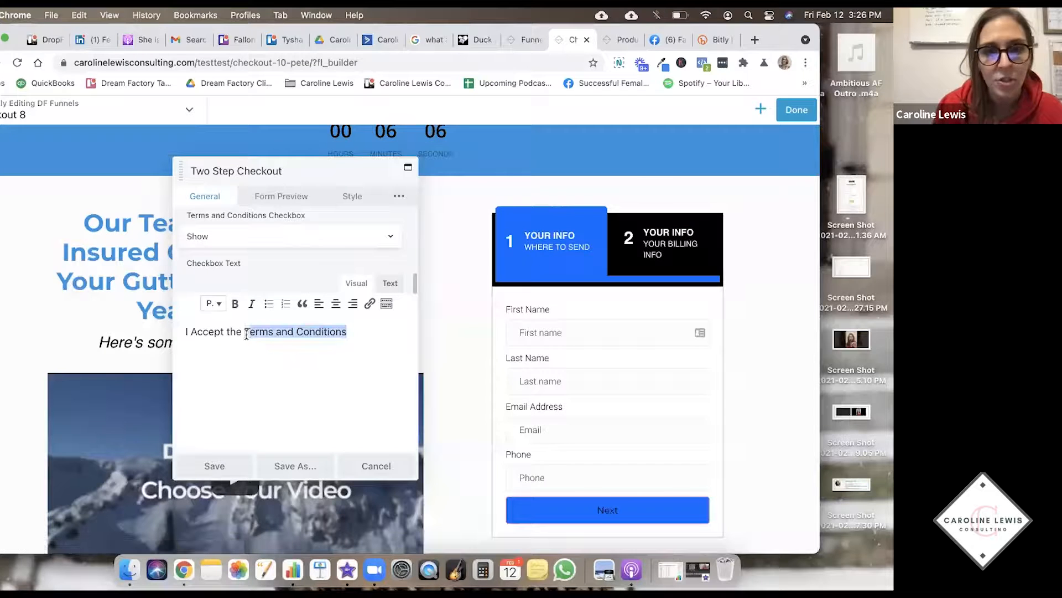
pyautogui.click(370, 304)
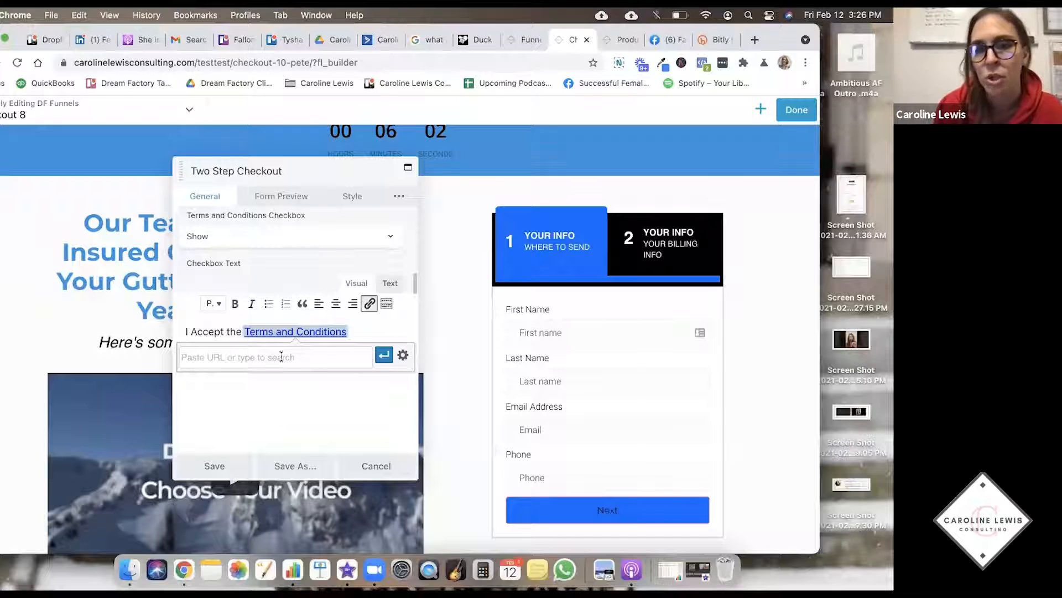
pyautogui.click(221, 331)
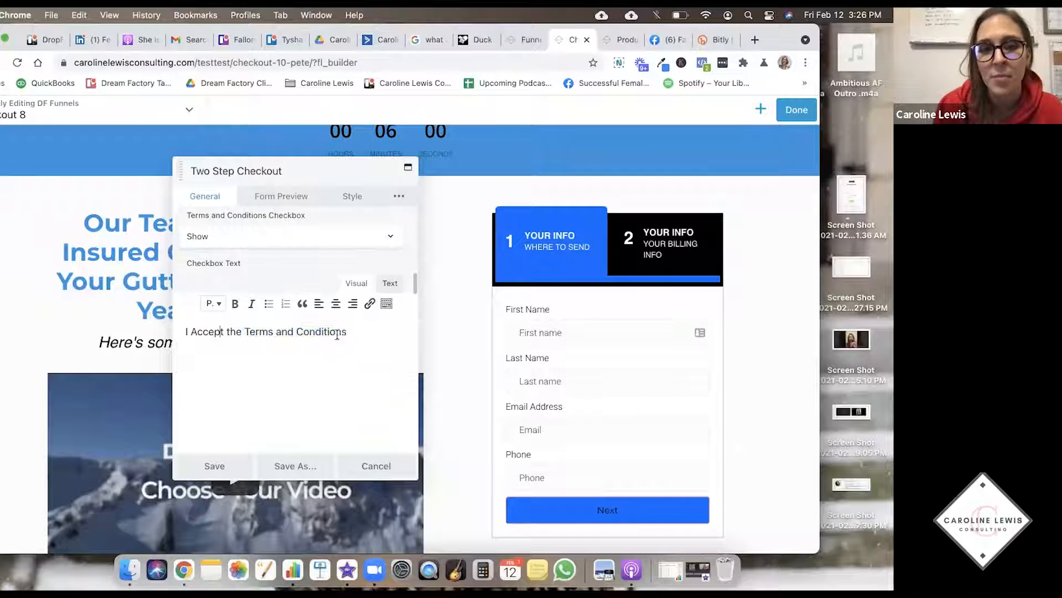
# - Select the whole checkbox text, and set the Terms and Conditions Checkbox to Hide
pyautogui.moveTo(353, 331); pyautogui.dragTo(184, 330)
pyautogui.scroll(2, 216, 321)
pyautogui.click(219, 295)
pyautogui.click(221, 308)
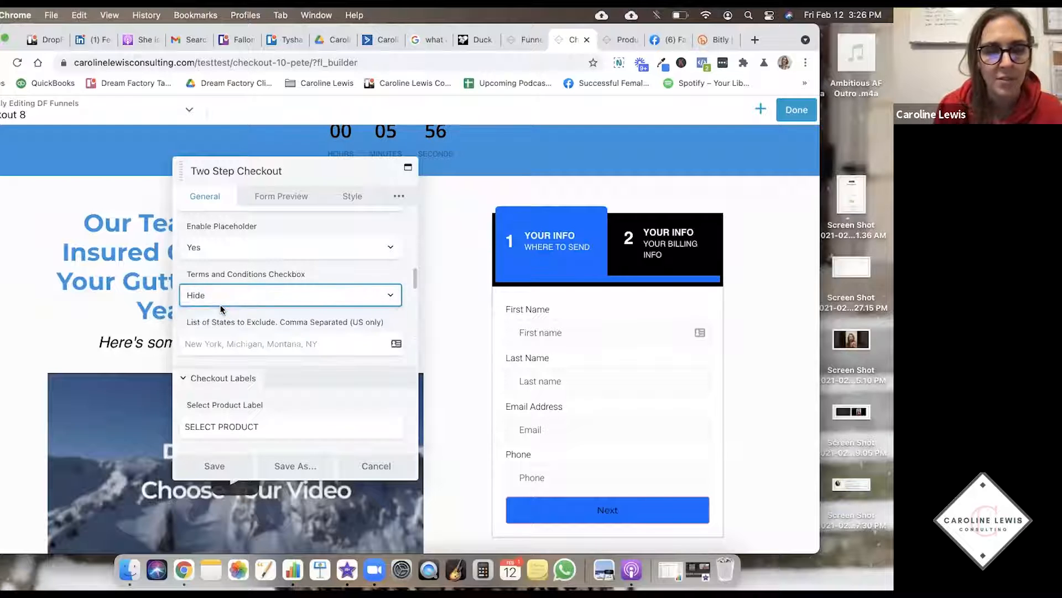
# - Review the Select Product label, alignment, color and icon settings among the checkout labels
pyautogui.scroll(-2, 244, 302)
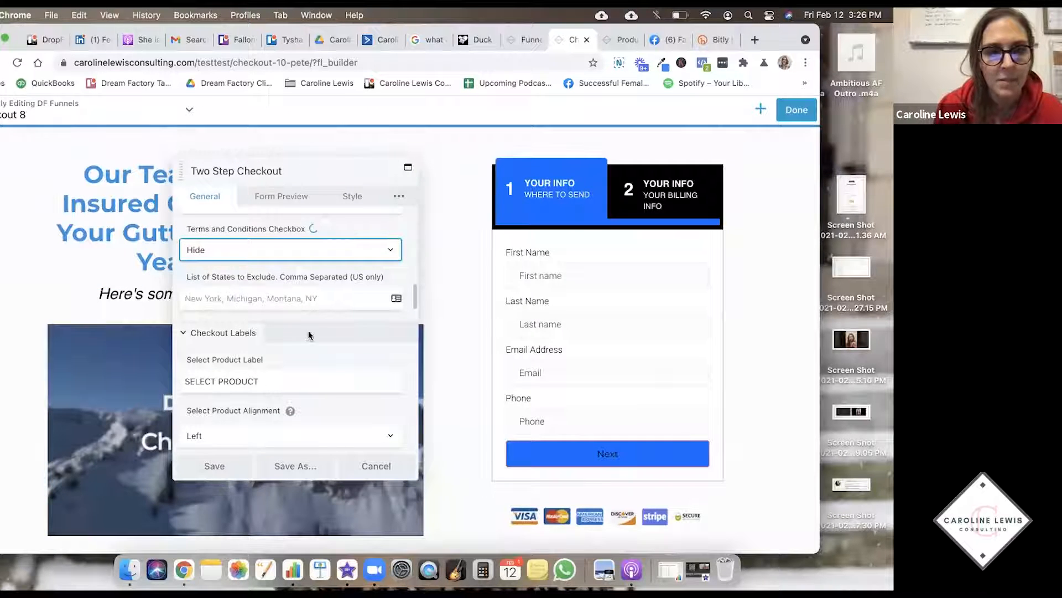
pyautogui.scroll(-2, 276, 317)
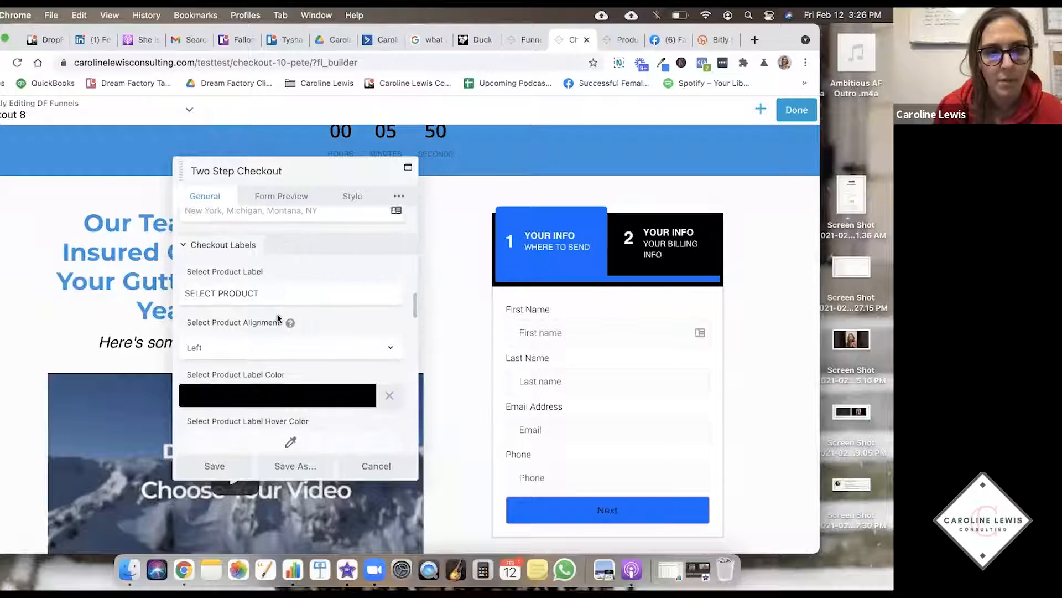
pyautogui.scroll(-2, 293, 263)
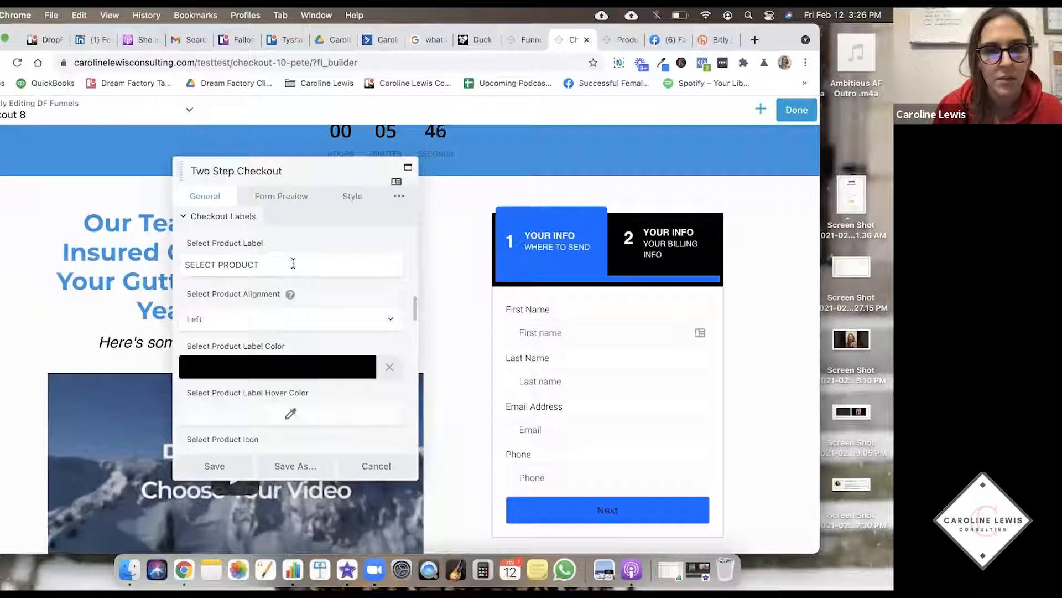
pyautogui.scroll(-3, 293, 263)
pyautogui.scroll(1, 271, 309)
pyautogui.scroll(-1, 276, 332)
pyautogui.scroll(-2, 274, 340)
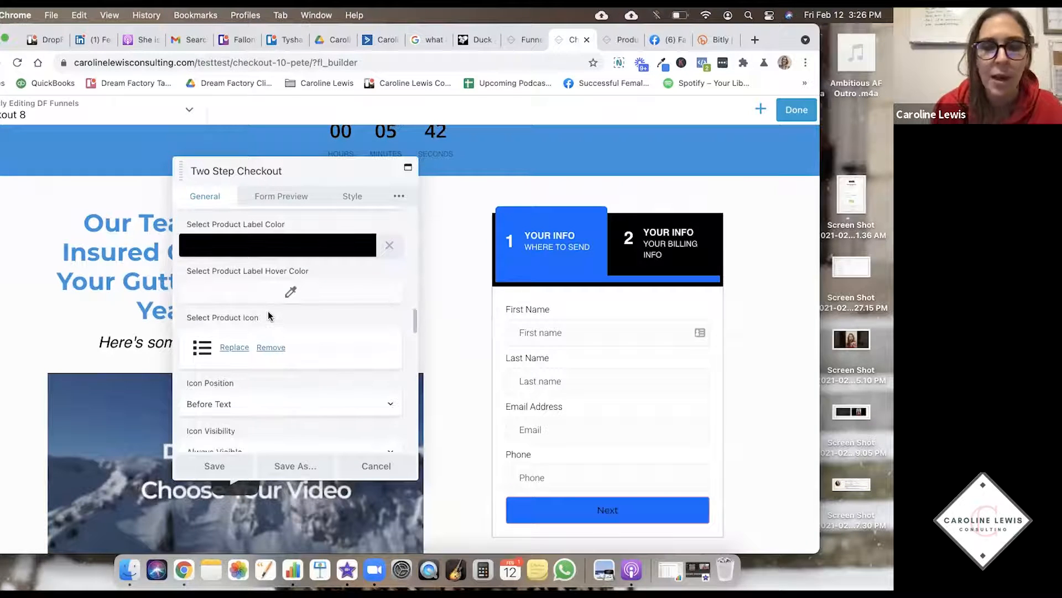
pyautogui.scroll(-10, 268, 316)
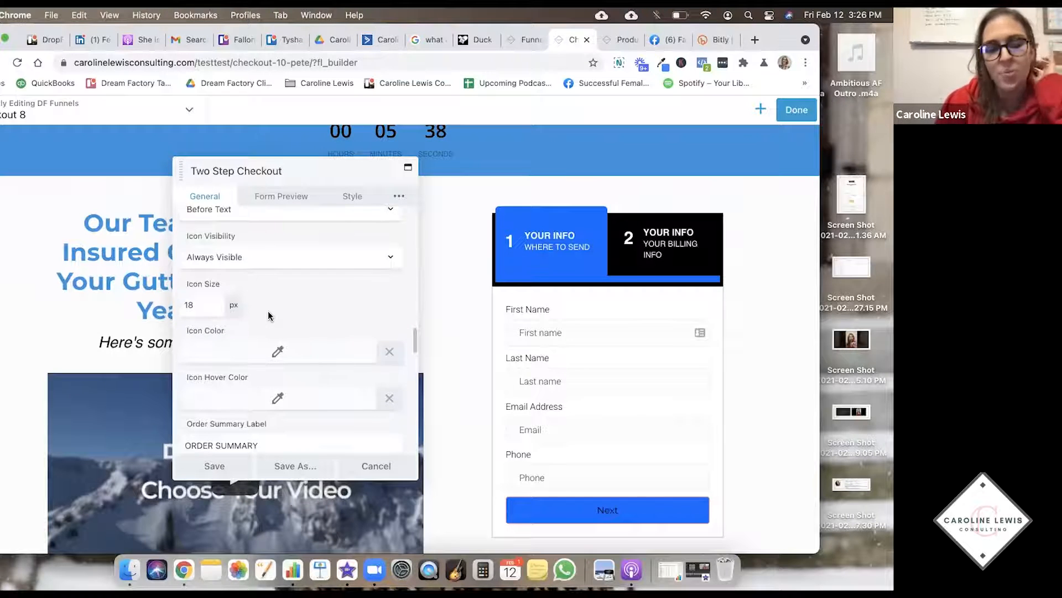
# - Review the Order Summary and Payment Method label, alignment, color and icon settings of the checkout form
pyautogui.scroll(-5, 269, 314)
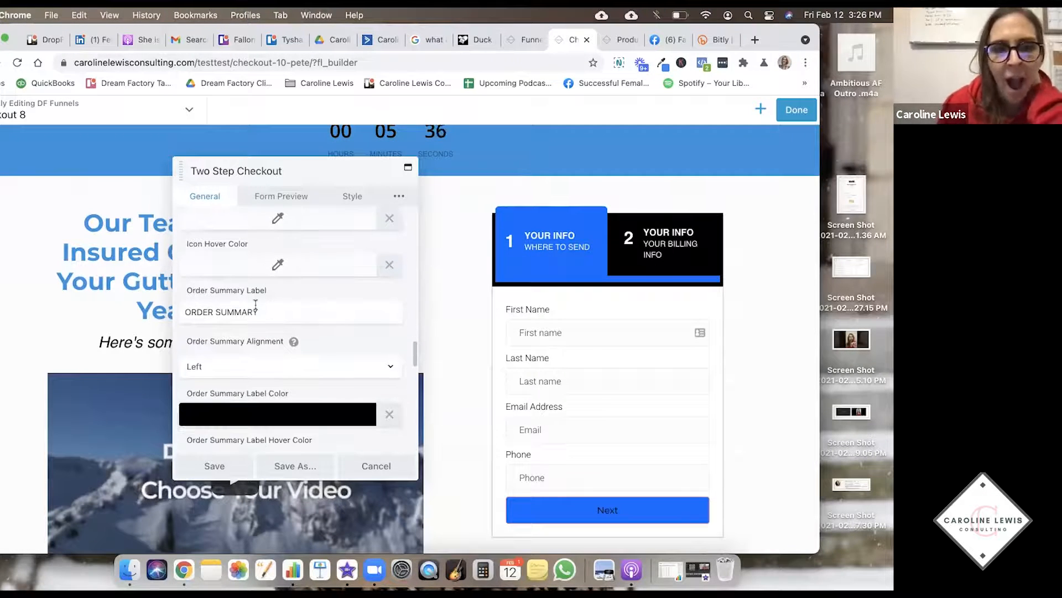
pyautogui.scroll(-5, 265, 311)
pyautogui.scroll(-6, 256, 308)
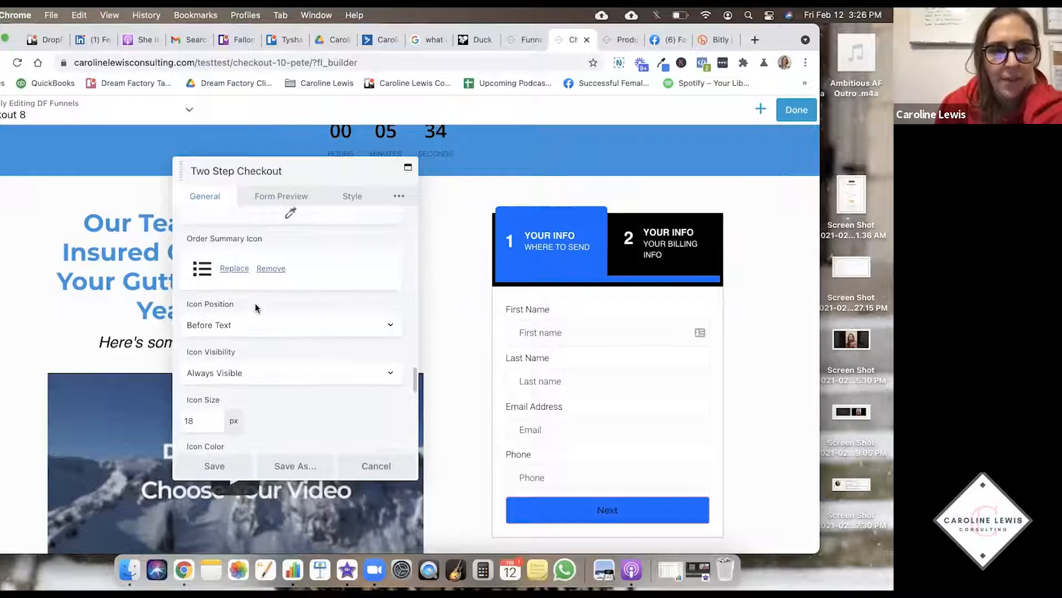
pyautogui.scroll(-2, 256, 304)
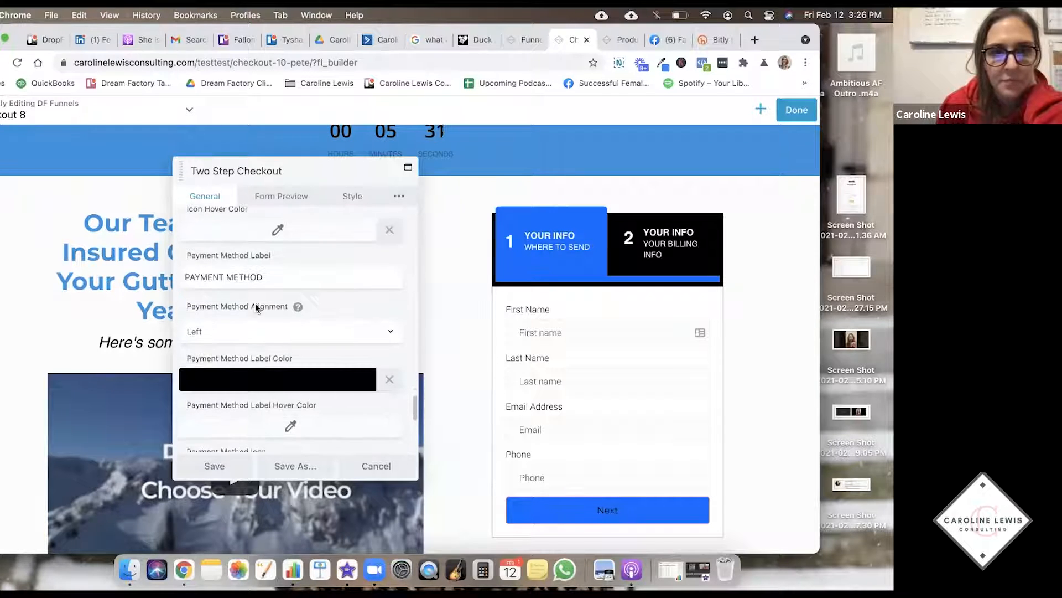
pyautogui.click(249, 277)
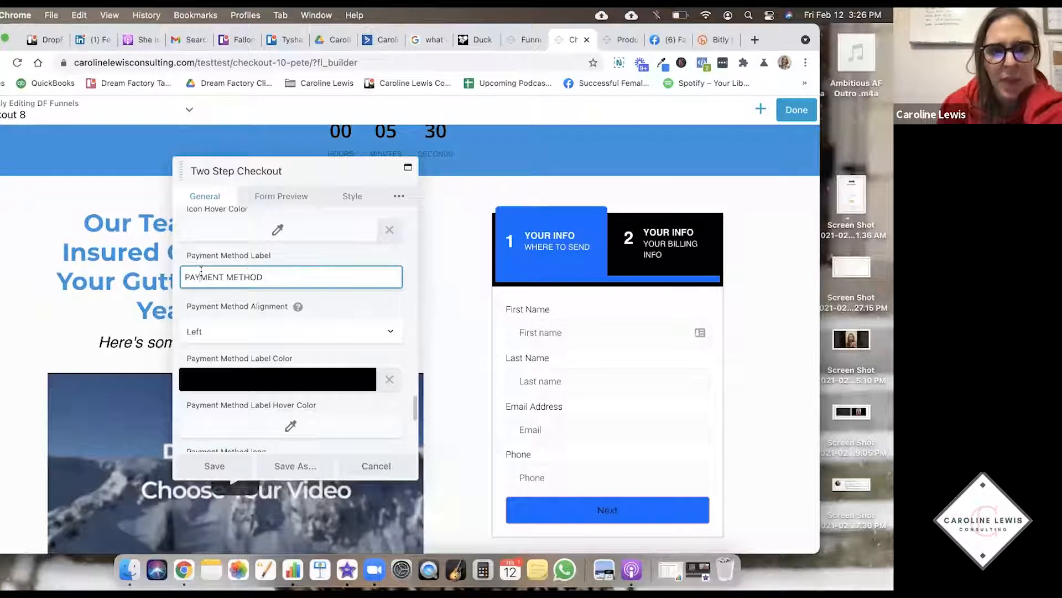
pyautogui.click(275, 257)
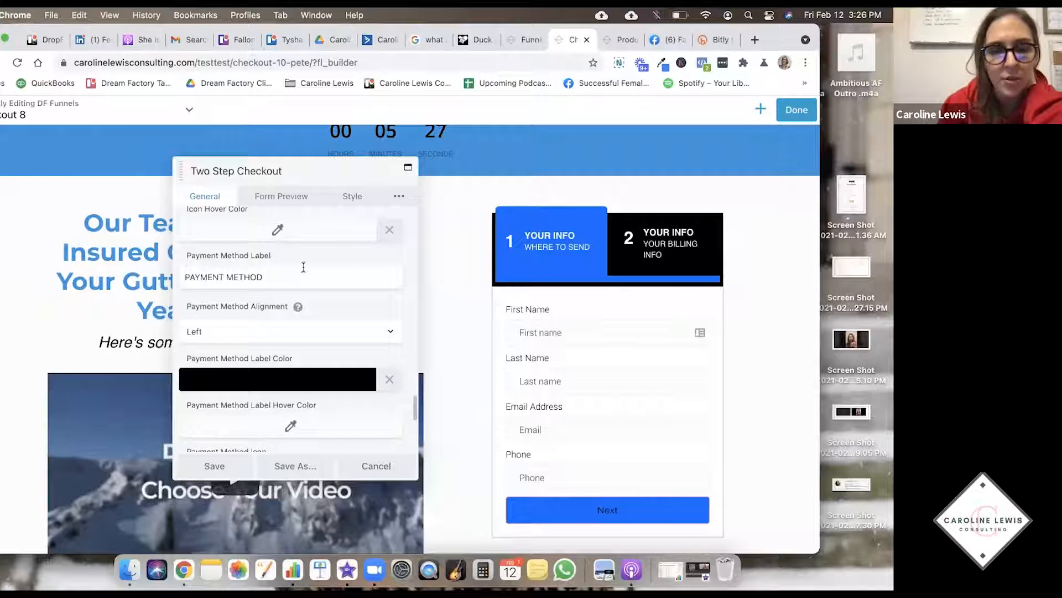
pyautogui.click(248, 276)
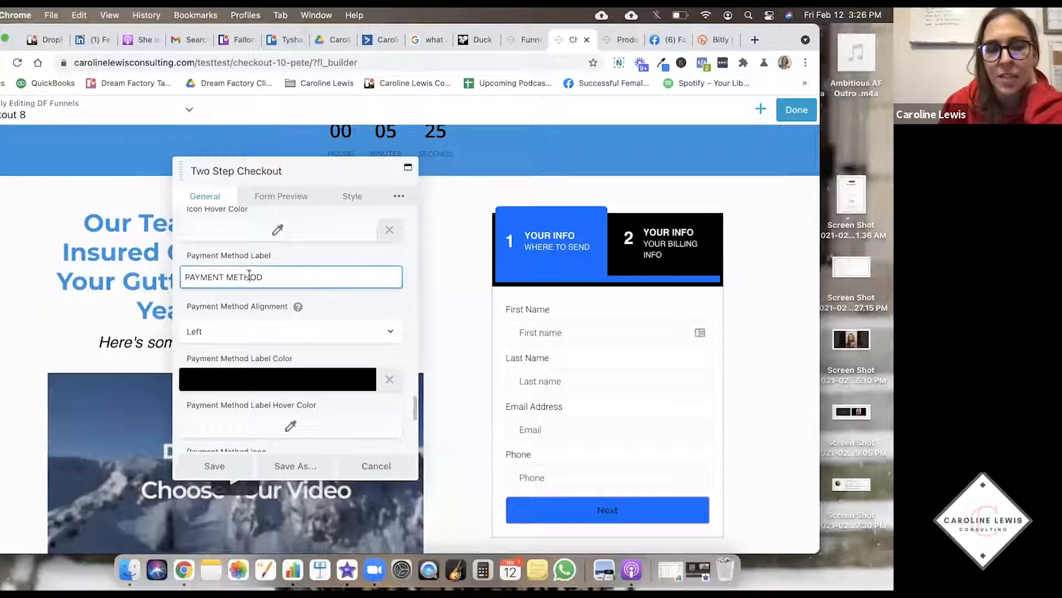
pyautogui.scroll(-2, 249, 277)
pyautogui.scroll(-5, 233, 338)
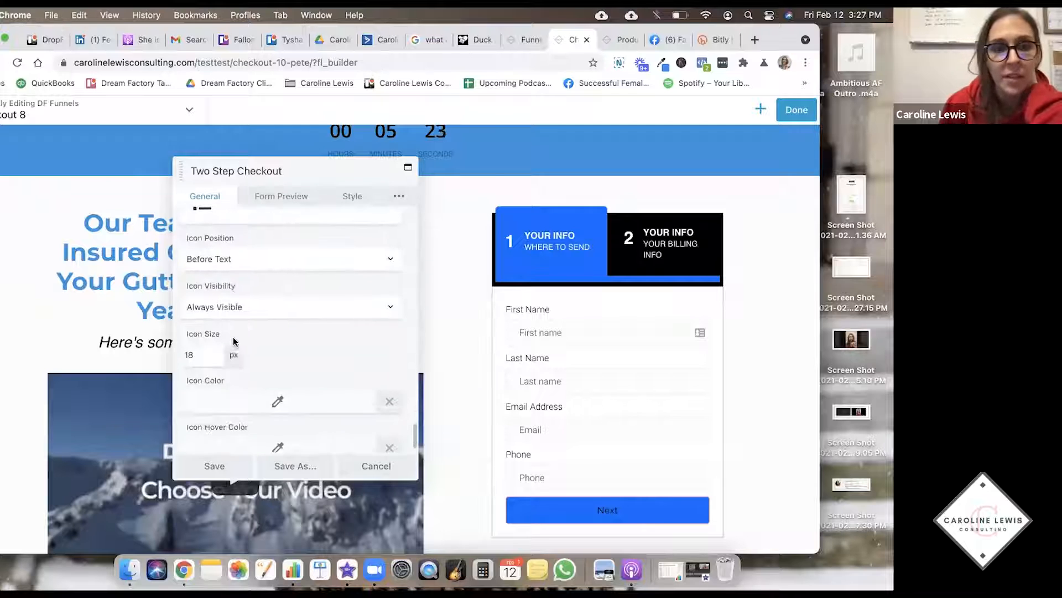
# - In the form preview settings, set the Step 1 text to "Get Started" and its subtext to "By Filing In Your Info"
pyautogui.click(278, 197)
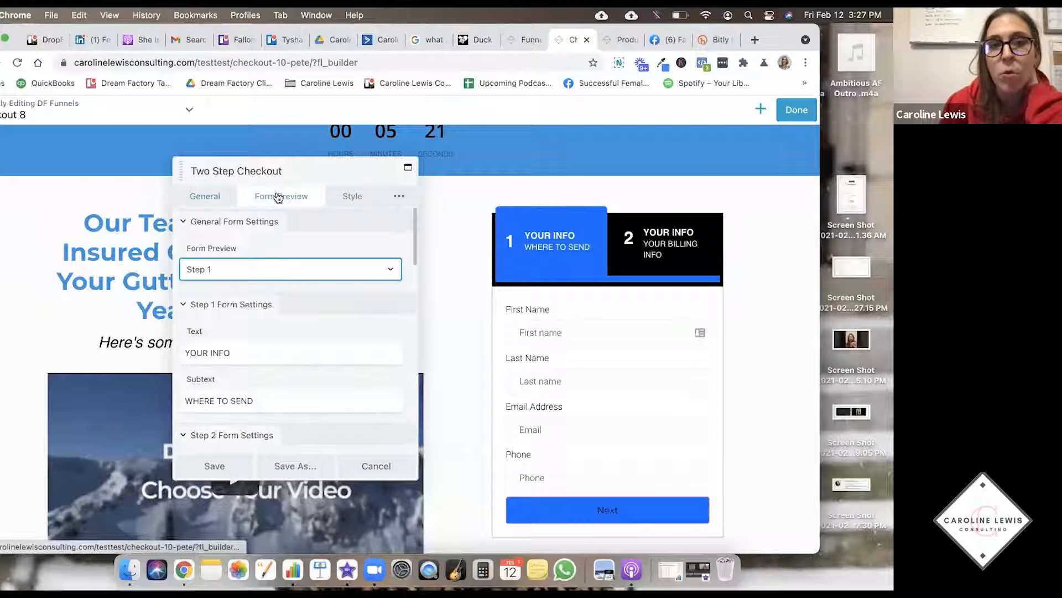
pyautogui.click(300, 267)
pyautogui.click(252, 270)
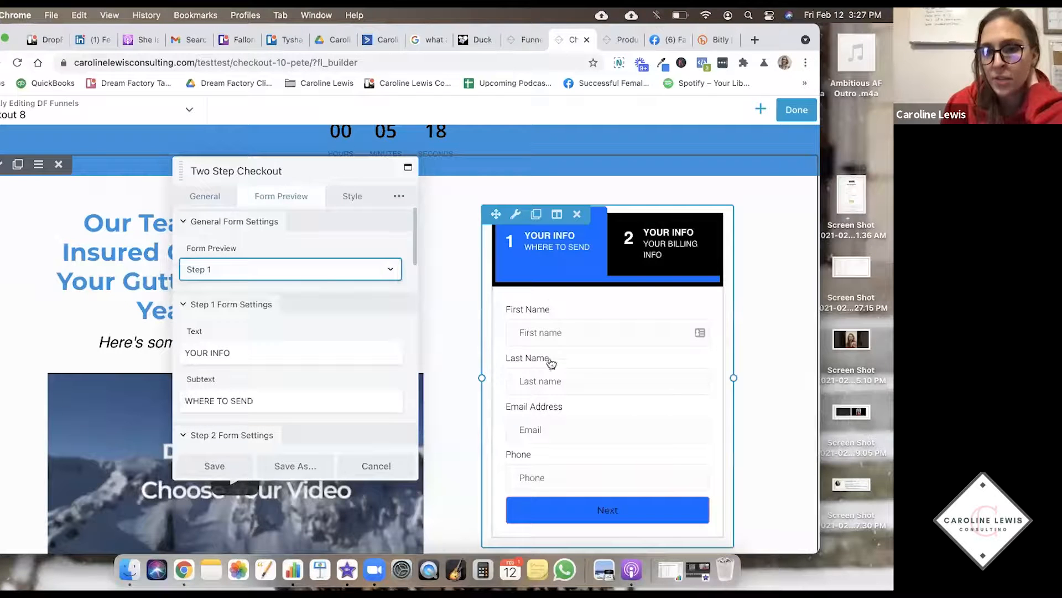
pyautogui.scroll(-3, 311, 279)
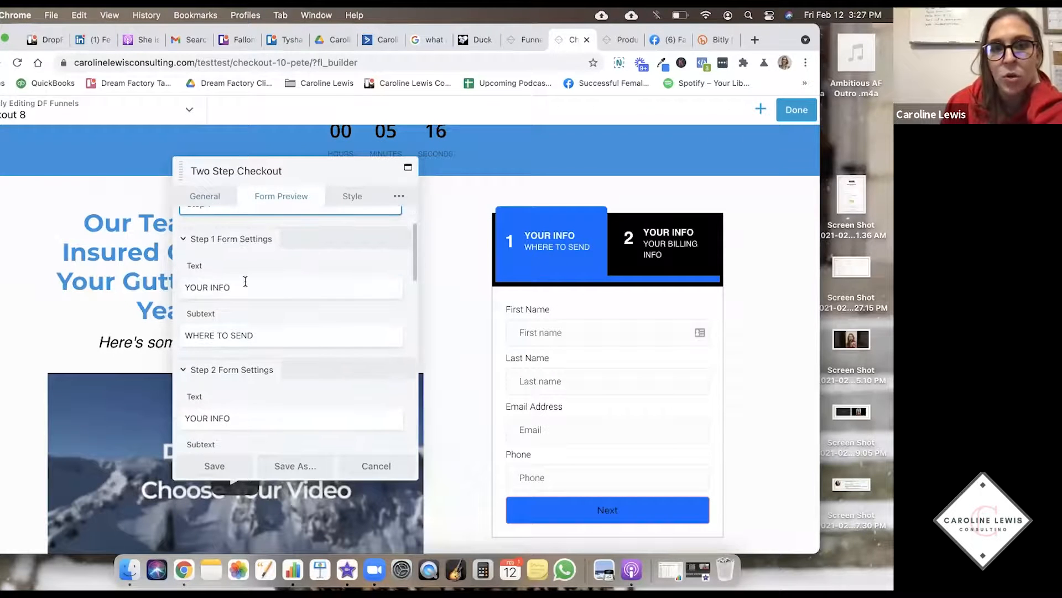
pyautogui.moveTo(253, 290); pyautogui.dragTo(170, 292)
pyautogui.write('Get')
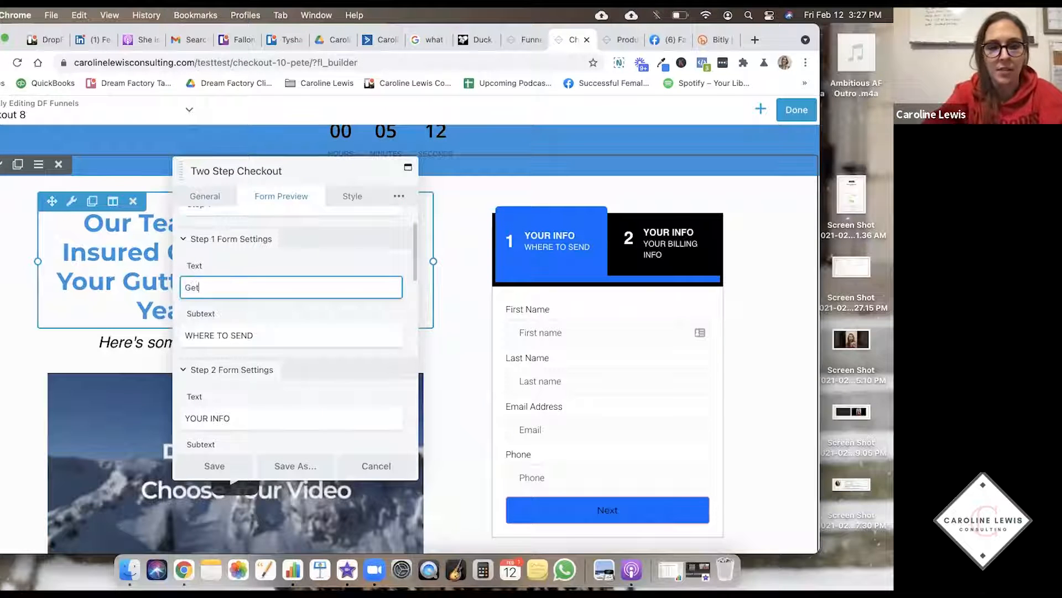
pyautogui.write(' Started')
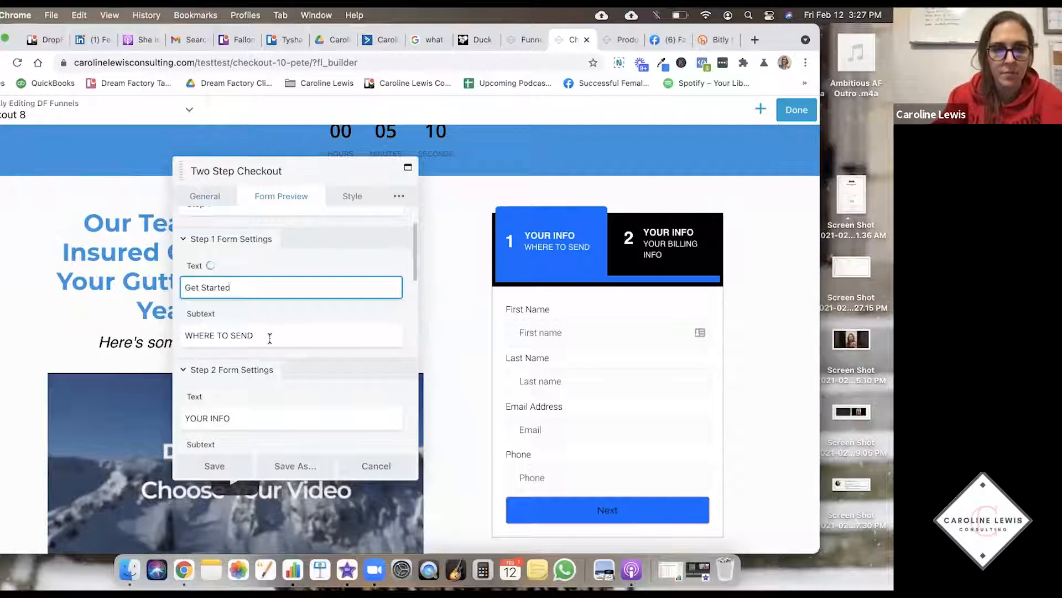
pyautogui.press('Tab')
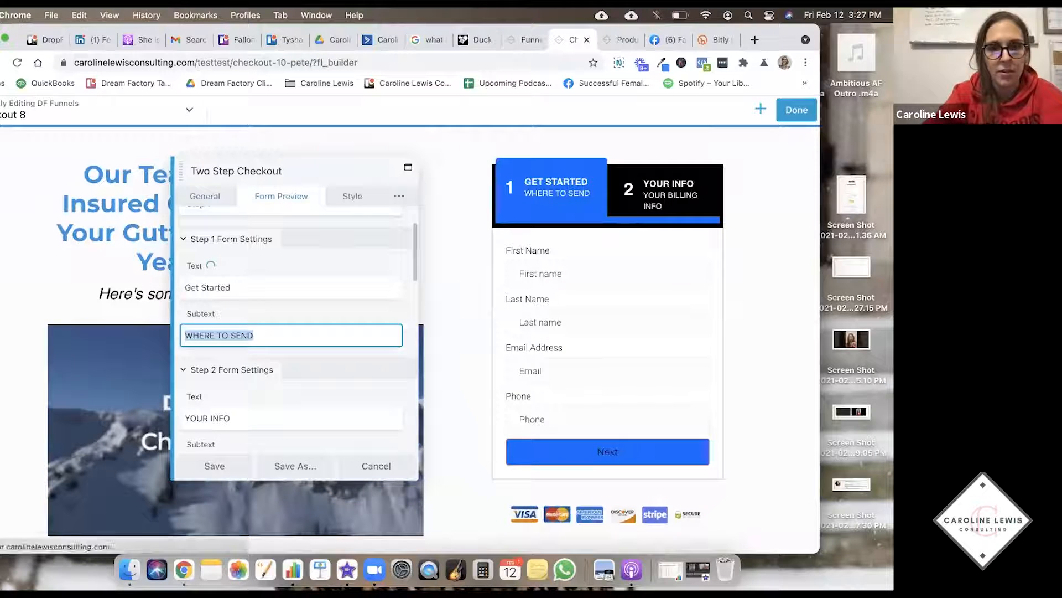
pyautogui.write('By Filing In Your Info')
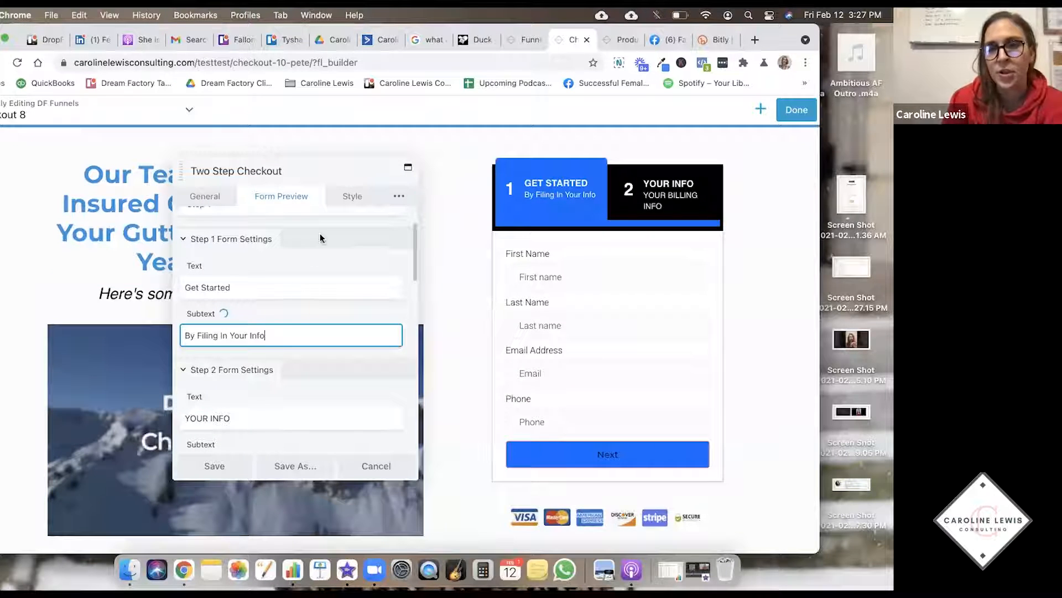
# - Review the Step 2 form text and subtext settings of the checkout form
pyautogui.scroll(-4, 254, 274)
pyautogui.click(241, 314)
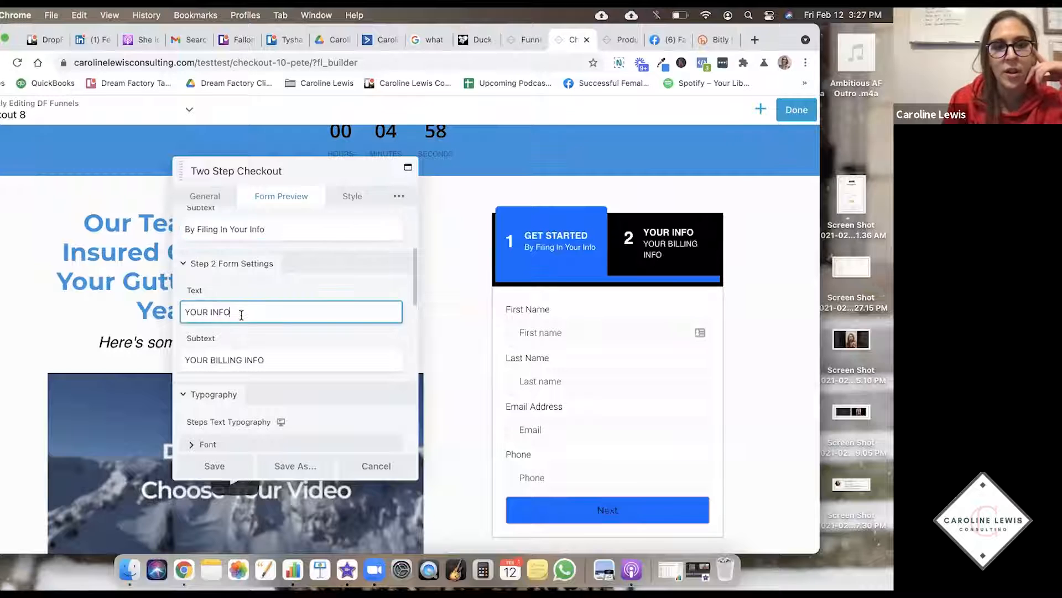
pyautogui.scroll(-1, 241, 314)
pyautogui.click(300, 332)
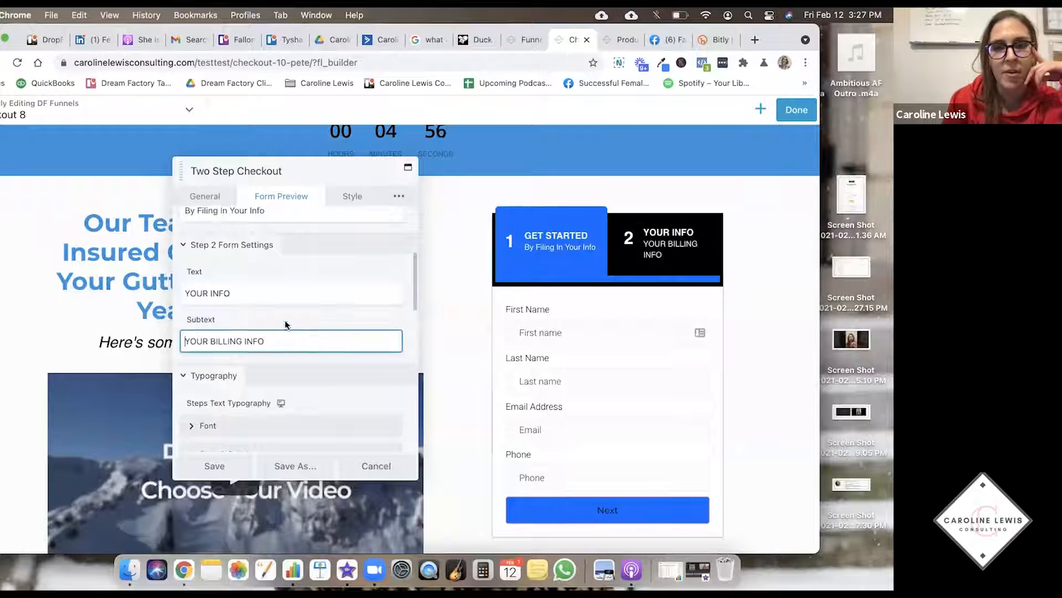
pyautogui.scroll(-1, 263, 295)
pyautogui.scroll(-3, 250, 286)
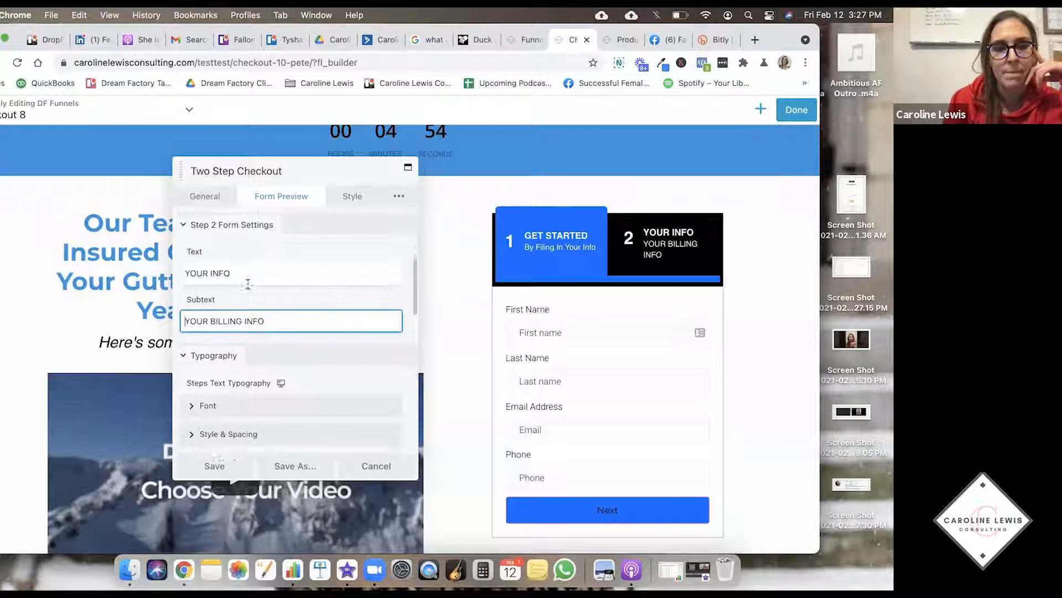
pyautogui.scroll(-10, 242, 265)
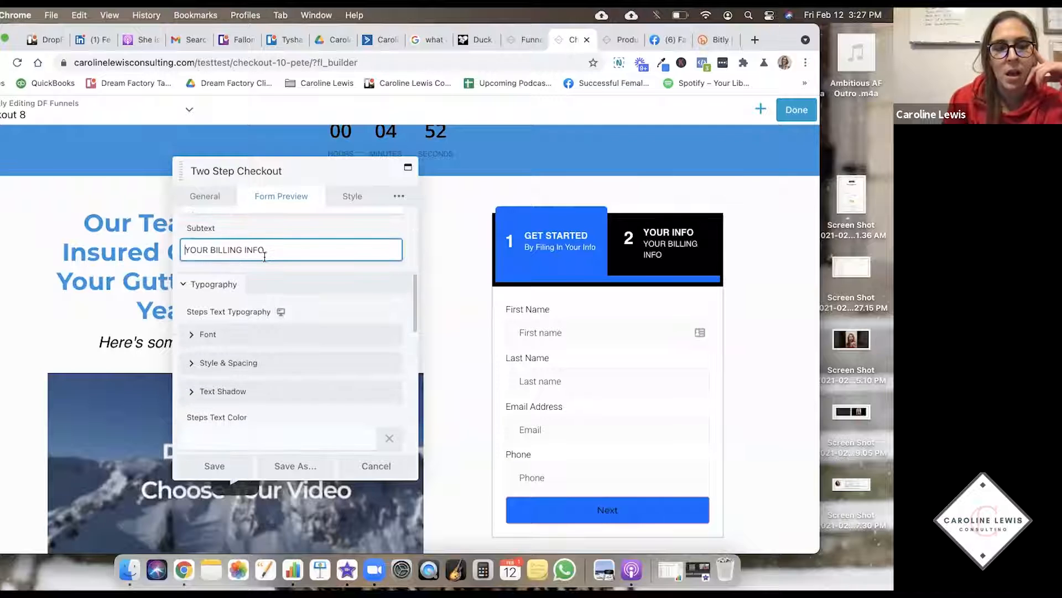
# - Review the typography and color settings for the steps text and sub-text, including those of the active tab
pyautogui.click(214, 288)
pyautogui.scroll(-5, 216, 288)
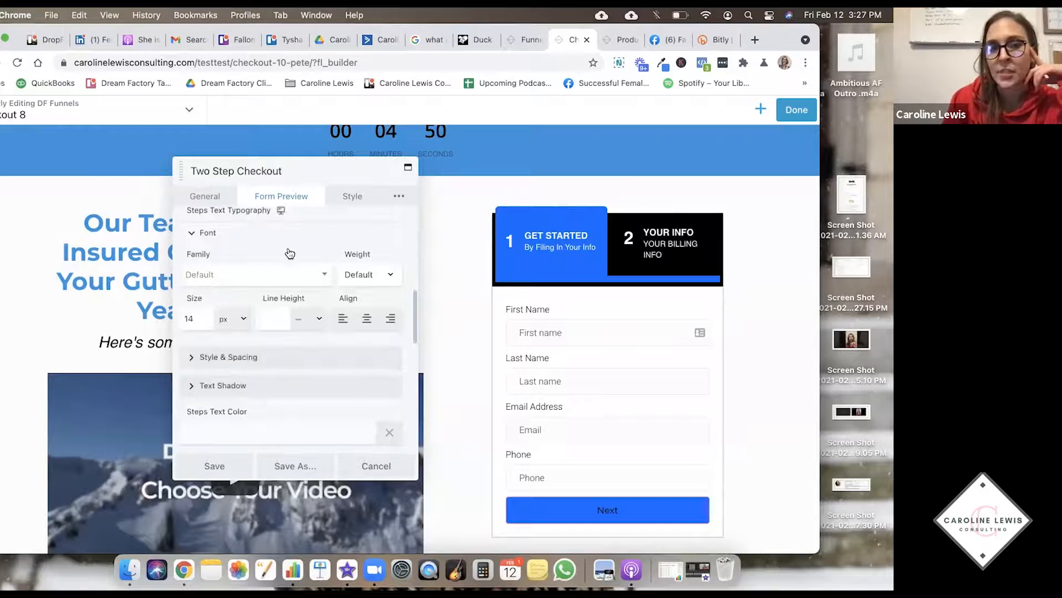
pyautogui.click(227, 259)
pyautogui.scroll(-4, 228, 261)
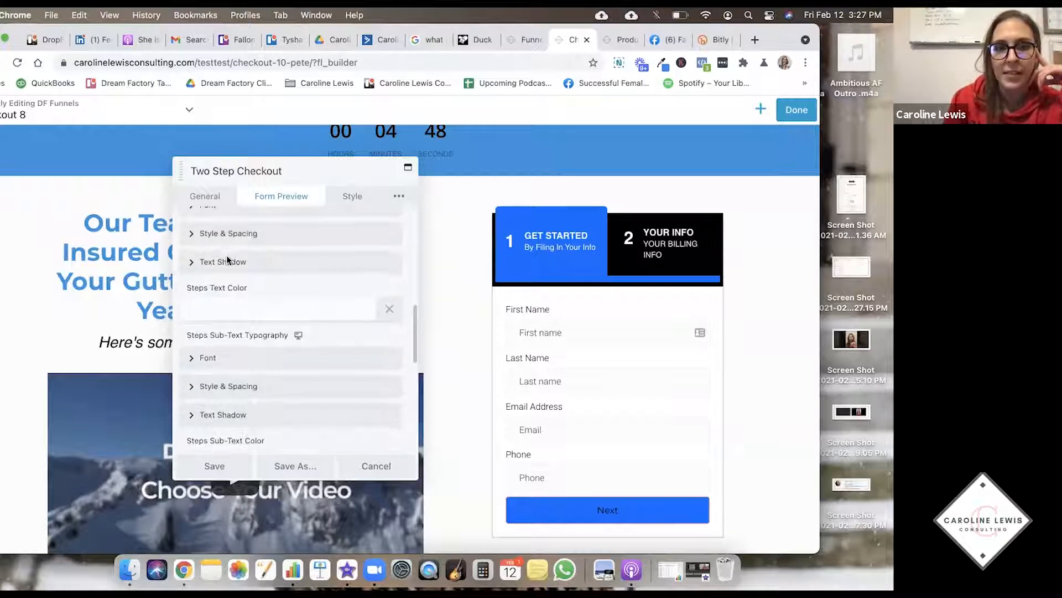
pyautogui.scroll(-15, 228, 261)
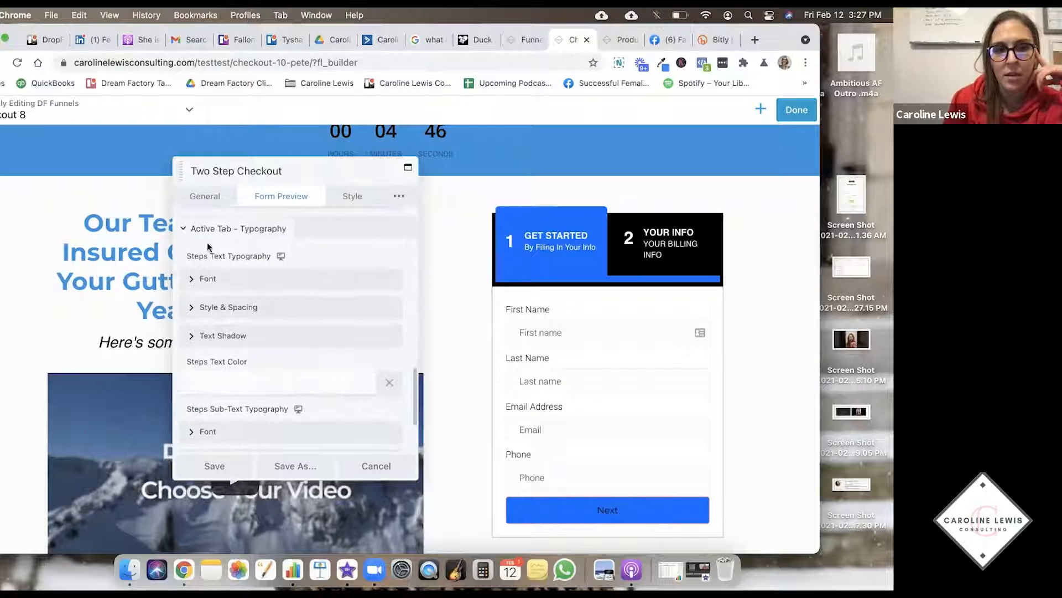
pyautogui.scroll(-3, 281, 241)
pyautogui.scroll(2, 284, 248)
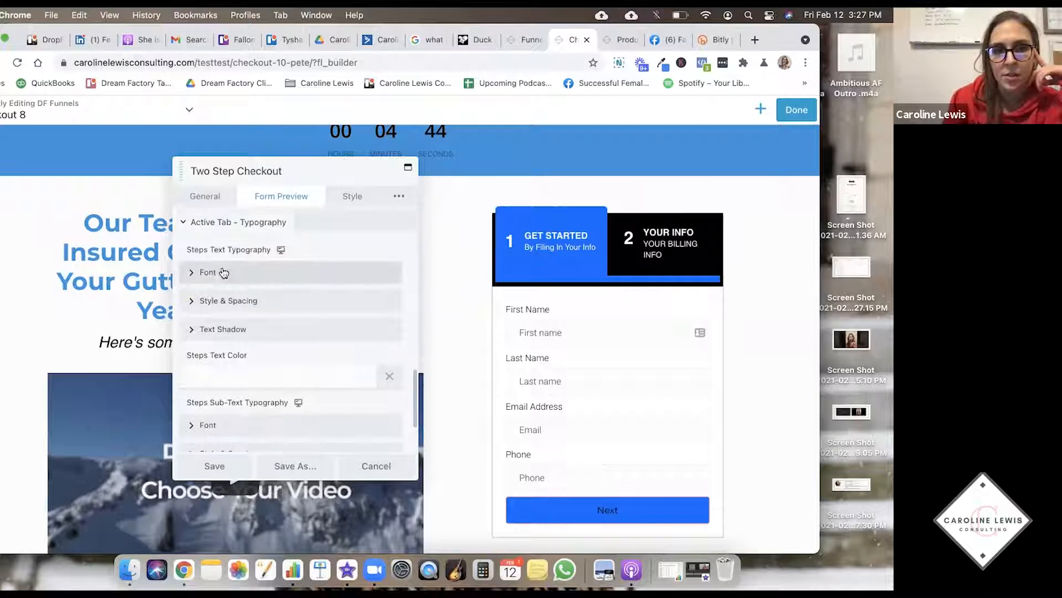
pyautogui.scroll(-5, 282, 255)
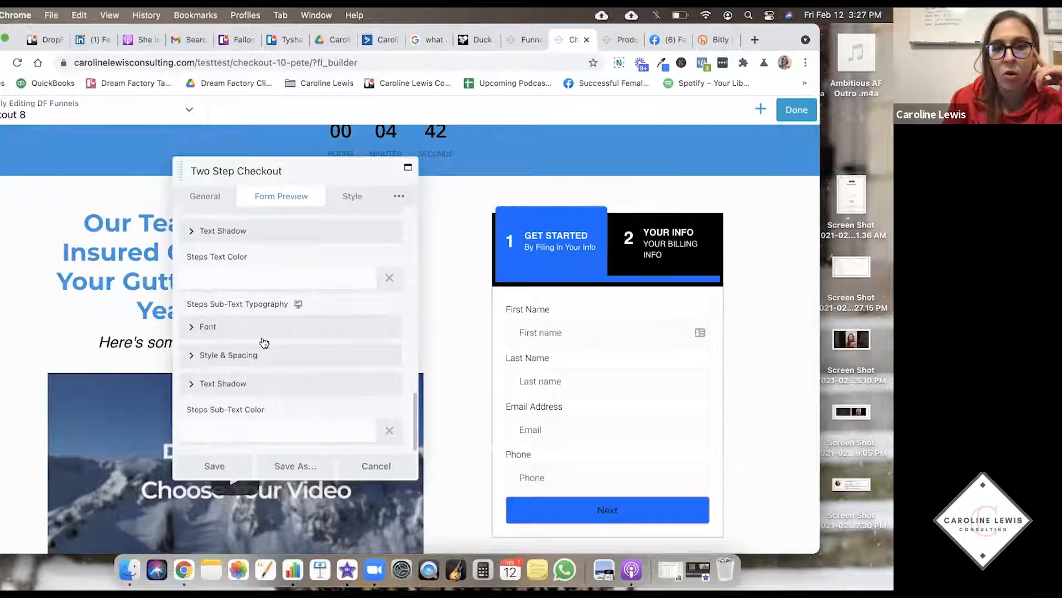
pyautogui.click(280, 201)
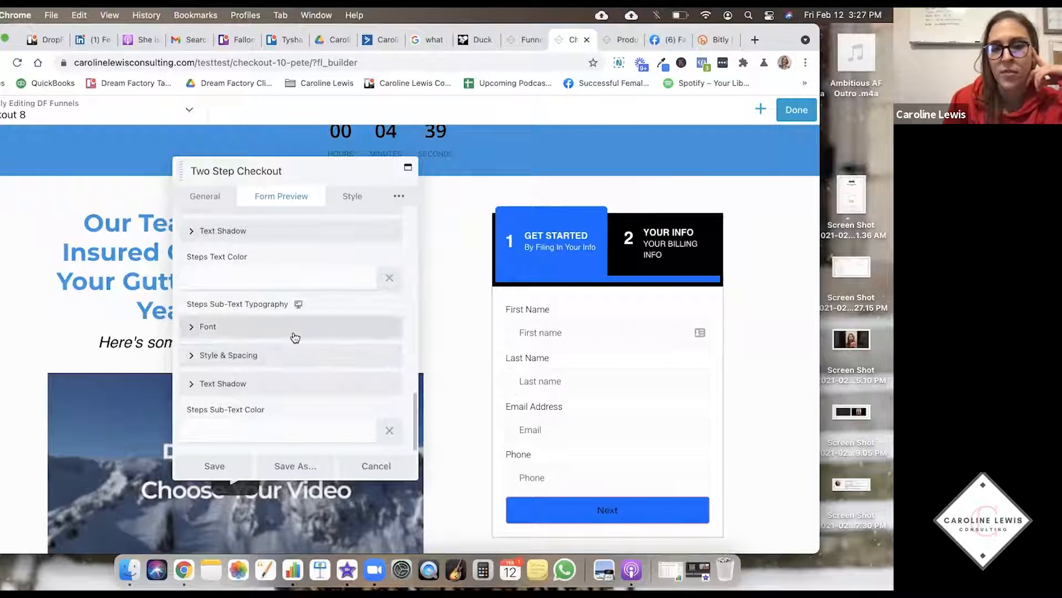
# - Check the form's background type options, try the background color #ff5656, and return it to white #ffffff
pyautogui.click(365, 201)
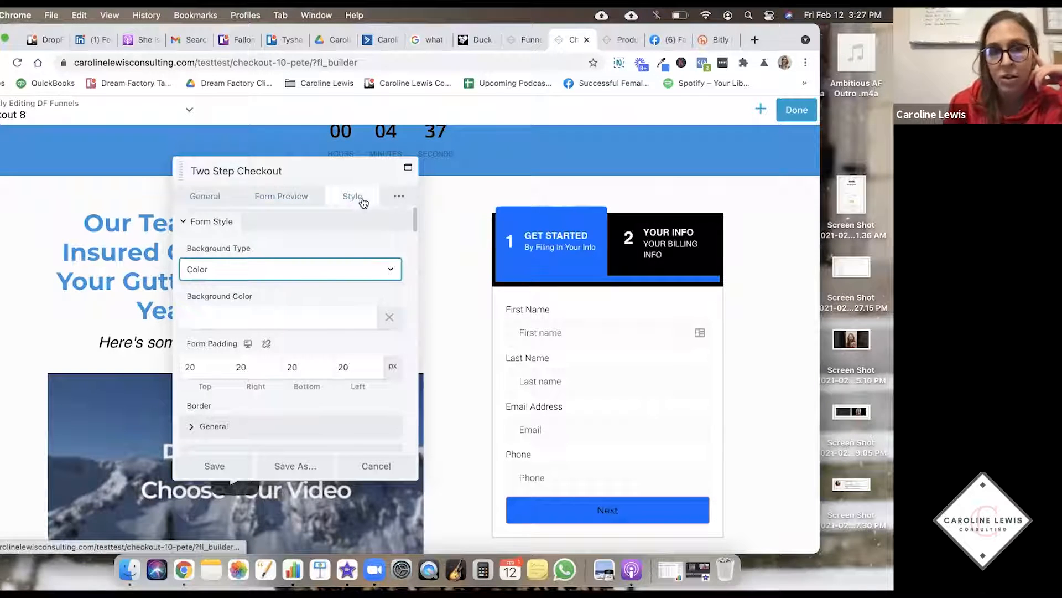
pyautogui.click(317, 274)
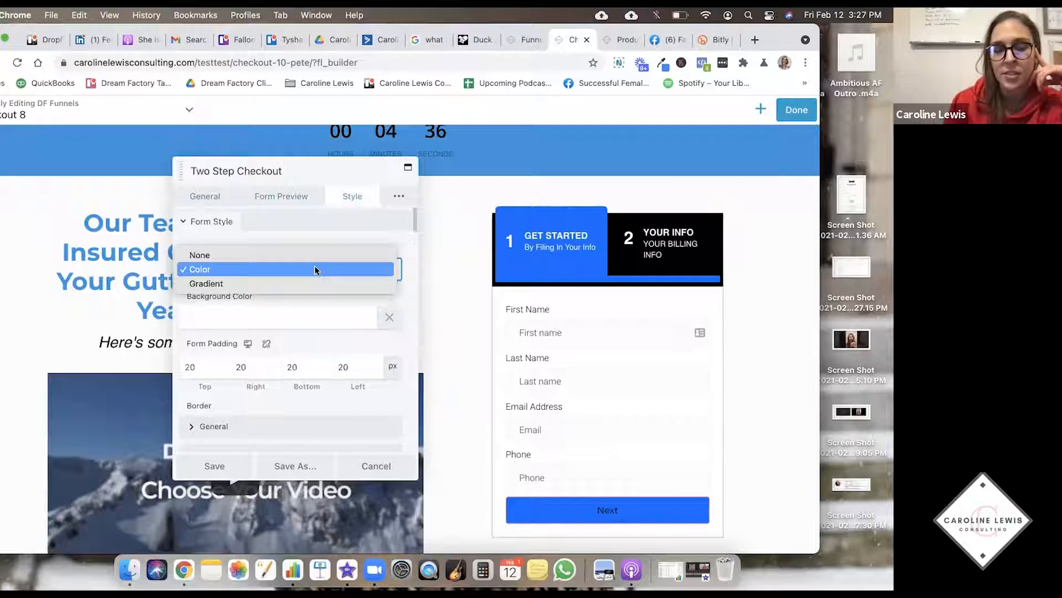
pyautogui.click(336, 239)
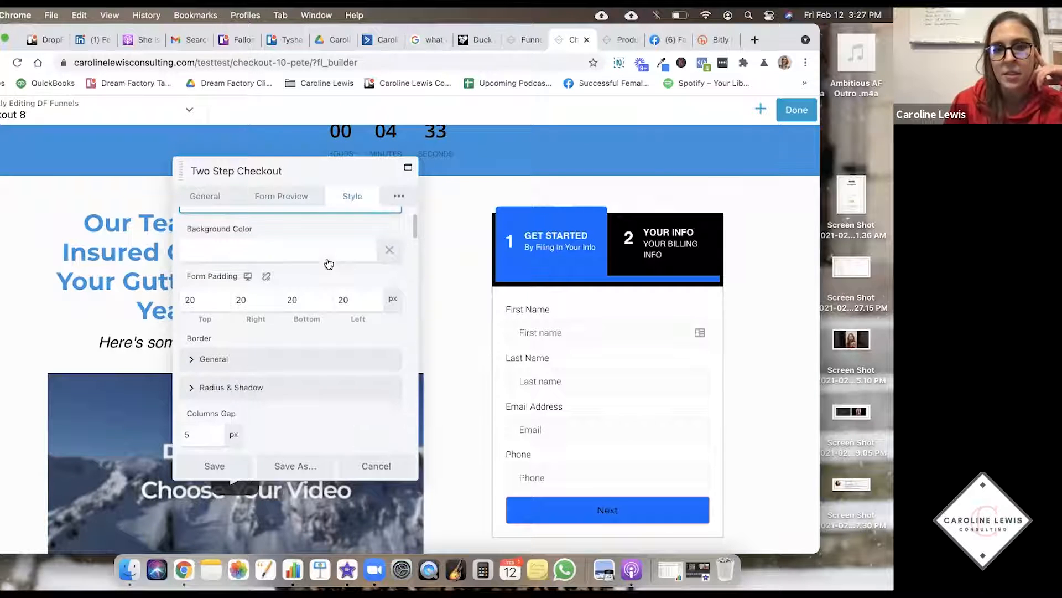
pyautogui.click(268, 316)
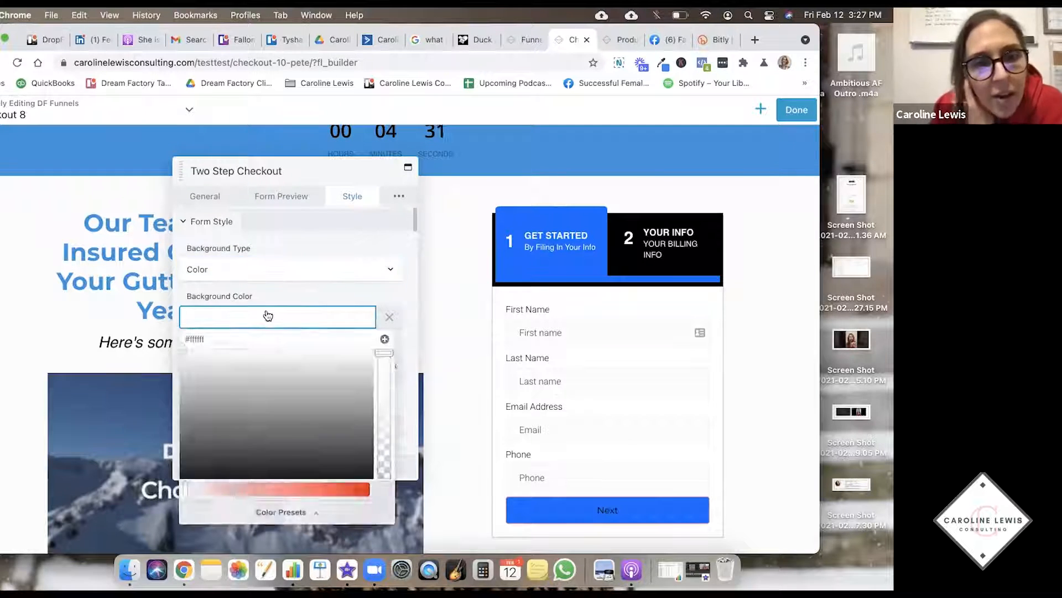
pyautogui.click(304, 489)
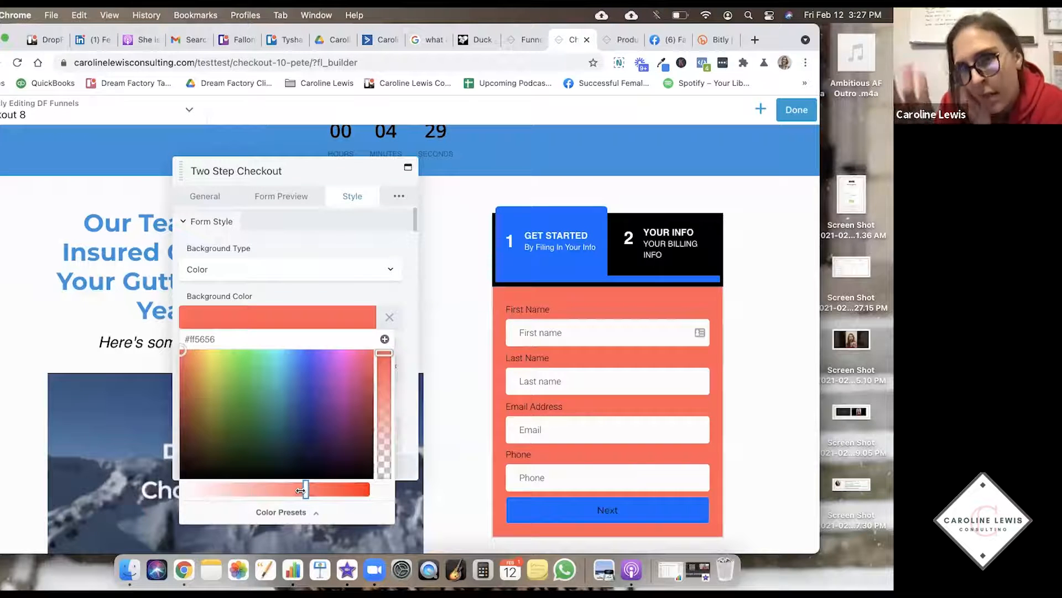
pyautogui.moveTo(303, 490); pyautogui.dragTo(188, 489)
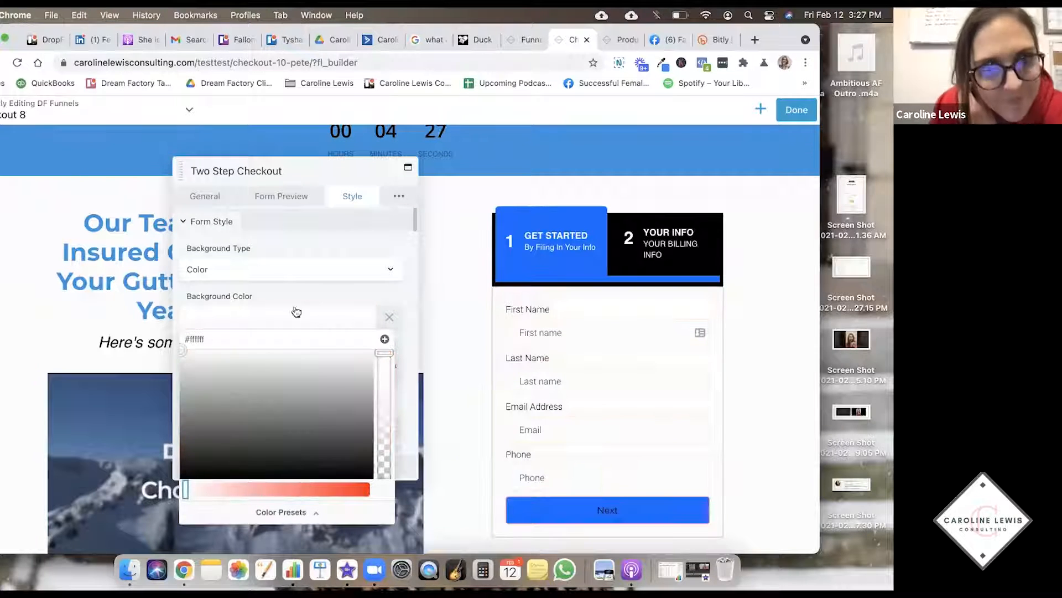
pyautogui.click(294, 299)
# - Review the form's border and spacing, input field, and selected product style settings
pyautogui.scroll(-5, 294, 299)
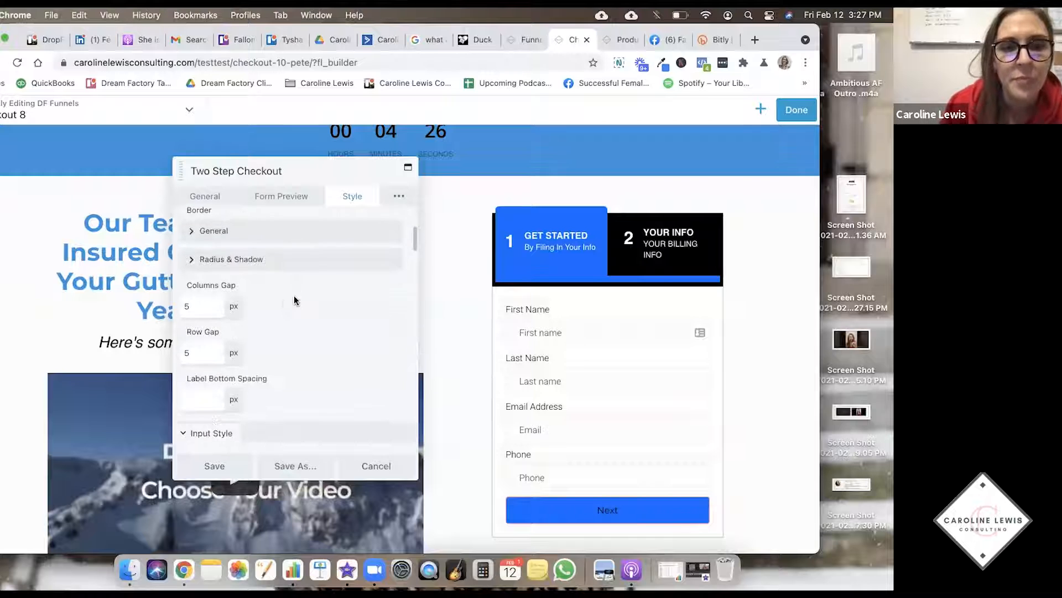
pyautogui.scroll(-3, 252, 292)
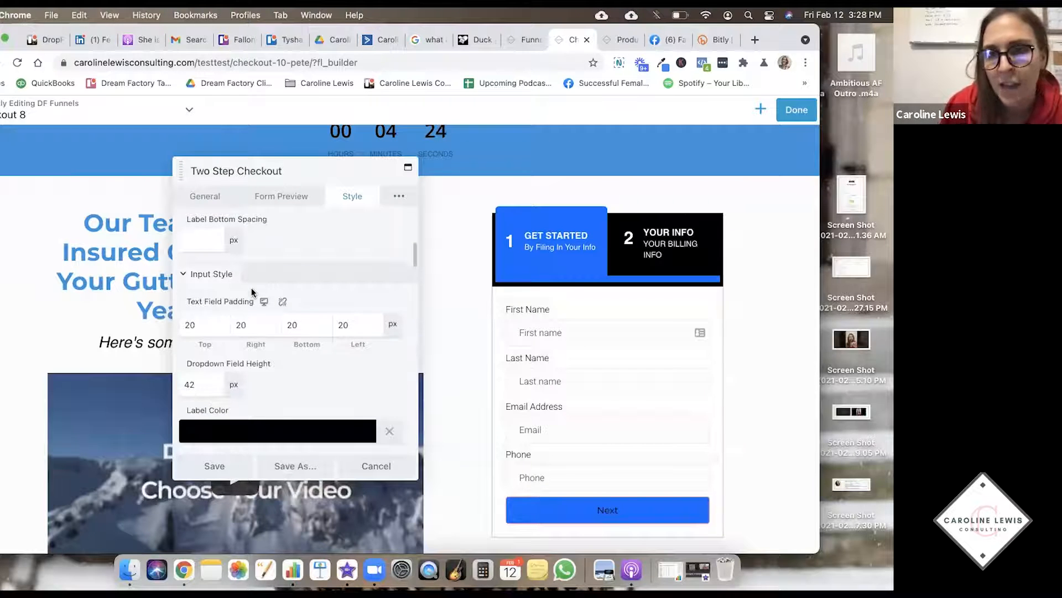
pyautogui.scroll(-5, 252, 292)
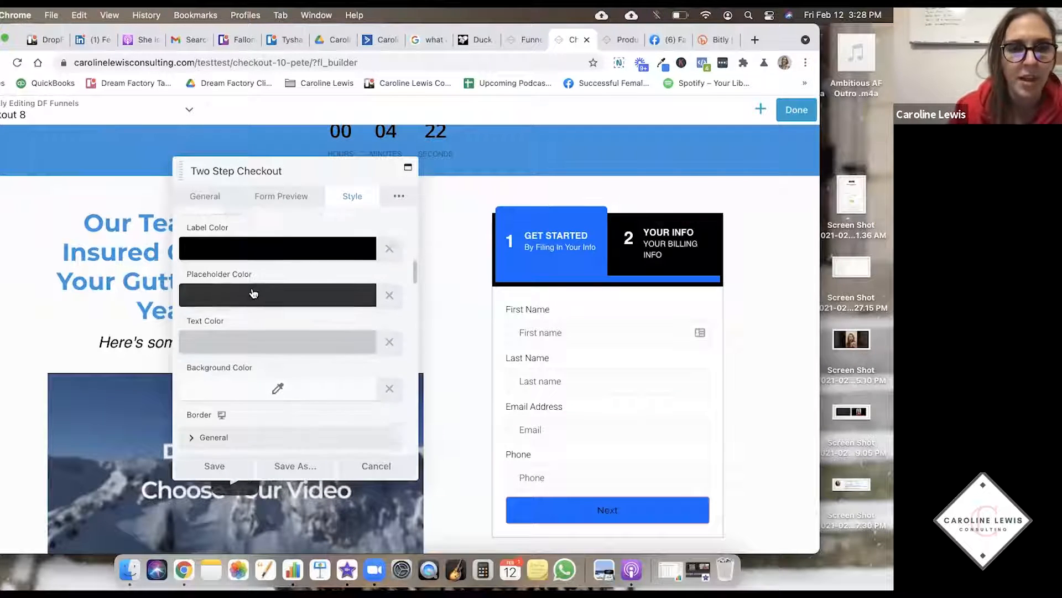
pyautogui.scroll(-8, 253, 293)
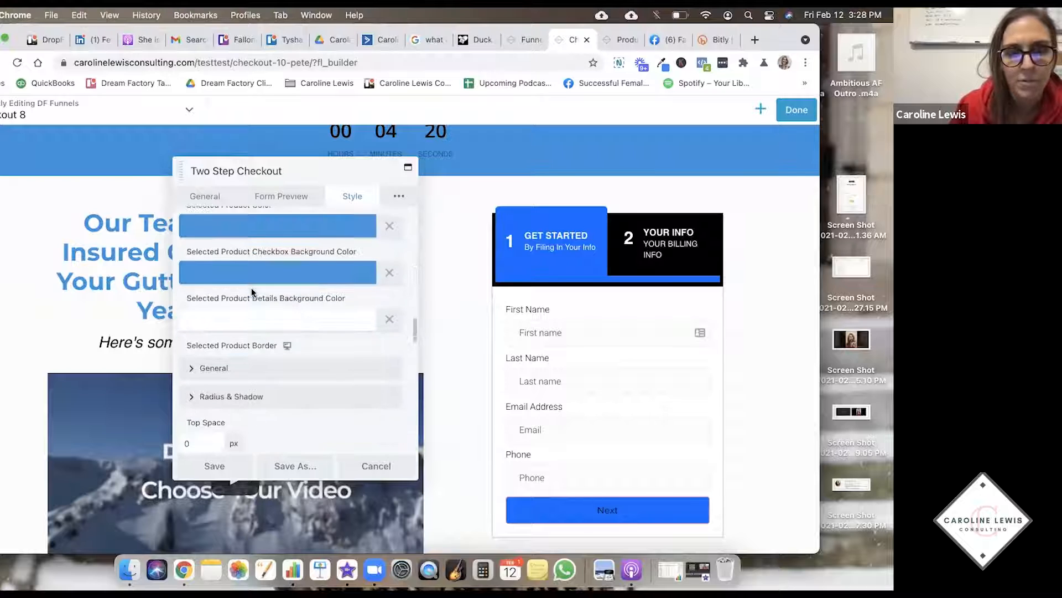
pyautogui.scroll(-3, 251, 292)
pyautogui.scroll(2, 256, 273)
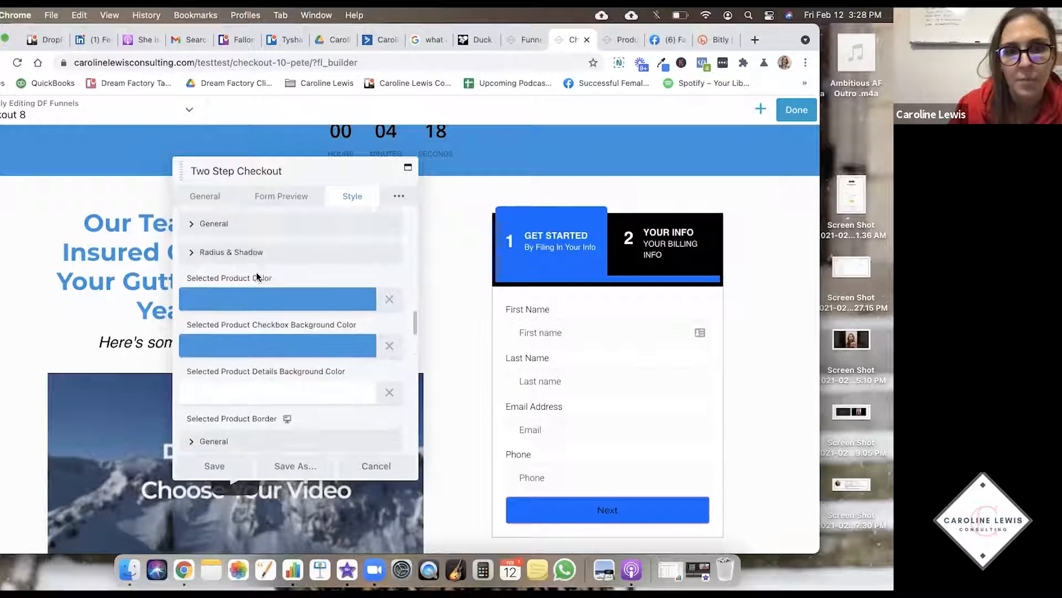
pyautogui.scroll(-1, 438, 284)
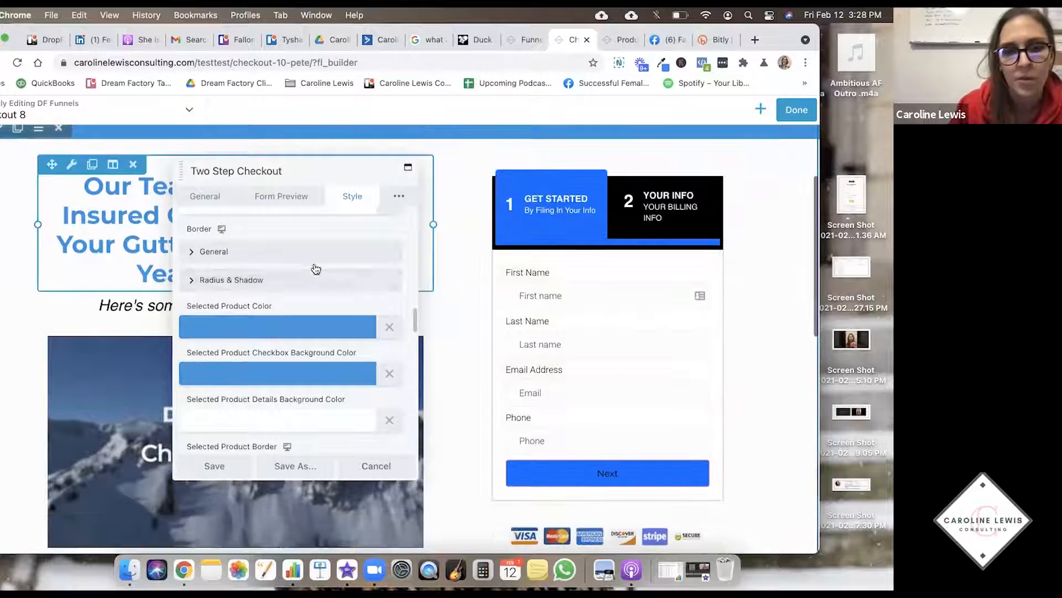
# - Review the Order Summary and Stripe style settings of the checkout form
pyautogui.scroll(-8, 313, 263)
pyautogui.scroll(-10, 242, 274)
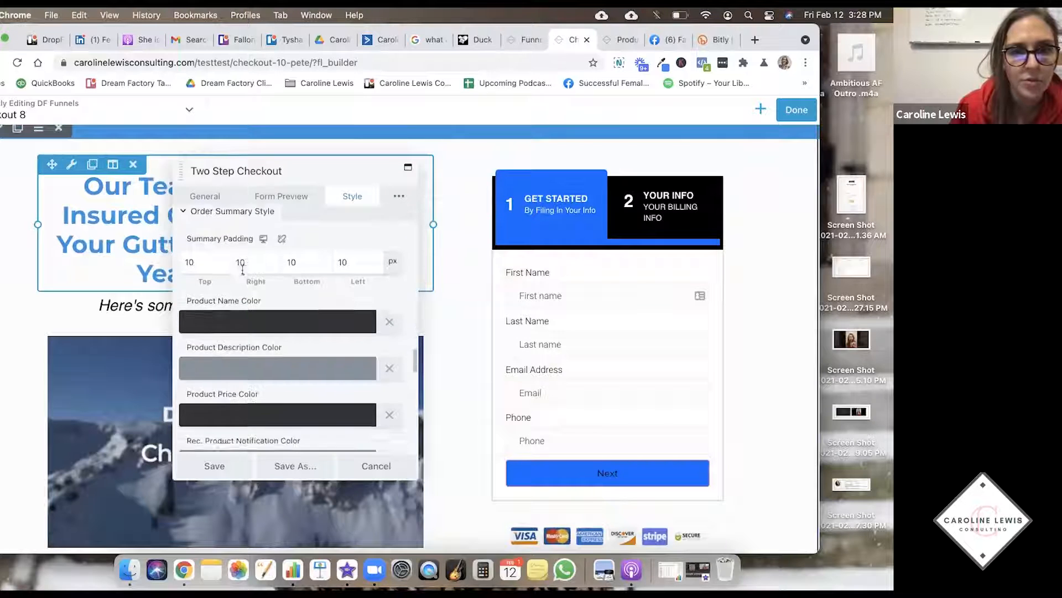
pyautogui.scroll(-10, 242, 274)
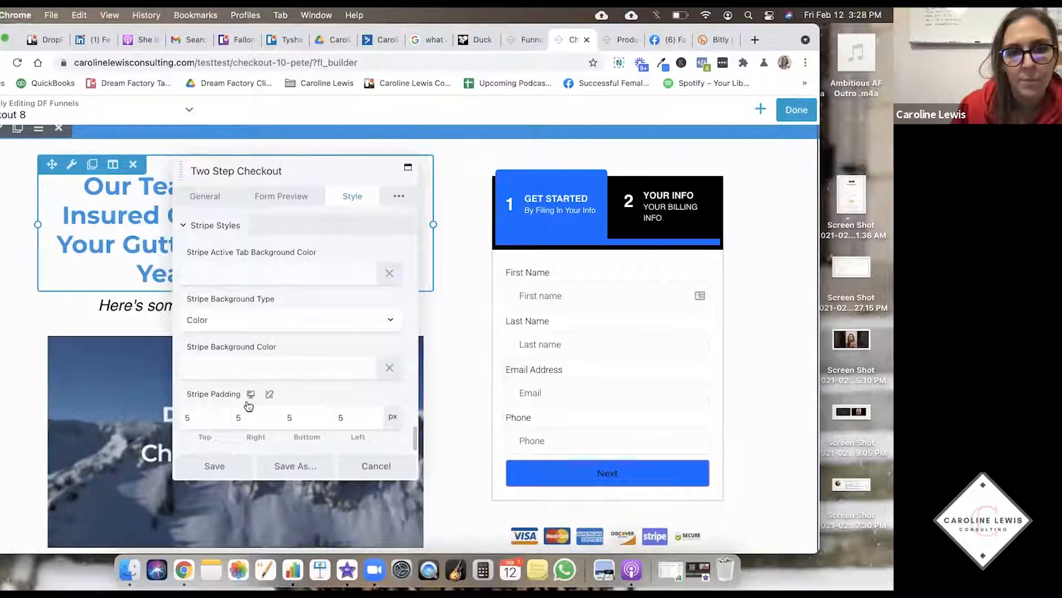
pyautogui.scroll(1, 263, 355)
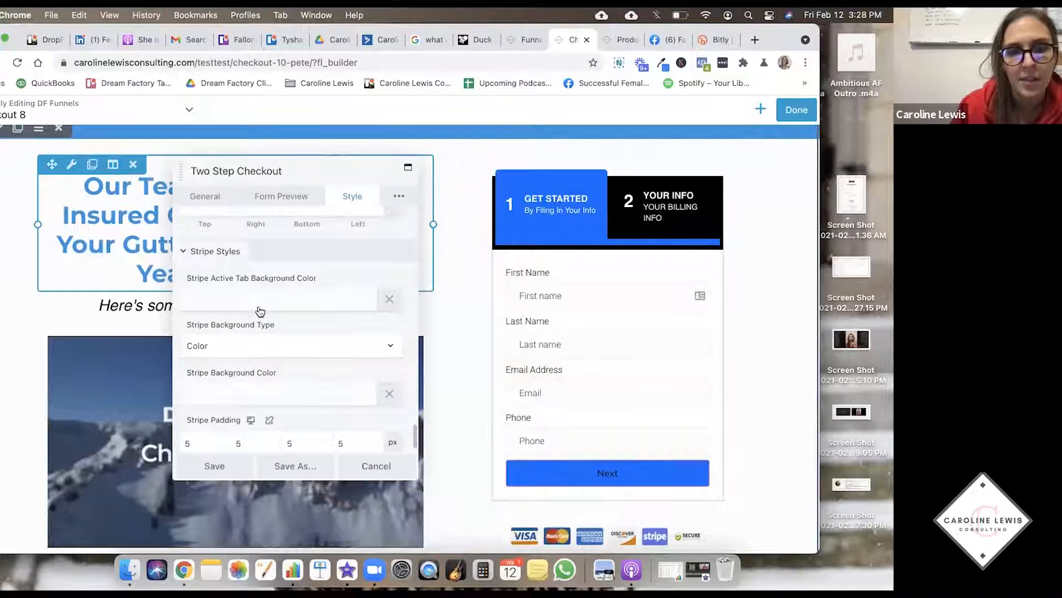
pyautogui.scroll(-1, 260, 311)
# - Set the Step 1 button's text to "CONTINUE"
pyautogui.click(398, 197)
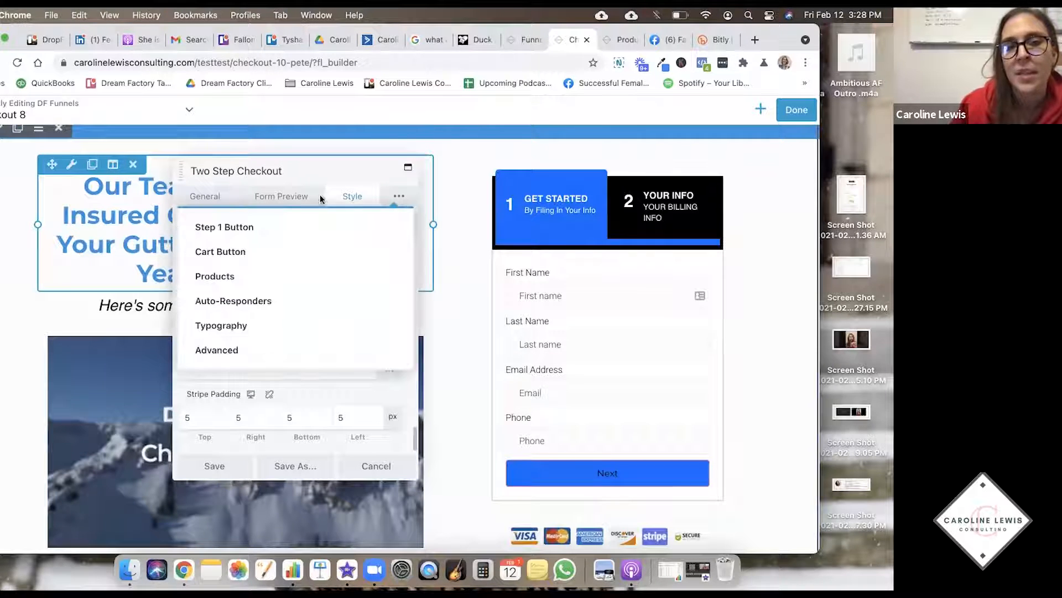
pyautogui.click(230, 228)
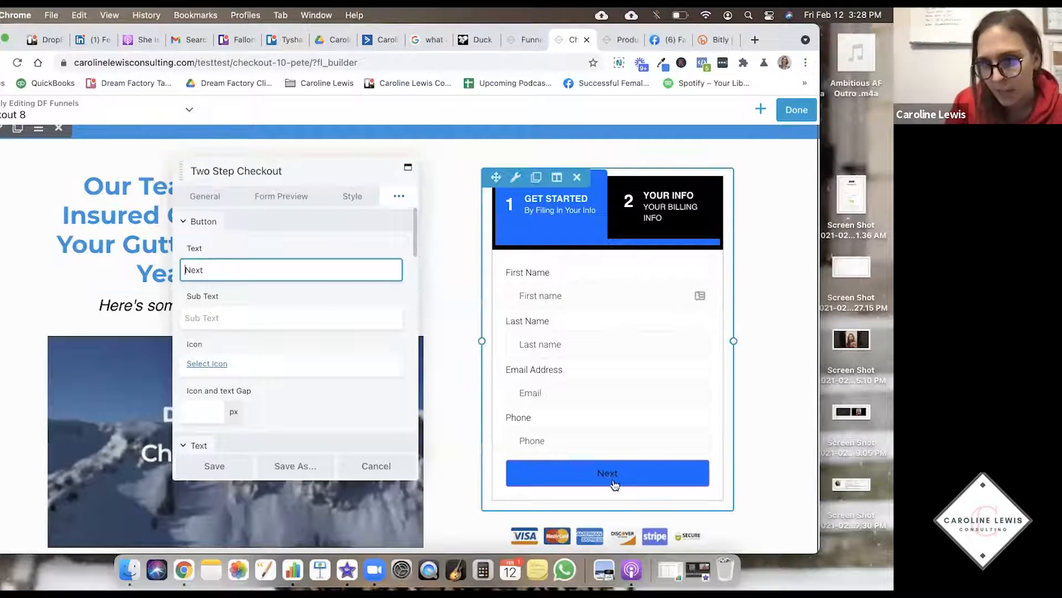
pyautogui.moveTo(237, 270); pyautogui.dragTo(173, 271)
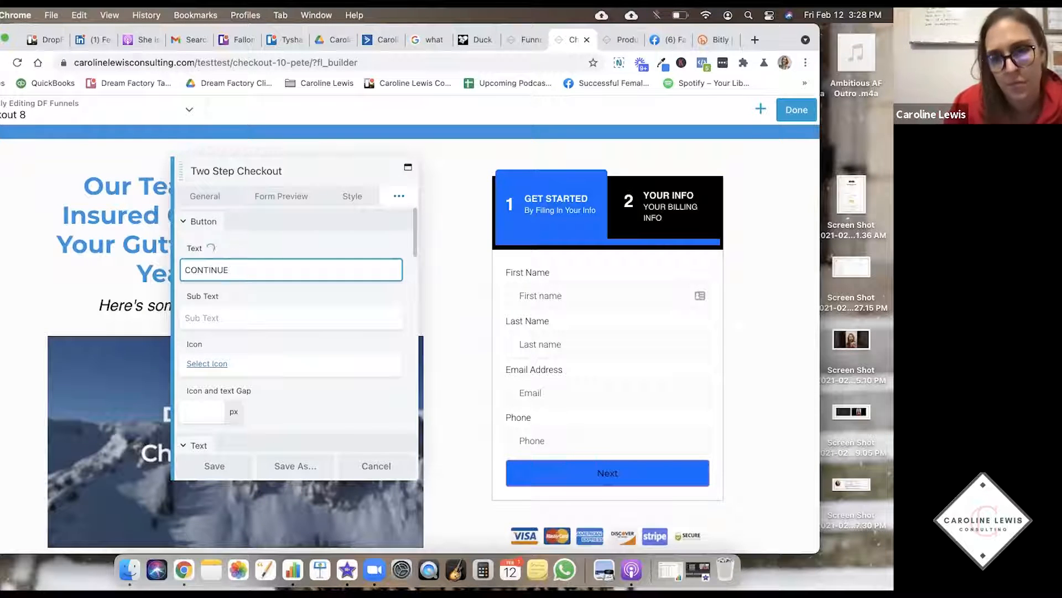
# - Set the font size of the Step 1 button's text to 20 px
pyautogui.scroll(-1, 242, 265)
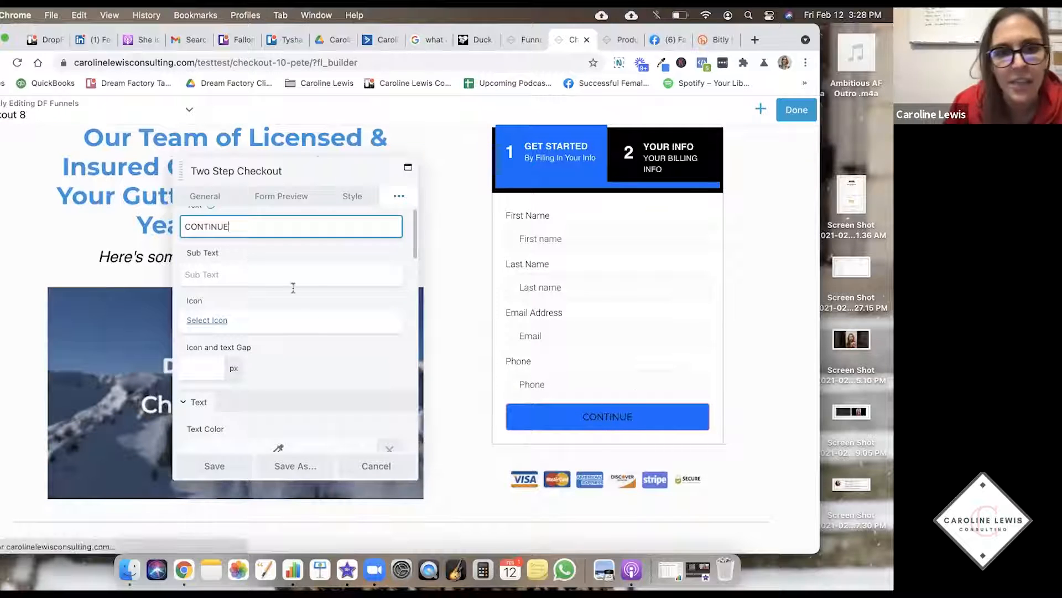
pyautogui.scroll(-3, 292, 291)
pyautogui.scroll(-3, 265, 332)
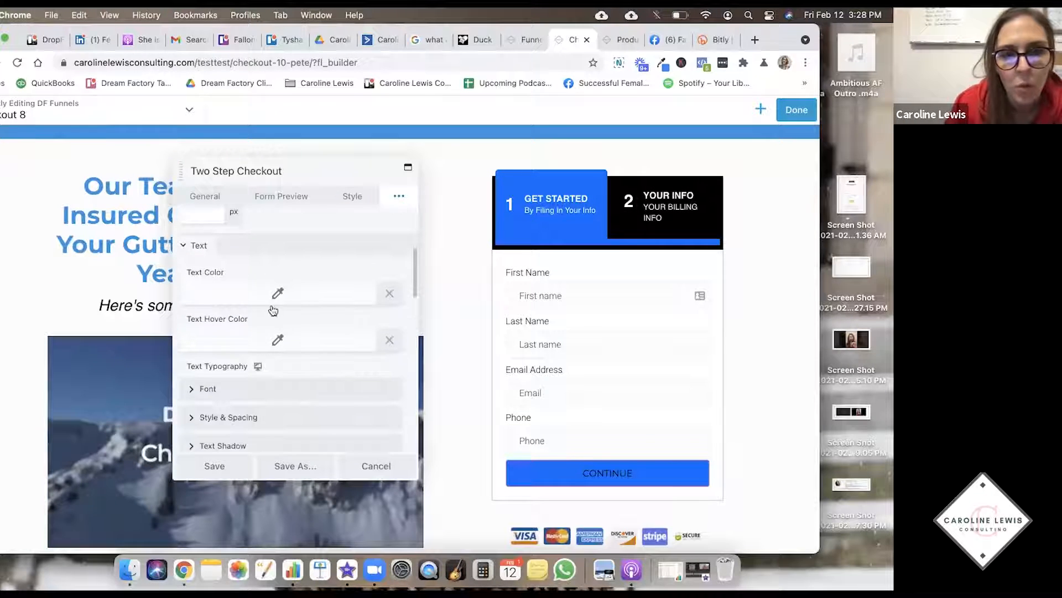
pyautogui.click(236, 388)
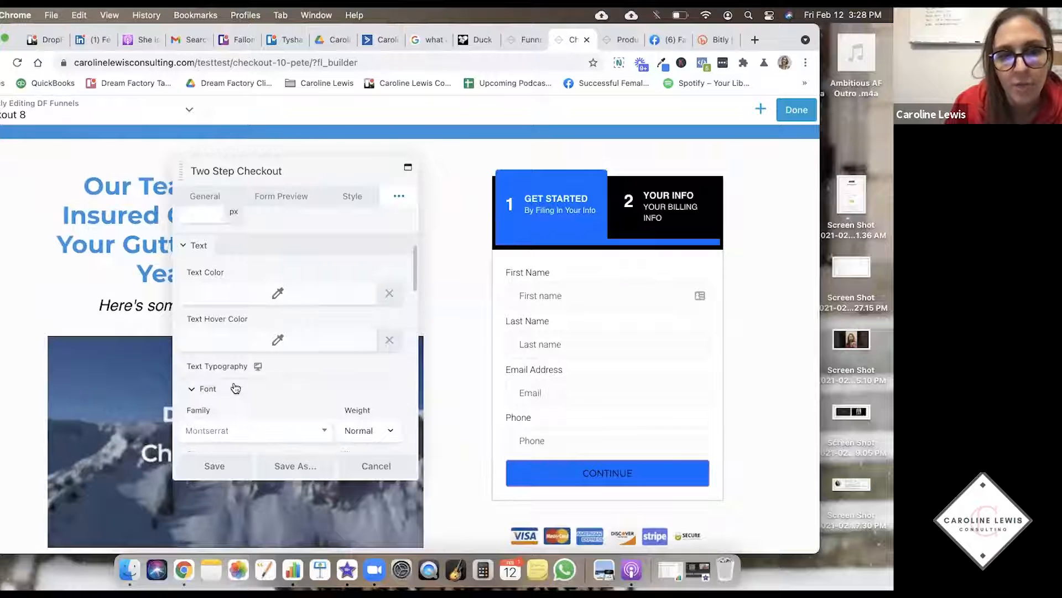
pyautogui.scroll(-3, 233, 386)
pyautogui.click(198, 400)
pyautogui.moveTo(220, 431); pyautogui.dragTo(228, 431)
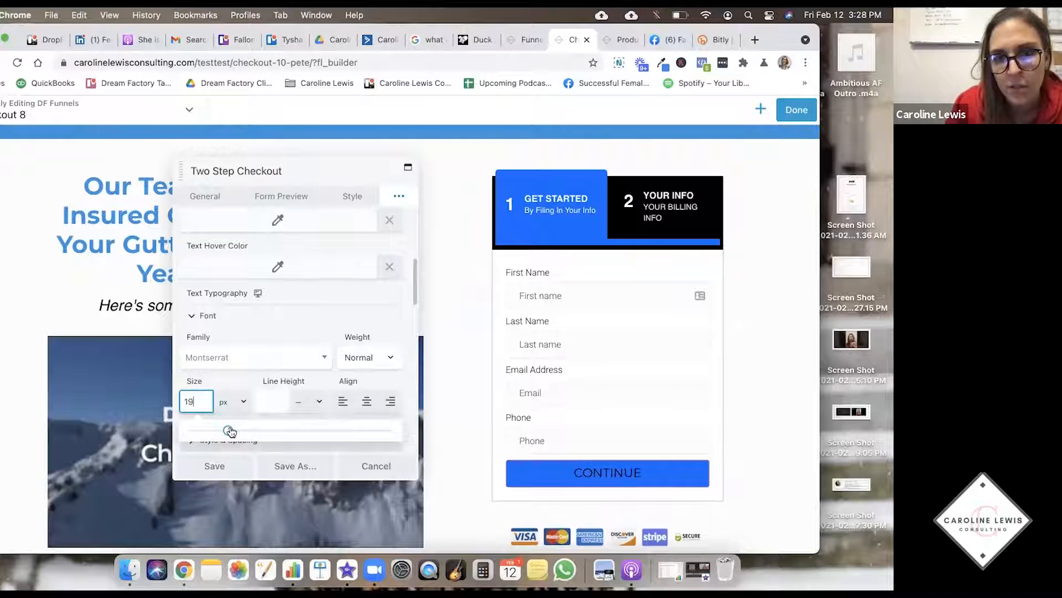
pyautogui.moveTo(231, 432); pyautogui.dragTo(233, 432)
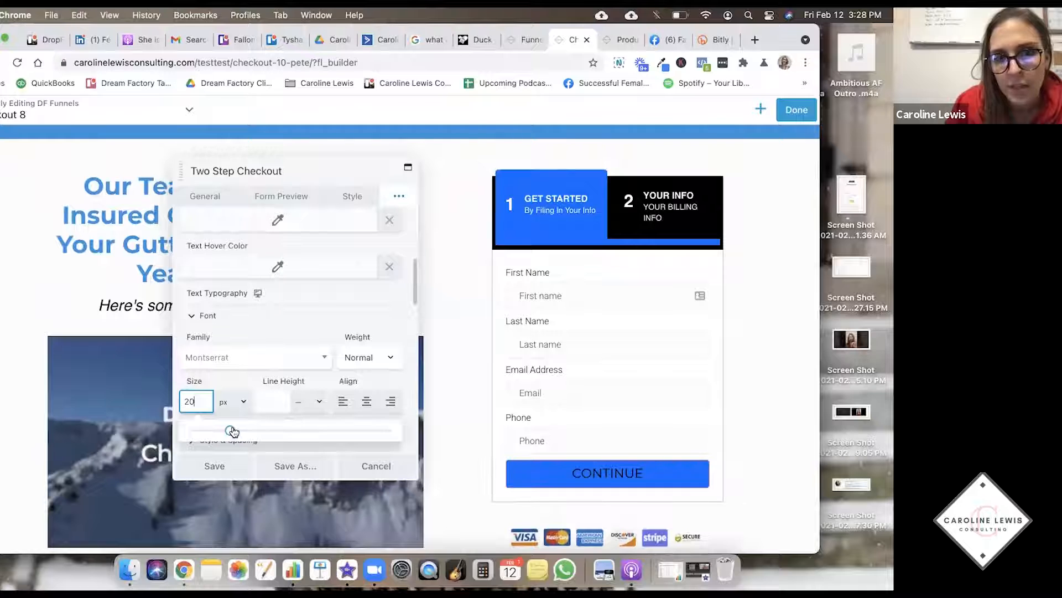
pyautogui.click(354, 296)
pyautogui.scroll(1, 304, 311)
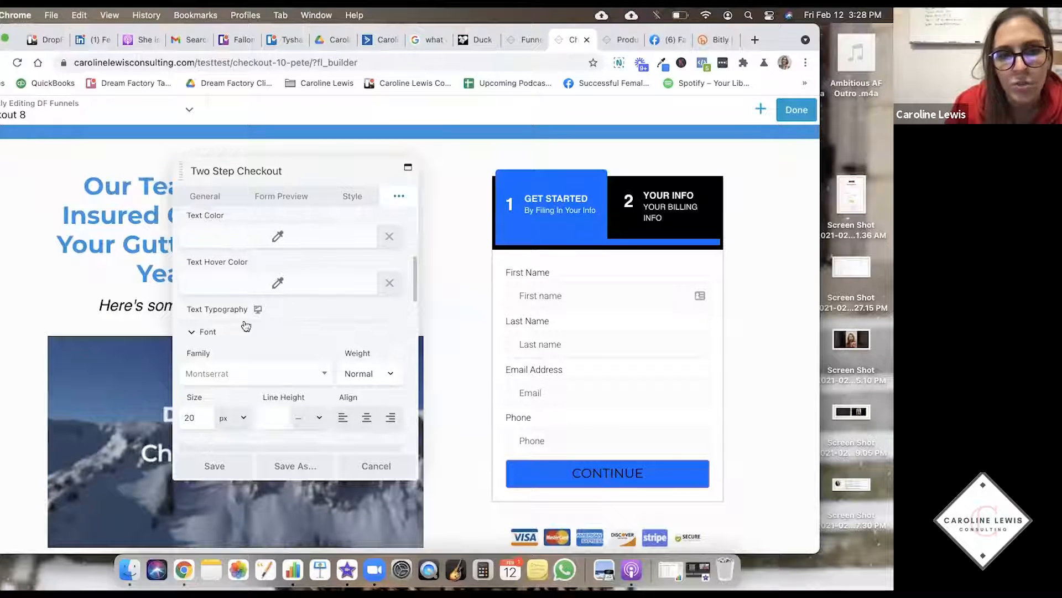
pyautogui.click(193, 333)
# - Set the Step 1 button's text color to the white preset #ffffff
pyautogui.scroll(1, 234, 332)
pyautogui.click(230, 368)
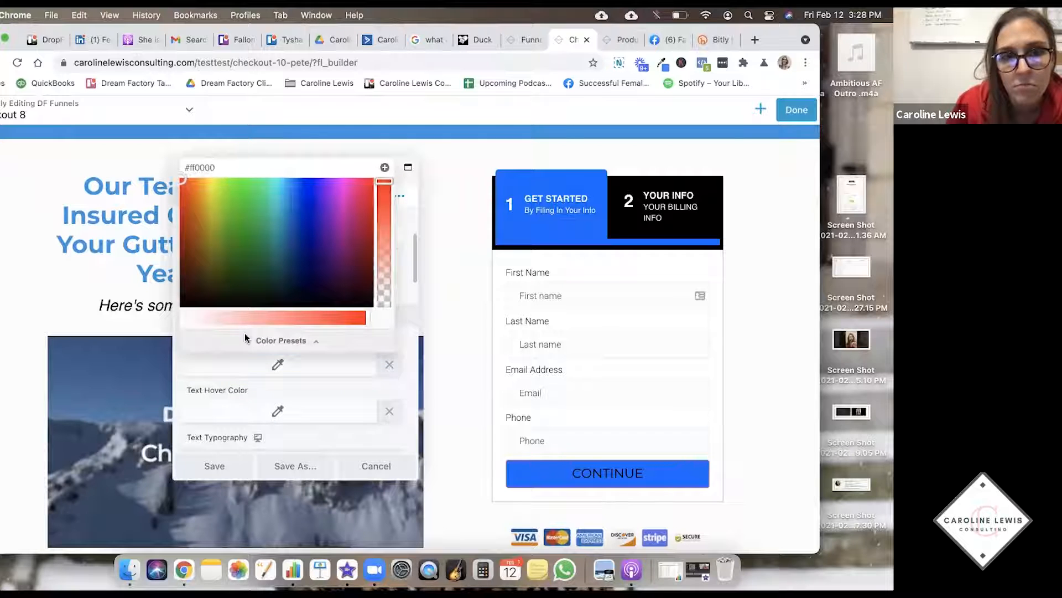
pyautogui.click(245, 334)
pyautogui.click(194, 191)
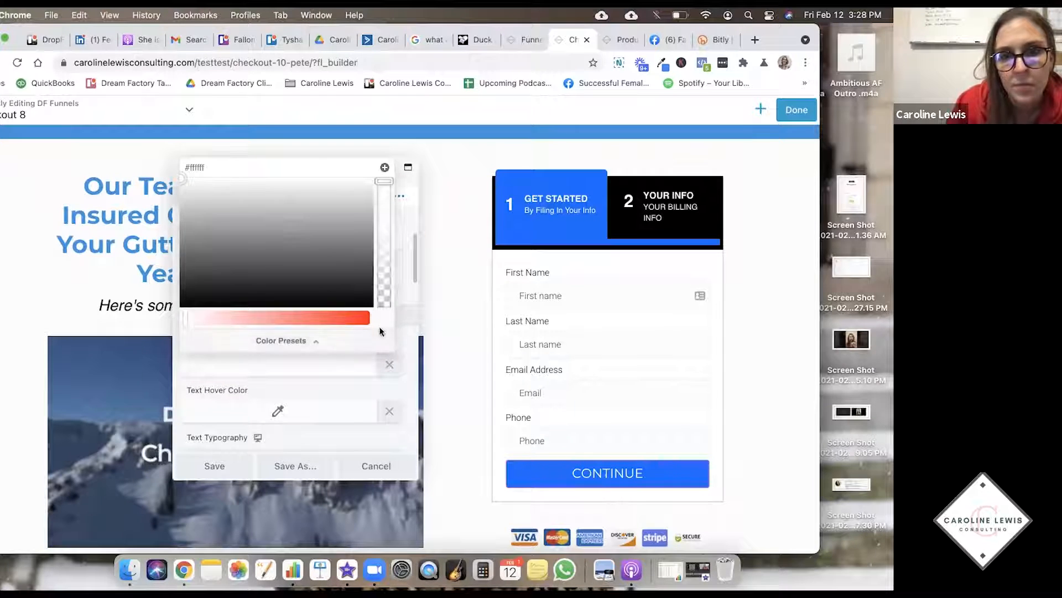
pyautogui.click(372, 284)
# - Set the Step 1 button's background color to the light pink preset #fedade
pyautogui.scroll(-5, 268, 313)
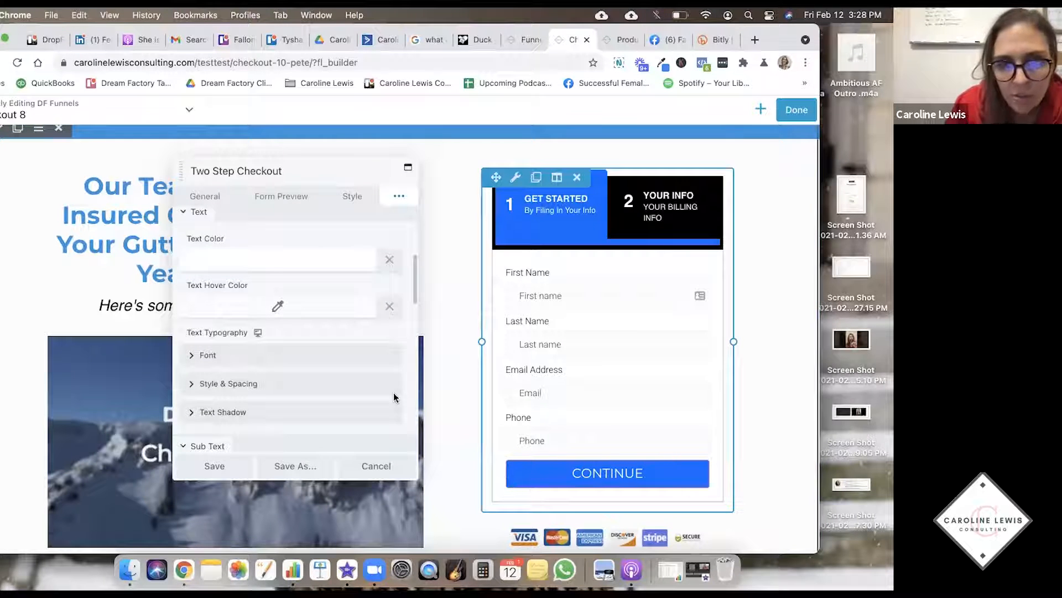
pyautogui.scroll(-8, 394, 393)
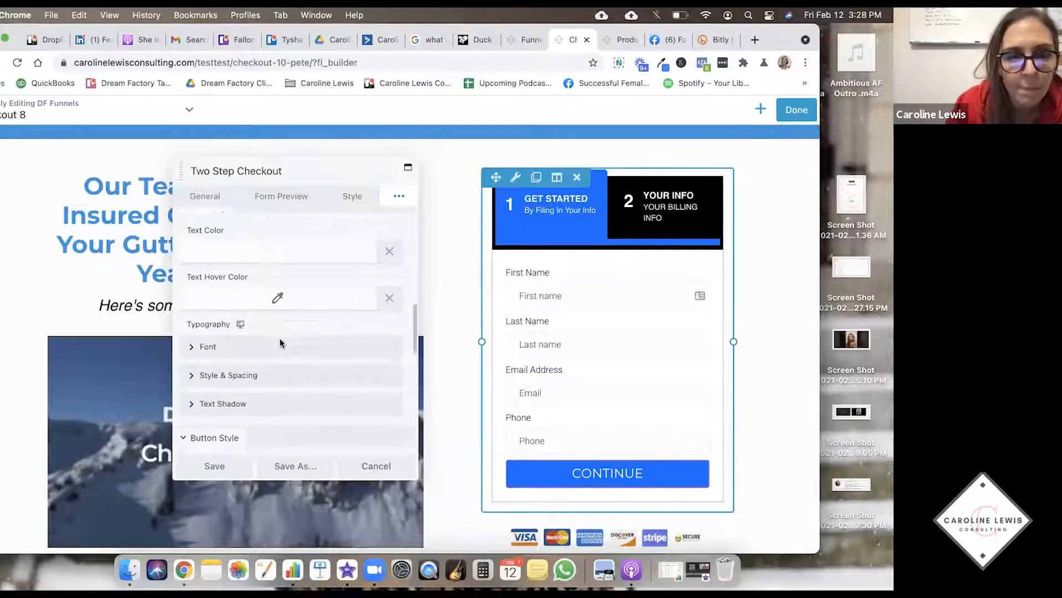
pyautogui.scroll(-5, 280, 341)
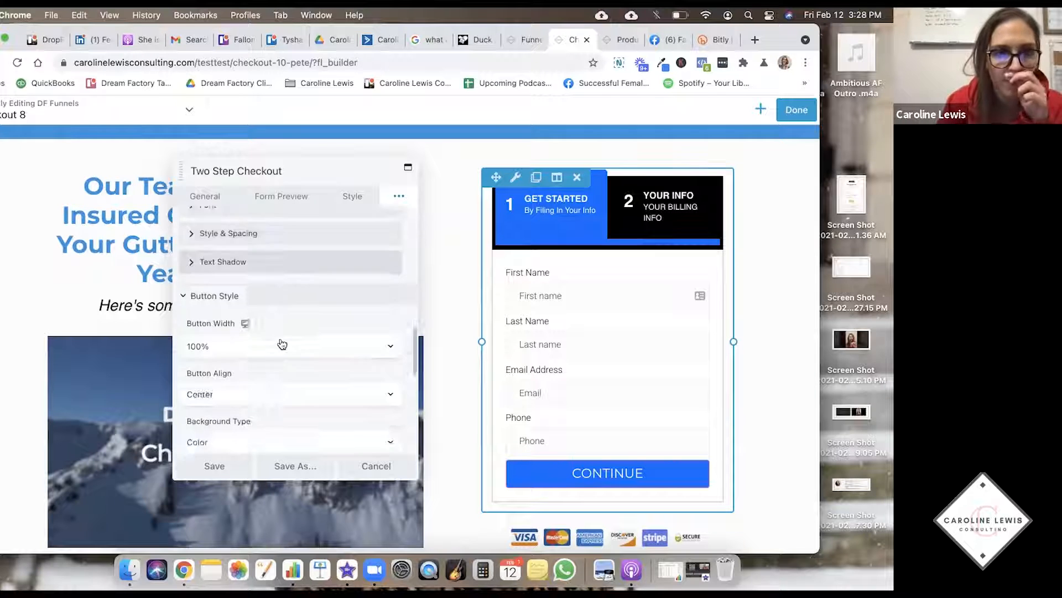
pyautogui.scroll(-6, 281, 343)
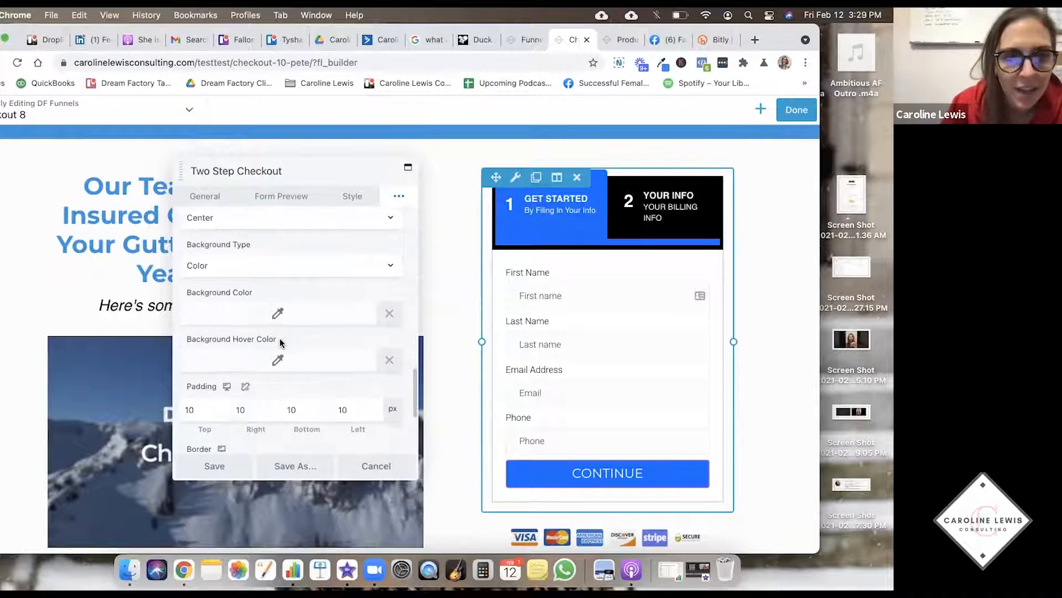
pyautogui.scroll(-1, 273, 332)
pyautogui.click(258, 310)
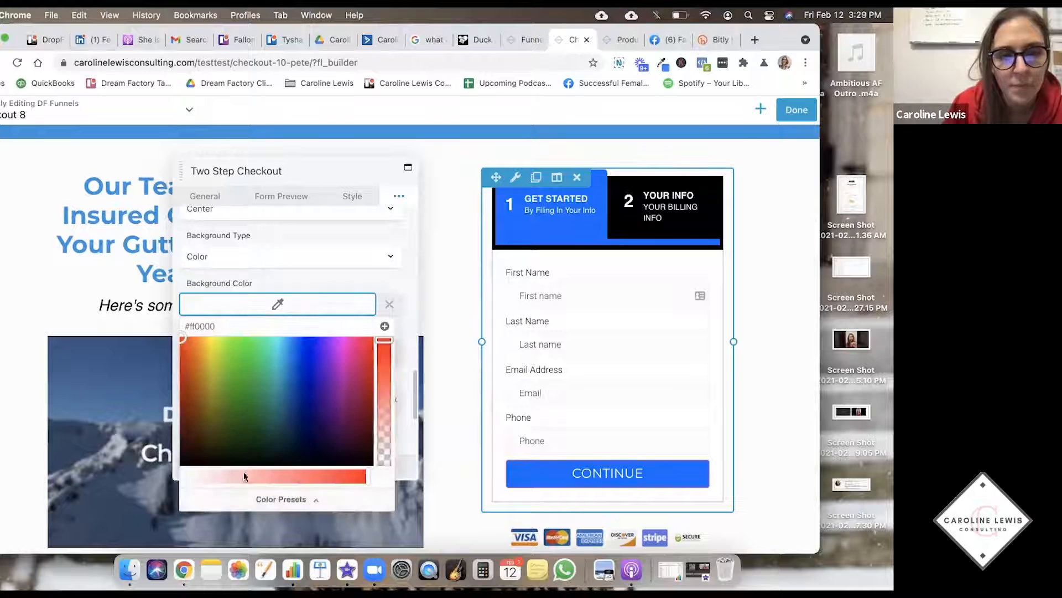
pyautogui.click(234, 498)
pyautogui.click(197, 393)
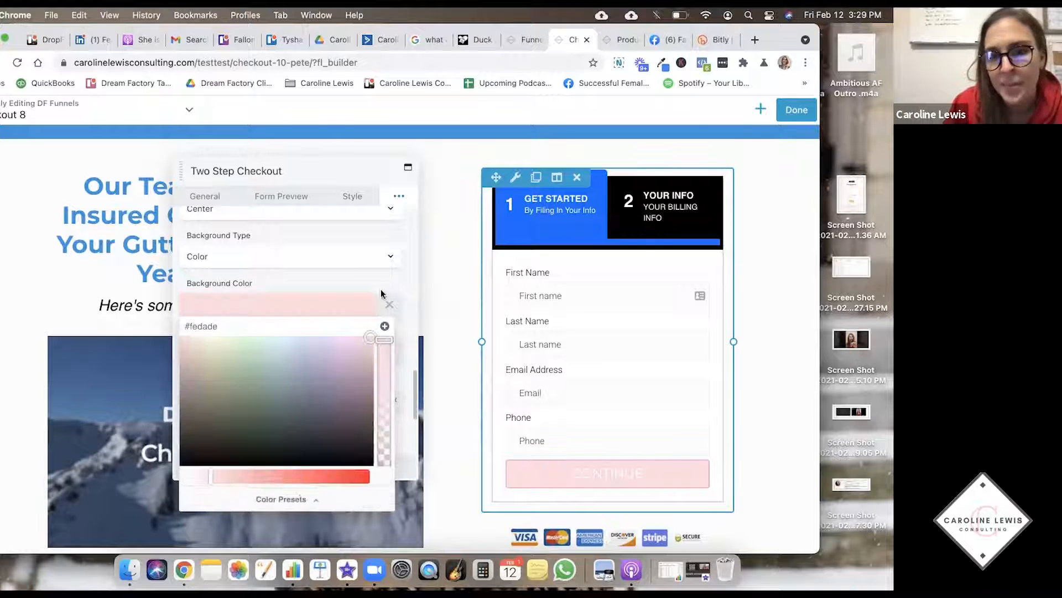
pyautogui.click(380, 293)
# - Review the Step 1 button's padding, border, radius and shadow, and top and bottom space settings
pyautogui.scroll(-5, 277, 279)
pyautogui.scroll(-5, 274, 282)
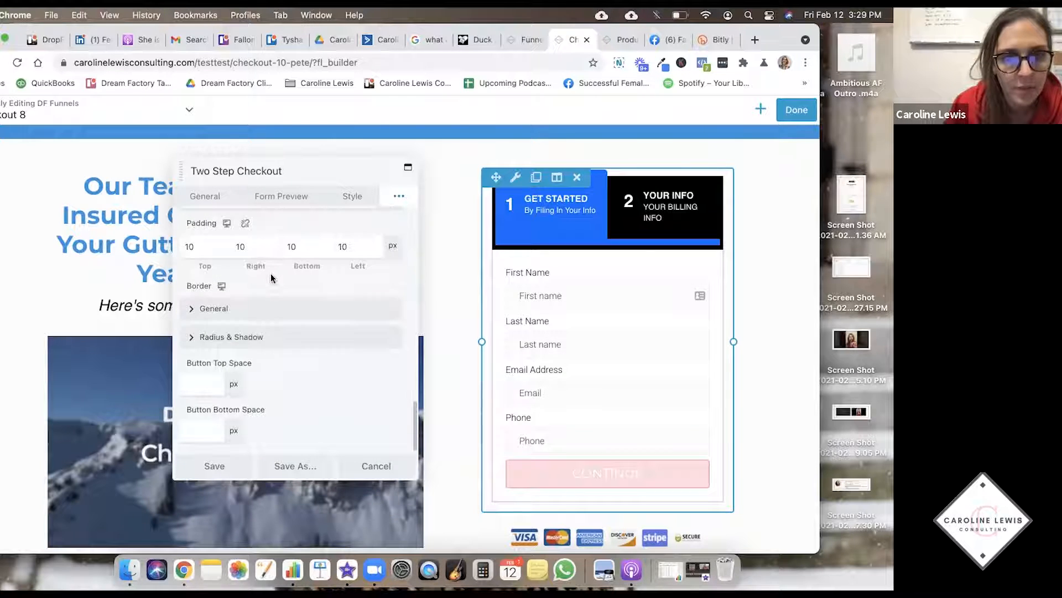
pyautogui.click(236, 309)
pyautogui.scroll(-1, 268, 316)
pyautogui.scroll(-2, 268, 315)
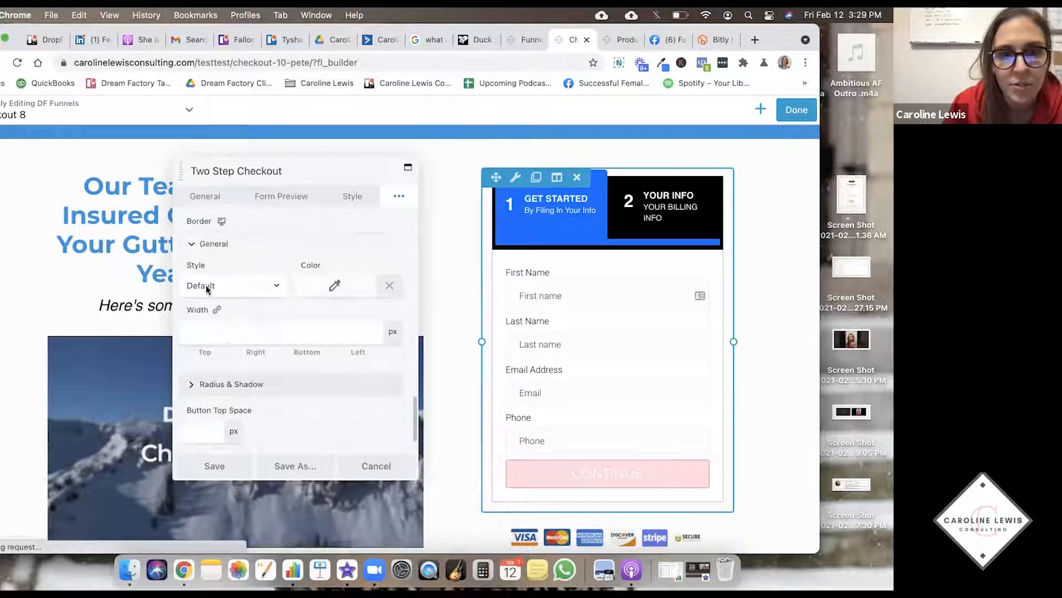
pyautogui.click(229, 249)
pyautogui.click(225, 338)
pyautogui.scroll(-2, 259, 325)
pyautogui.scroll(-1, 258, 325)
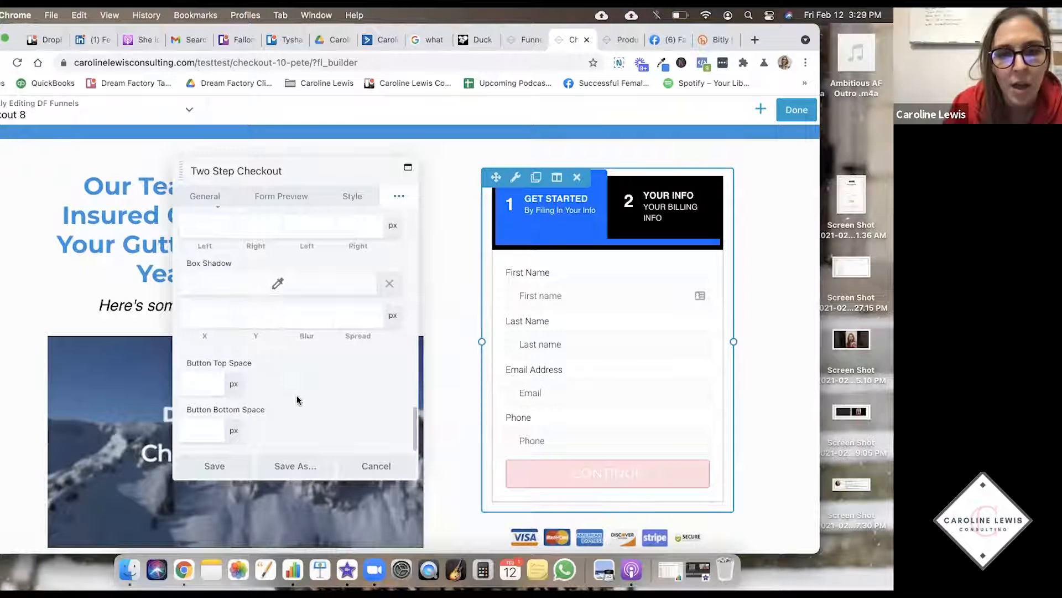
pyautogui.scroll(3, 215, 376)
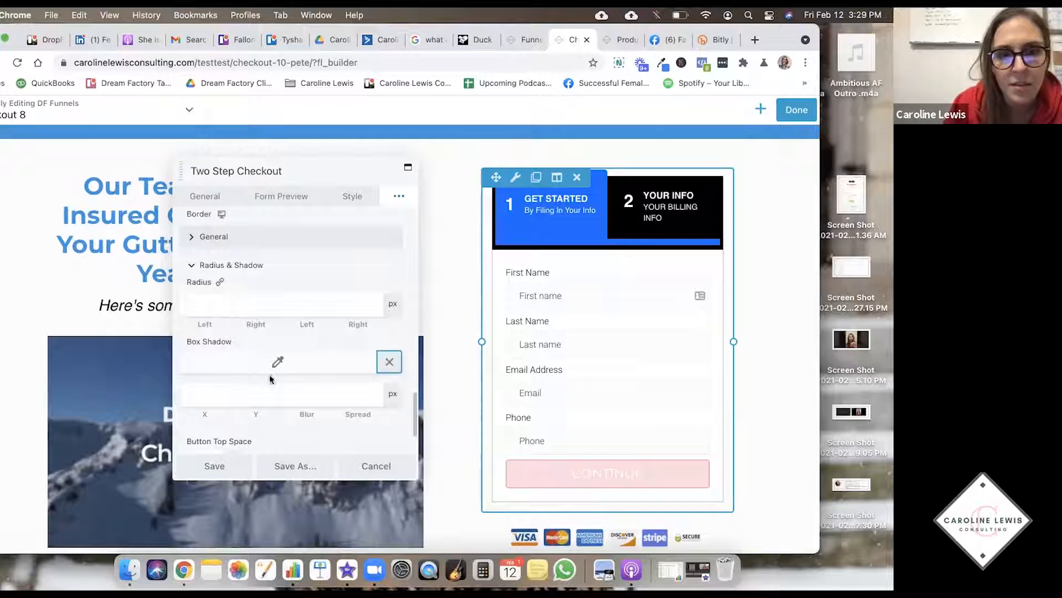
pyautogui.scroll(-2, 258, 354)
pyautogui.scroll(2, 258, 354)
pyautogui.click(227, 270)
pyautogui.scroll(5, 221, 354)
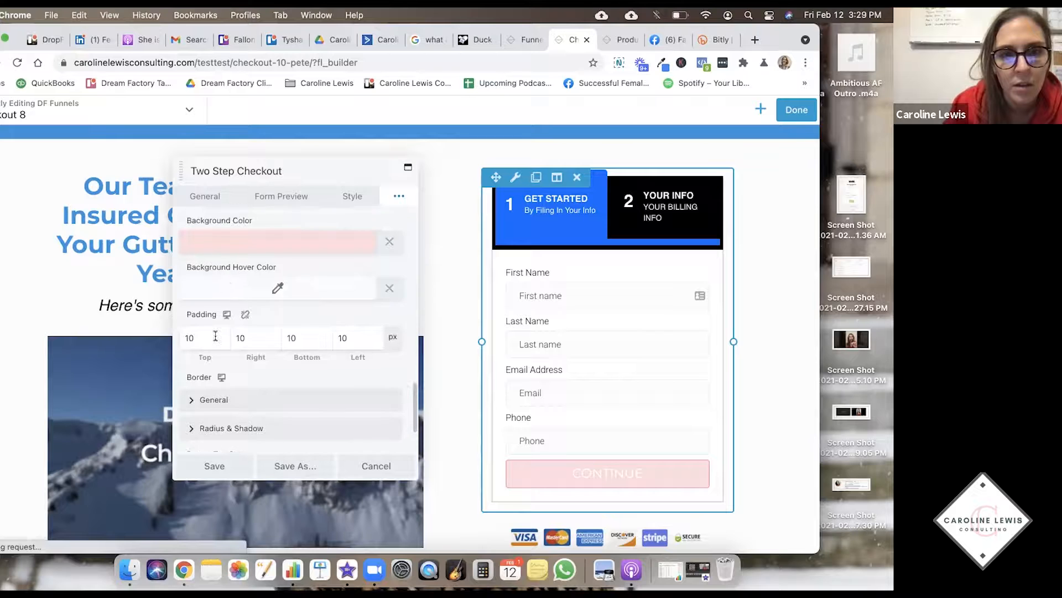
pyautogui.scroll(6, 268, 370)
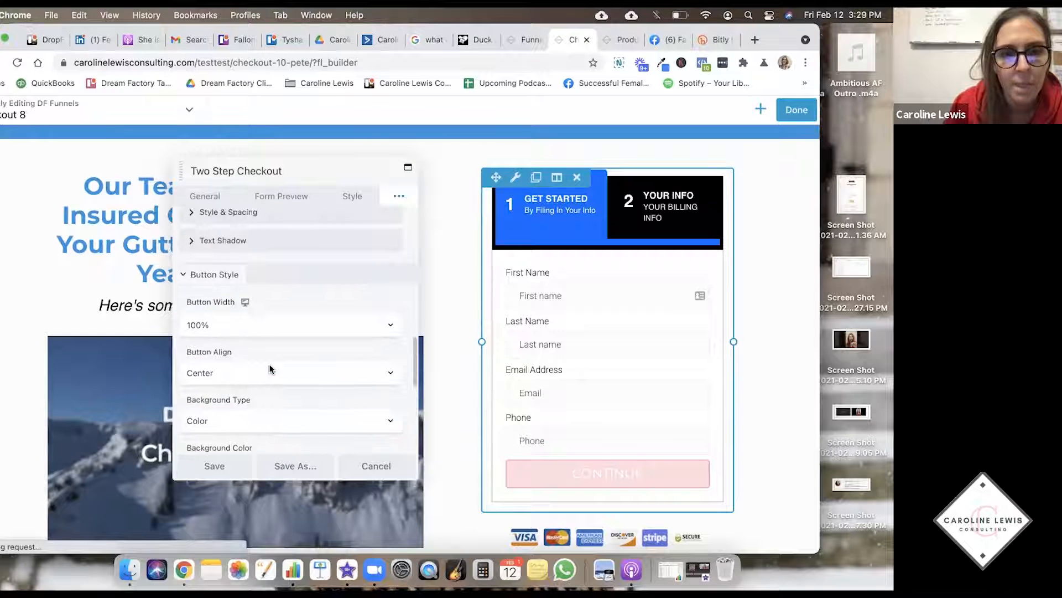
# - Examine the Step 1 button's text and sub text color, typography and text shadow settings
pyautogui.click(186, 309)
pyautogui.scroll(3, 215, 360)
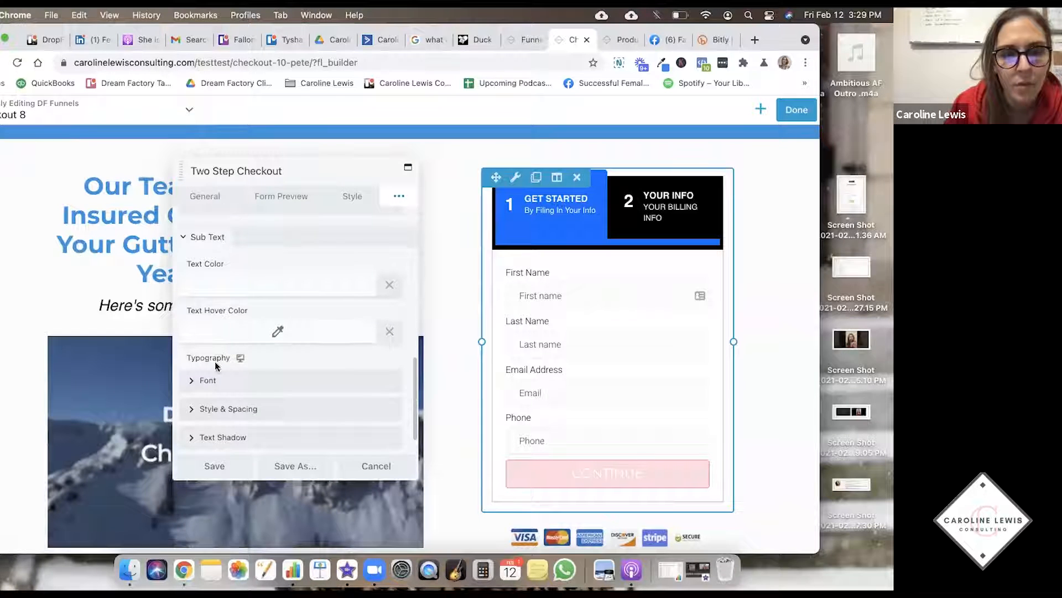
pyautogui.scroll(2, 208, 374)
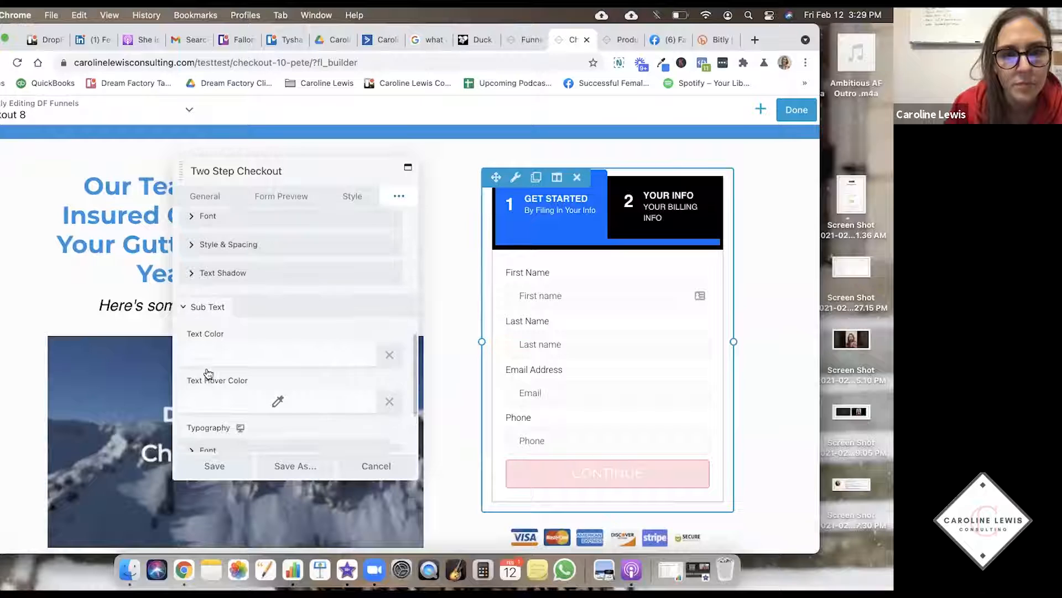
pyautogui.click(185, 310)
pyautogui.scroll(1, 208, 381)
pyautogui.click(189, 398)
pyautogui.scroll(-3, 256, 382)
pyautogui.click(191, 338)
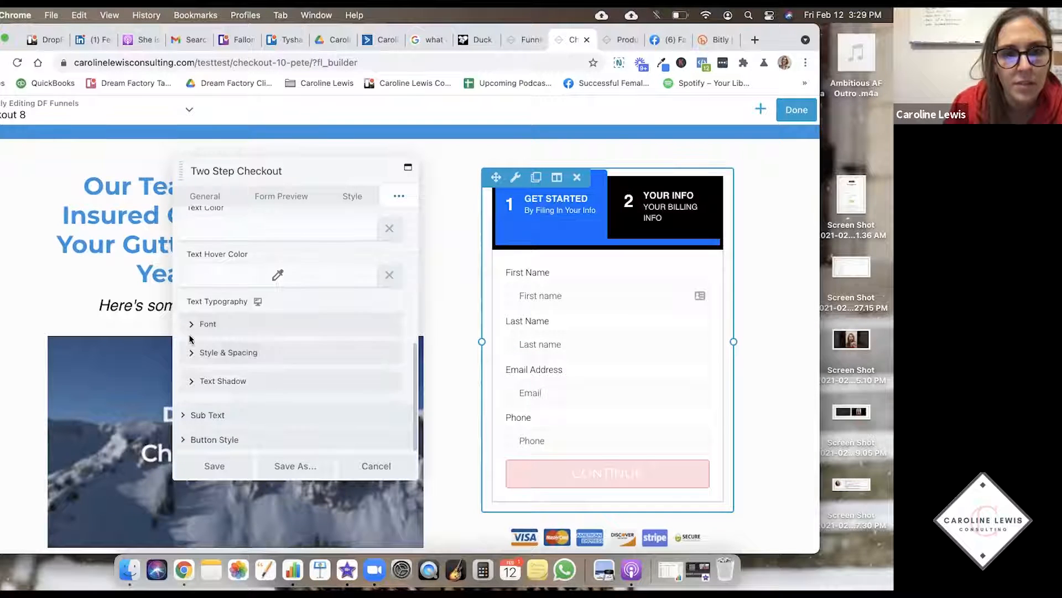
pyautogui.click(187, 414)
pyautogui.scroll(-5, 191, 403)
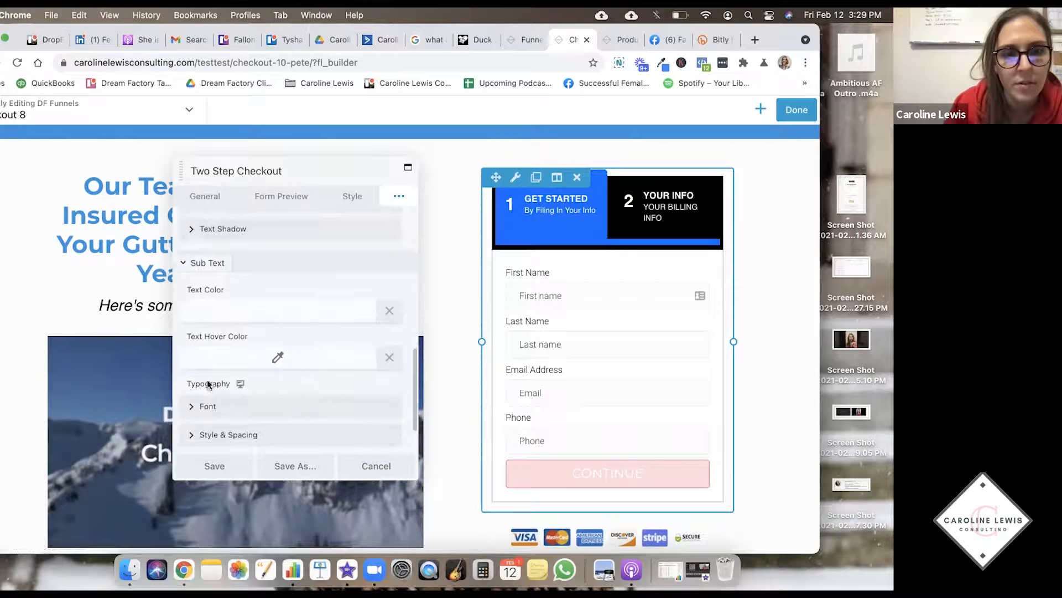
pyautogui.click(200, 407)
pyautogui.scroll(-2, 196, 406)
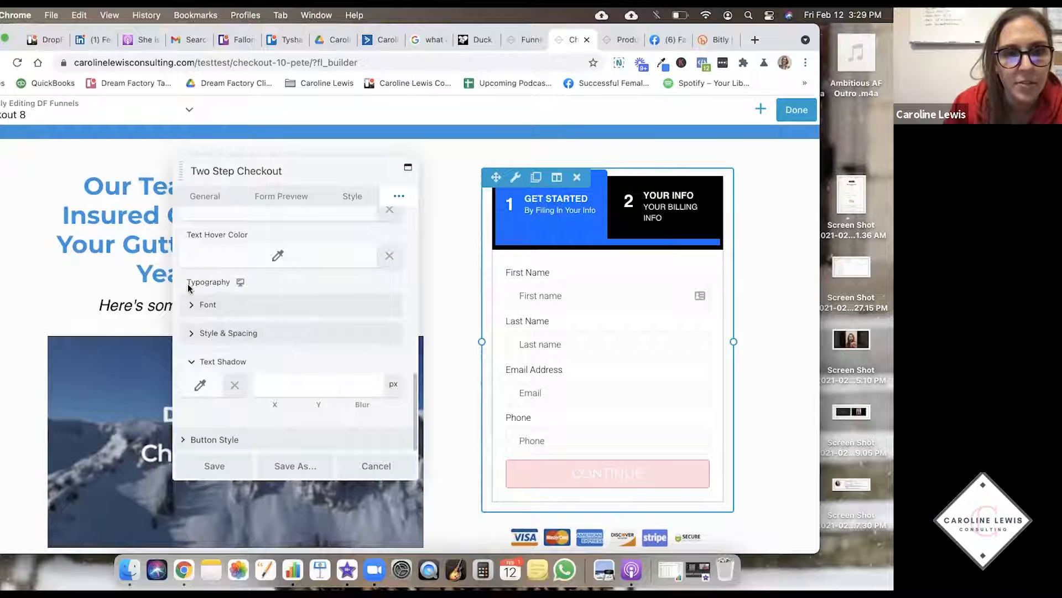
pyautogui.scroll(3, 191, 287)
pyautogui.click(185, 249)
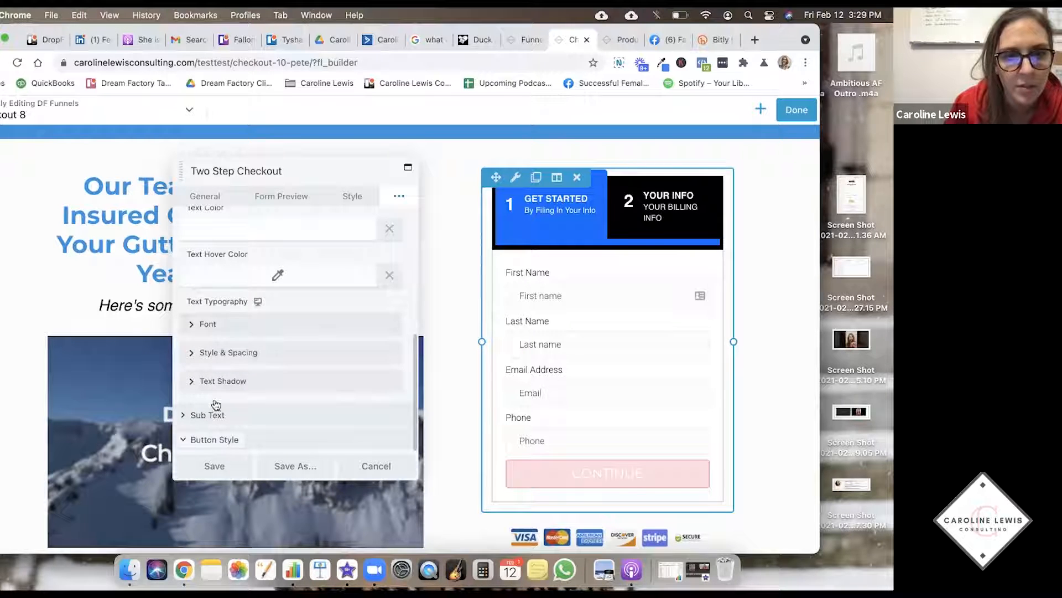
# - Try the box shadow color #e51a00 on the Step 1 button and clear it
pyautogui.scroll(-8, 216, 404)
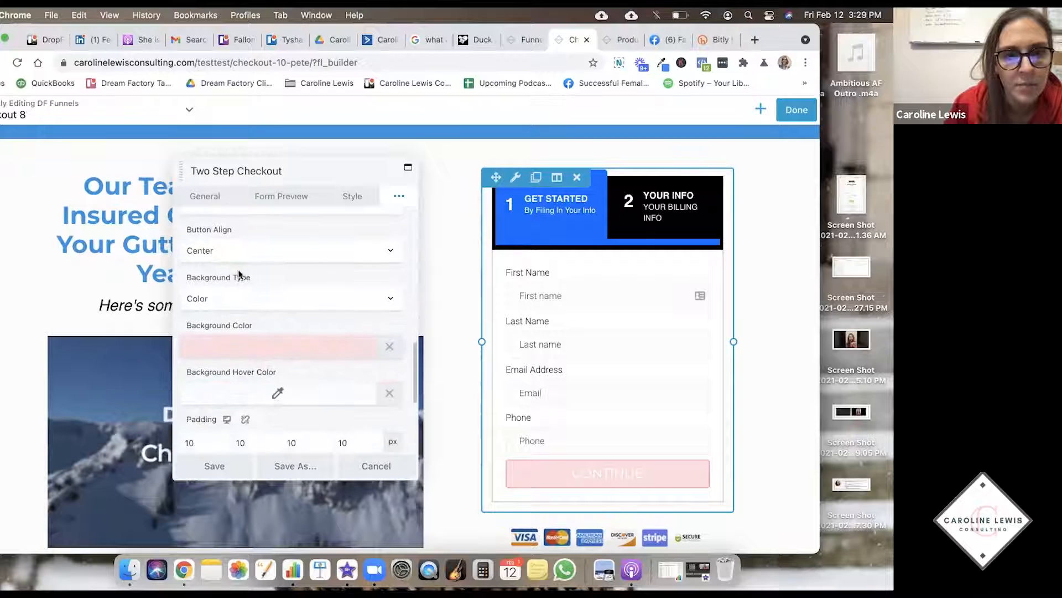
pyautogui.scroll(-6, 238, 272)
pyautogui.click(209, 337)
pyautogui.scroll(-3, 254, 321)
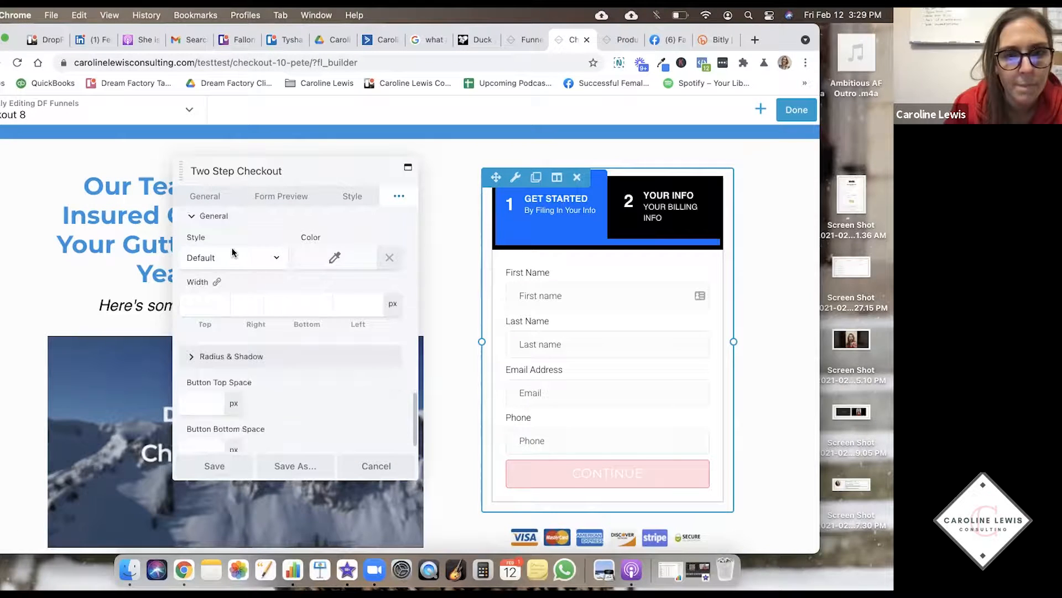
pyautogui.scroll(-1, 232, 249)
pyautogui.click(221, 337)
pyautogui.scroll(-5, 260, 321)
pyautogui.click(273, 287)
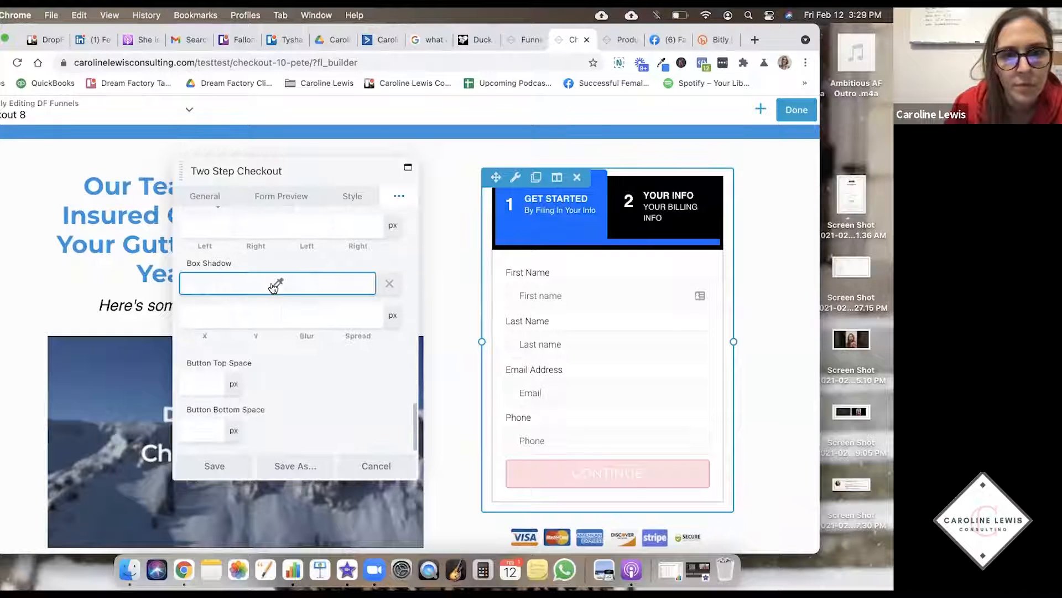
pyautogui.moveTo(181, 318)
pyautogui.mouseDown()
pyautogui.moveTo(190, 356)
pyautogui.moveTo(339, 384)
pyautogui.moveTo(332, 429)
pyautogui.moveTo(227, 446)
pyautogui.mouseUp()
pyautogui.moveTo(198, 384); pyautogui.dragTo(182, 318)
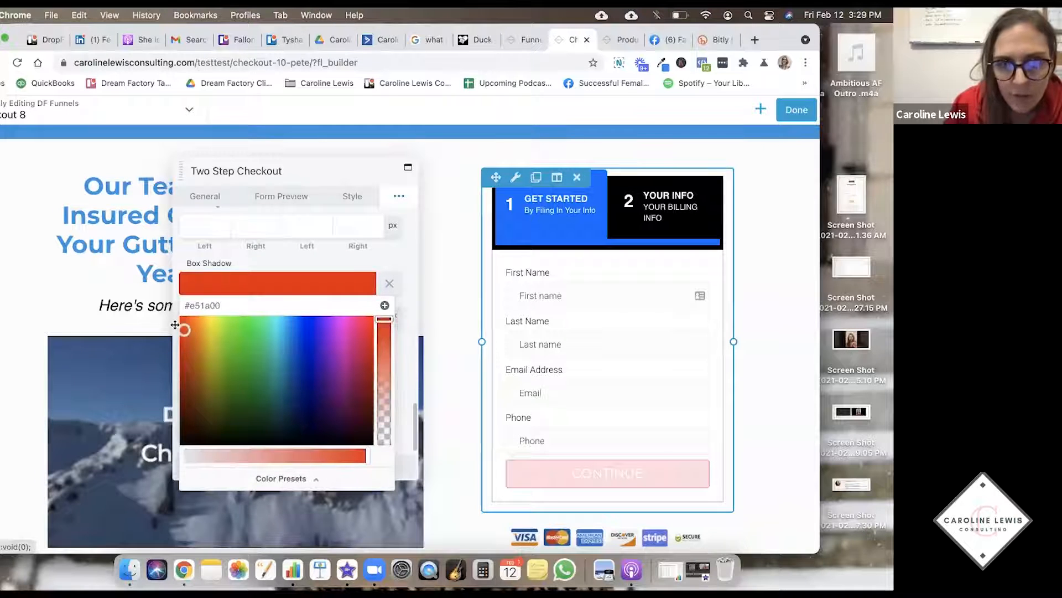
pyautogui.click(390, 283)
pyautogui.click(389, 283)
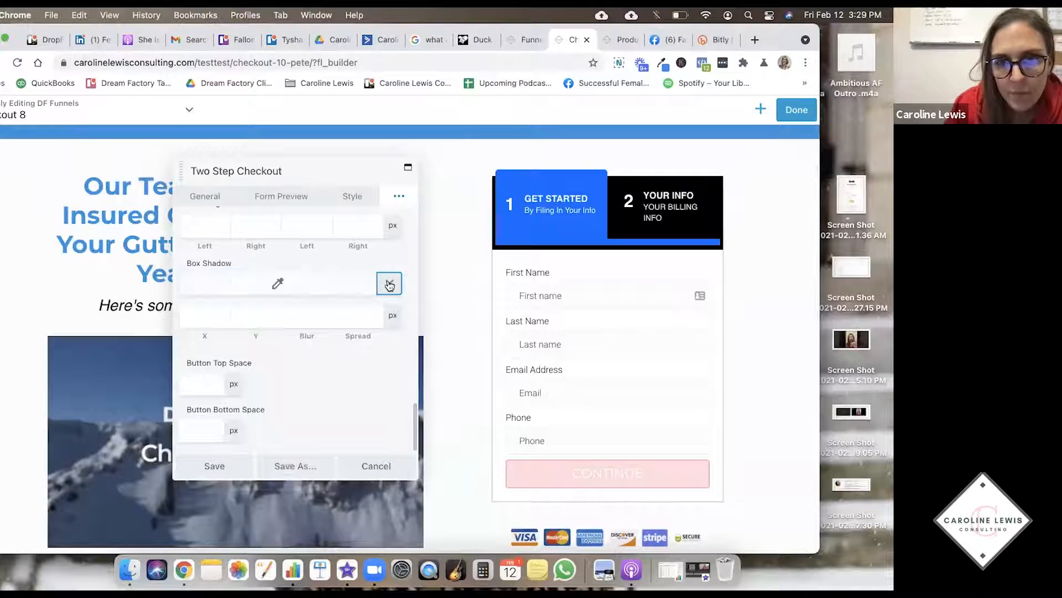
# - Try a green border color on the Step 1 button
pyautogui.scroll(4, 260, 389)
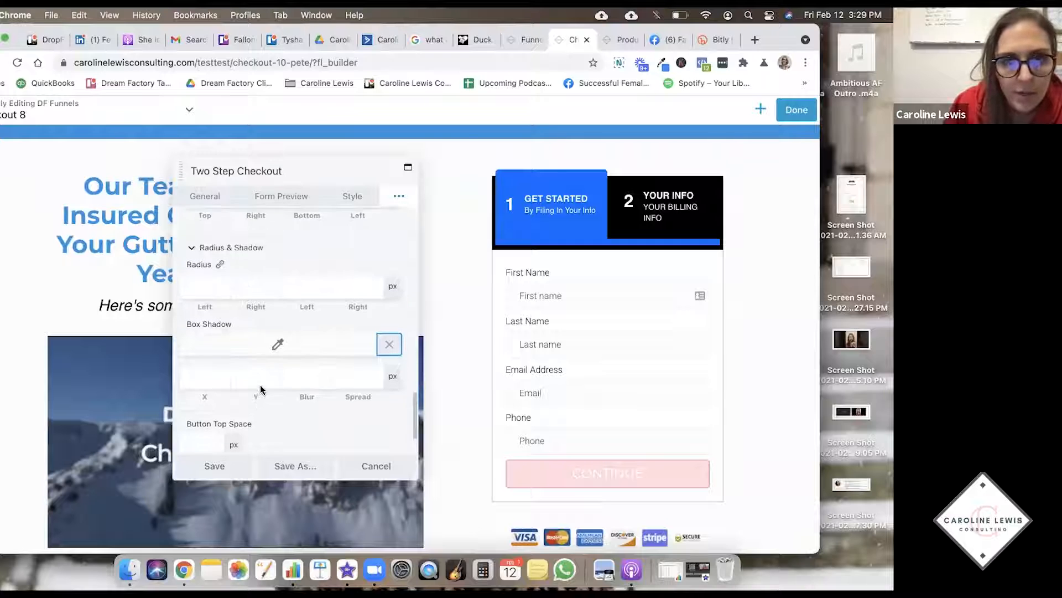
pyautogui.click(229, 308)
pyautogui.scroll(3, 229, 326)
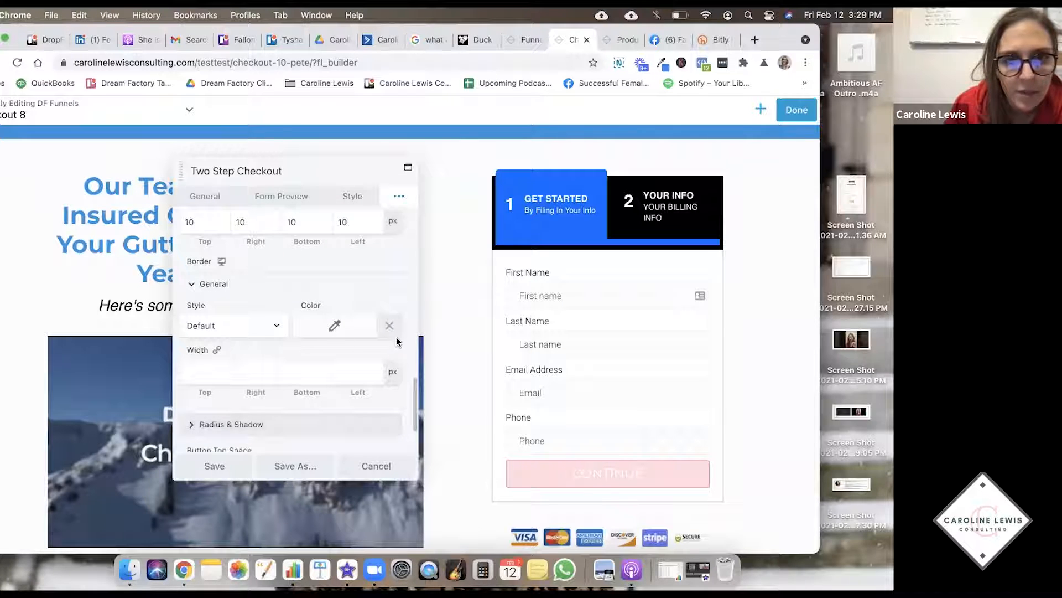
pyautogui.click(349, 325)
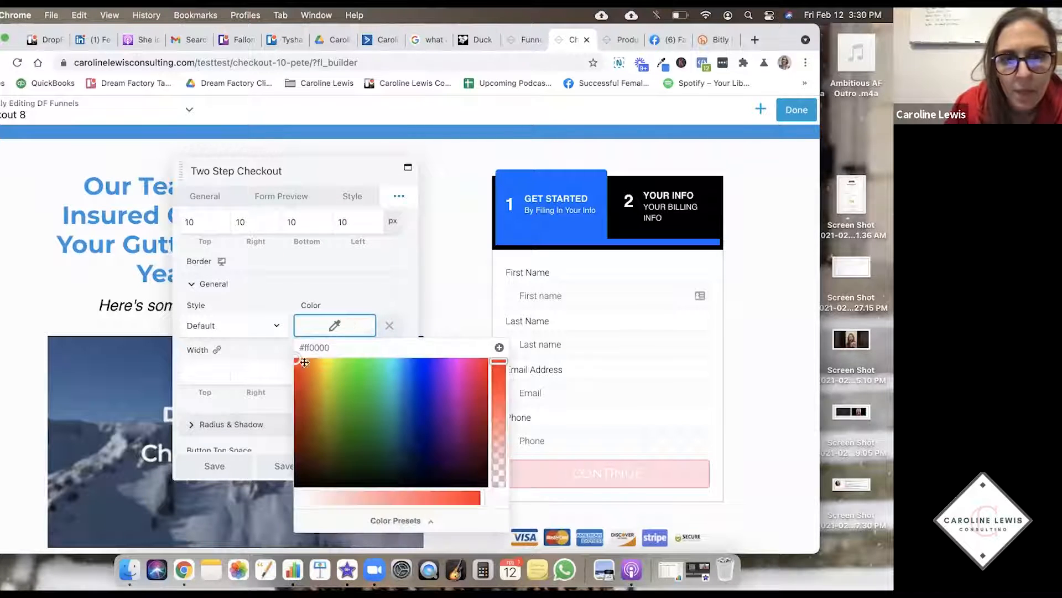
pyautogui.moveTo(295, 358)
pyautogui.mouseDown()
pyautogui.moveTo(354, 463)
pyautogui.moveTo(403, 417)
pyautogui.moveTo(394, 441)
pyautogui.moveTo(414, 407)
pyautogui.moveTo(362, 420)
pyautogui.moveTo(356, 388)
pyautogui.mouseUp()
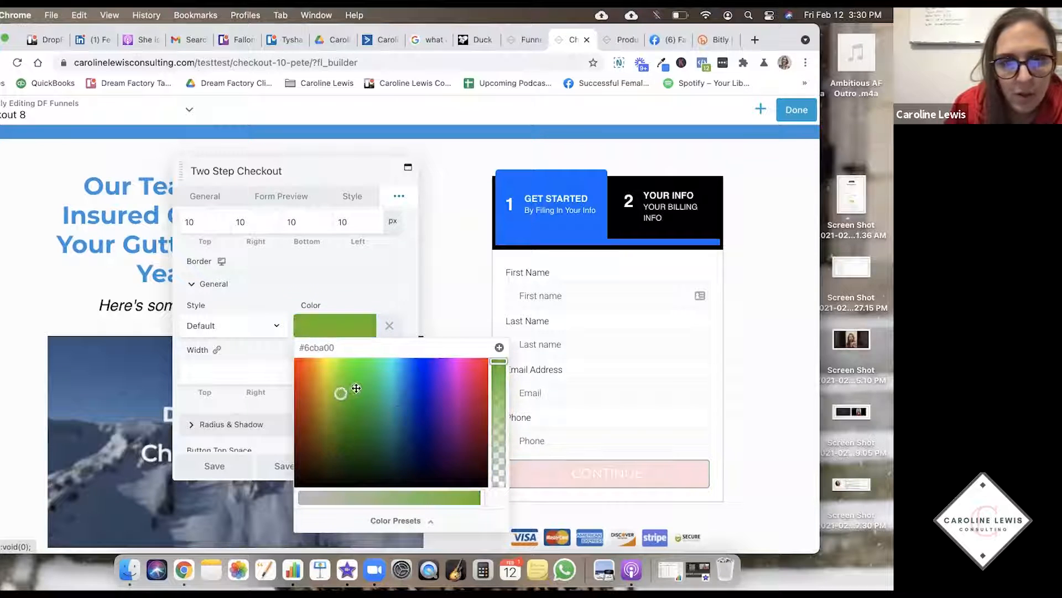
# - Set the Step 1 button's border style to None and clear its border color
pyautogui.click(271, 324)
pyautogui.click(270, 337)
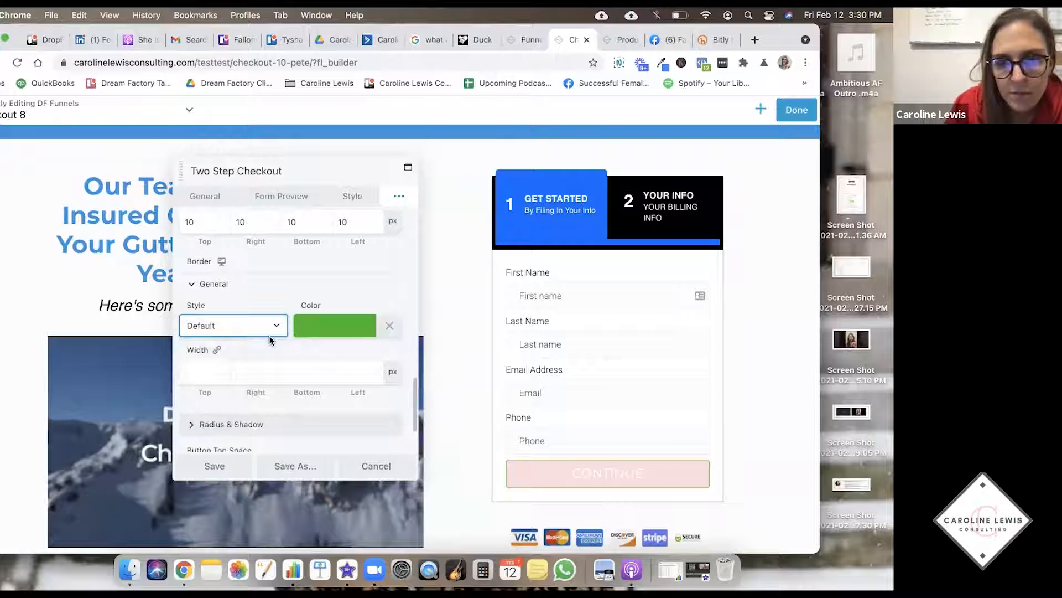
pyautogui.click(389, 327)
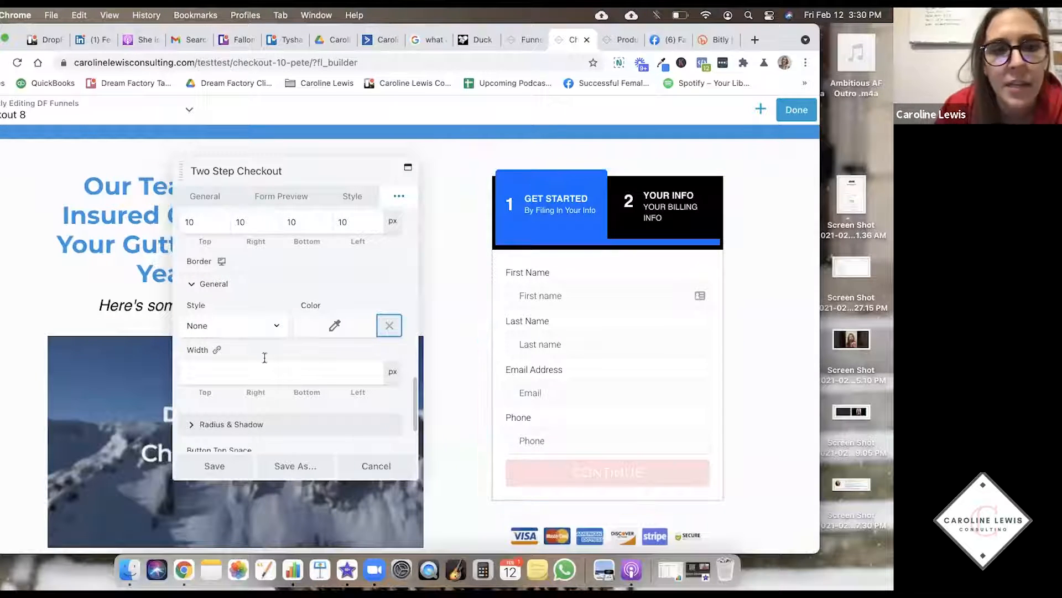
pyautogui.click(191, 284)
# - Review the checkout form's Cart Button text and typography options, its Products settings, and the Step 1 Button text settings
pyautogui.click(399, 196)
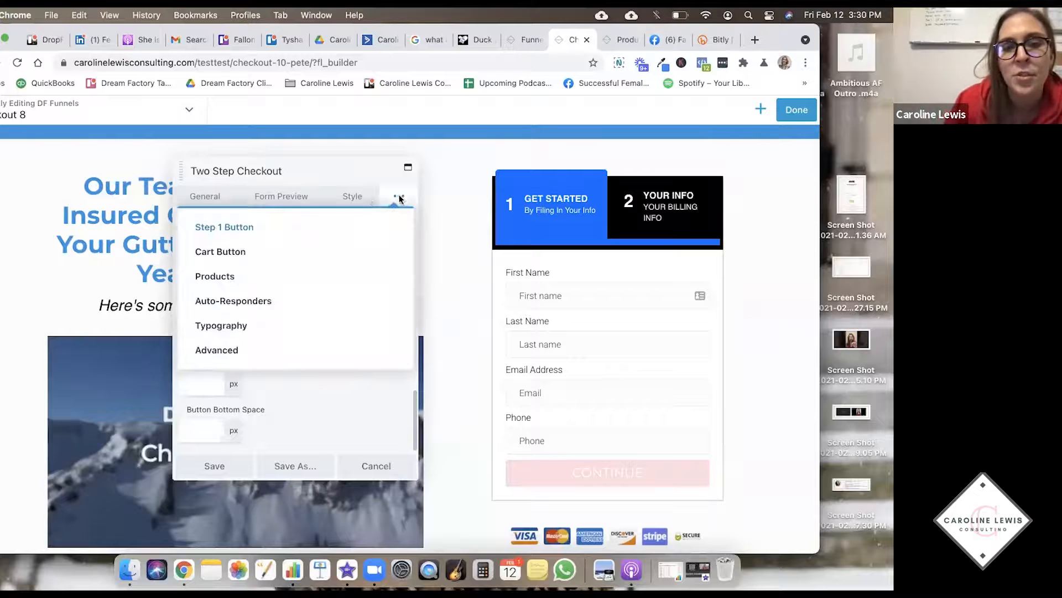
pyautogui.click(219, 252)
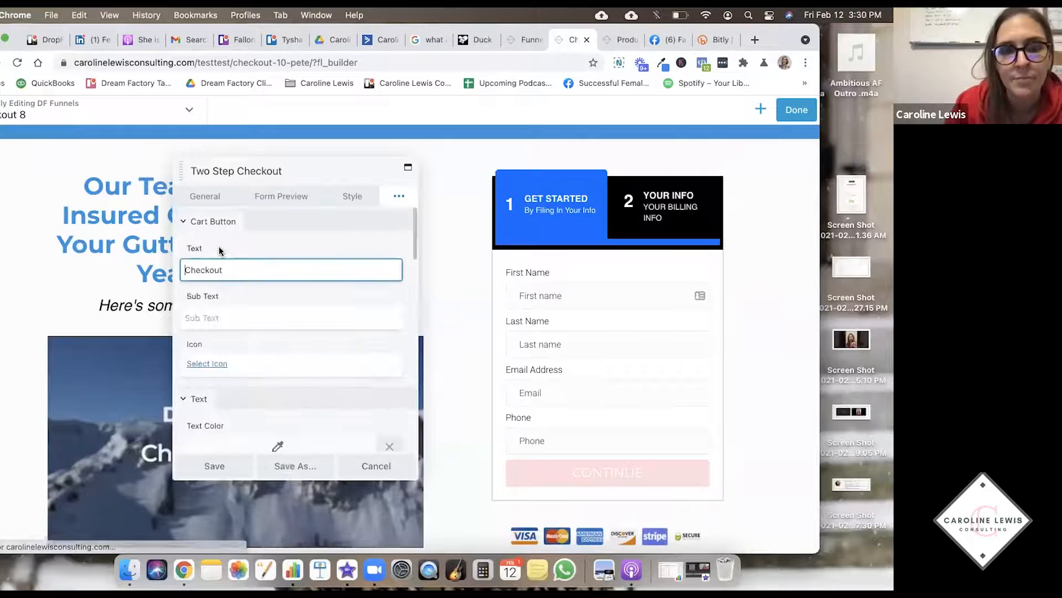
pyautogui.scroll(-5, 244, 266)
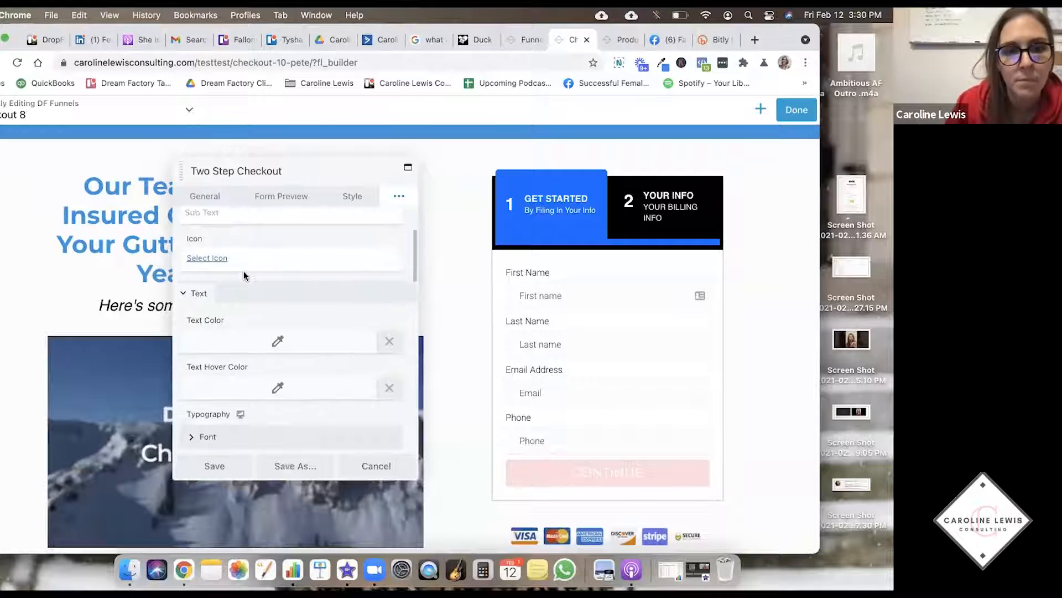
pyautogui.scroll(-10, 244, 275)
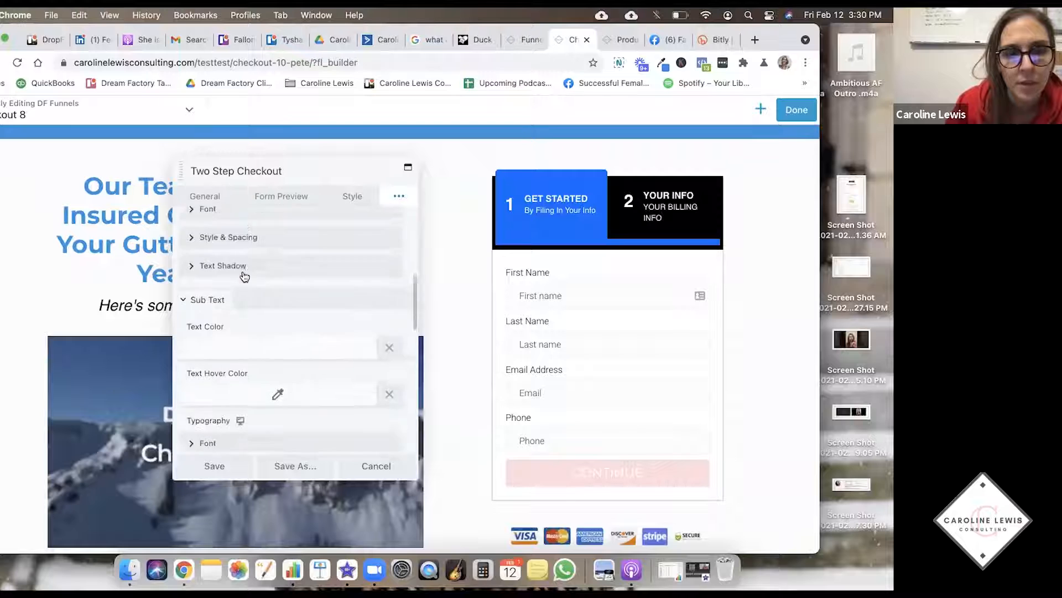
pyautogui.click(403, 201)
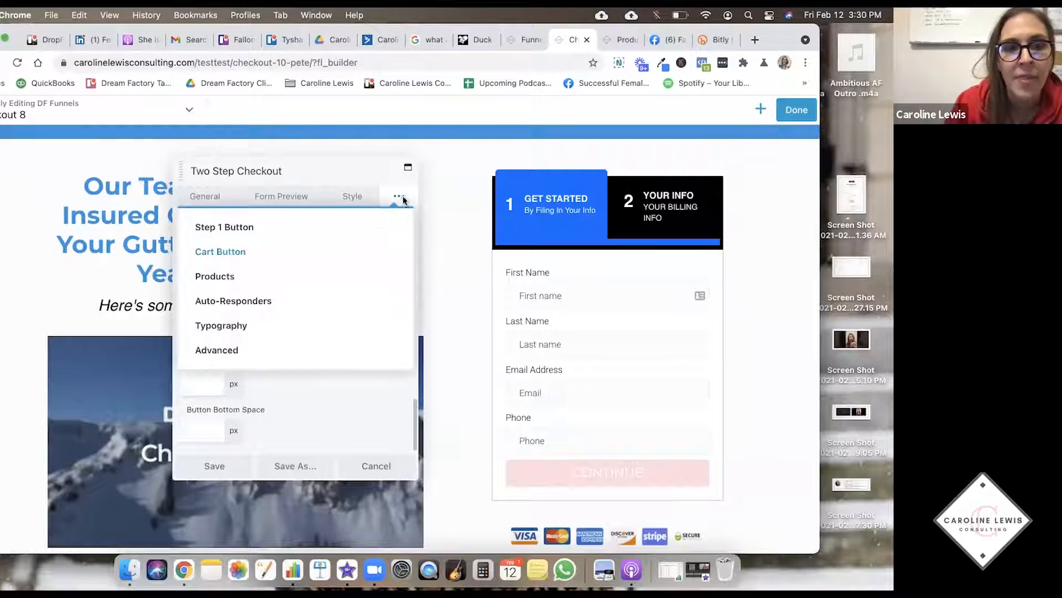
pyautogui.click(242, 277)
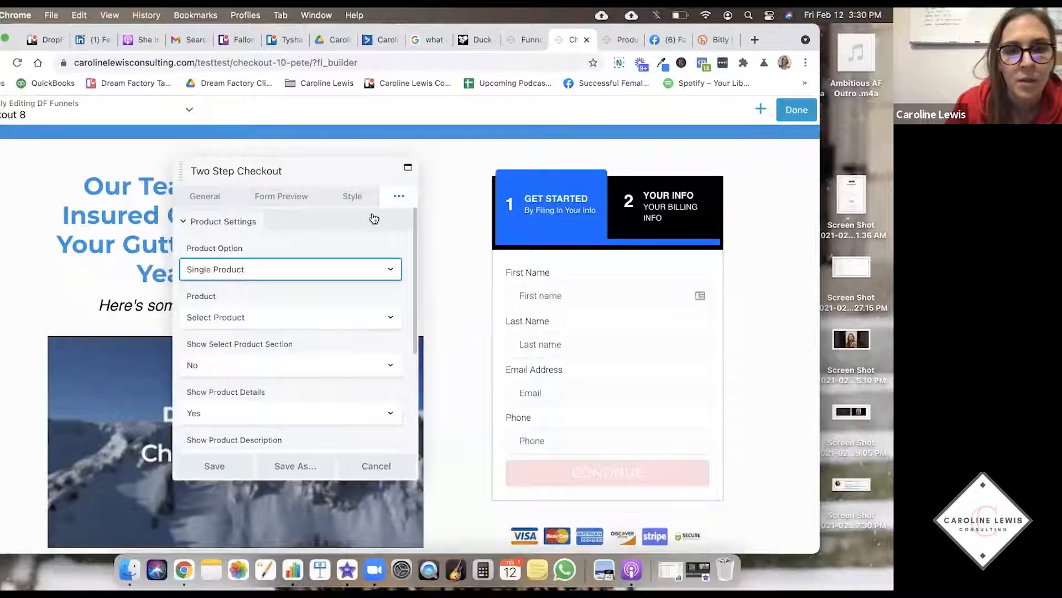
pyautogui.click(399, 196)
pyautogui.click(242, 237)
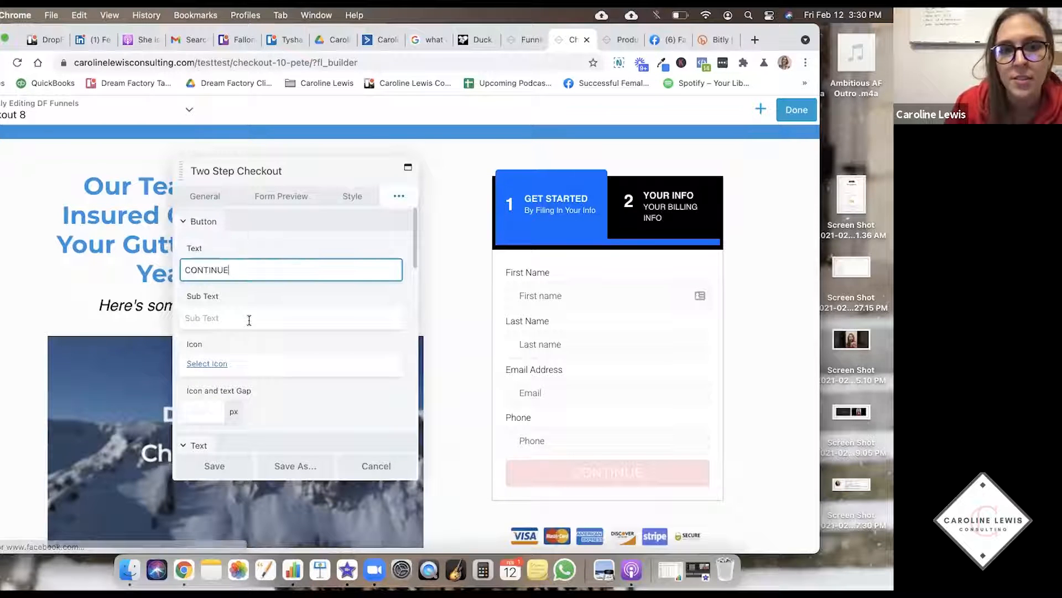
pyautogui.click(397, 198)
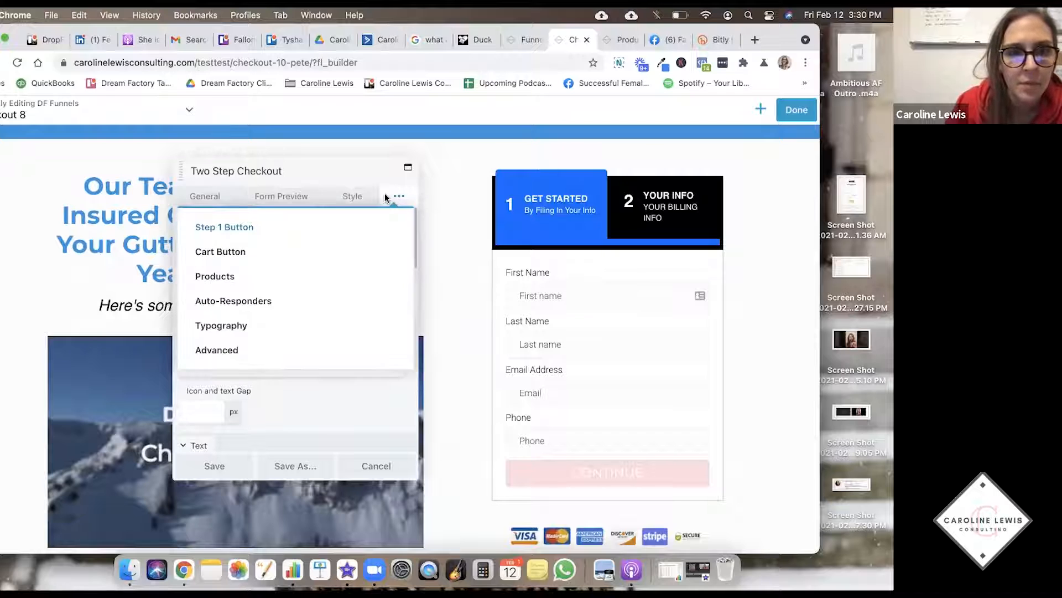
pyautogui.click(252, 227)
pyautogui.scroll(-5, 259, 230)
pyautogui.scroll(3, 244, 283)
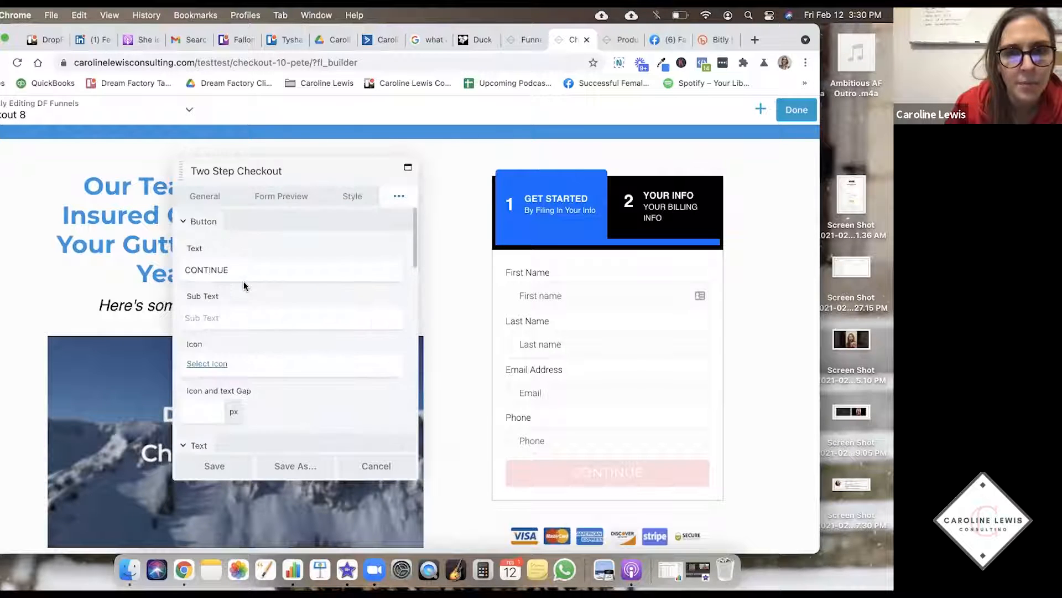
# - Switch the form preview to Step 2 and check the billing address and payment method sections
pyautogui.click(209, 204)
pyautogui.click(280, 196)
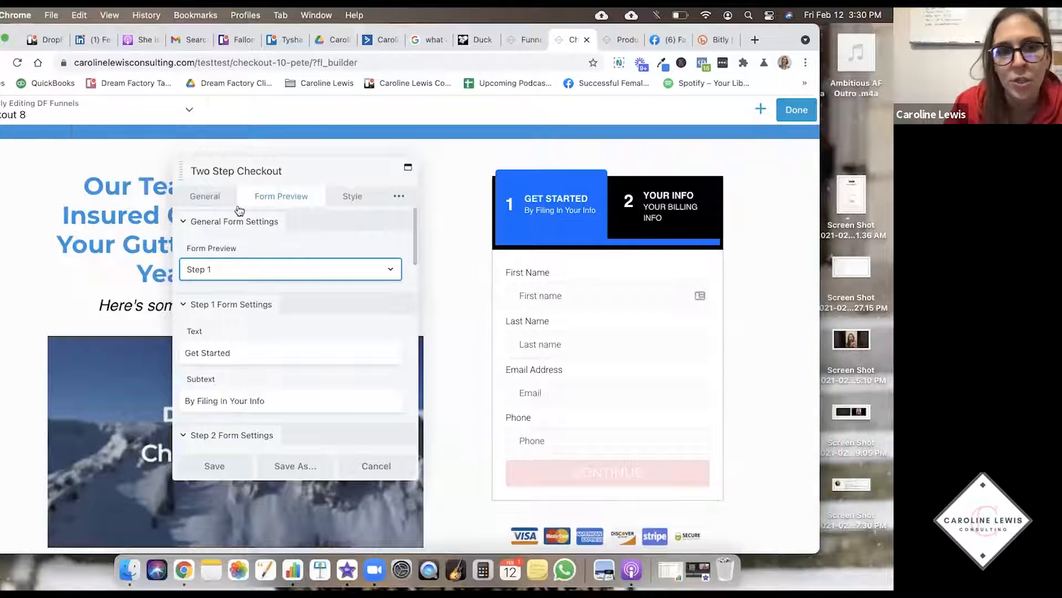
pyautogui.click(219, 266)
pyautogui.click(215, 278)
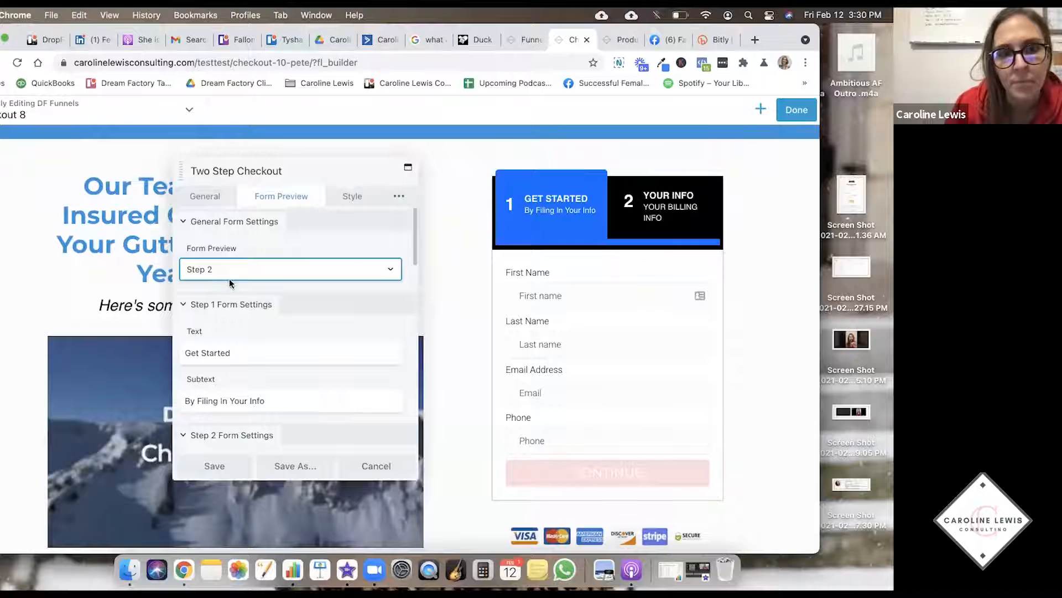
pyautogui.click(353, 199)
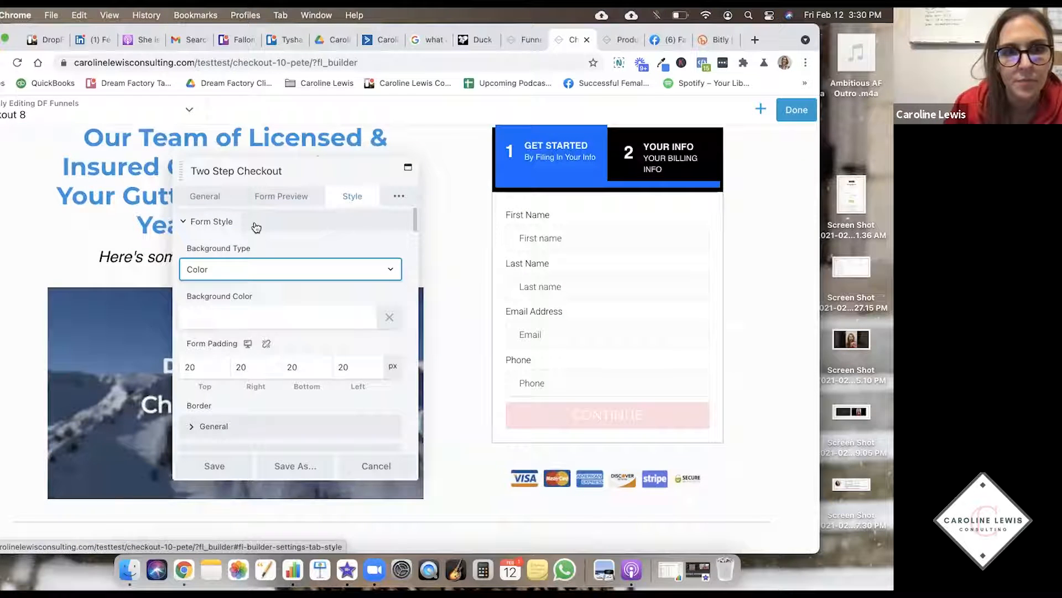
pyautogui.scroll(-3, 252, 261)
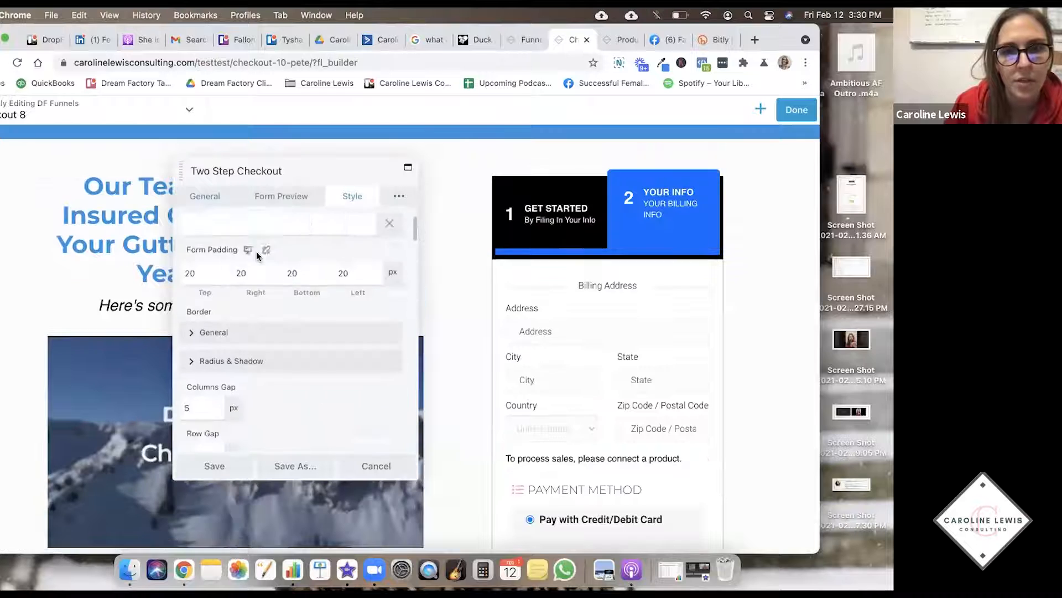
pyautogui.scroll(3, 257, 251)
pyautogui.scroll(-1, 253, 280)
pyautogui.scroll(-3, 488, 257)
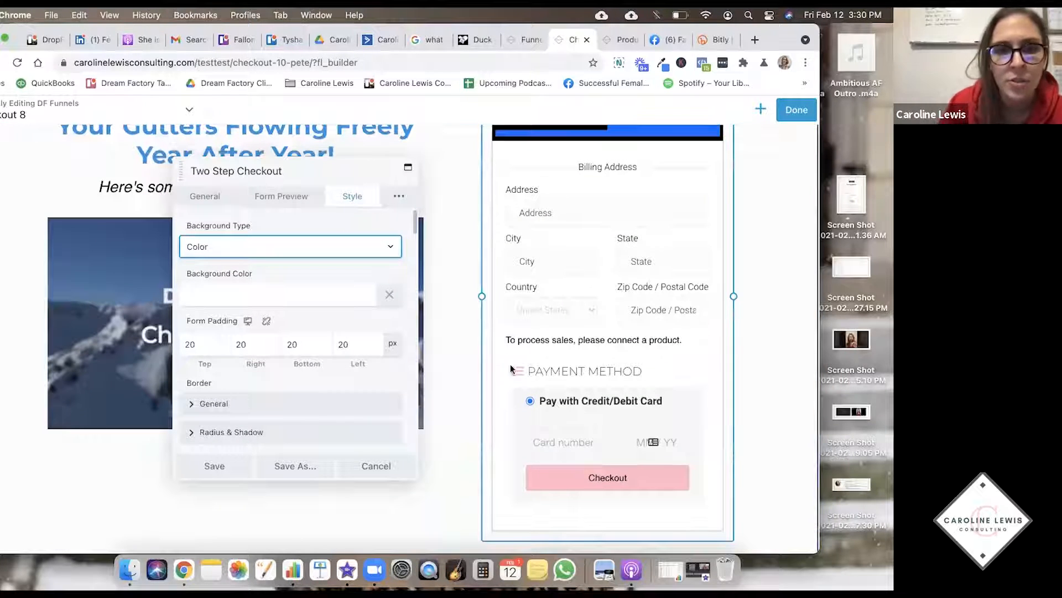
# - Keep the checkout's product option at Single Product and assign Test Product as its product
pyautogui.click(396, 199)
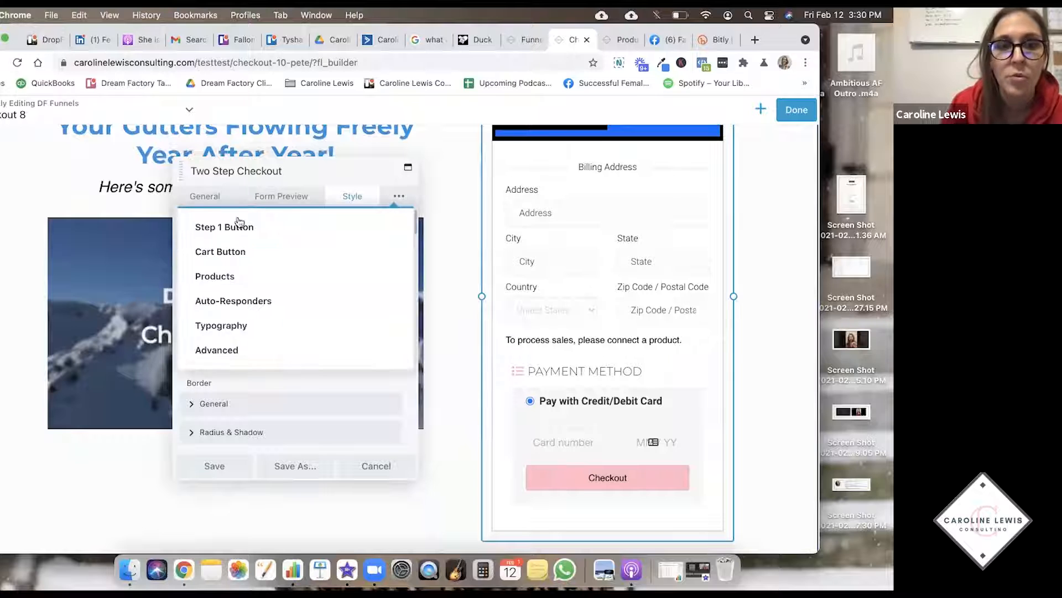
pyautogui.click(226, 276)
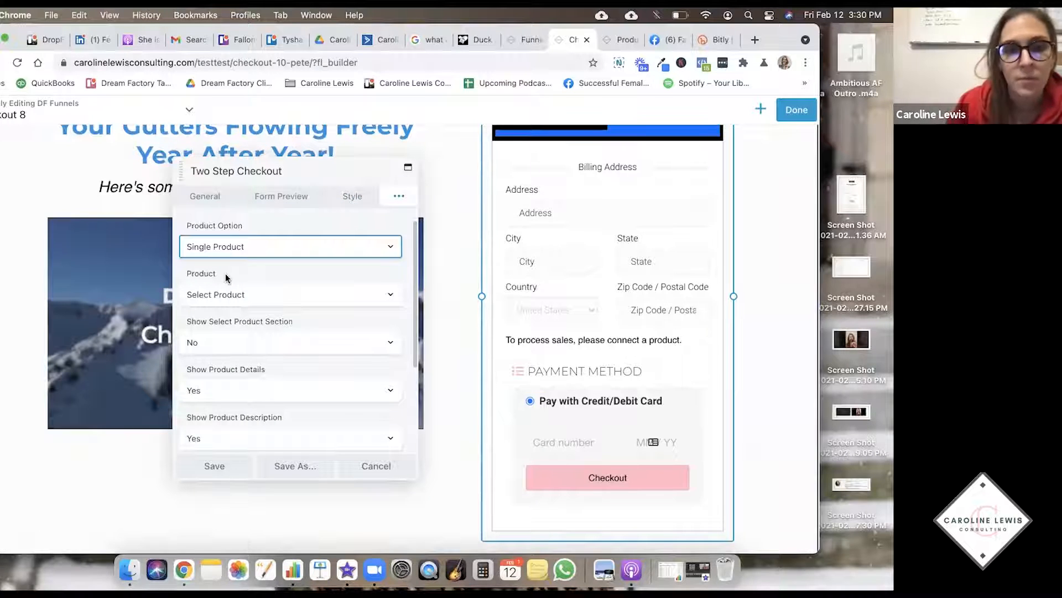
pyautogui.click(239, 246)
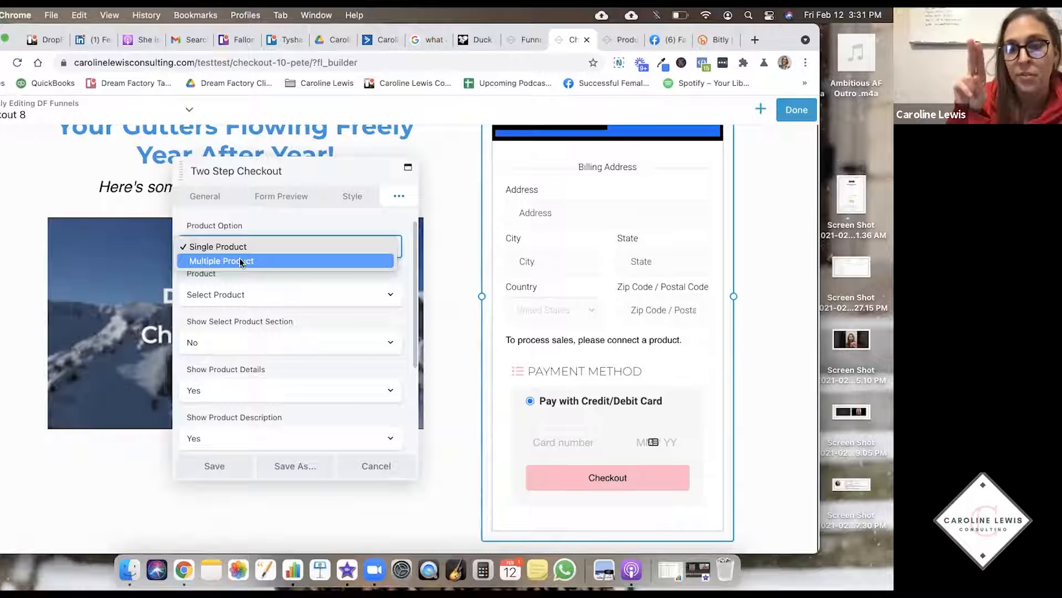
pyautogui.click(238, 247)
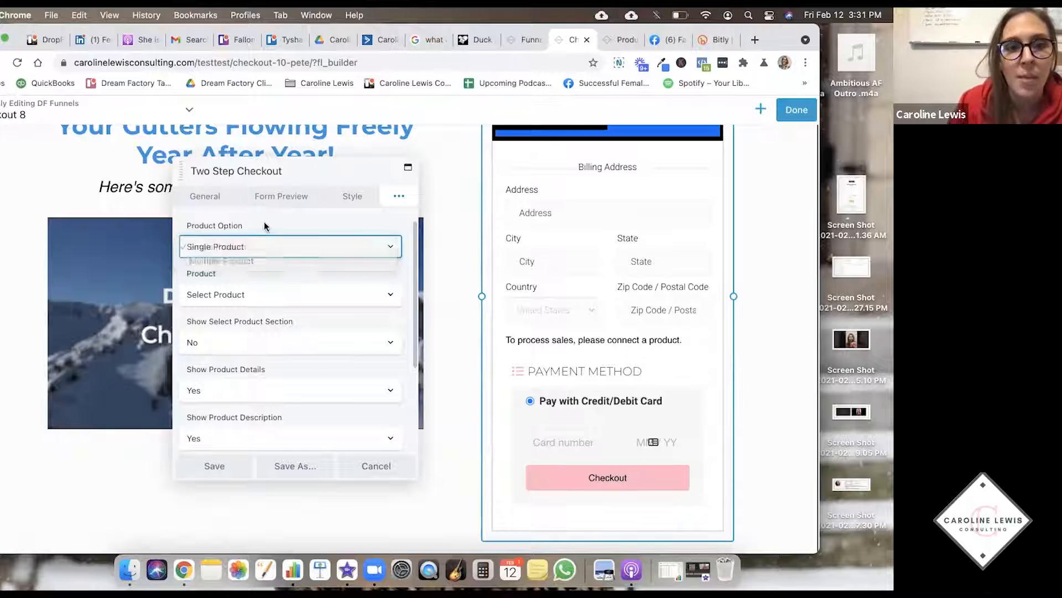
pyautogui.click(242, 295)
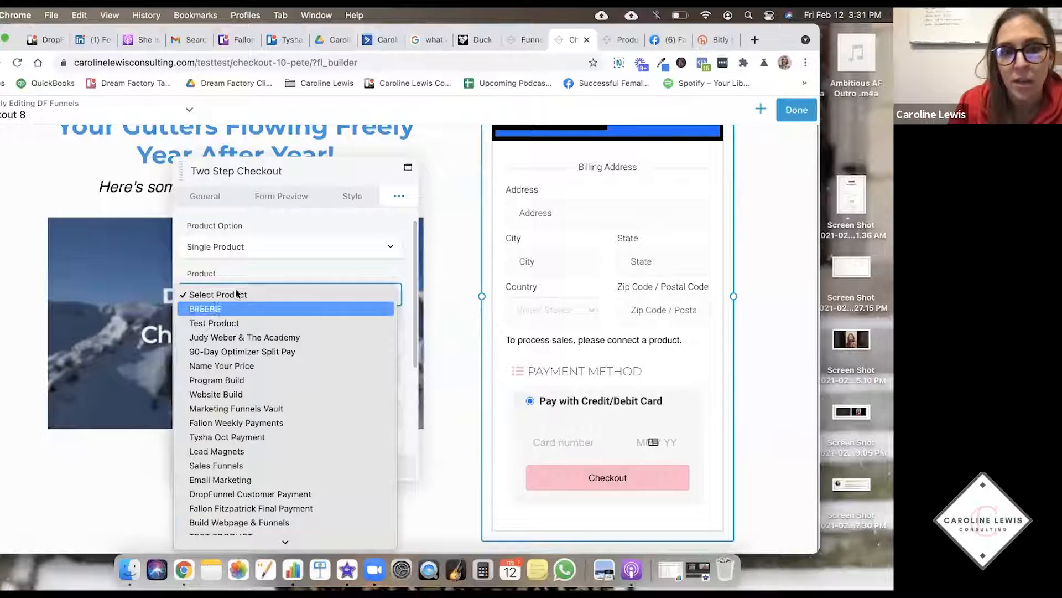
pyautogui.click(237, 322)
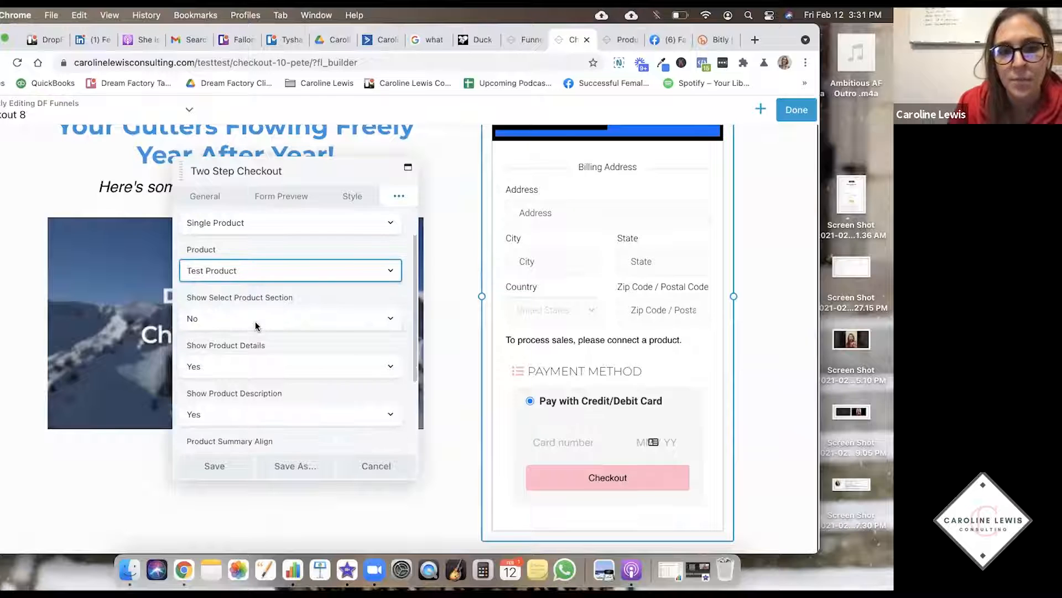
# - Check the order summary in the form preview and the choices for showing product details
pyautogui.scroll(-3, 255, 321)
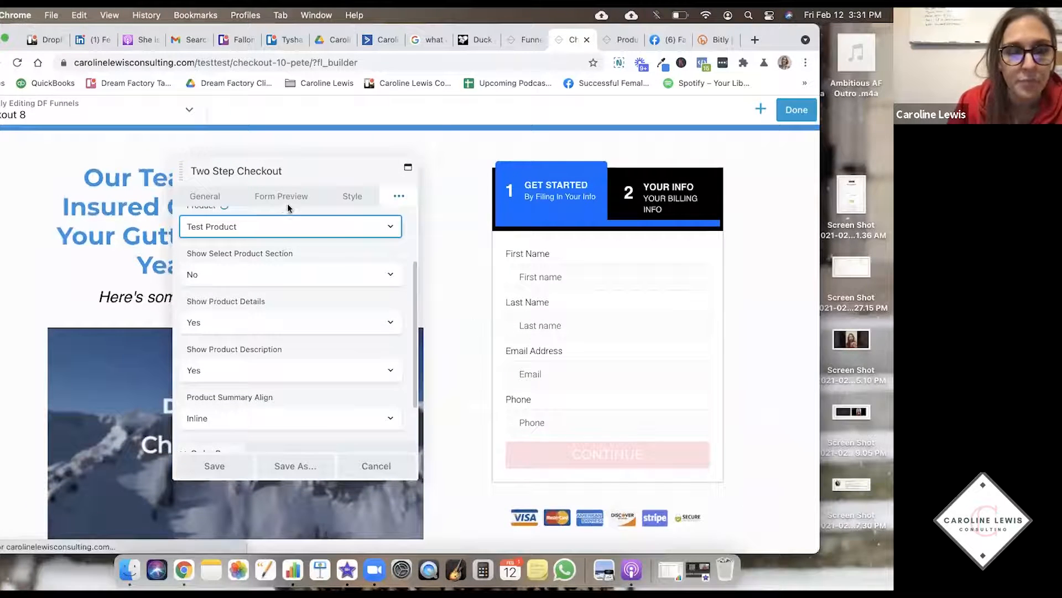
pyautogui.scroll(-3, 473, 309)
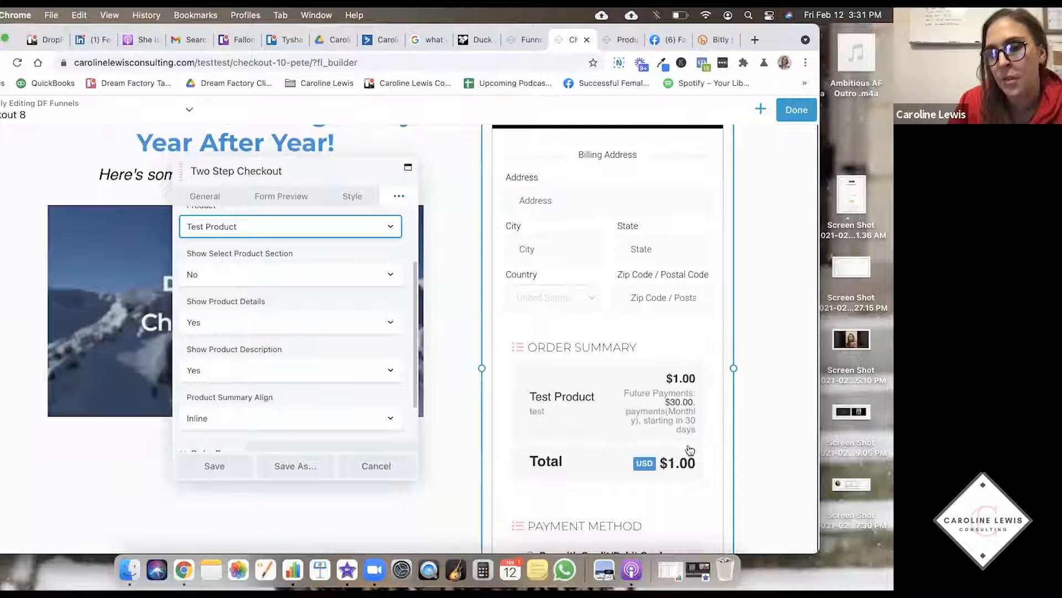
pyautogui.scroll(-2, 636, 348)
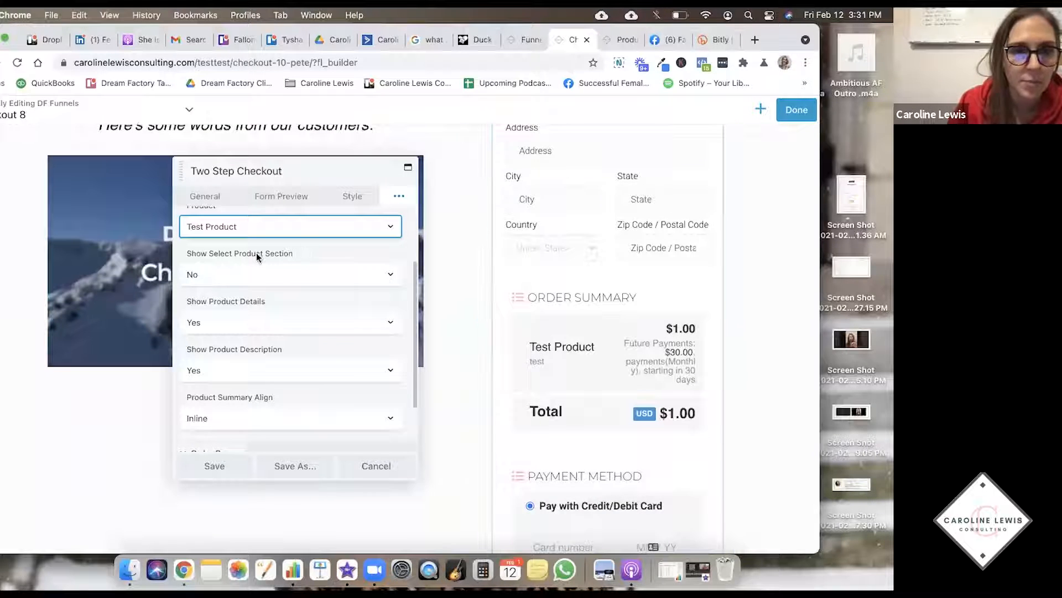
pyautogui.scroll(-1, 257, 252)
pyautogui.click(229, 302)
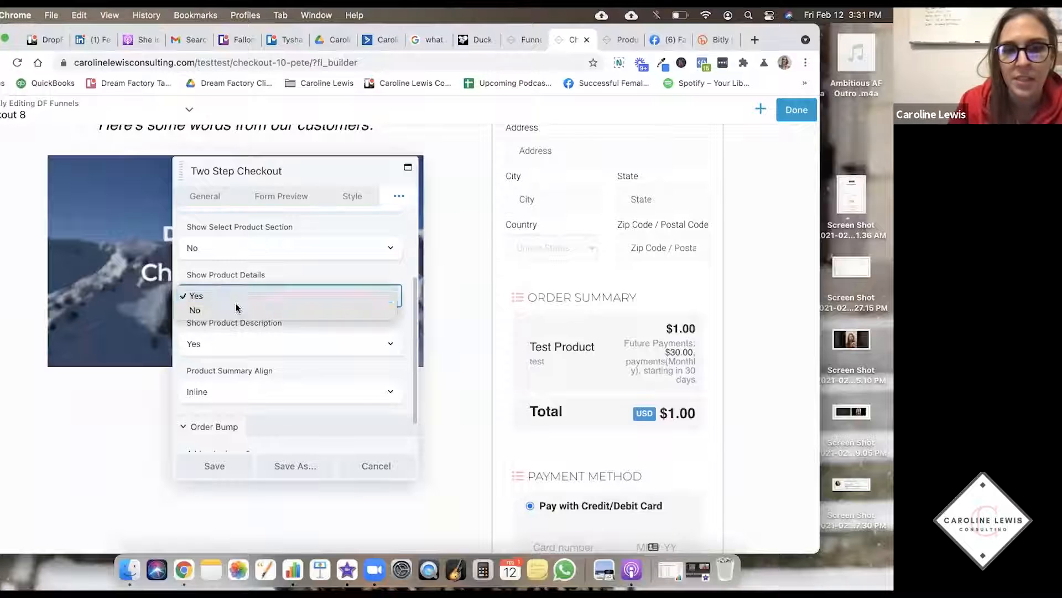
pyautogui.click(234, 264)
# - Enable the order bump and select Website Build as the order bump product
pyautogui.scroll(-2, 234, 264)
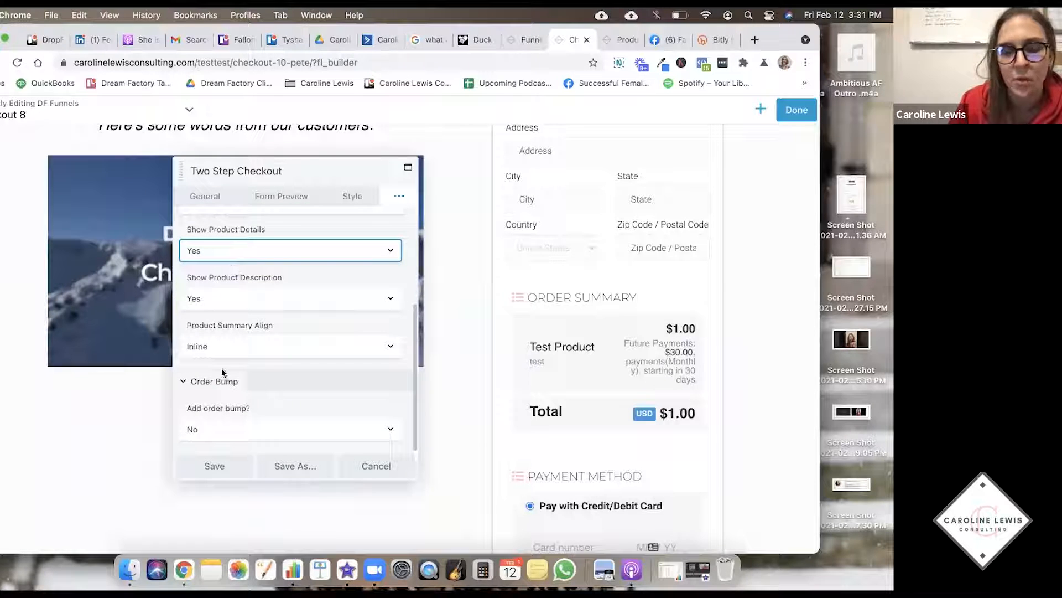
pyautogui.click(214, 429)
pyautogui.click(214, 443)
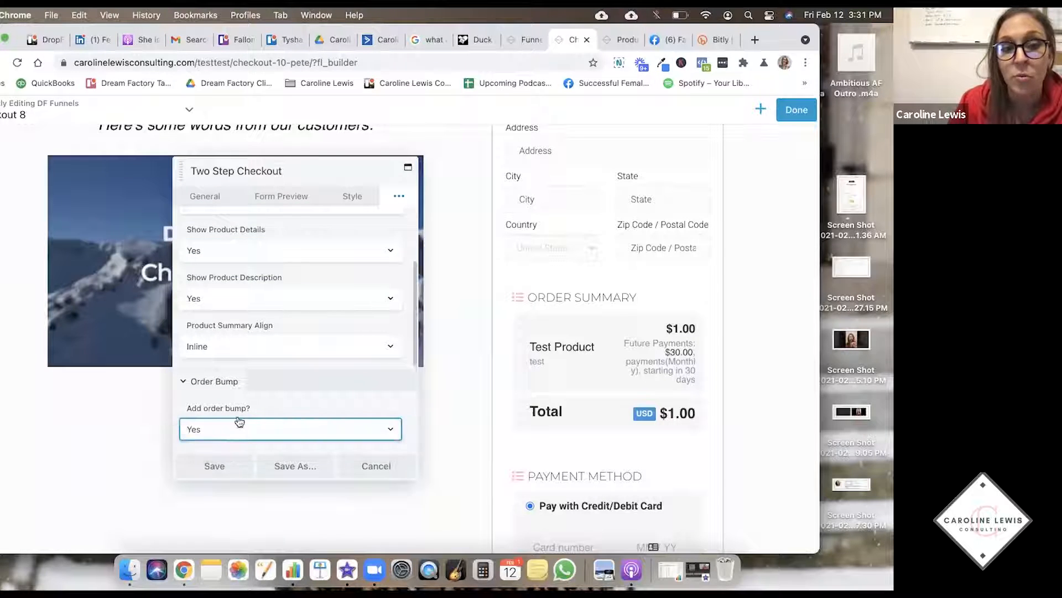
pyautogui.scroll(-5, 238, 366)
pyautogui.click(244, 339)
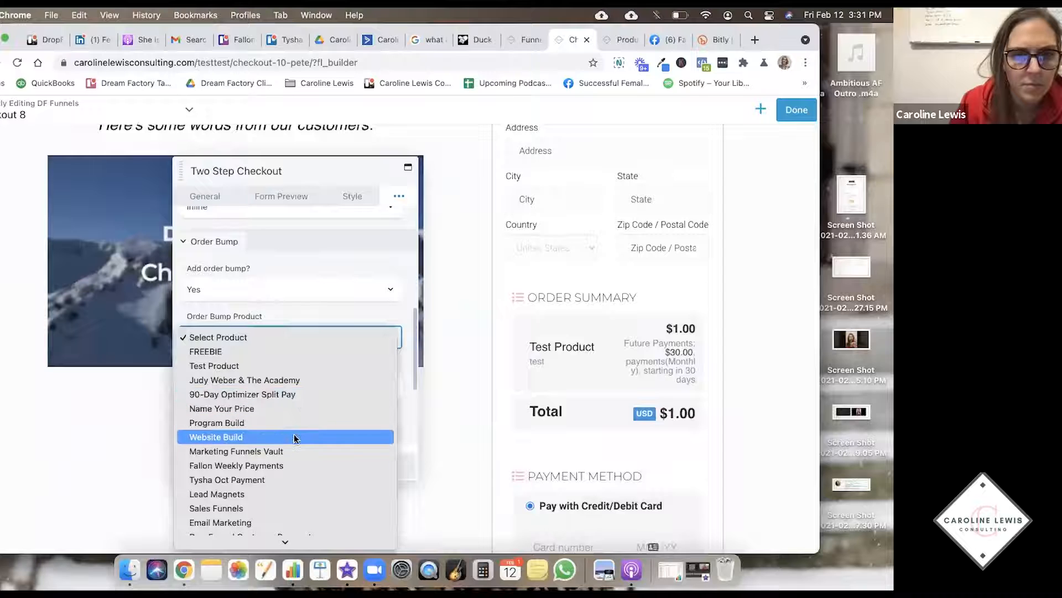
pyautogui.click(288, 293)
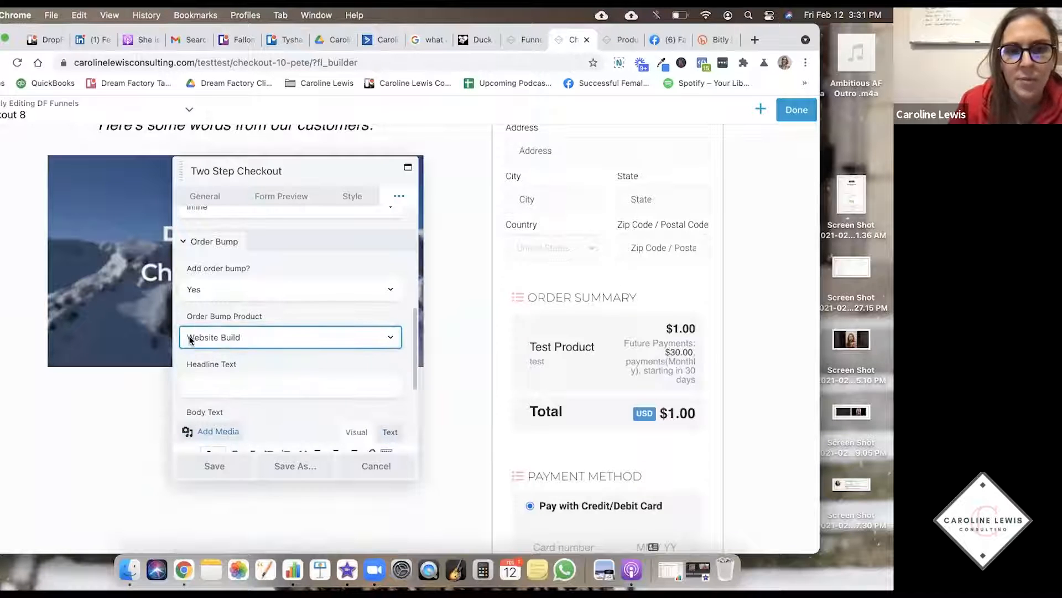
pyautogui.scroll(-3, 188, 336)
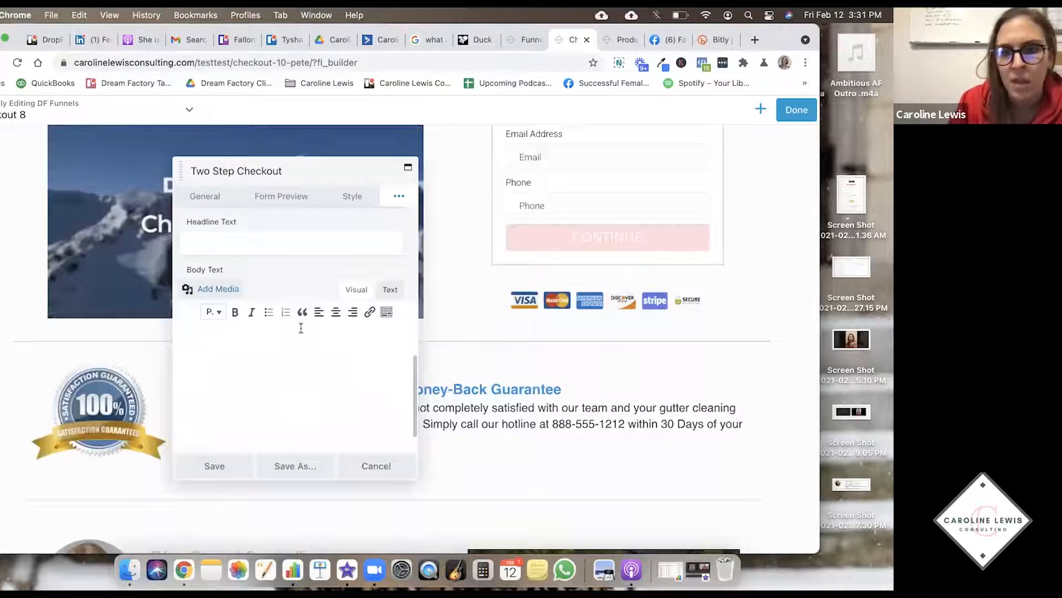
# - Enter "Want a website with that?" in the order bump's body text and copy it into the headline text
pyautogui.click(255, 338)
pyautogui.write('Want')
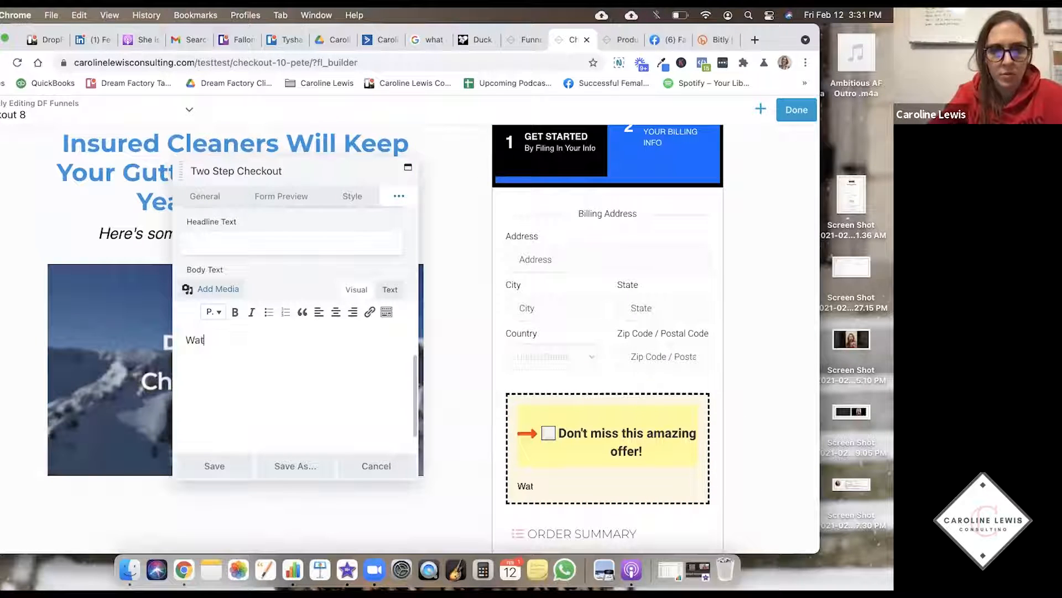
pyautogui.write(' a website with that?')
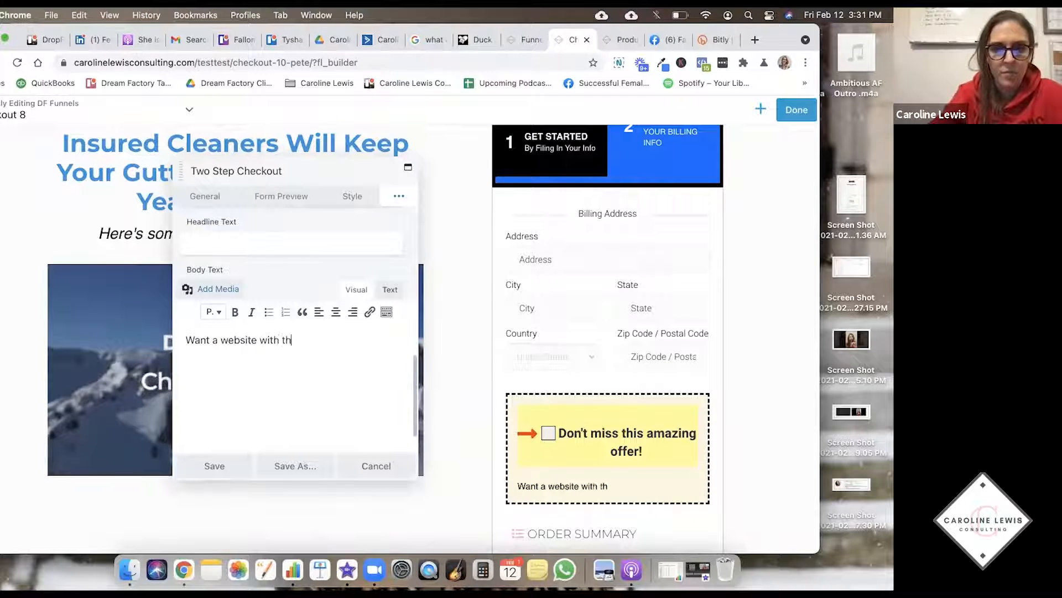
pyautogui.click(228, 243)
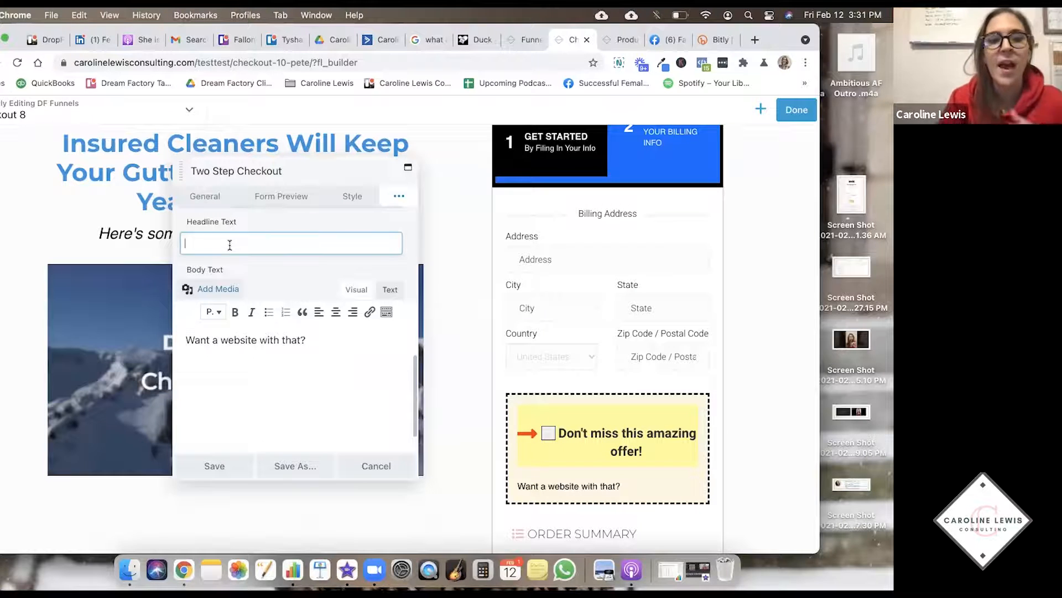
pyautogui.tripleClick(238, 340)
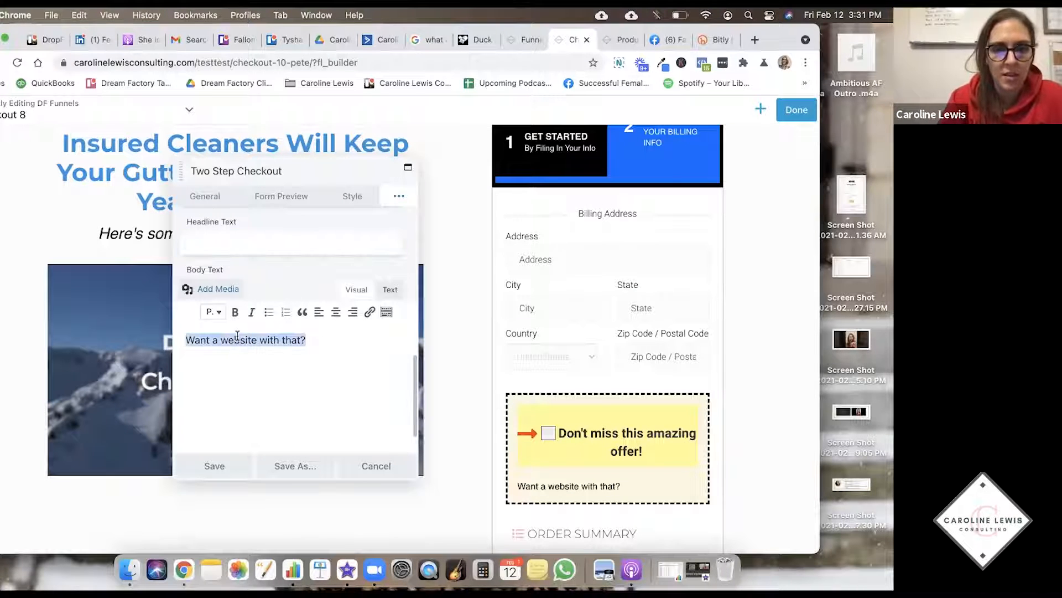
pyautogui.press('super+c')
pyautogui.click(216, 247)
pyautogui.press('super+v')
# - Replace the order bump's body text with "Get your website revamped for only $300!"
pyautogui.moveTo(343, 342); pyautogui.dragTo(157, 342)
pyautogui.write('Get your web')
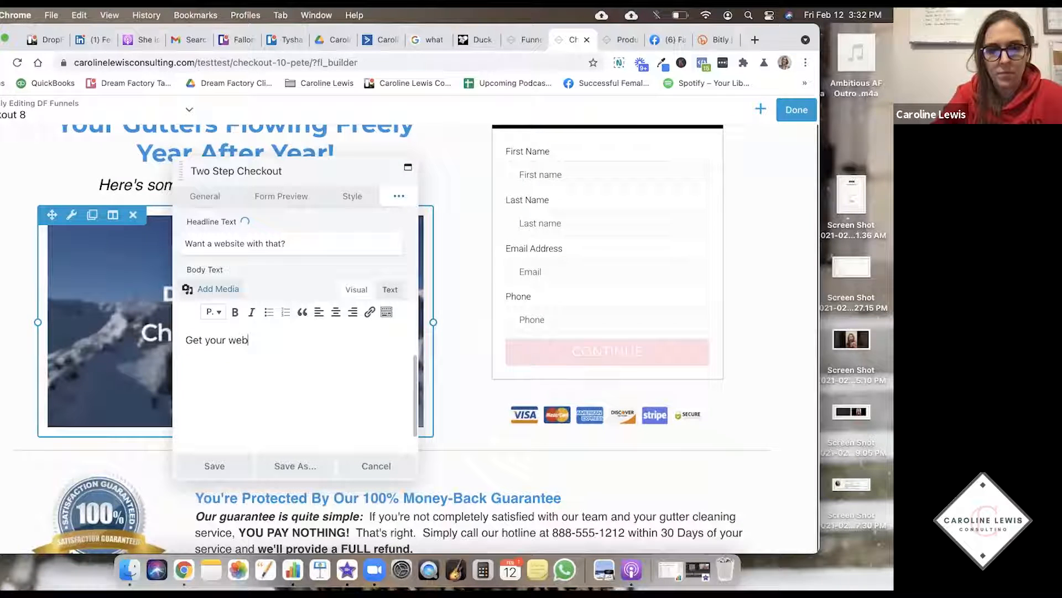
pyautogui.write('site revamped for only')
pyautogui.scroll(-5, 490, 391)
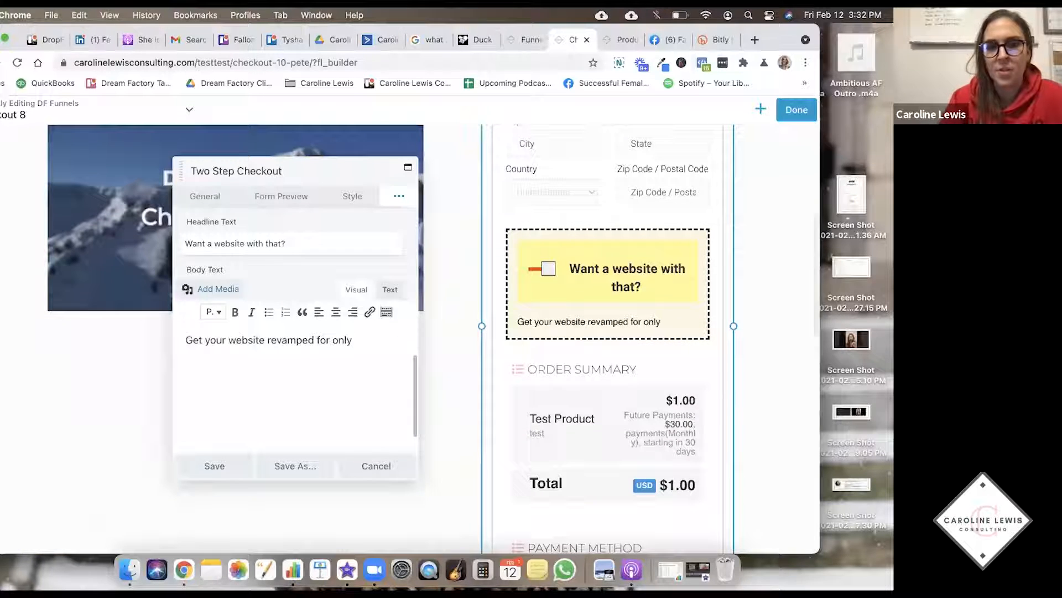
pyautogui.write('$300!')
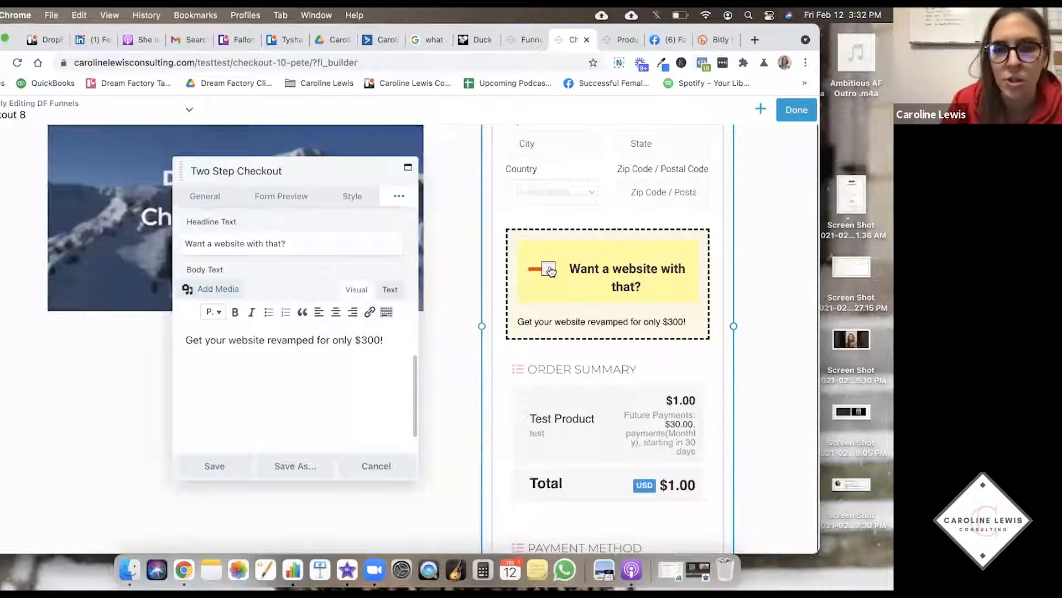
# - Check which autoresponder services the two-step checkout can connect to
pyautogui.scroll(3, 276, 327)
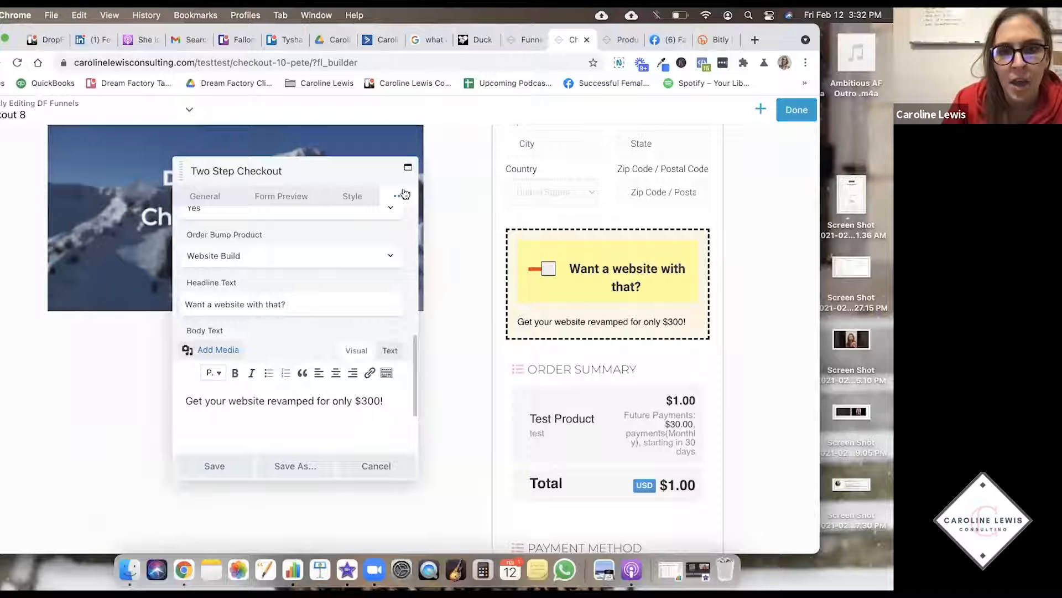
pyautogui.click(402, 195)
pyautogui.click(267, 301)
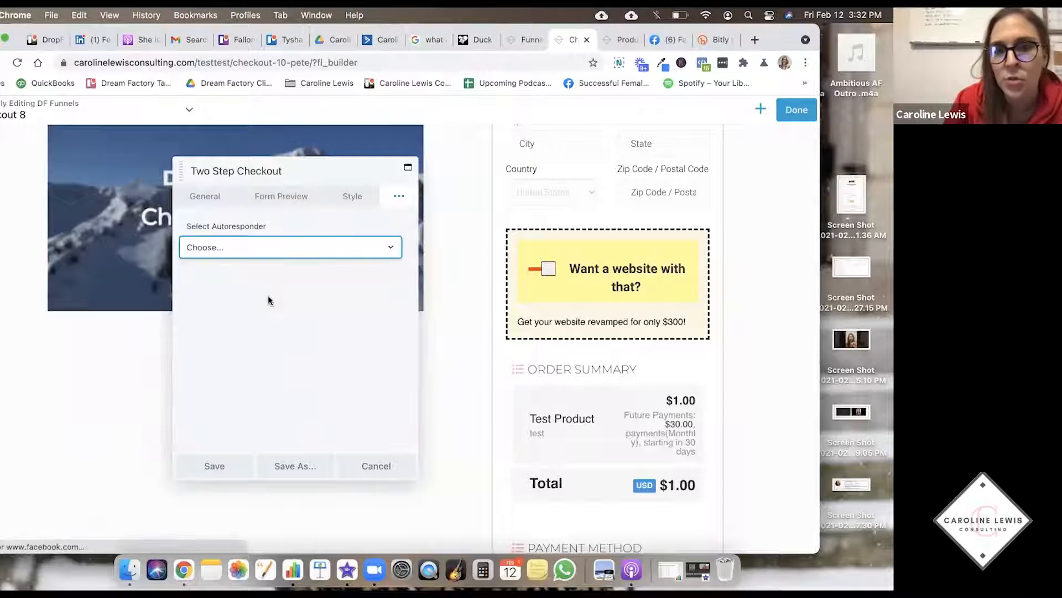
pyautogui.click(228, 246)
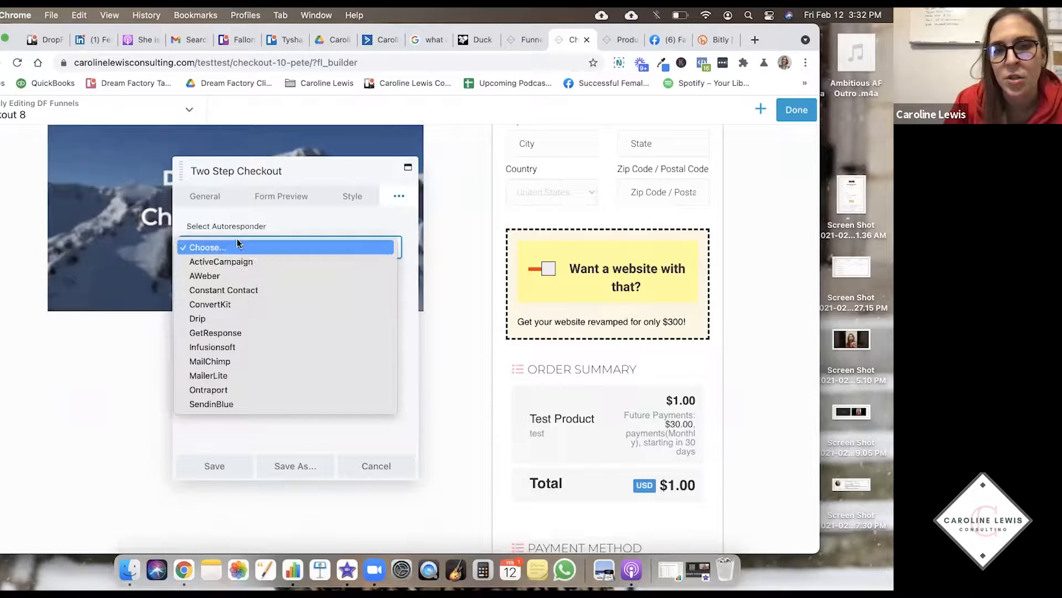
pyautogui.click(237, 247)
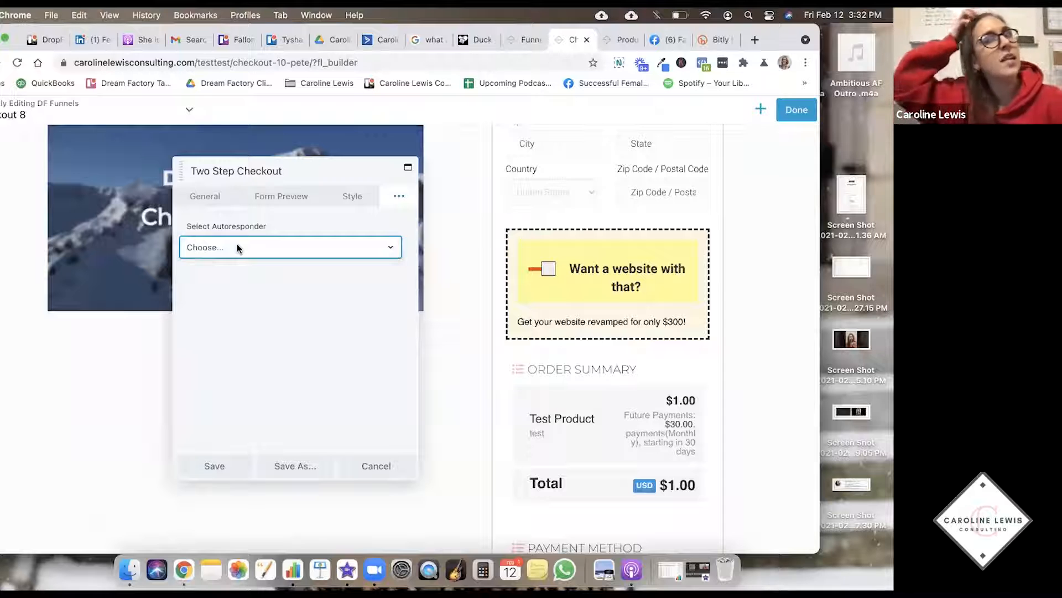
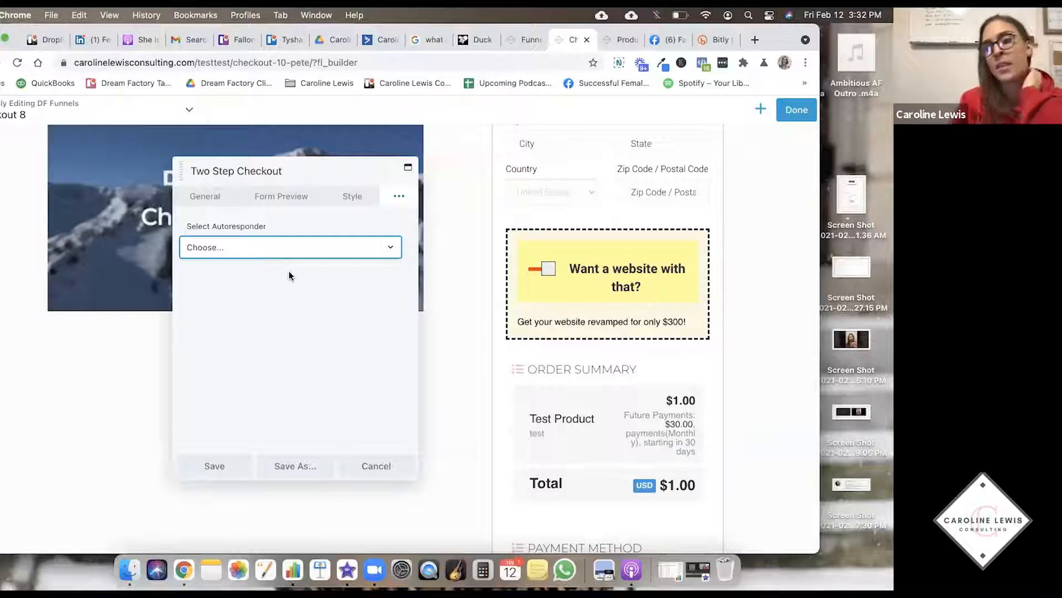
# - Look through the typography and advanced settings of the two-step checkout
pyautogui.click(399, 197)
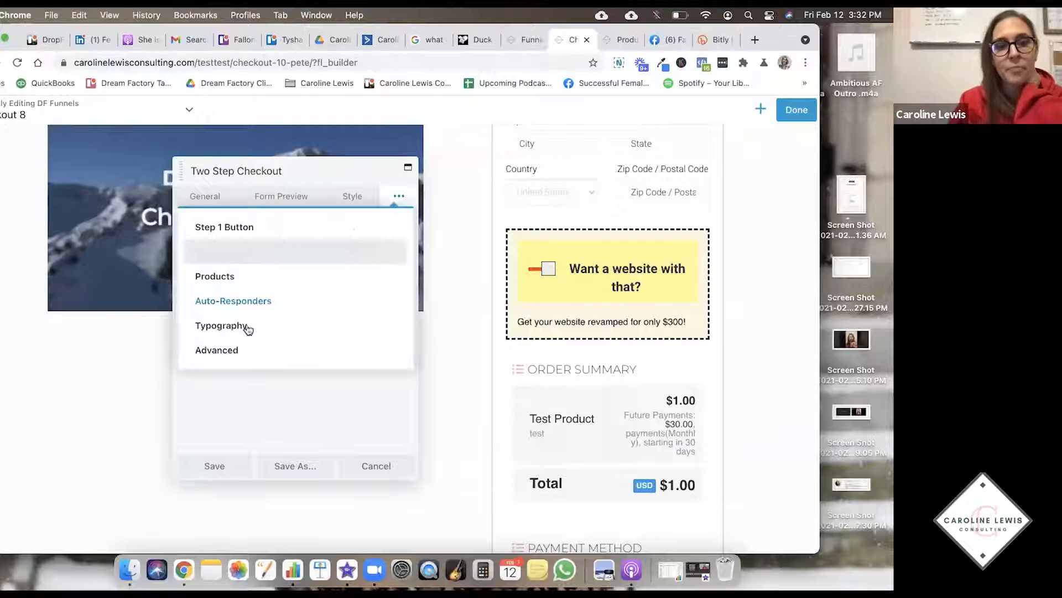
pyautogui.click(242, 326)
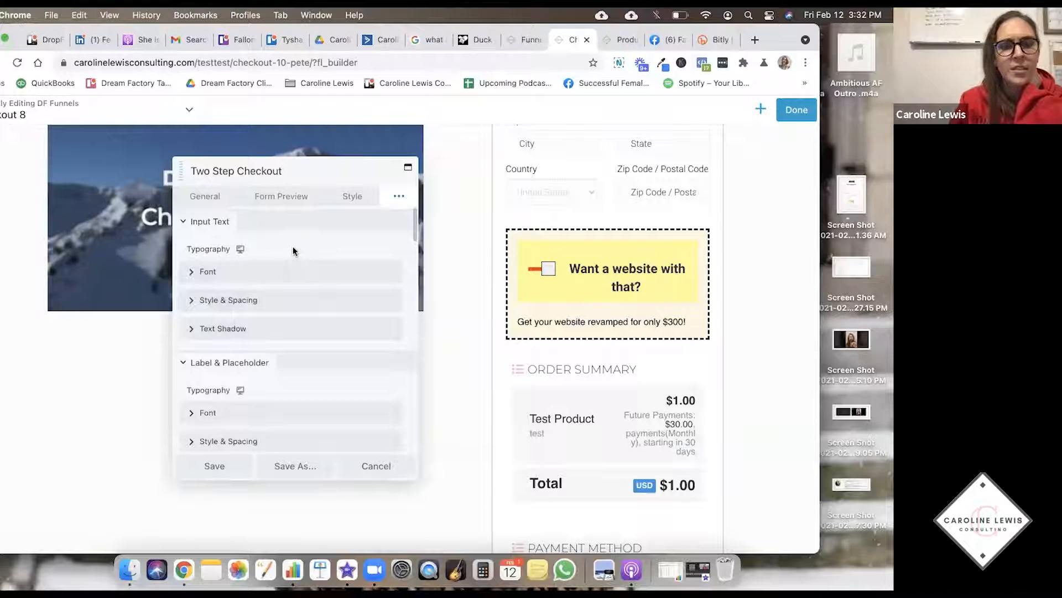
pyautogui.scroll(-6, 293, 249)
pyautogui.scroll(6, 293, 249)
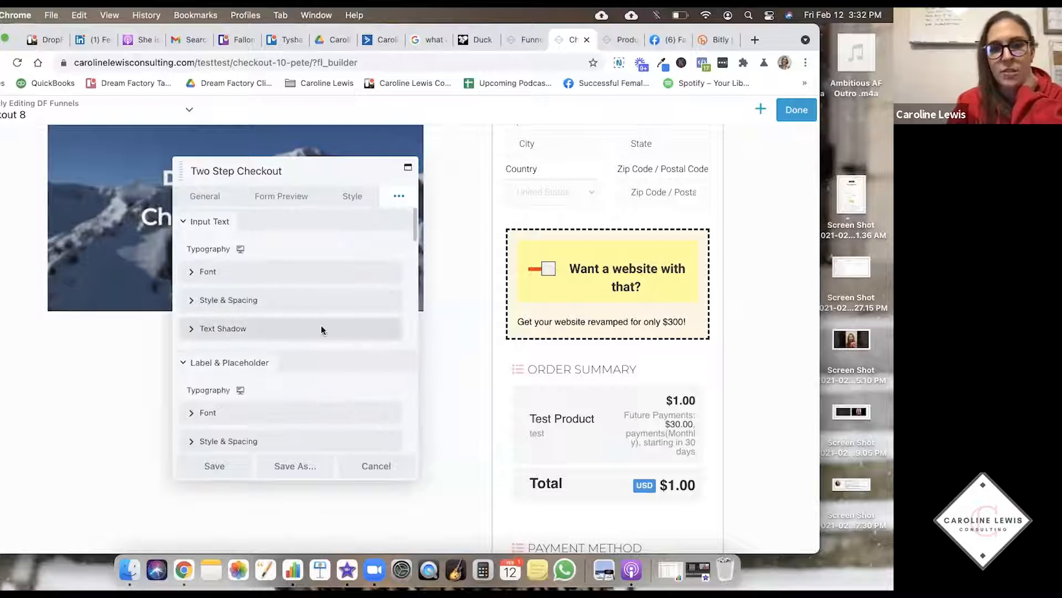
pyautogui.click(399, 196)
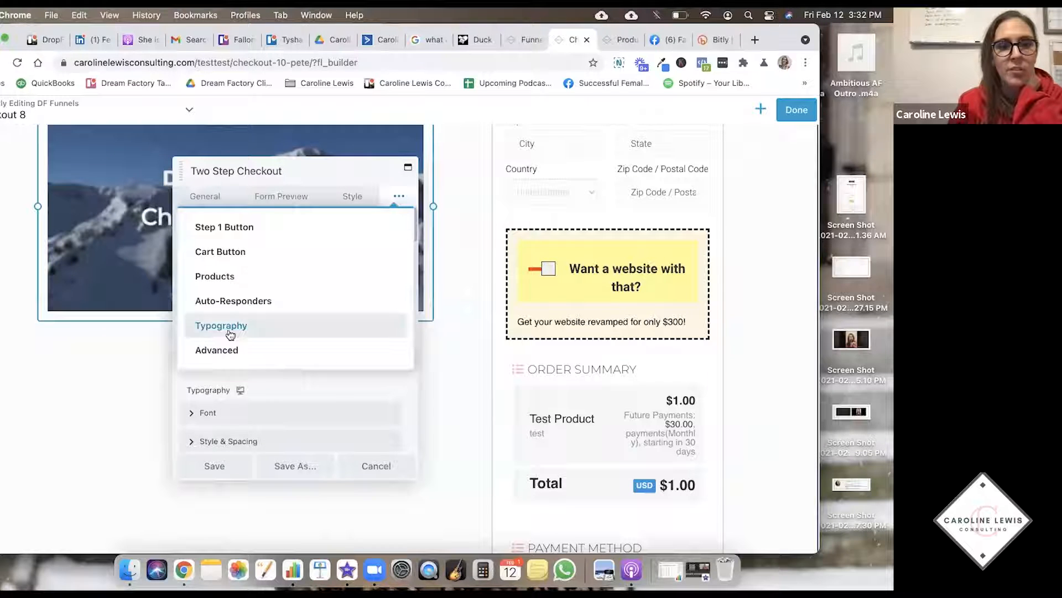
pyautogui.click(219, 351)
pyautogui.click(397, 197)
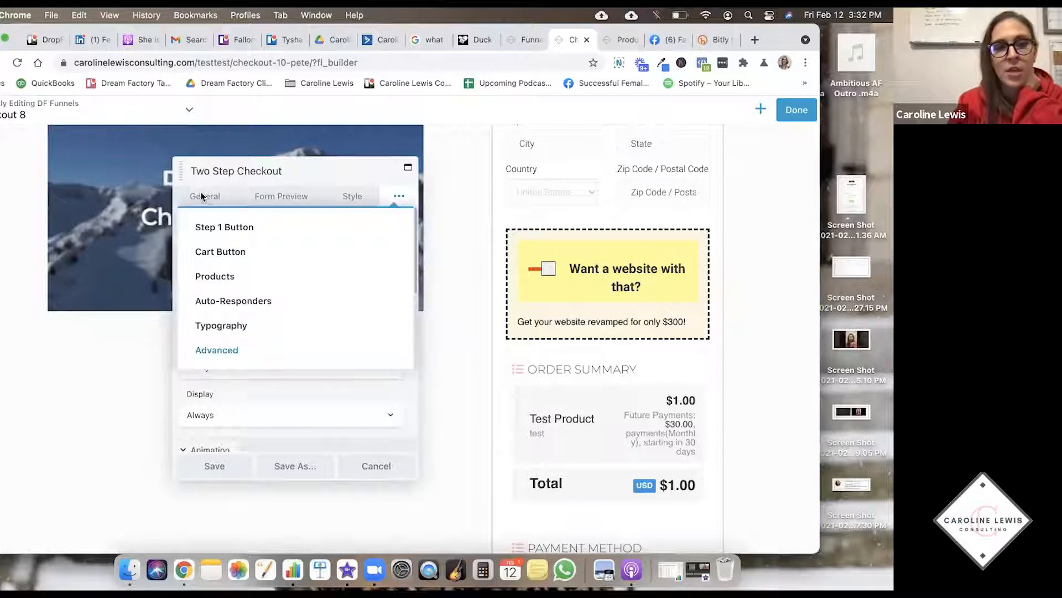
# - Return to the general form field settings and save the two-step checkout module
pyautogui.click(202, 196)
pyautogui.click(220, 468)
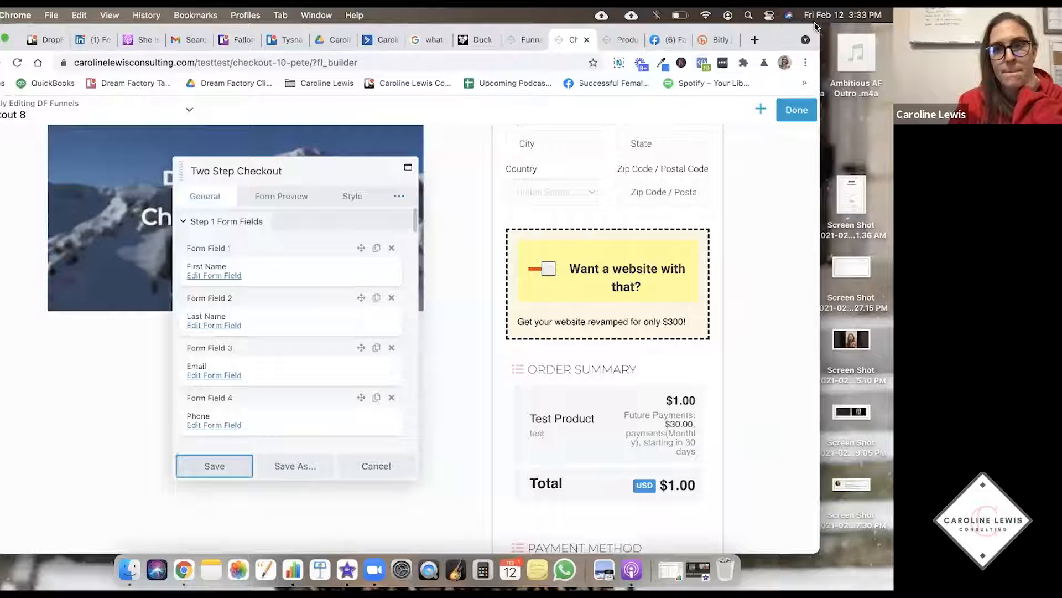
pyautogui.scroll(-1, 493, 303)
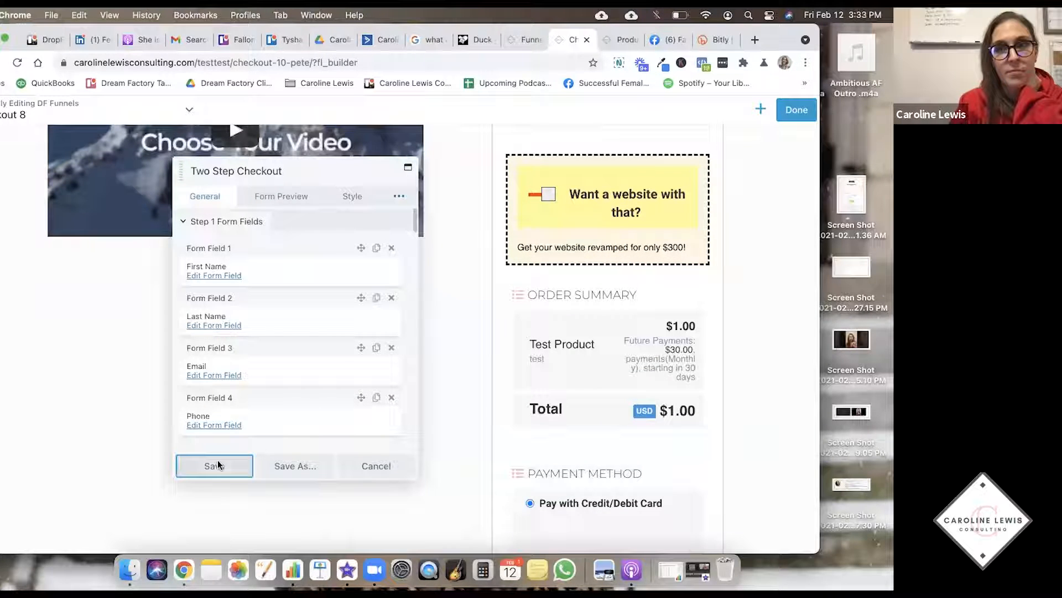
pyautogui.click(214, 465)
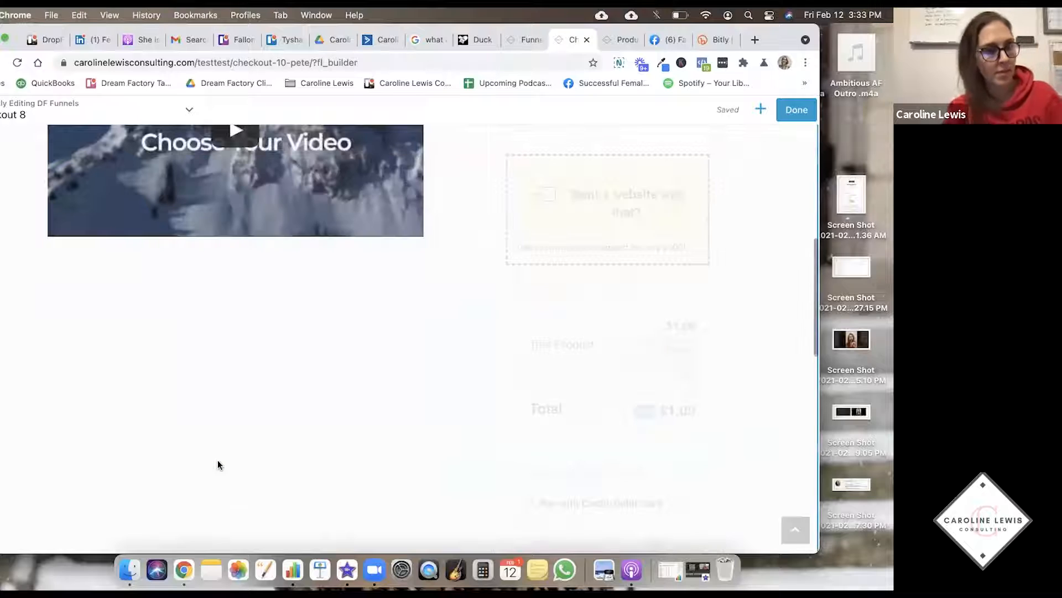
# - Finish editing the checkout page and publish it
pyautogui.scroll(7, 510, 459)
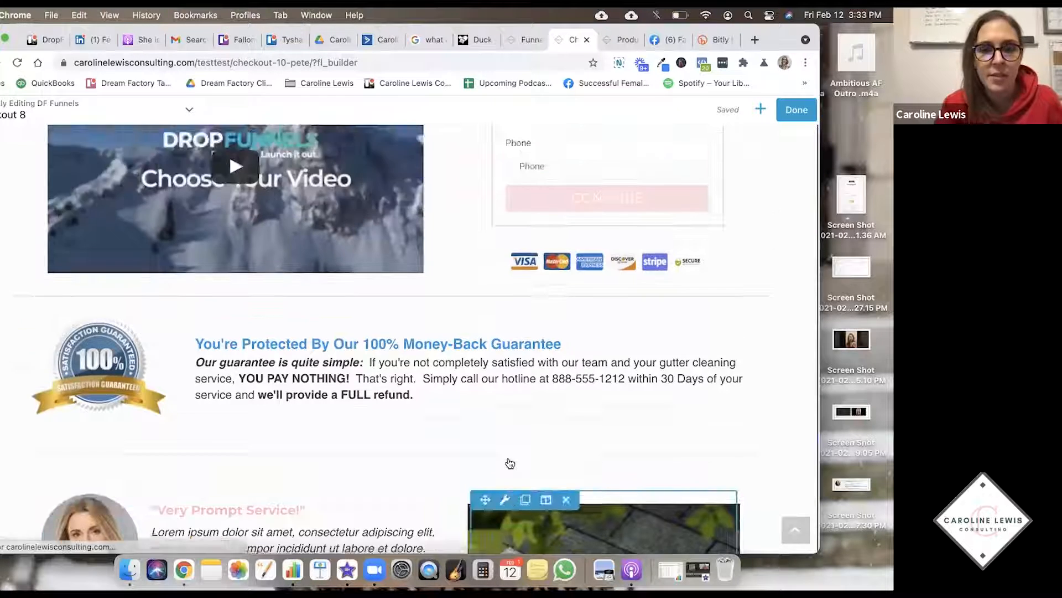
pyautogui.scroll(3, 580, 273)
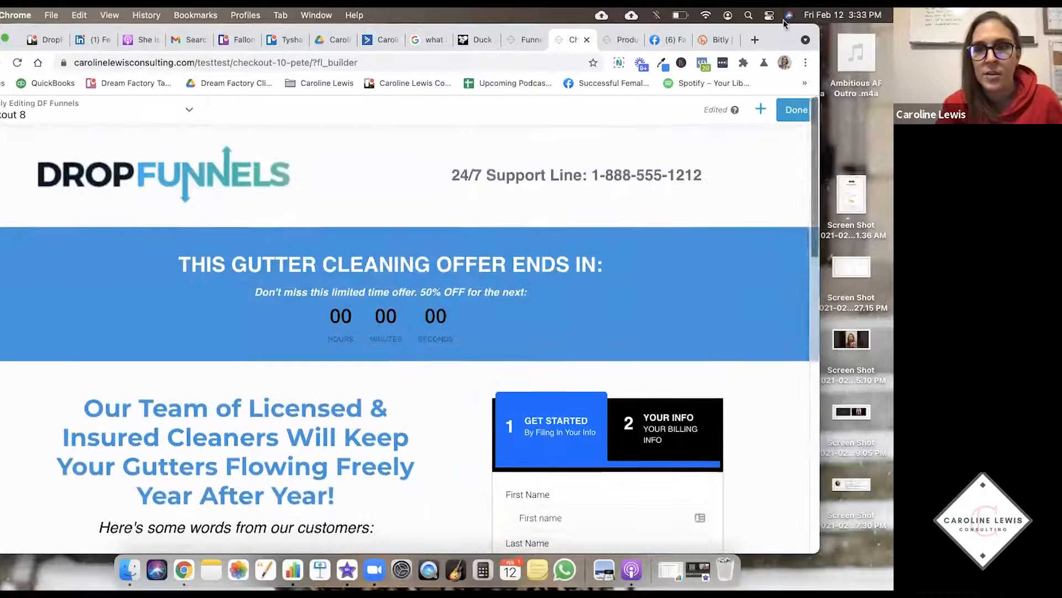
pyautogui.click(796, 110)
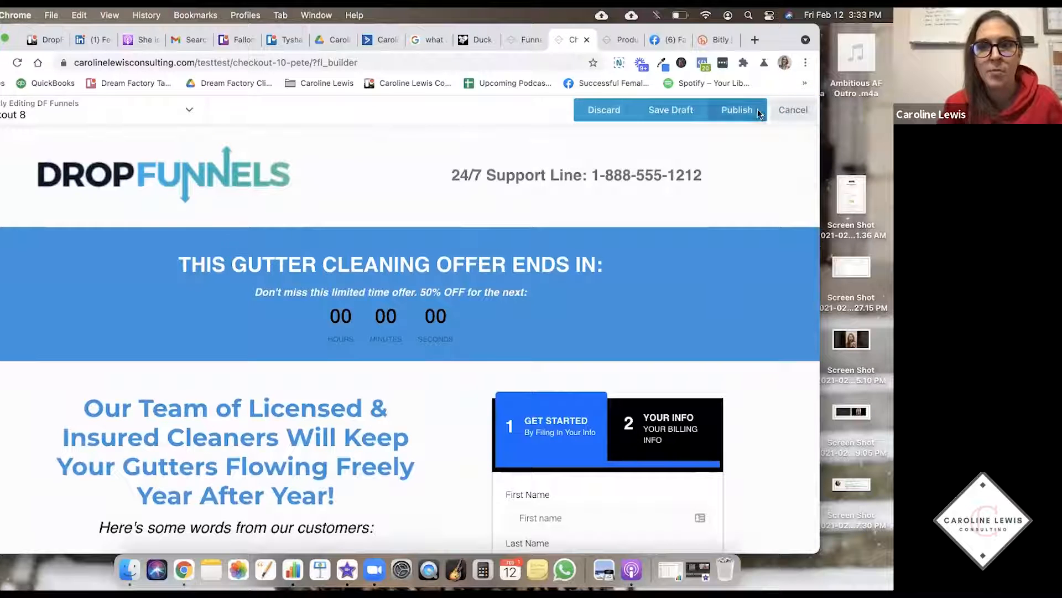
pyautogui.click(757, 111)
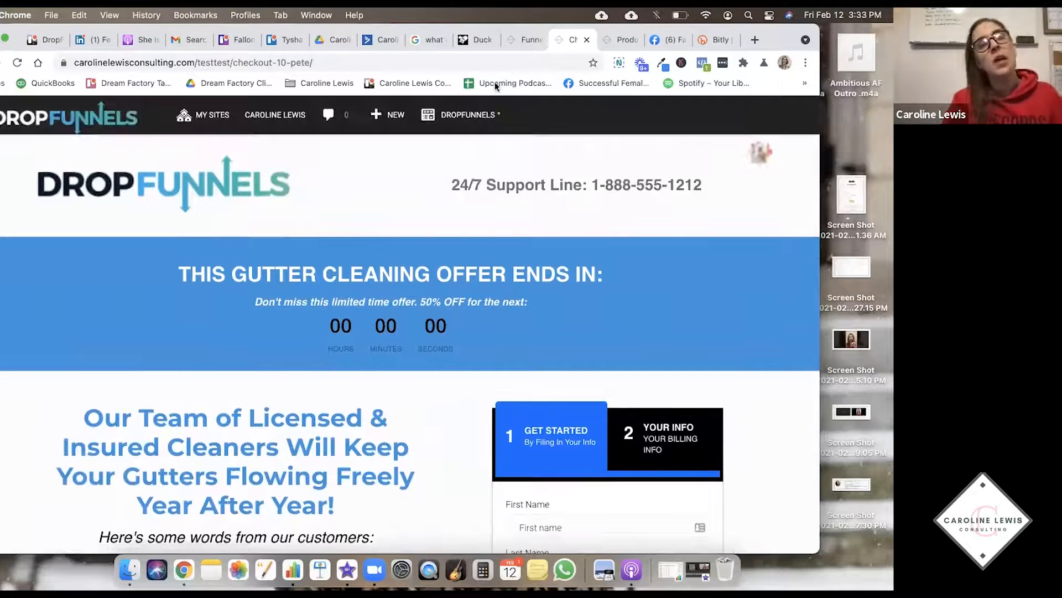
# - Reload the live checkout page, fill its first step with saved contact details and continue to the billing step
pyautogui.click(17, 63)
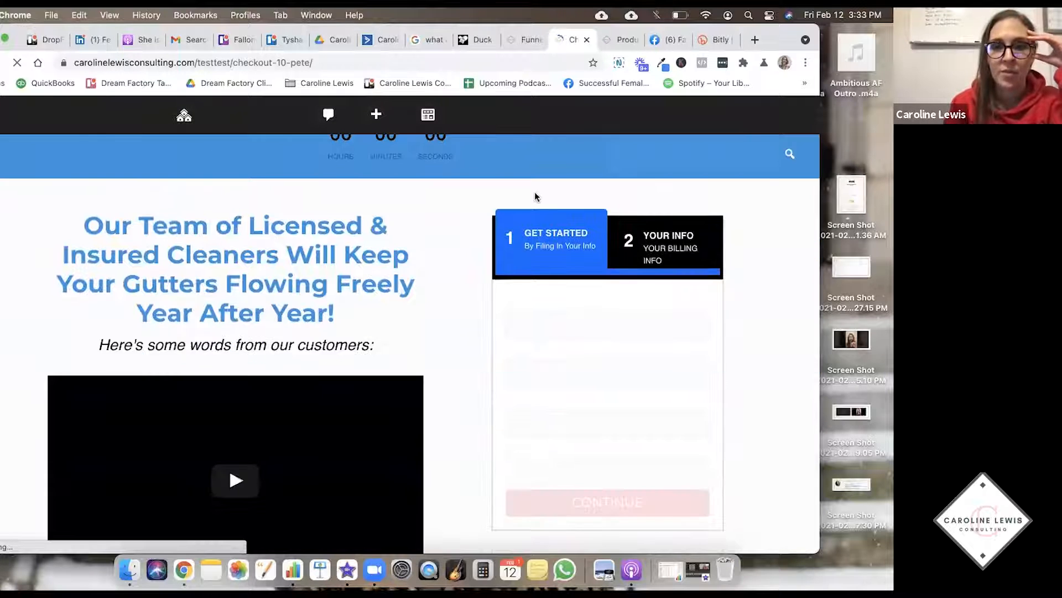
pyautogui.click(576, 242)
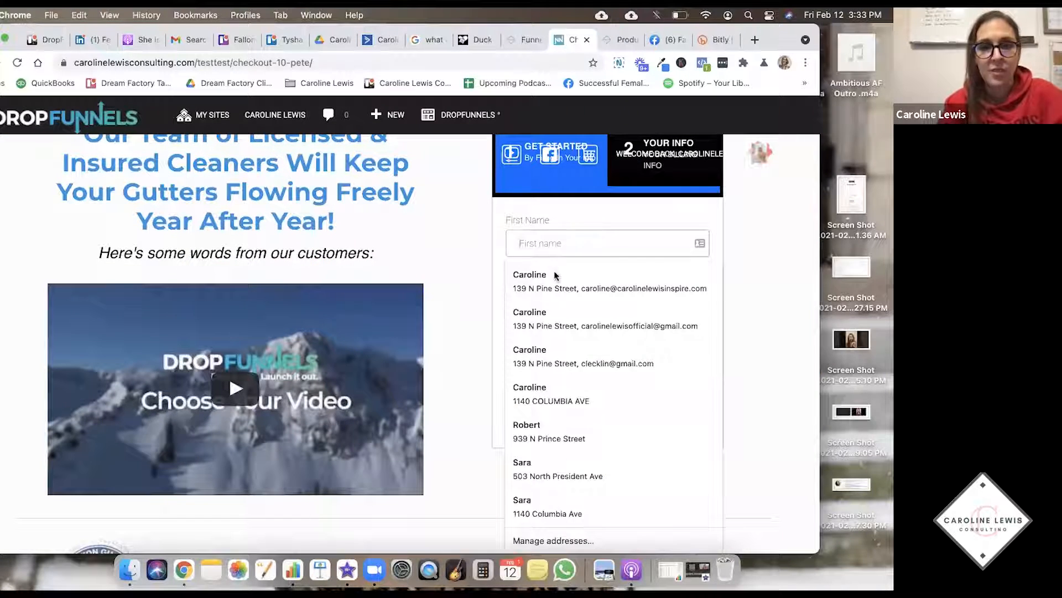
pyautogui.click(555, 281)
pyautogui.click(608, 429)
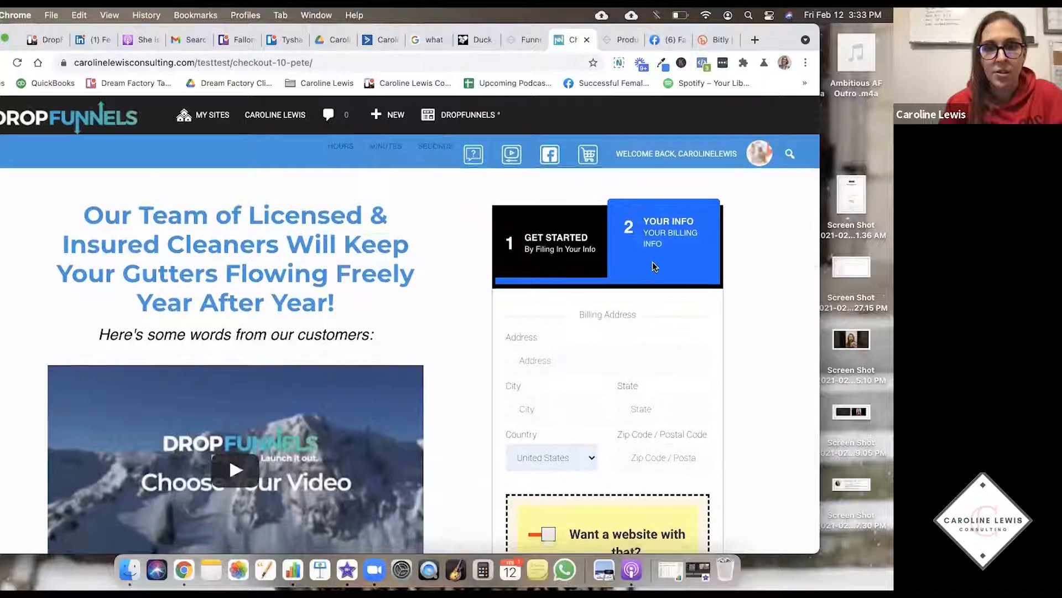
# - Accept the website order bump on the live form and check the order summary's prices, total and future payments
pyautogui.scroll(-3, 652, 262)
pyautogui.click(652, 441)
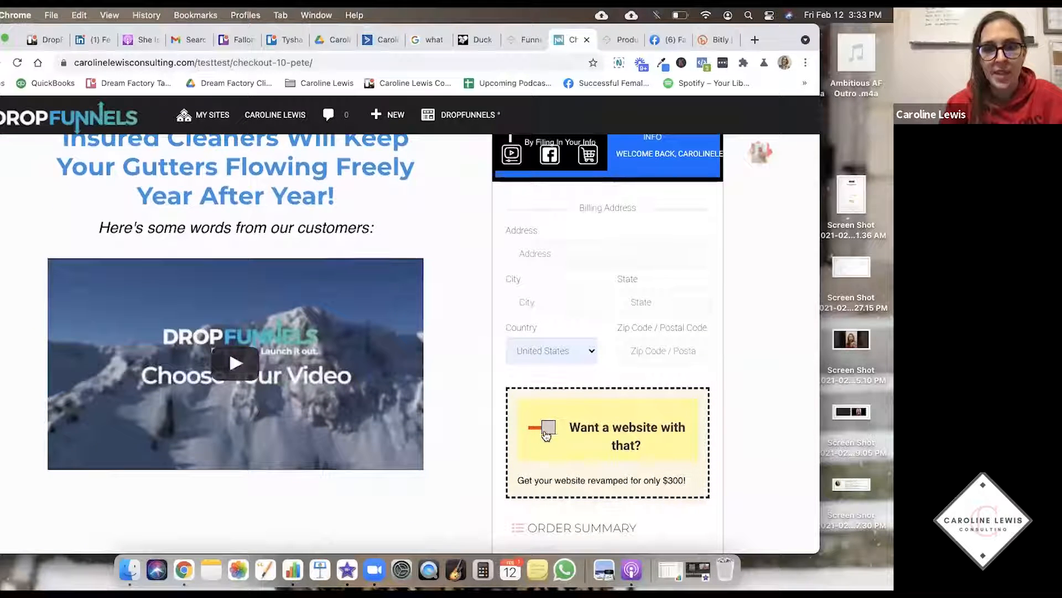
pyautogui.scroll(-5, 690, 413)
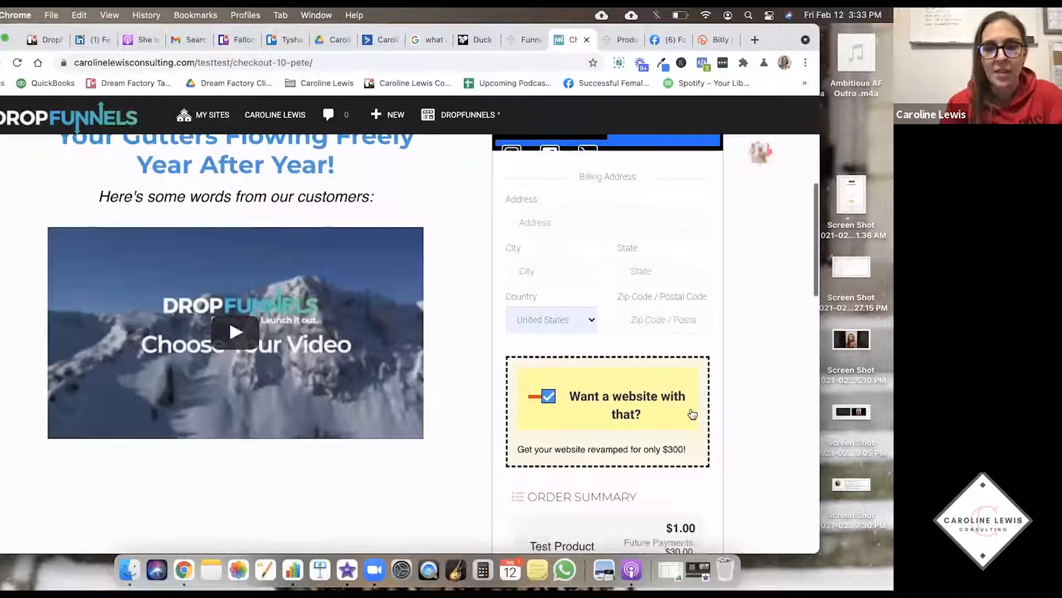
pyautogui.scroll(-3, 698, 468)
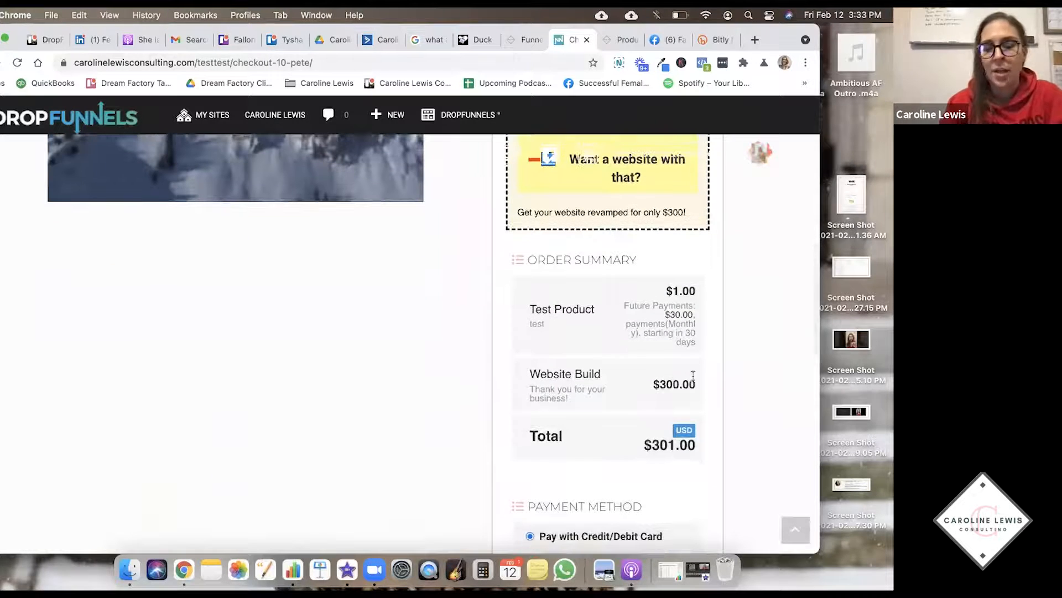
pyautogui.moveTo(651, 448); pyautogui.dragTo(696, 448)
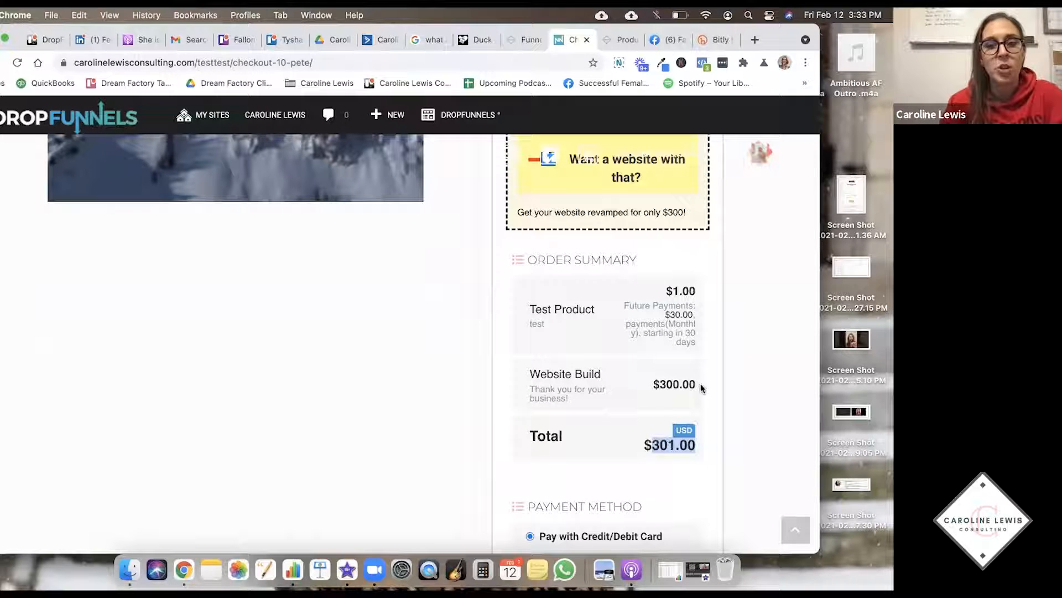
pyautogui.moveTo(695, 384); pyautogui.dragTo(653, 384)
pyautogui.moveTo(696, 315); pyautogui.dragTo(677, 314)
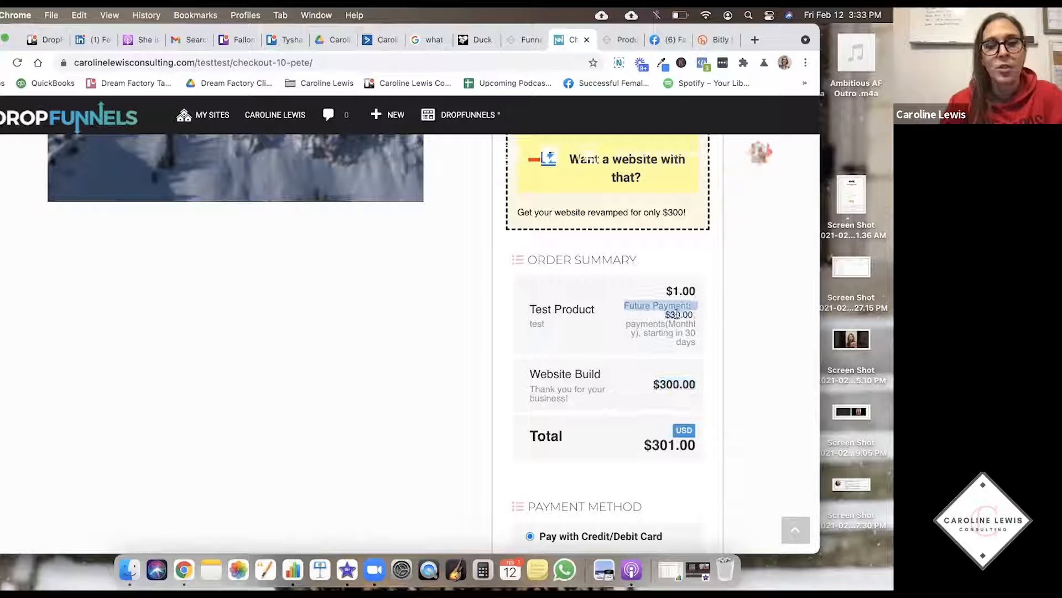
pyautogui.click(677, 315)
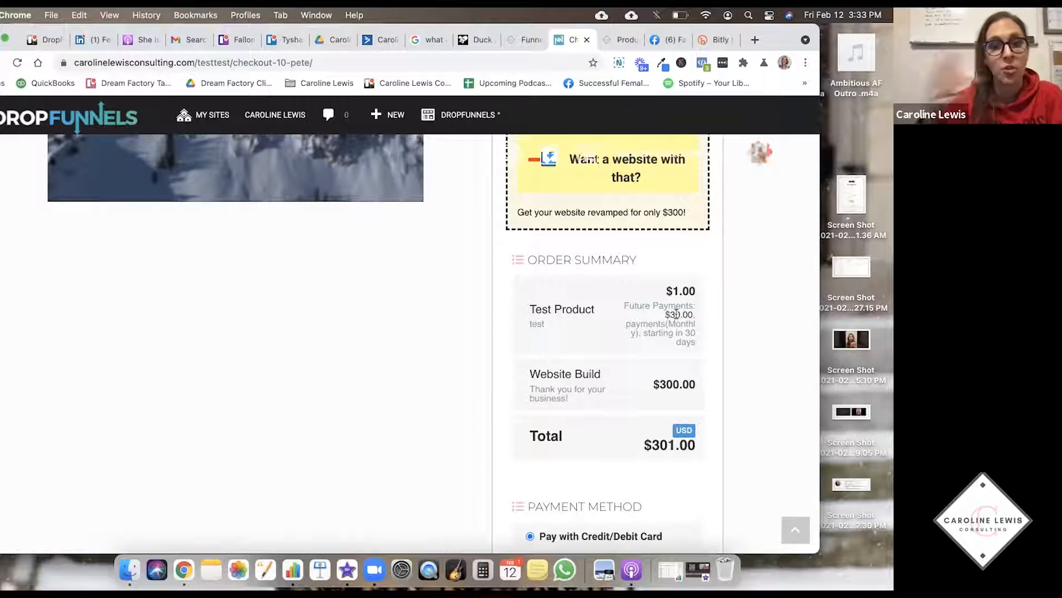
# - Examine the live page's payment method section, checkout button and the testimonials and support content below
pyautogui.scroll(-4, 540, 479)
pyautogui.scroll(-3, 534, 415)
pyautogui.click(555, 412)
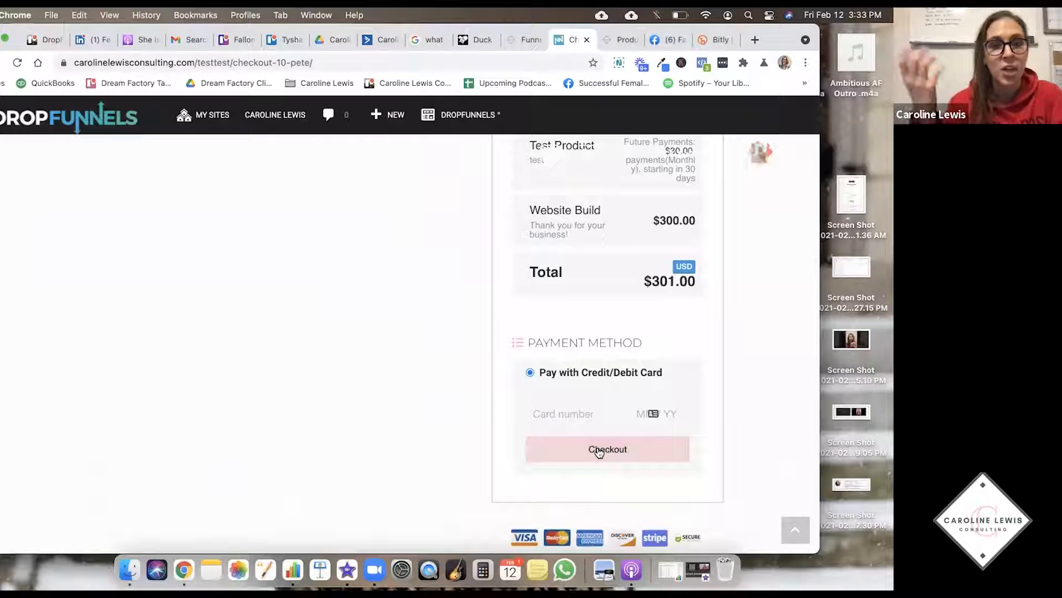
pyautogui.scroll(-4, 599, 451)
pyautogui.scroll(15, 426, 330)
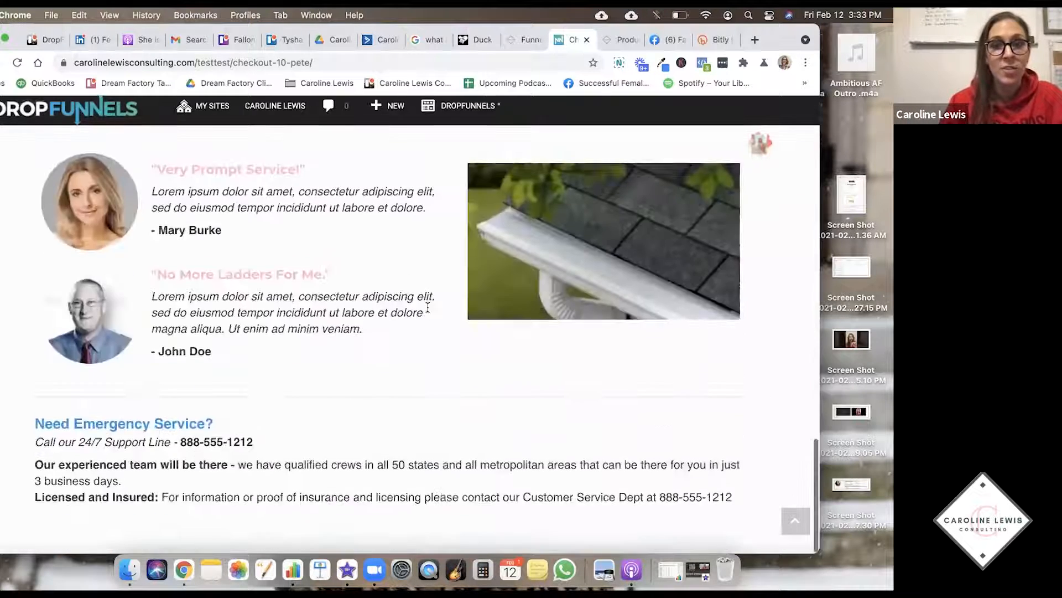
# - Open the live page of the TESTTEST funnel's testest2 step, read its thank-you message and close the page
pyautogui.scroll(-1, 427, 307)
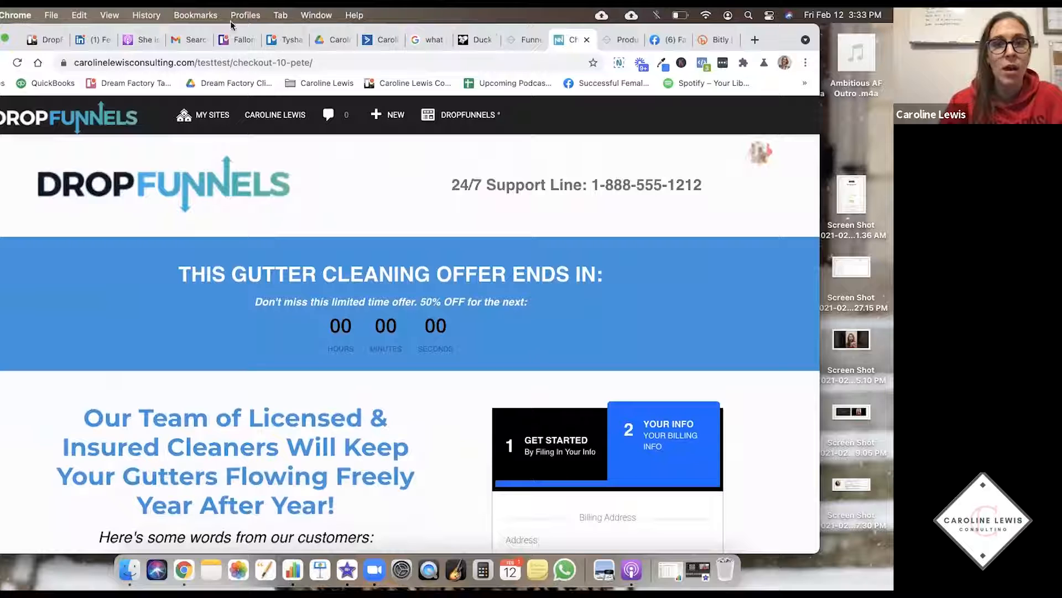
pyautogui.click(536, 40)
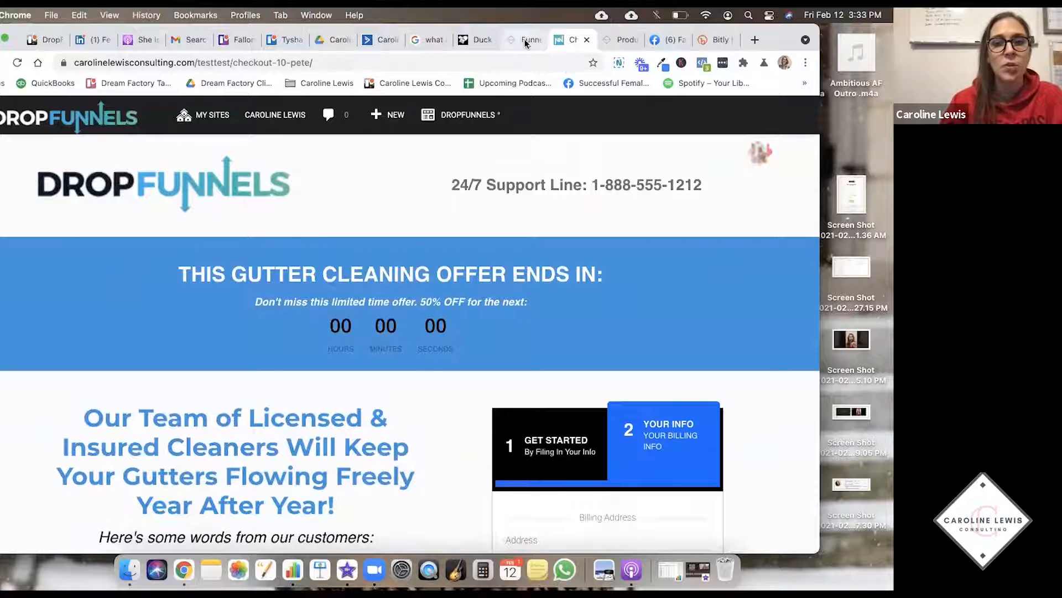
pyautogui.scroll(-4, 487, 332)
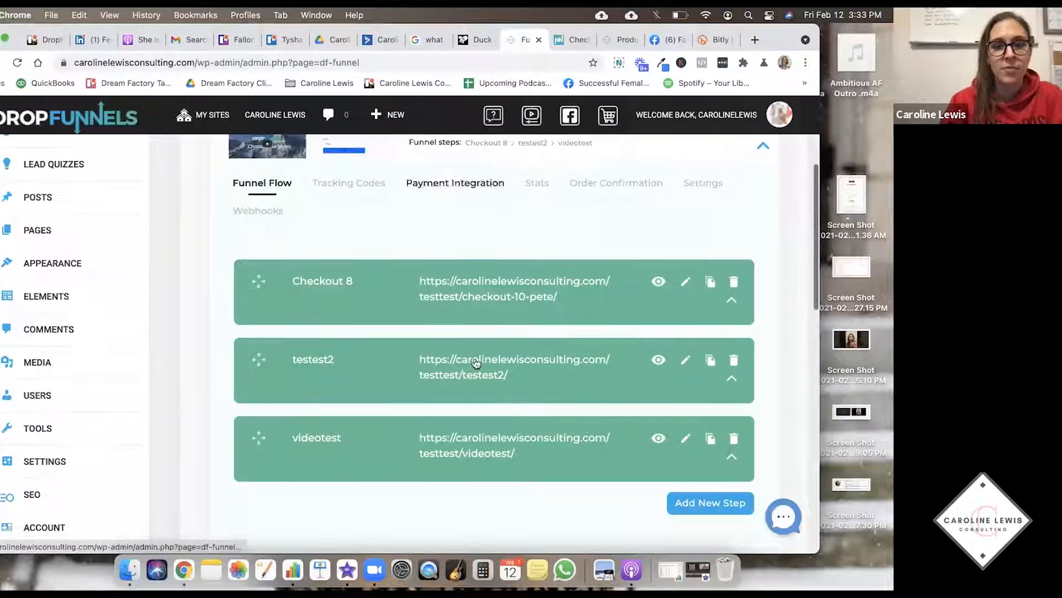
pyautogui.click(659, 360)
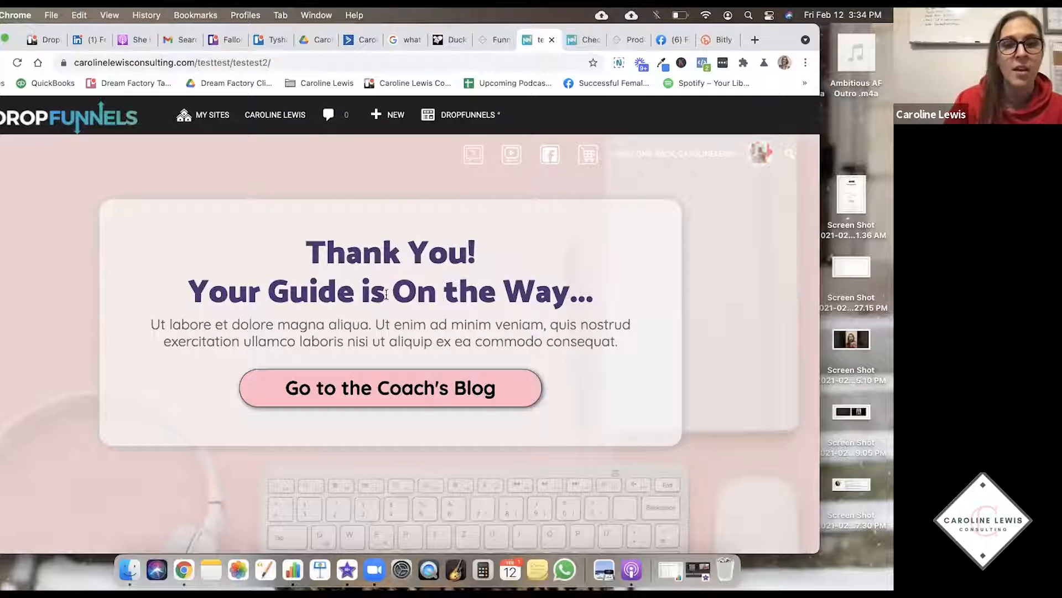
pyautogui.moveTo(197, 297); pyautogui.dragTo(588, 344)
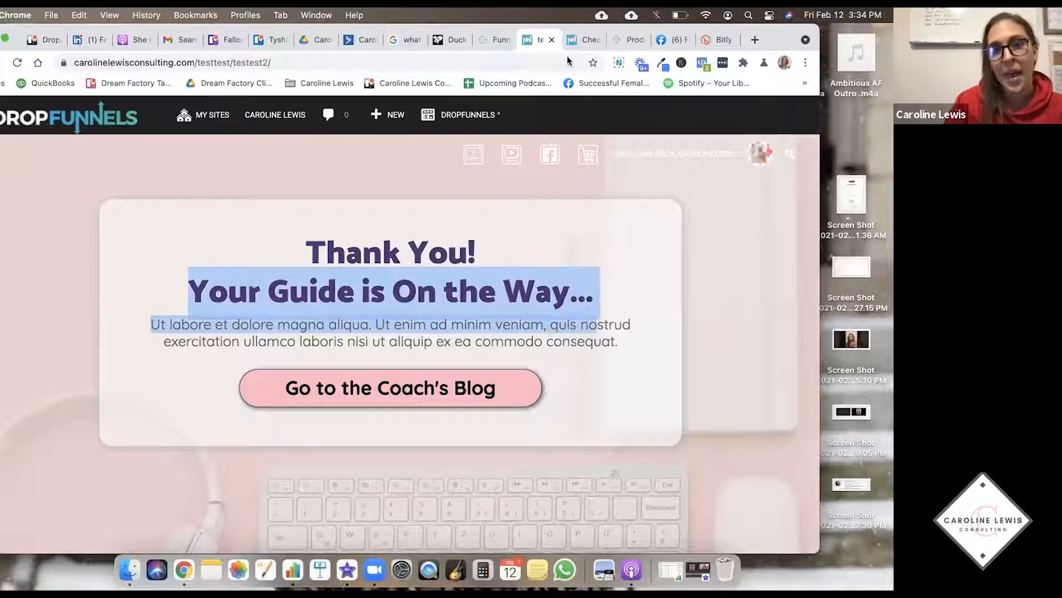
pyautogui.click(552, 39)
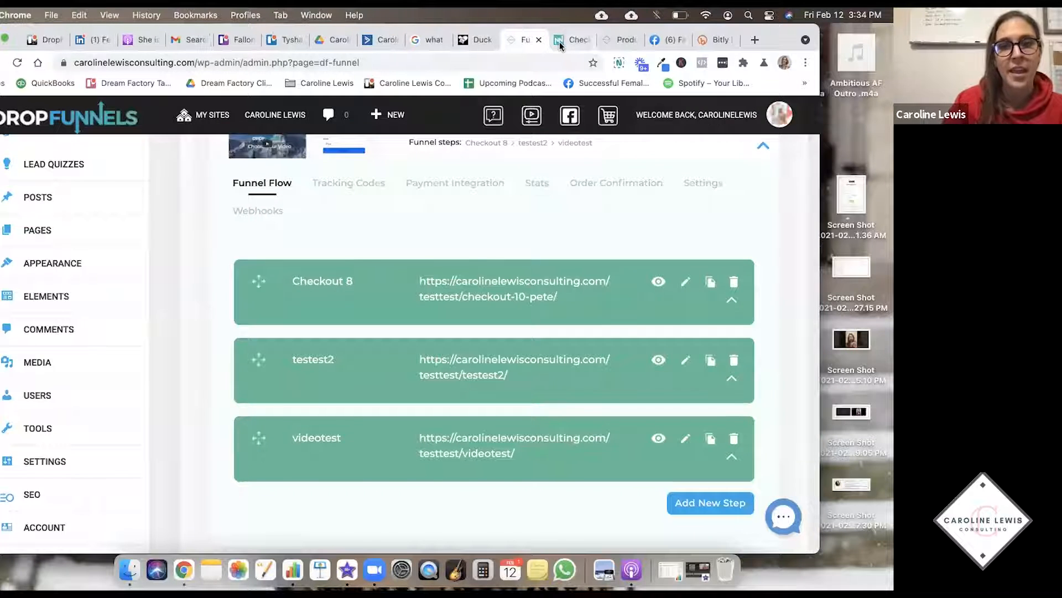
# - Open the live page of the funnel's videotest step, look through its sections down to the guarantee and close the page
pyautogui.click(561, 46)
pyautogui.click(516, 43)
pyautogui.scroll(-2, 493, 383)
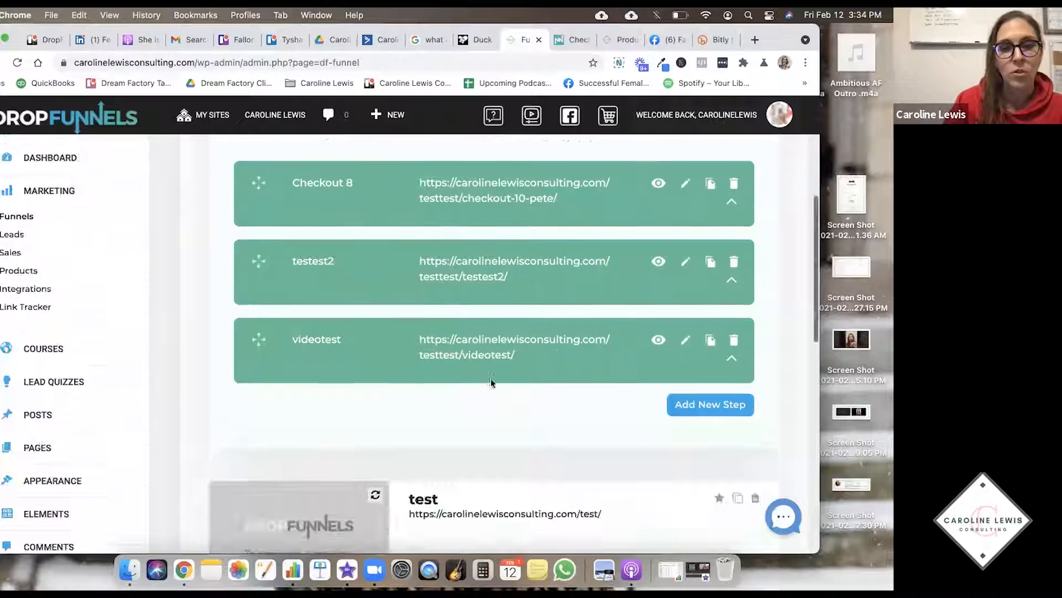
pyautogui.click(658, 340)
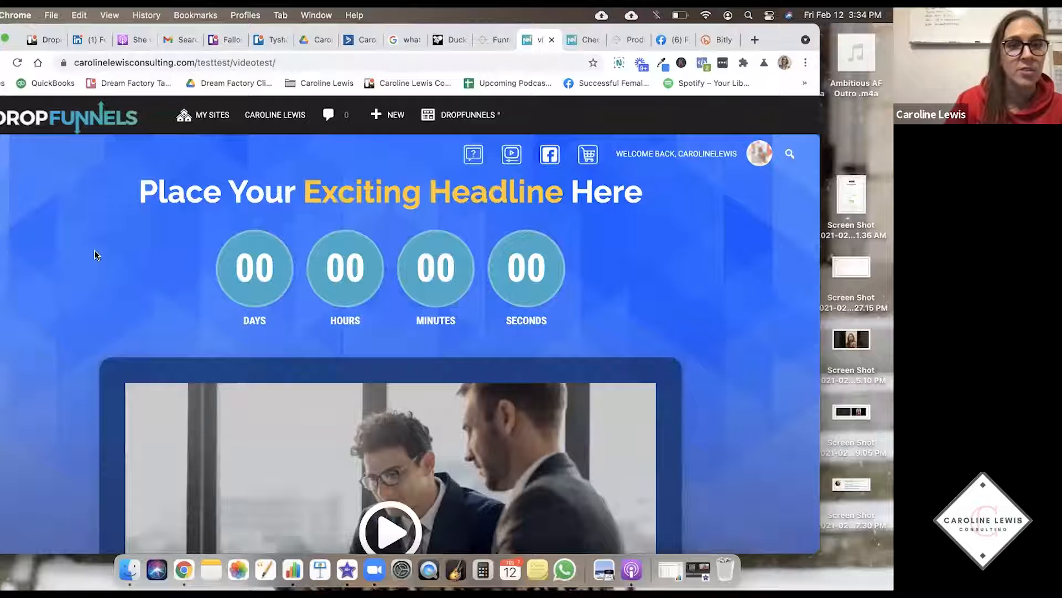
pyautogui.scroll(-10, 319, 268)
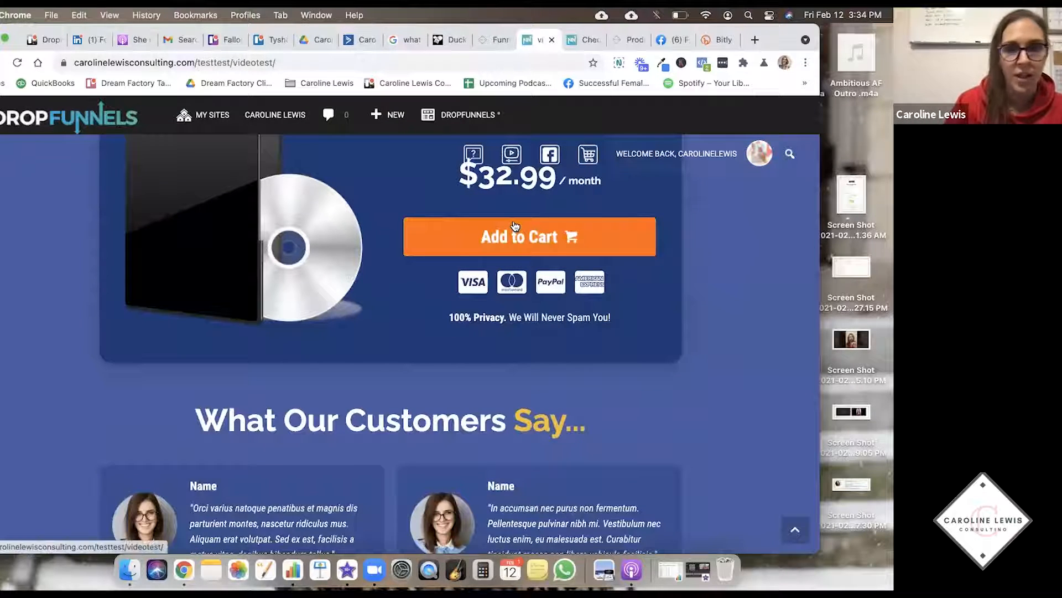
pyautogui.scroll(-3, 515, 227)
pyautogui.scroll(-10, 516, 225)
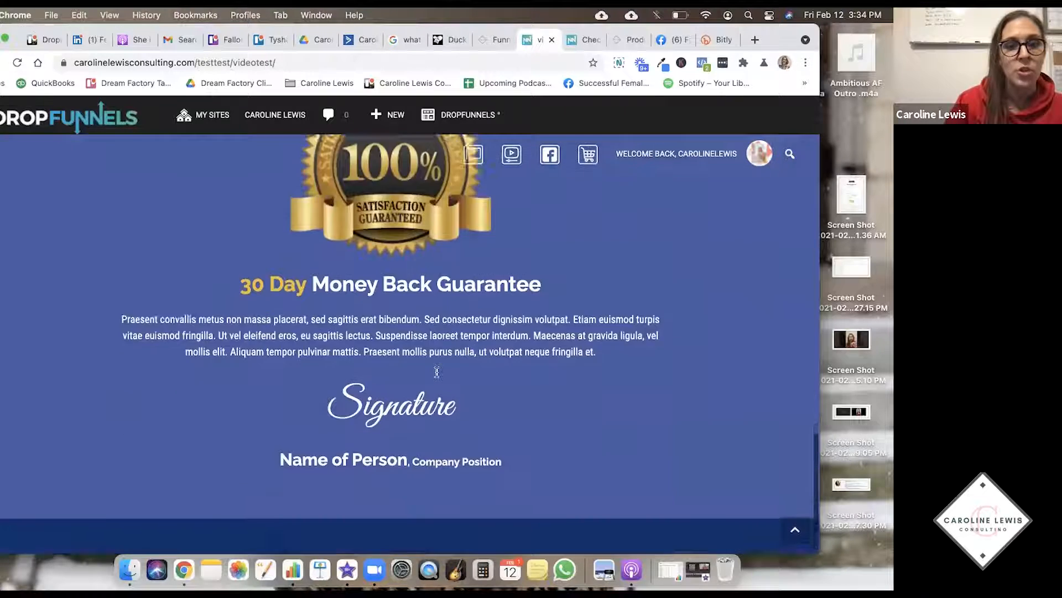
pyautogui.scroll(20, 427, 432)
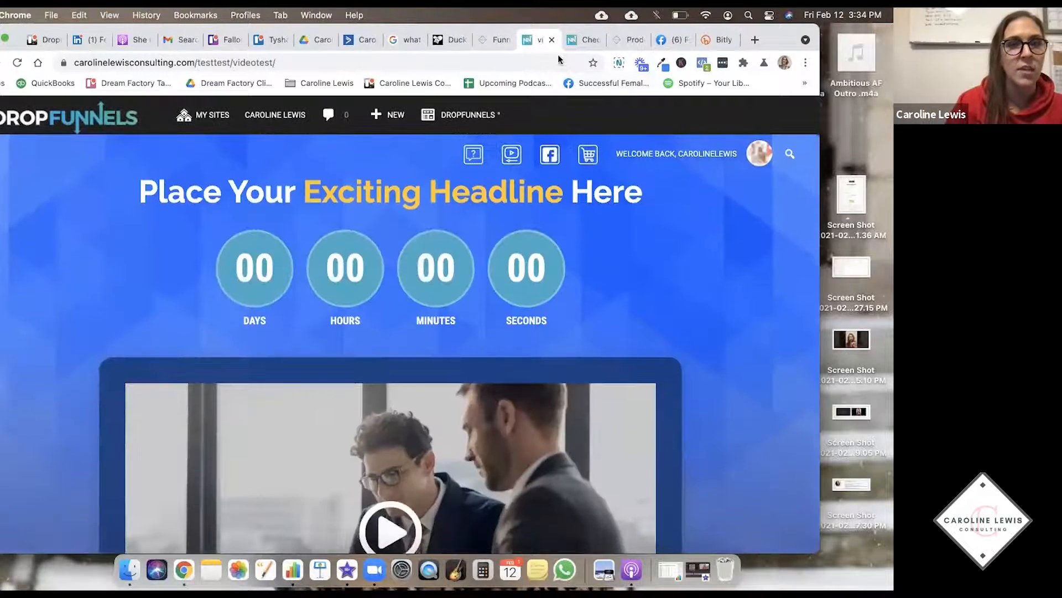
pyautogui.click(551, 40)
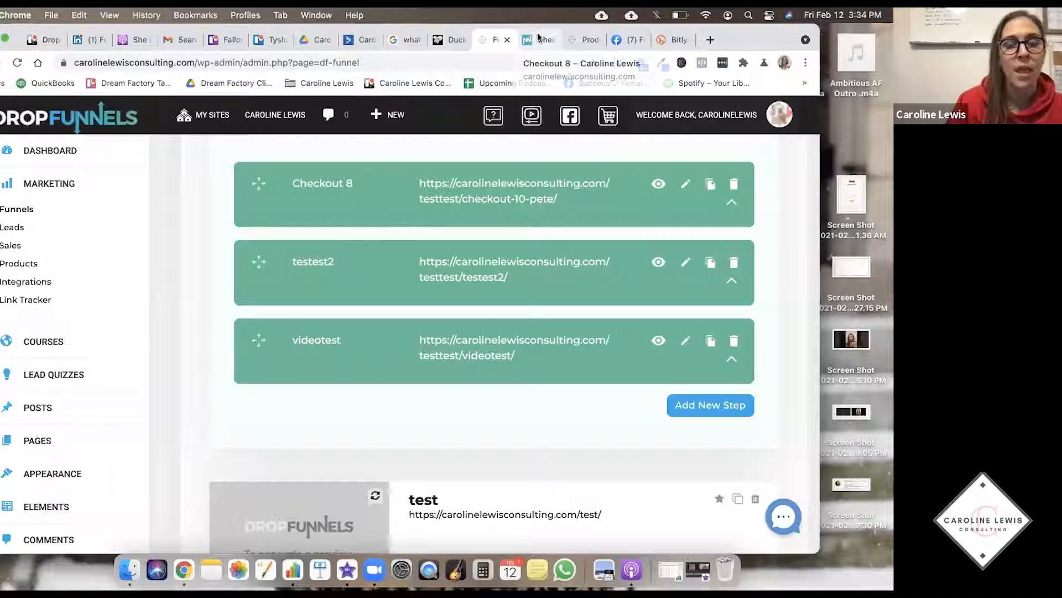
# - Return to the live Checkout 8 page and examine the Website Build entry in its order summary
pyautogui.click(570, 40)
pyautogui.scroll(-10, 417, 258)
pyautogui.scroll(-5, 416, 254)
pyautogui.scroll(15, 412, 233)
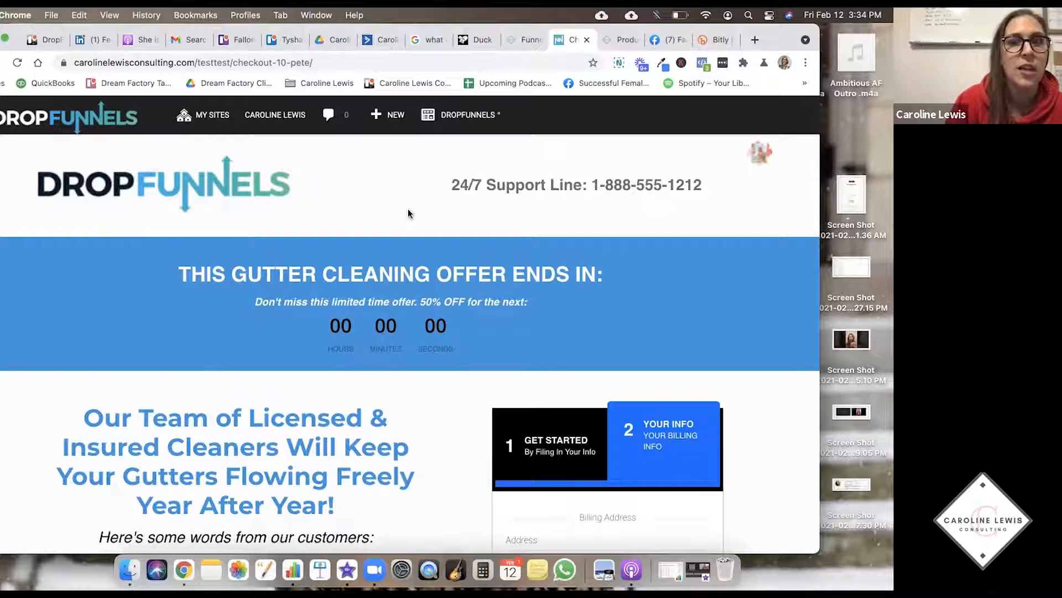
pyautogui.scroll(-10, 537, 119)
pyautogui.scroll(3, 534, 304)
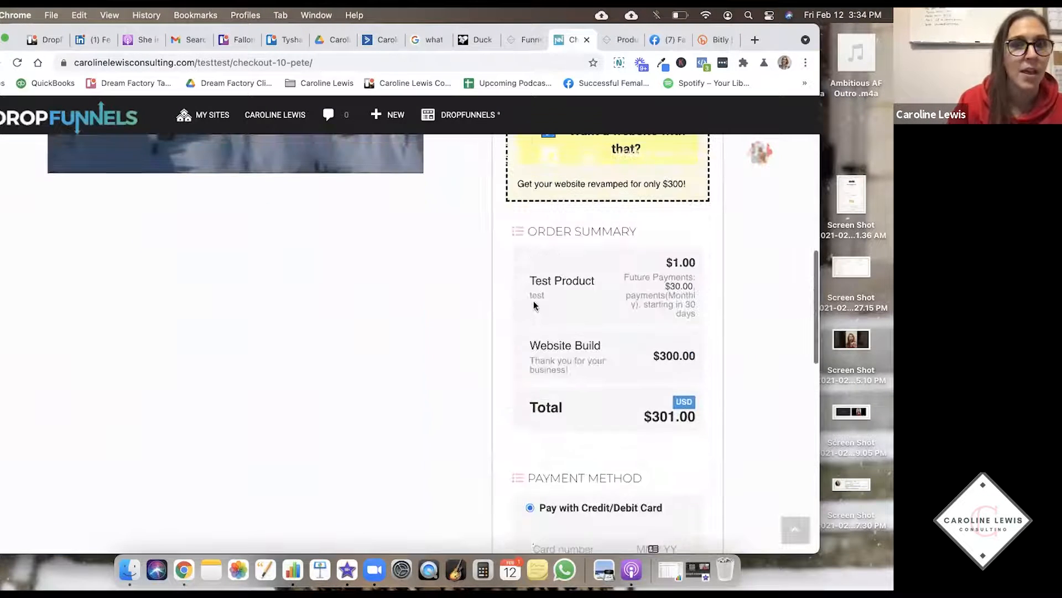
pyautogui.moveTo(530, 344); pyautogui.dragTo(589, 343)
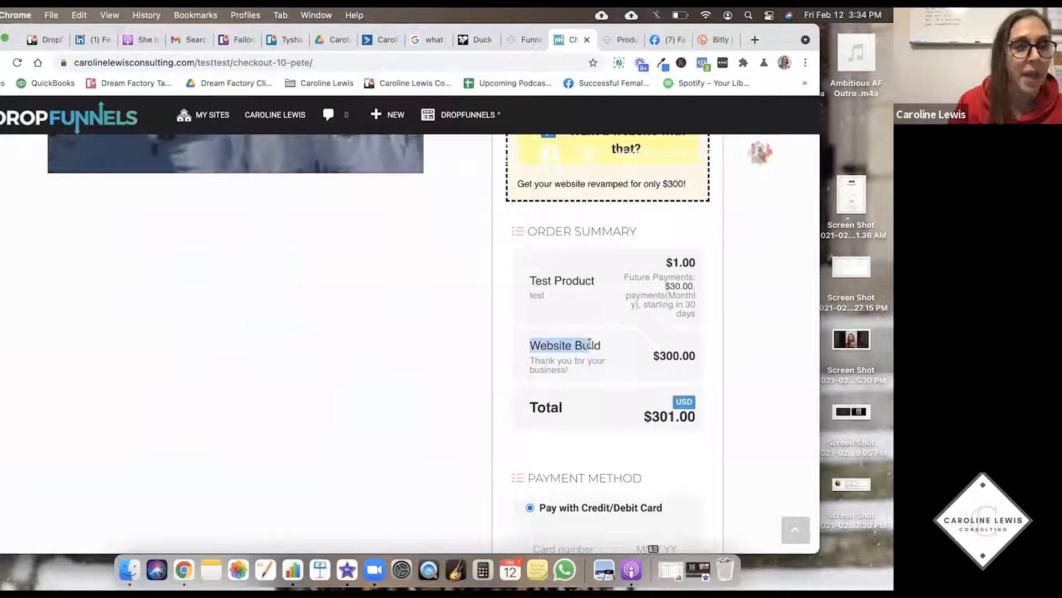
# - Open the live page of the Build Checkout funnel, examine its contact, billing and order summary sections, and close the page
pyautogui.click(526, 39)
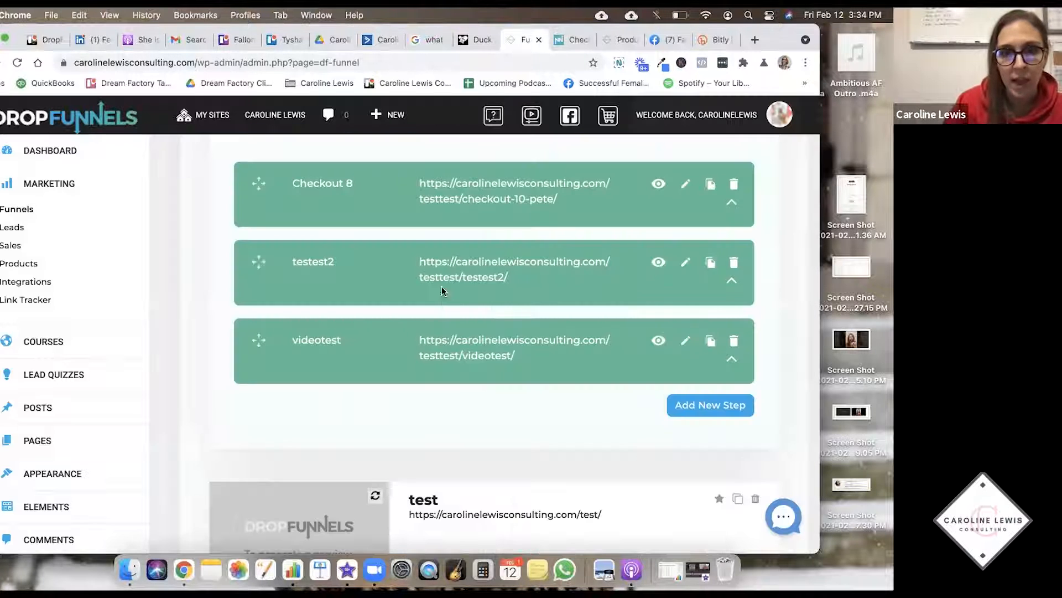
pyautogui.scroll(10, 441, 286)
pyautogui.scroll(-3, 441, 287)
pyautogui.scroll(4, 442, 286)
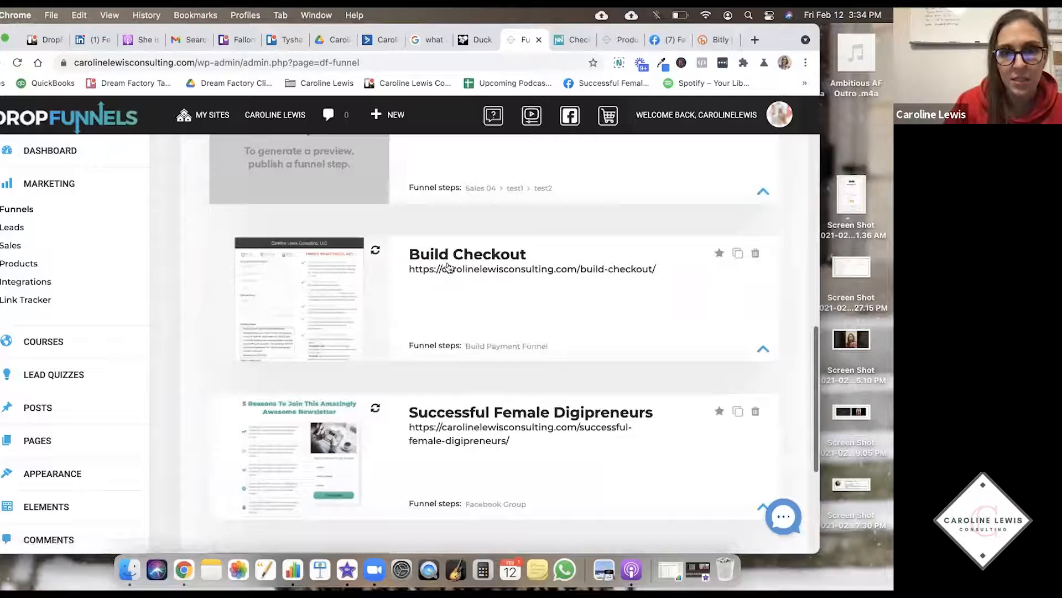
pyautogui.click(446, 264)
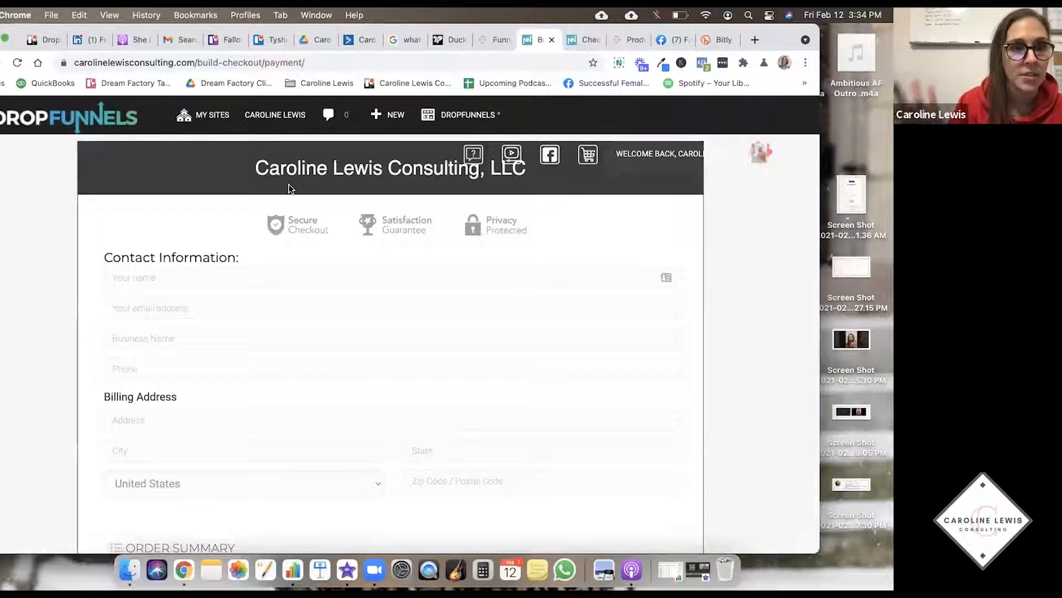
pyautogui.scroll(-10, 288, 188)
pyautogui.scroll(10, 289, 188)
pyautogui.scroll(-2, 453, 356)
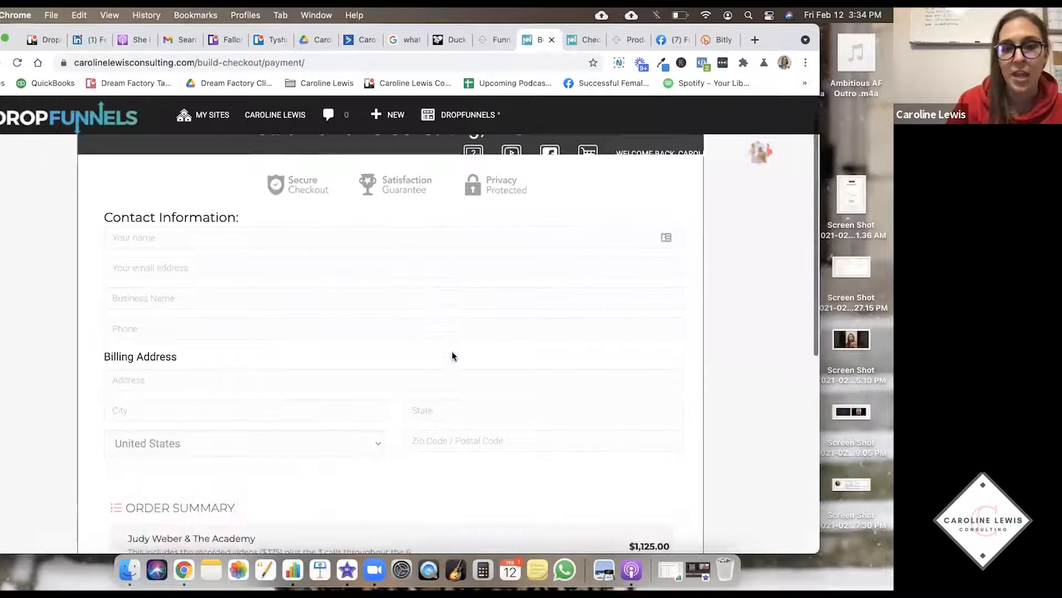
pyautogui.scroll(2, 453, 356)
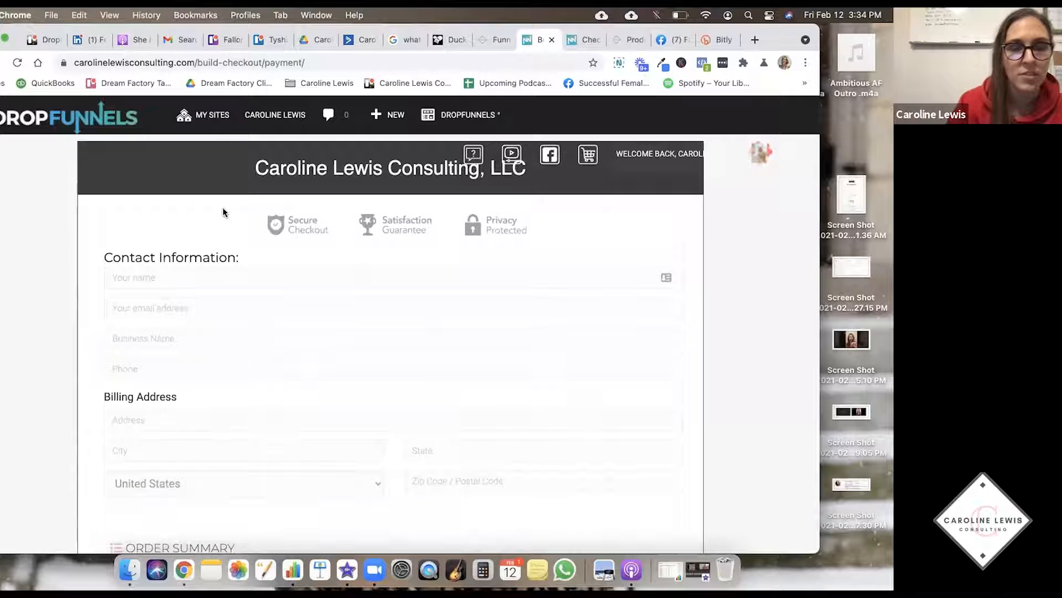
pyautogui.scroll(-10, 224, 211)
pyautogui.scroll(11, 225, 208)
pyautogui.scroll(-1, 225, 208)
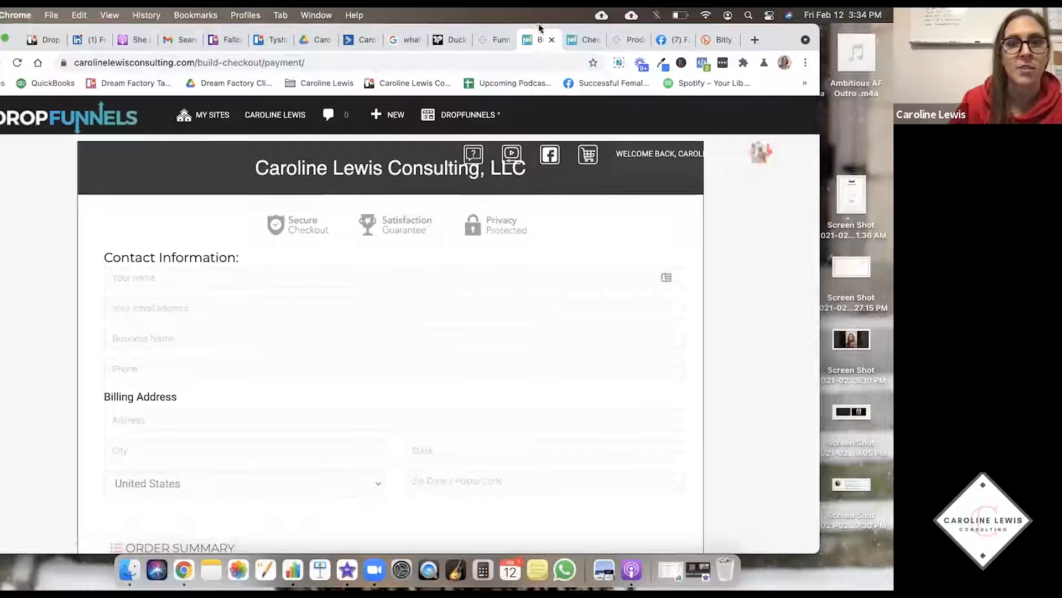
pyautogui.click(551, 39)
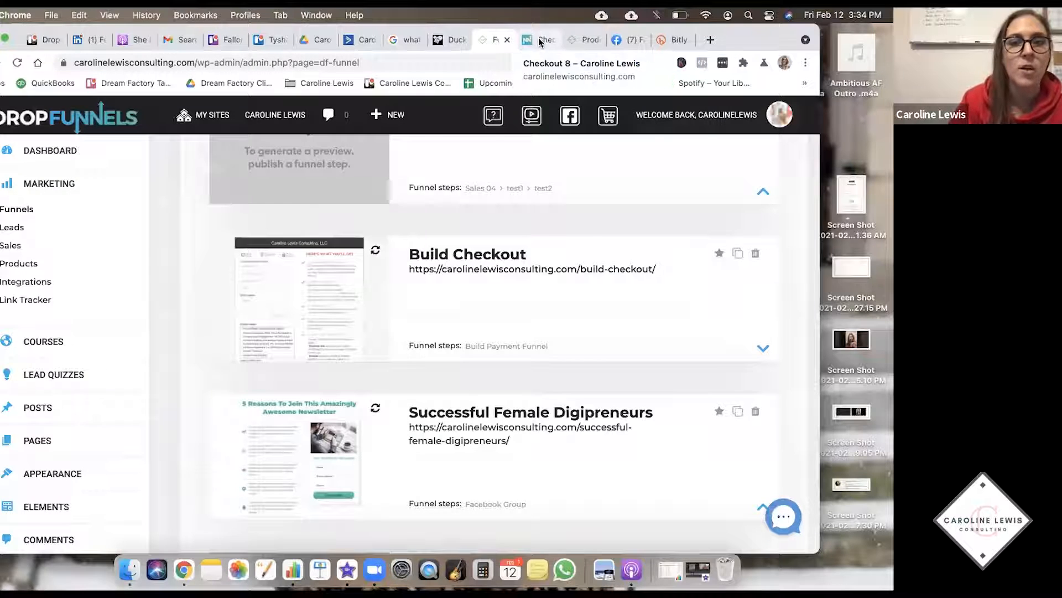
# - Look over the live Checkout 8 page again and return to the TESTTEST funnel in the funnel list
pyautogui.click(540, 40)
pyautogui.scroll(-10, 380, 342)
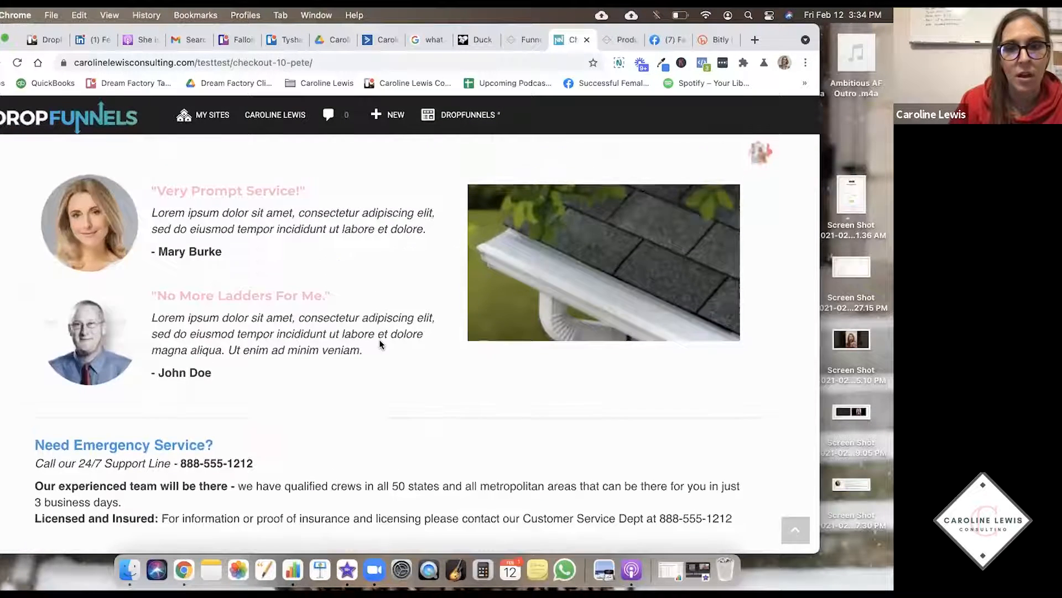
pyautogui.scroll(15, 379, 342)
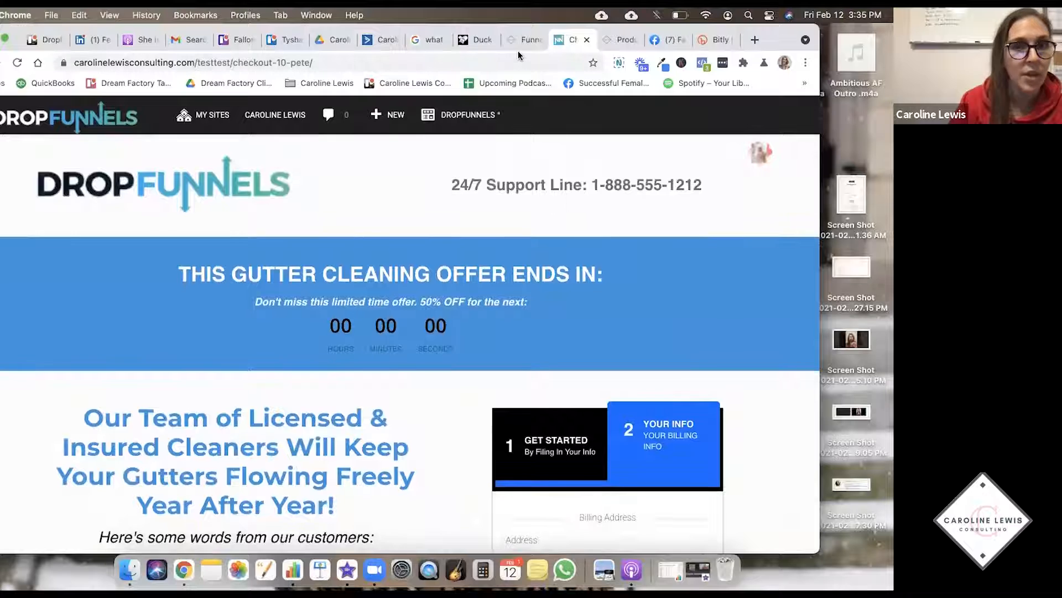
pyautogui.click(520, 47)
pyautogui.scroll(-5, 319, 344)
pyautogui.scroll(6, 319, 344)
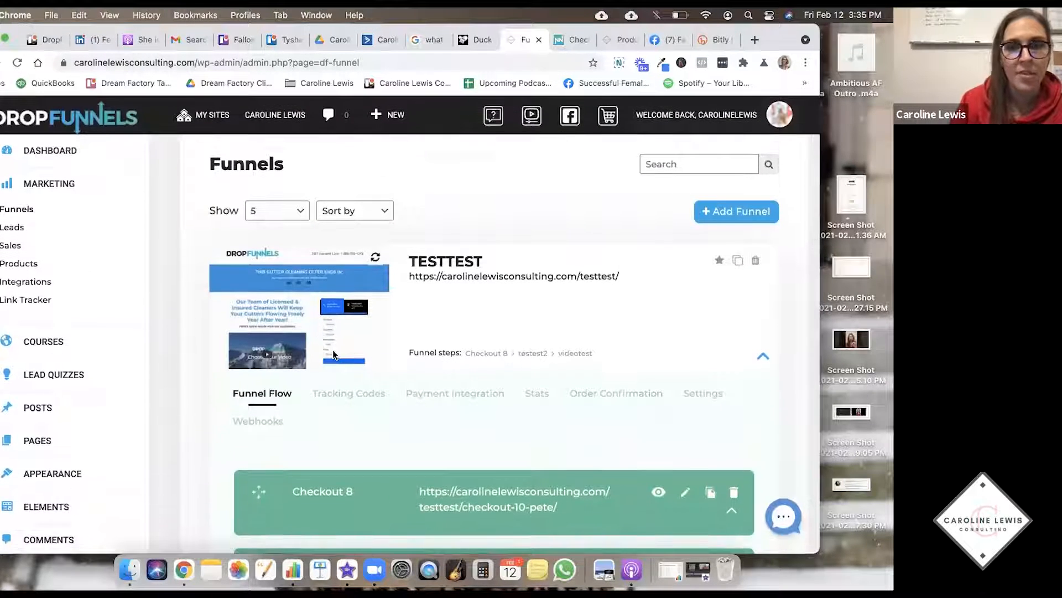
# - Check the product list and look through the live checkout page from start to end
pyautogui.click(621, 40)
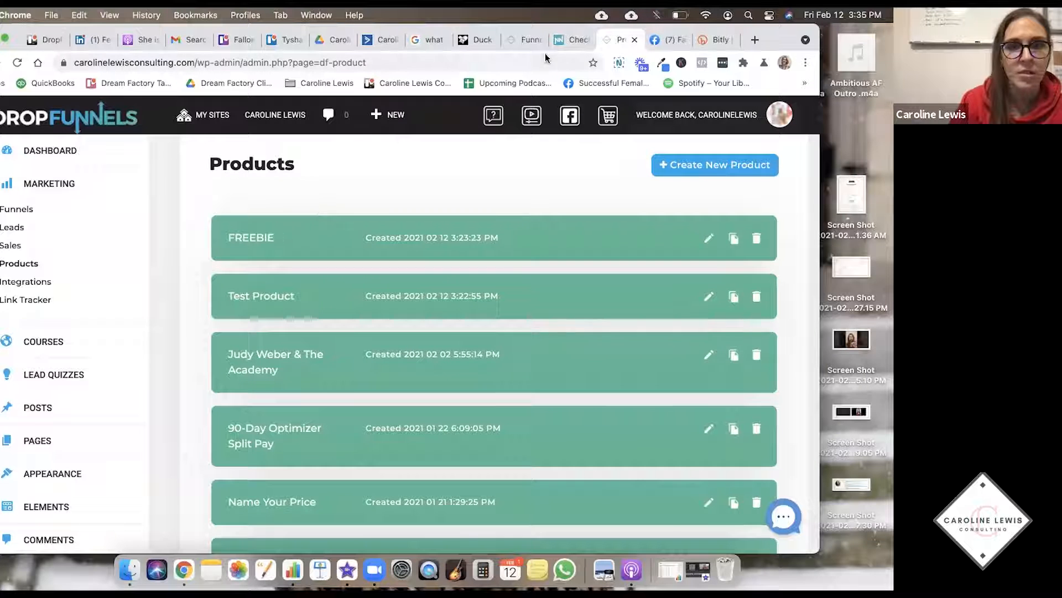
pyautogui.click(588, 42)
pyautogui.scroll(-10, 400, 238)
pyautogui.scroll(10, 400, 236)
# - Review the Checkout 8, testest2 and videotest steps in the TESTTEST funnel's flow
pyautogui.click(525, 40)
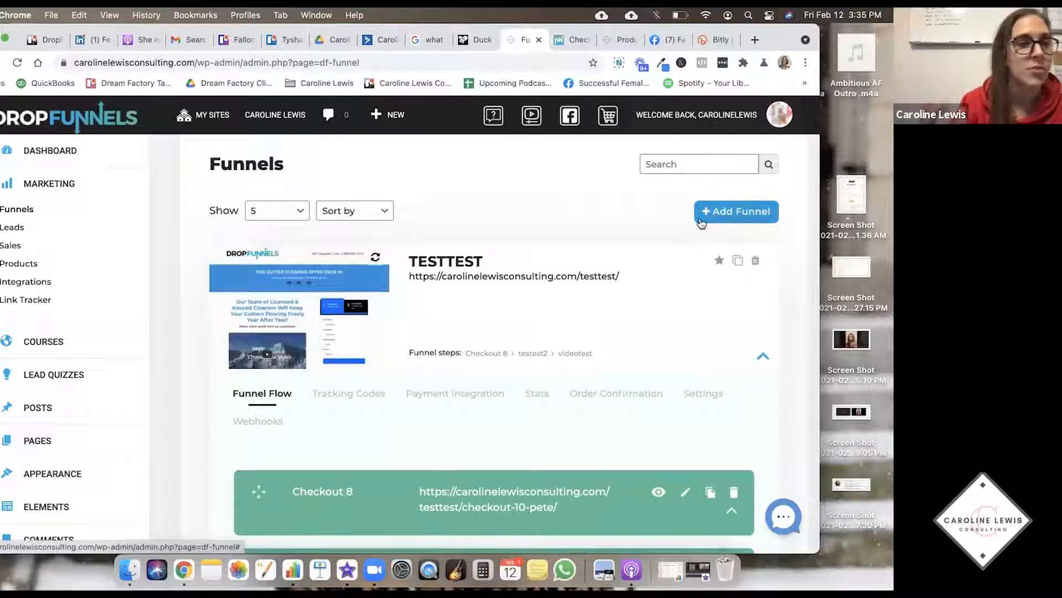
pyautogui.scroll(-5, 615, 515)
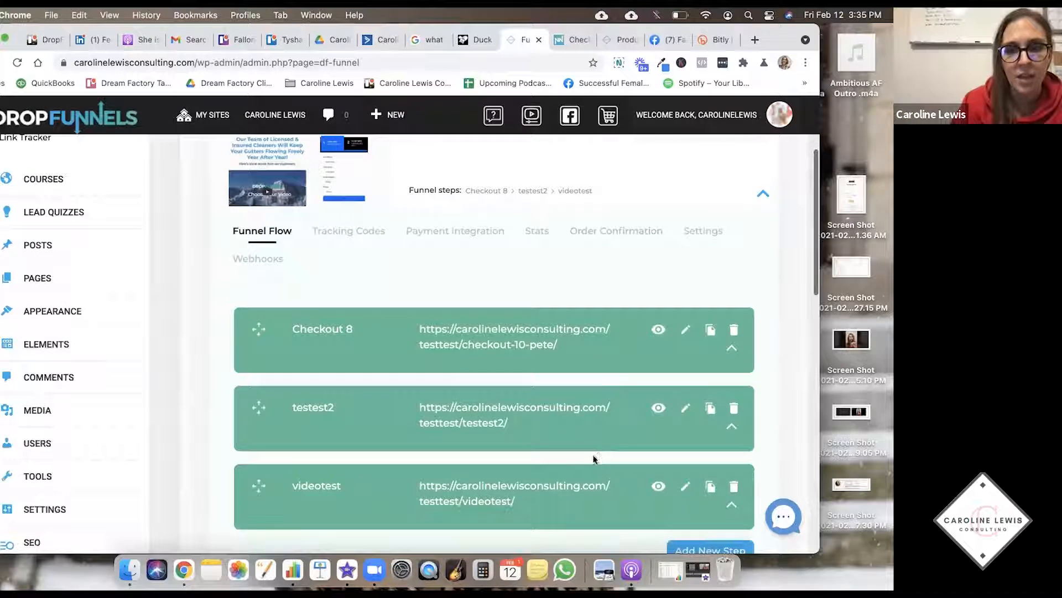
pyautogui.scroll(2, 598, 380)
pyautogui.scroll(-3, 526, 386)
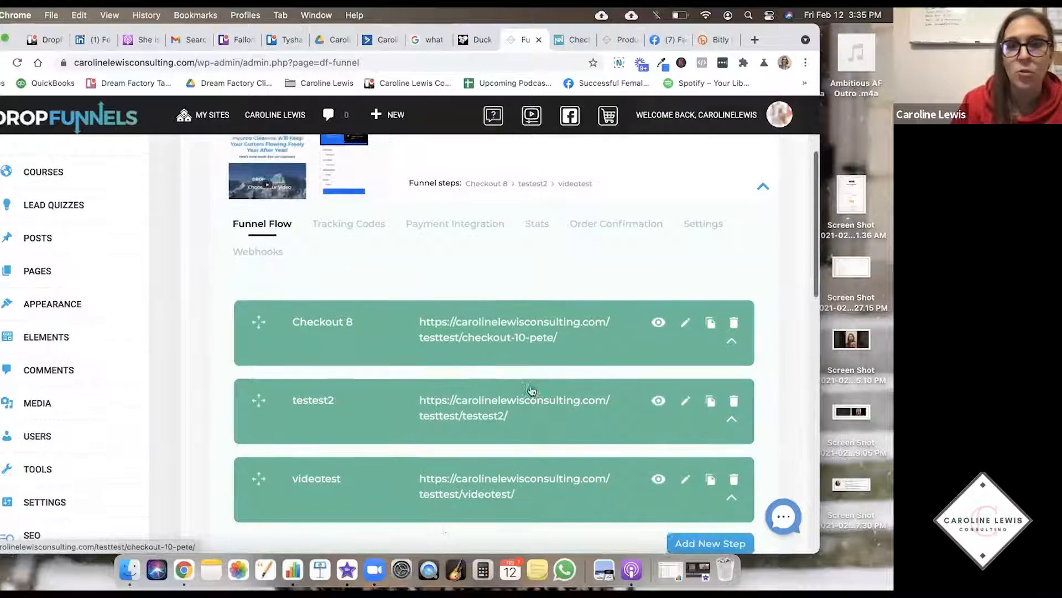
pyautogui.scroll(5, 486, 371)
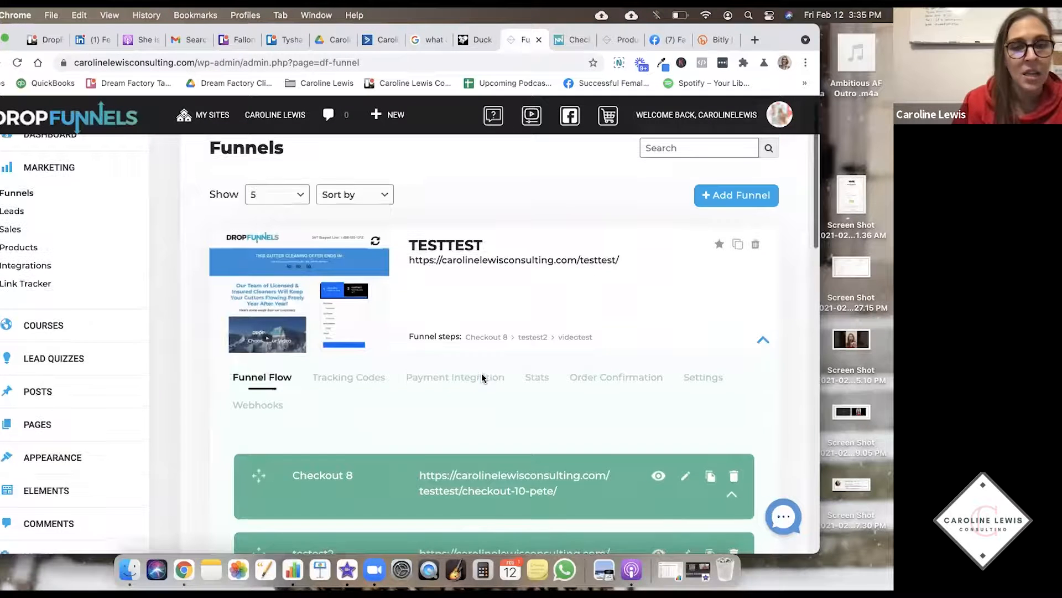
pyautogui.scroll(-9, 148, 273)
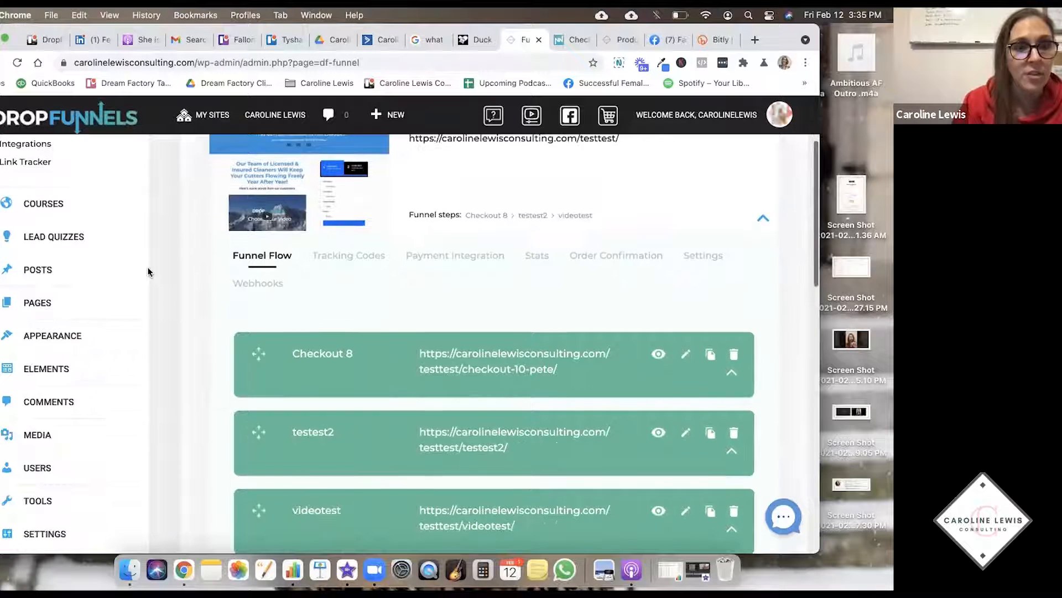
pyautogui.scroll(10, 148, 270)
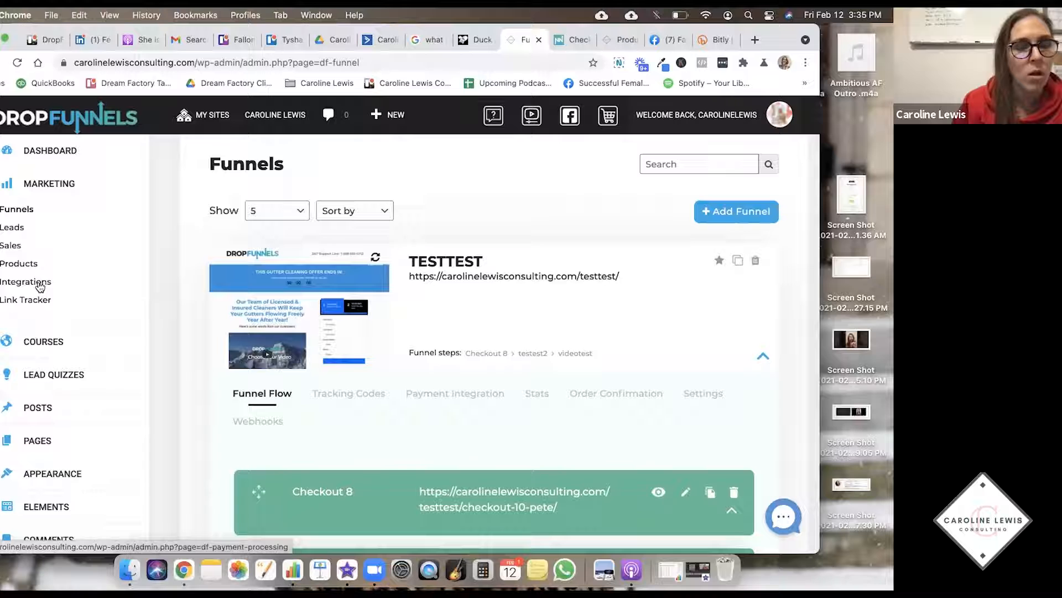
# - Open the integrations settings and view the custom domain page and the payment processing gateways
pyautogui.click(40, 287)
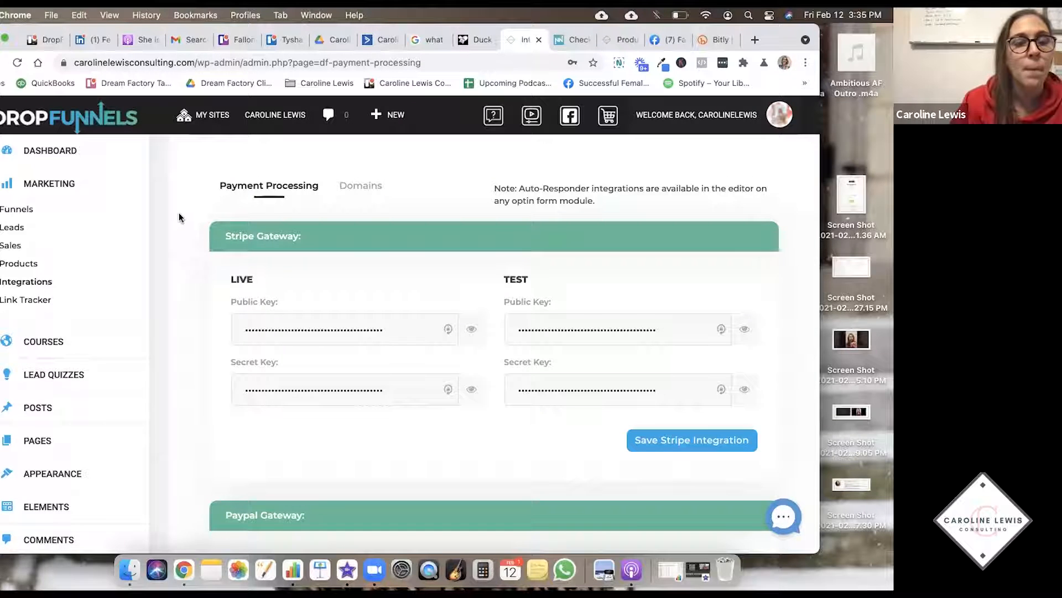
pyautogui.click(356, 191)
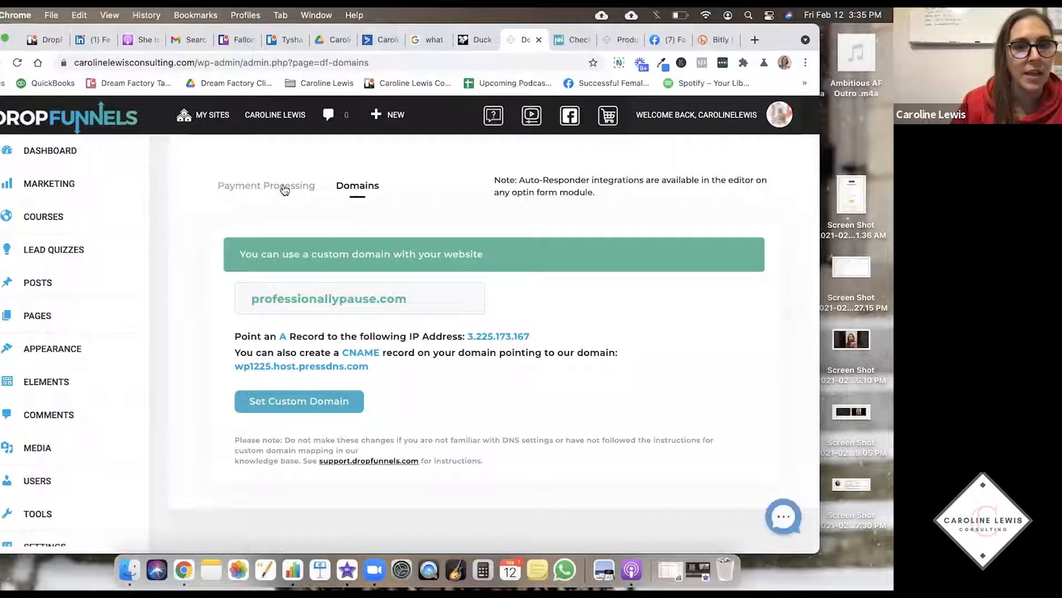
pyautogui.click(263, 190)
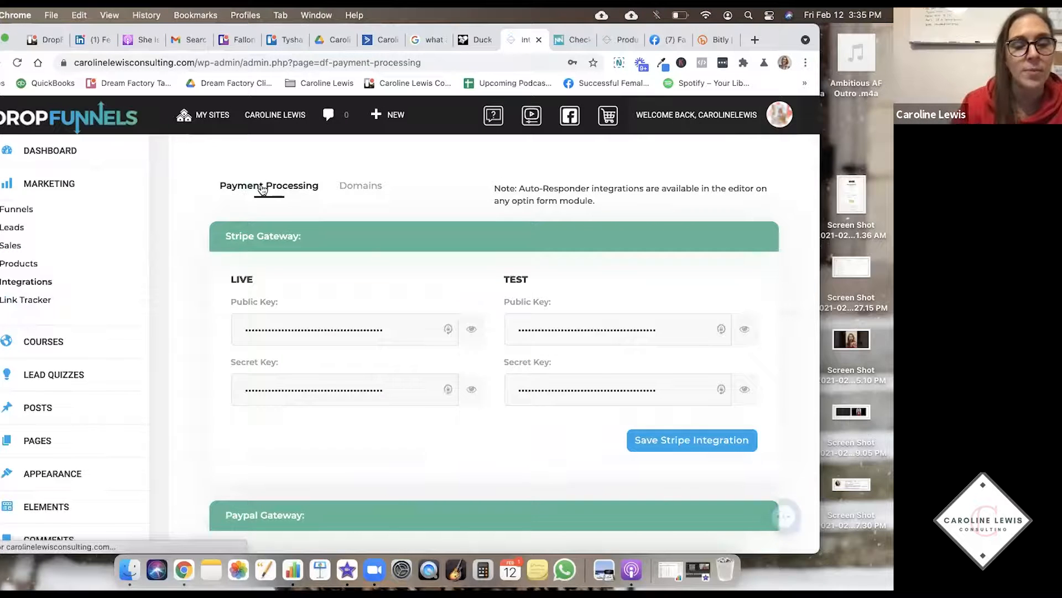
# - Look through the Stripe, PayPal, NMI and Authorize.Net gateway sections of the payment processing settings
pyautogui.scroll(-1, 178, 178)
pyautogui.scroll(1, 183, 178)
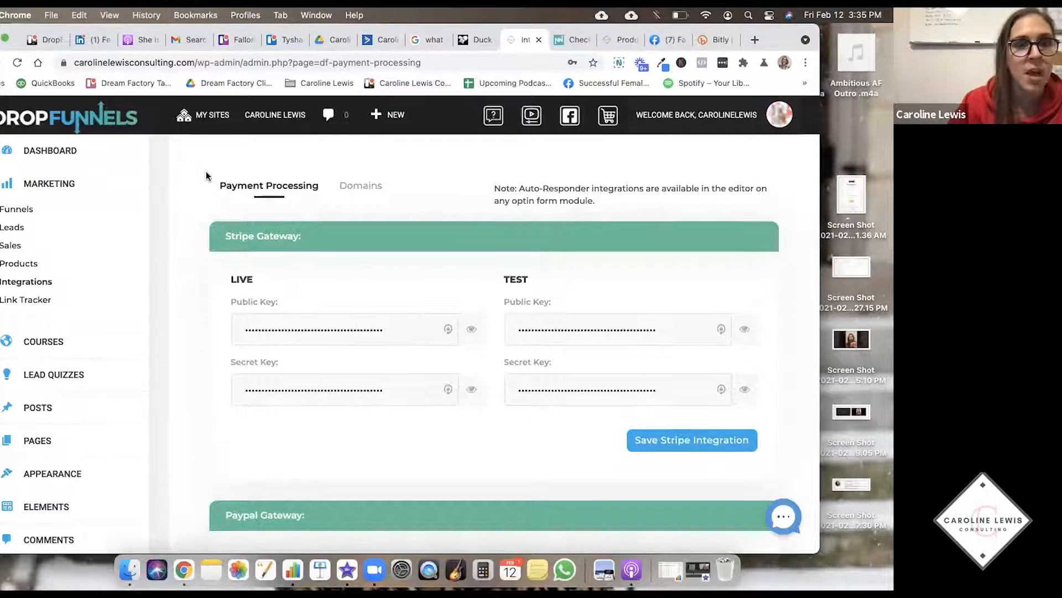
pyautogui.scroll(-10, 206, 176)
pyautogui.scroll(10, 181, 340)
pyautogui.scroll(-1, 212, 306)
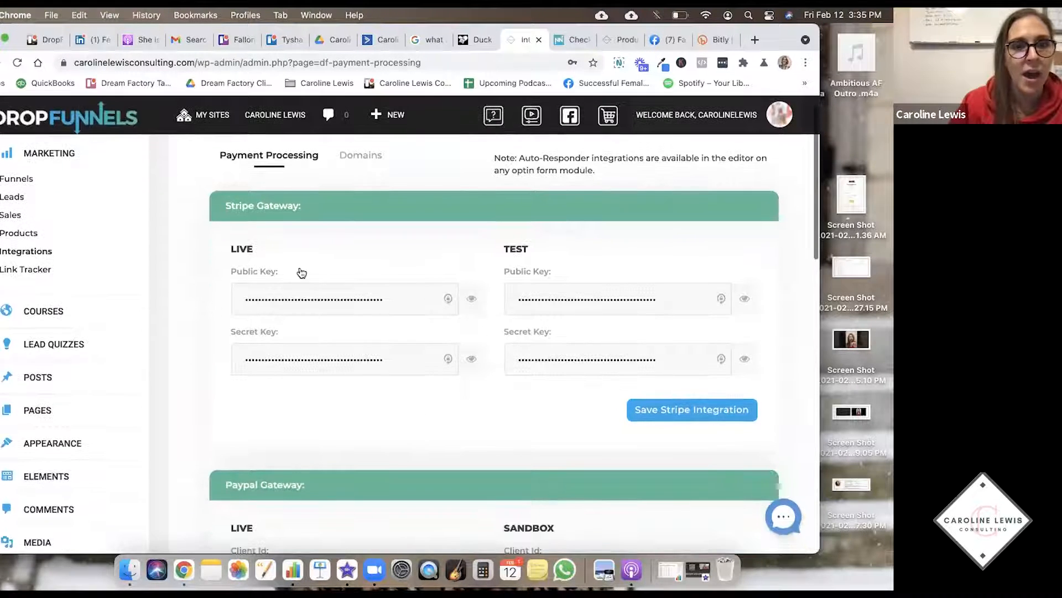
pyautogui.scroll(-1, 213, 307)
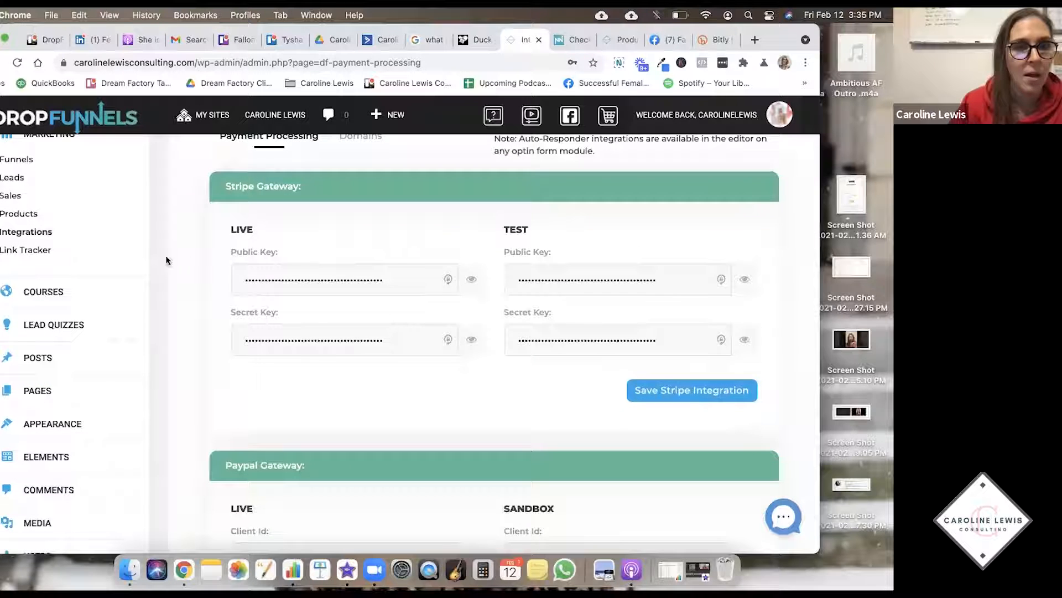
pyautogui.scroll(-6, 190, 235)
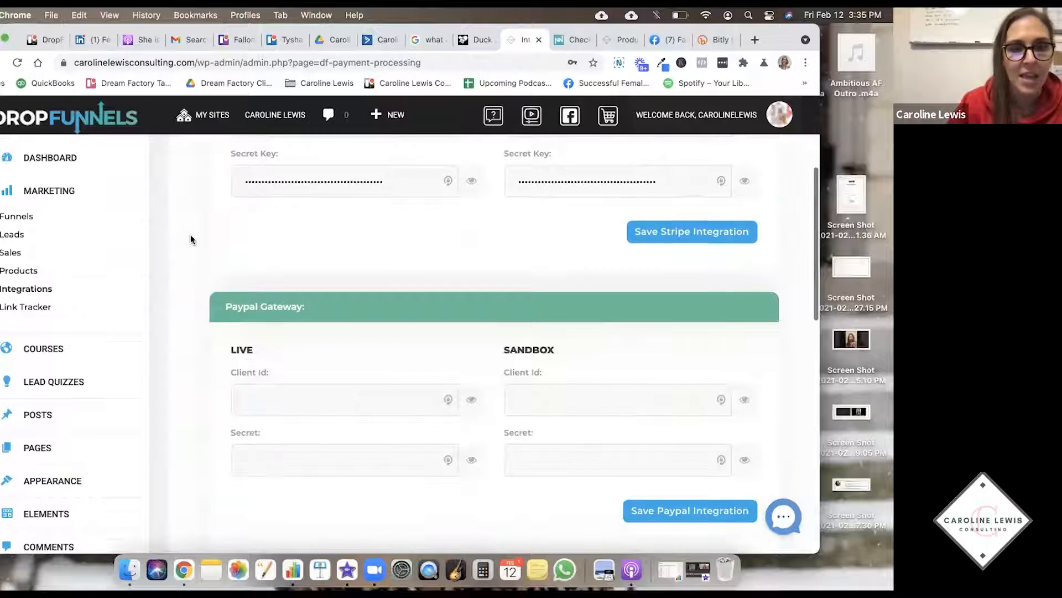
pyautogui.scroll(-6, 190, 234)
pyautogui.scroll(-8, 249, 256)
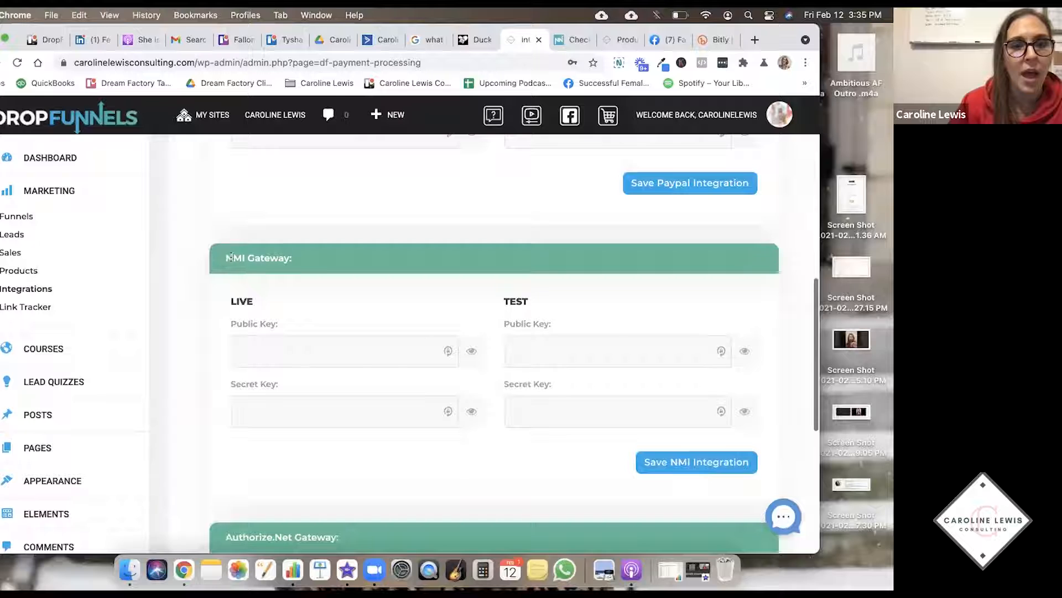
pyautogui.scroll(-10, 325, 264)
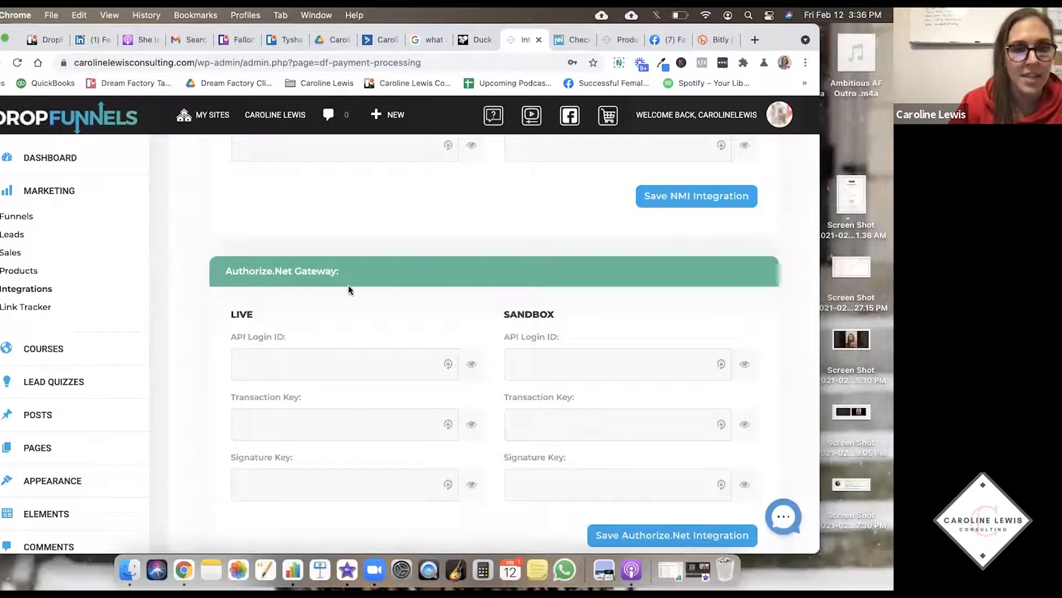
pyautogui.scroll(-4, 327, 392)
pyautogui.scroll(7, 327, 393)
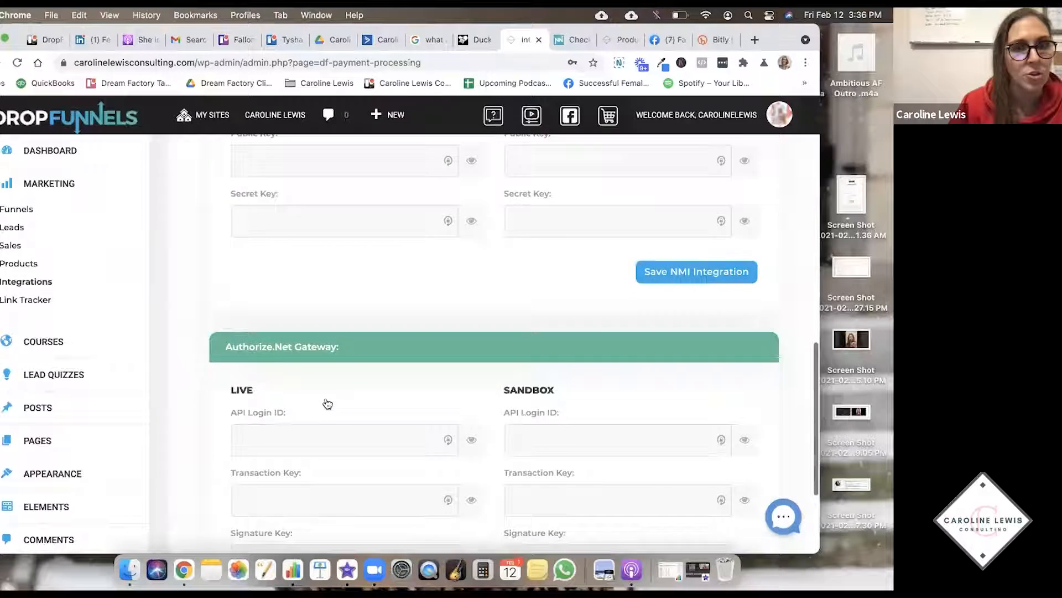
pyautogui.scroll(20, 327, 404)
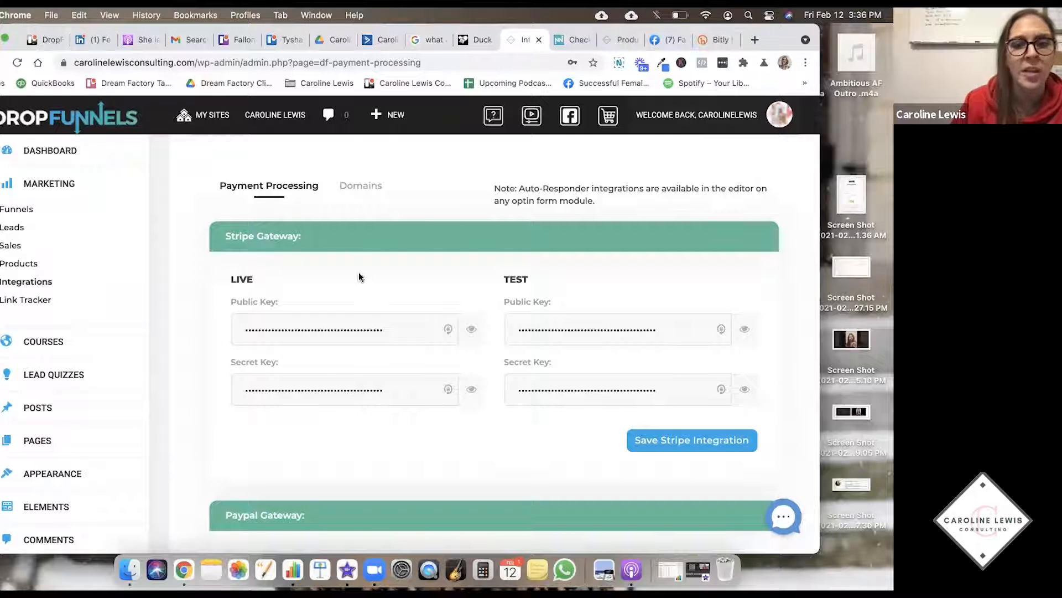
# - Return to the funnel list and look over the live gutter cleaning checkout page of the TESTTEST funnel
pyautogui.click(20, 214)
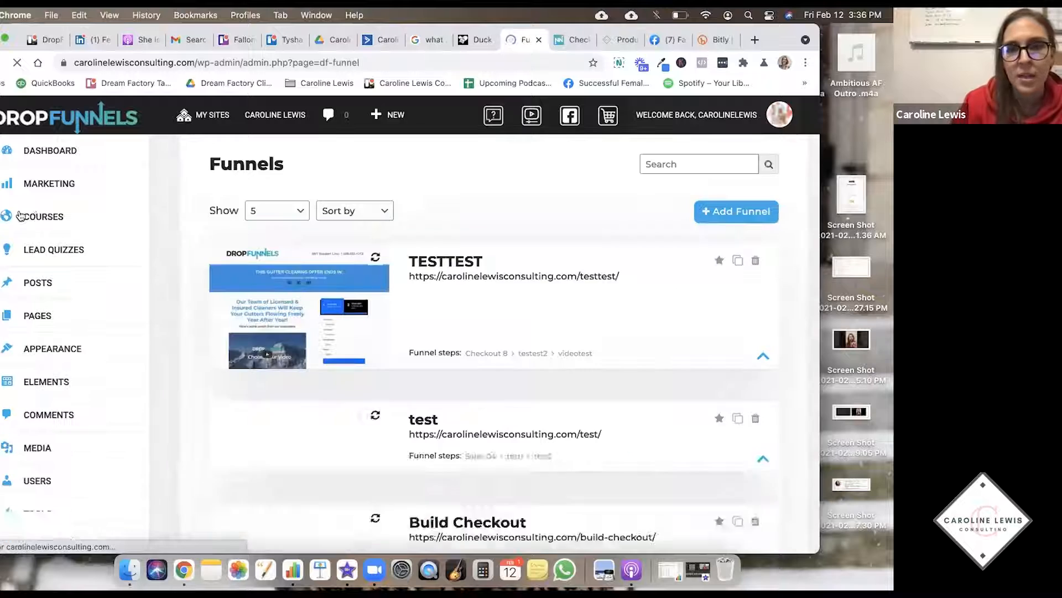
pyautogui.click(578, 40)
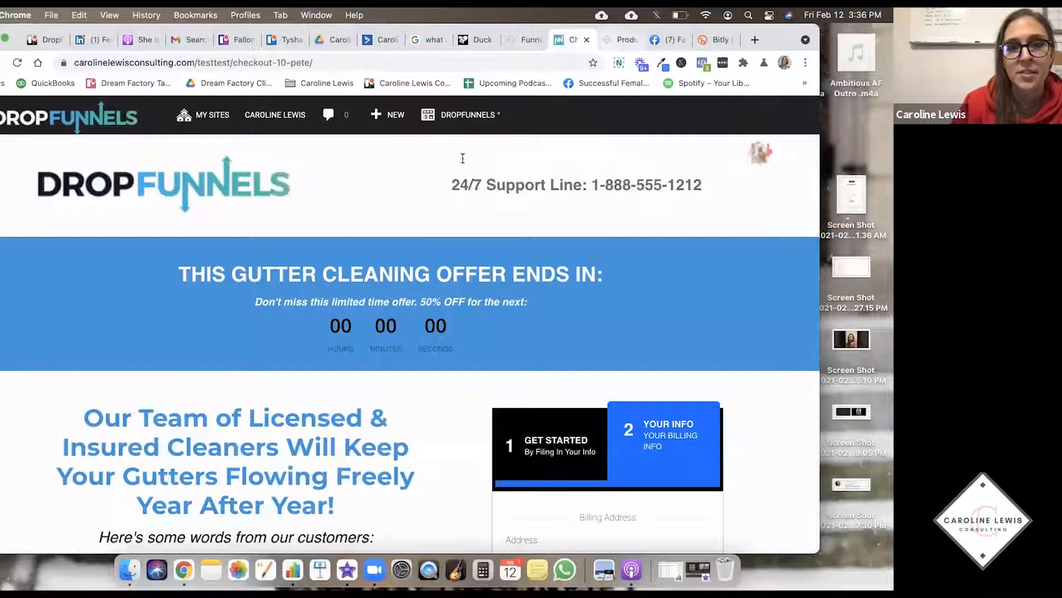
pyautogui.scroll(-10, 313, 299)
pyautogui.scroll(10, 313, 299)
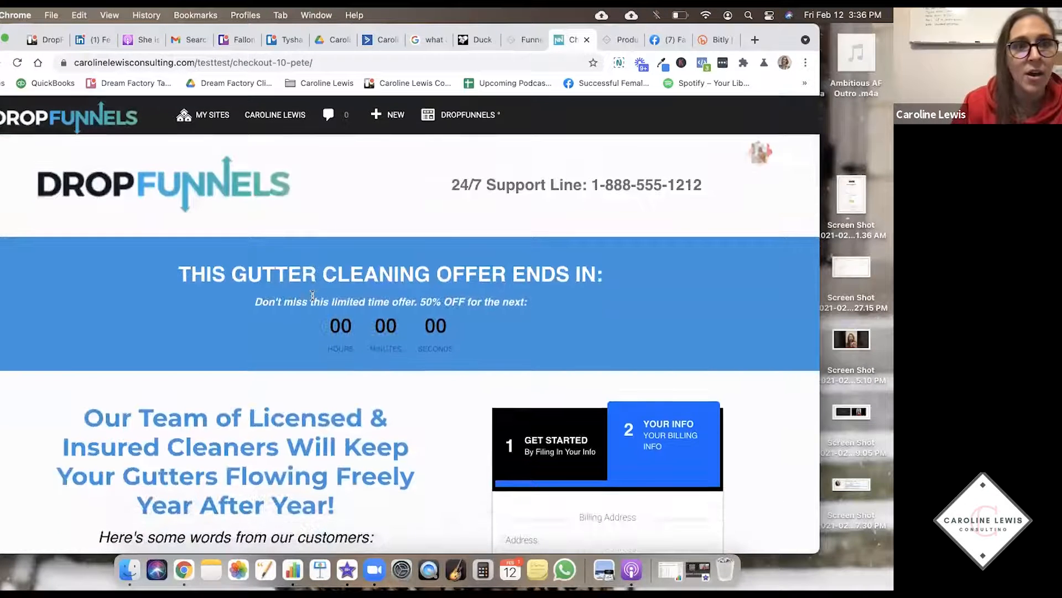